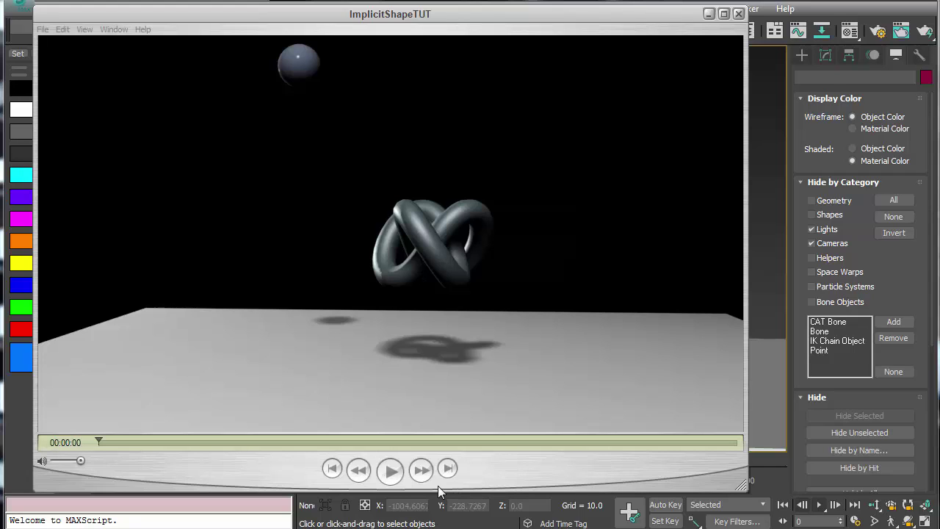
Play and scrub through the ImplicitShapeTUT preview animation of fluid pouring over the knot, and close the player
left_click(389, 474)
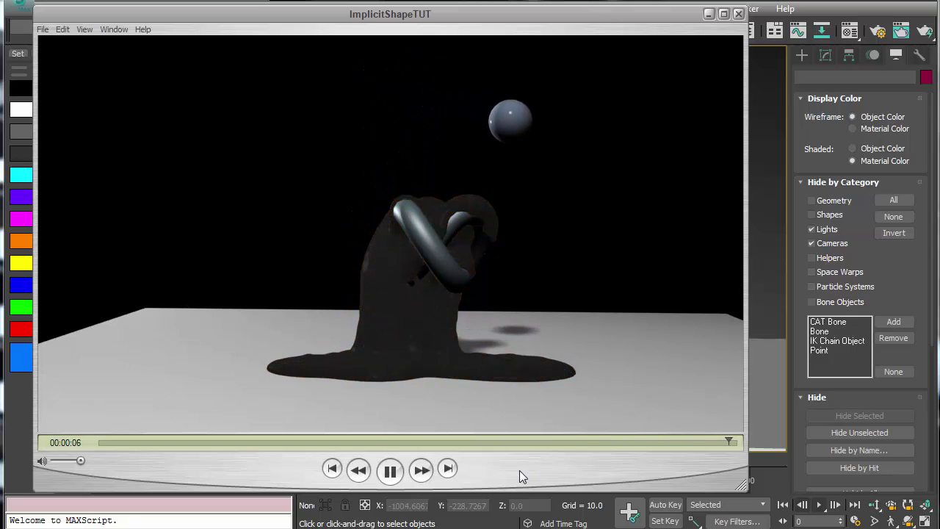
left_click(392, 473)
left_click(391, 472)
left_click(391, 472)
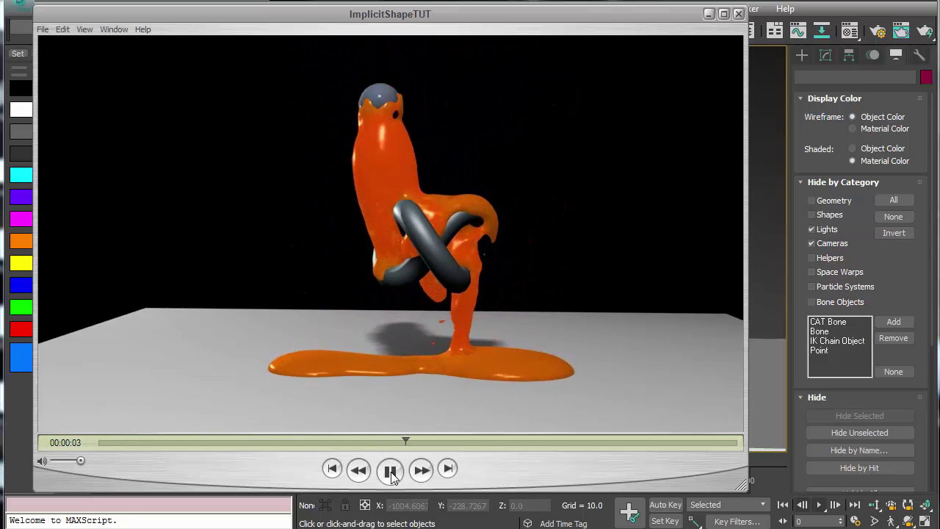
left_click(391, 472)
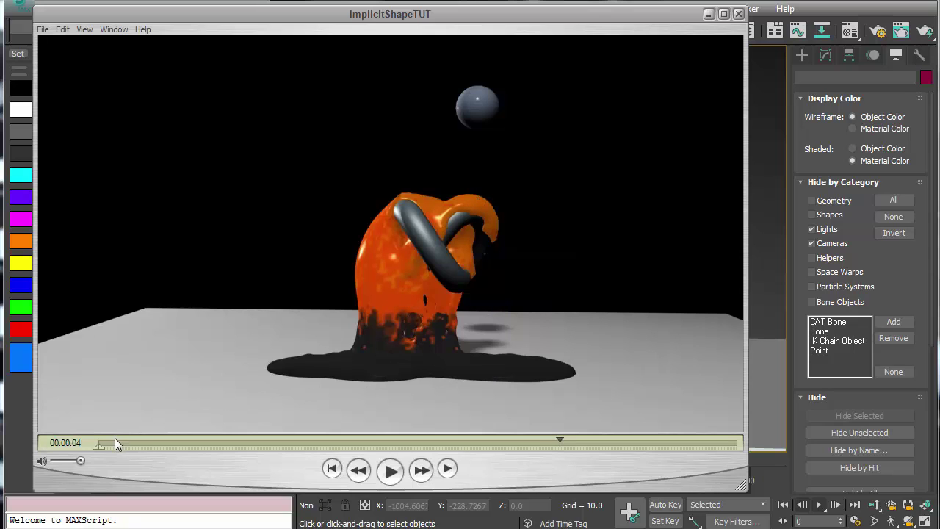
mouse_move(113, 440)
left_mouse_down()
mouse_move(210, 450)
mouse_move(219, 438)
mouse_move(380, 446)
mouse_move(153, 441)
mouse_move(331, 458)
mouse_move(479, 443)
mouse_move(491, 454)
mouse_move(619, 445)
mouse_move(272, 437)
mouse_move(174, 446)
mouse_move(487, 464)
mouse_move(589, 457)
mouse_move(302, 441)
left_mouse_up()
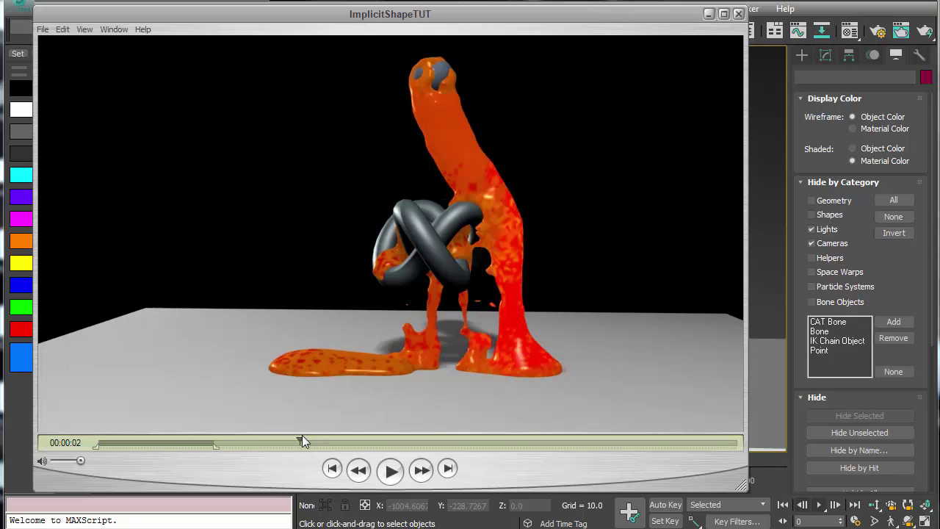
left_click_drag(301, 436, 350, 443)
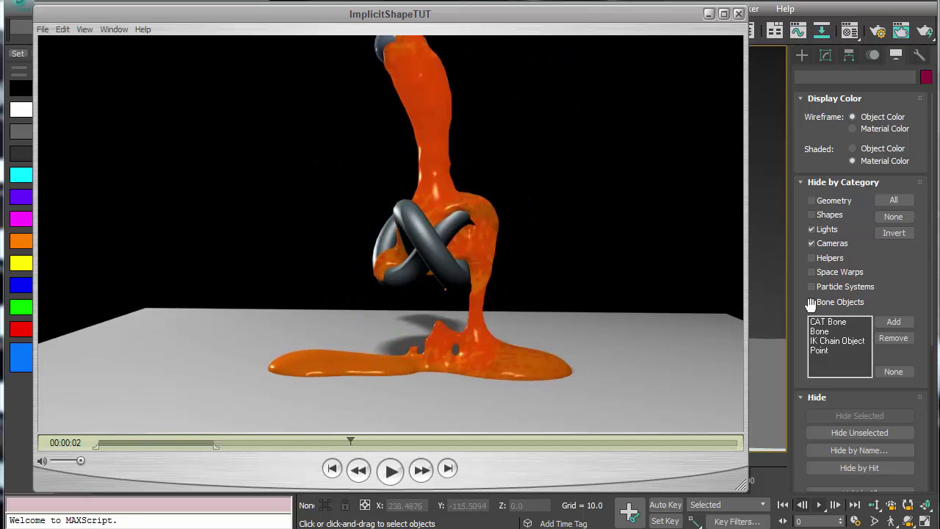
left_click(738, 13)
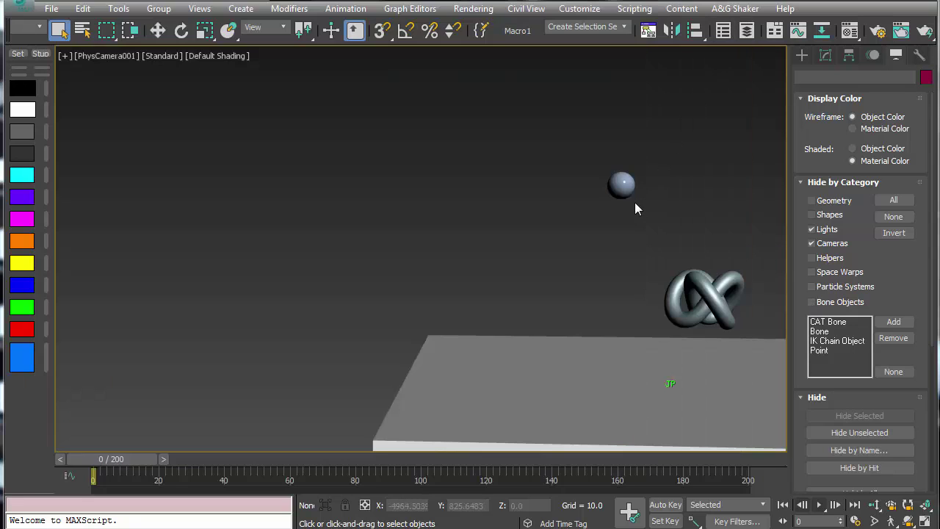
Preview the particle simulation in the camera viewport with the whole floor in frame, and return to frame 0
middle_click_drag(624, 246, 397, 235)
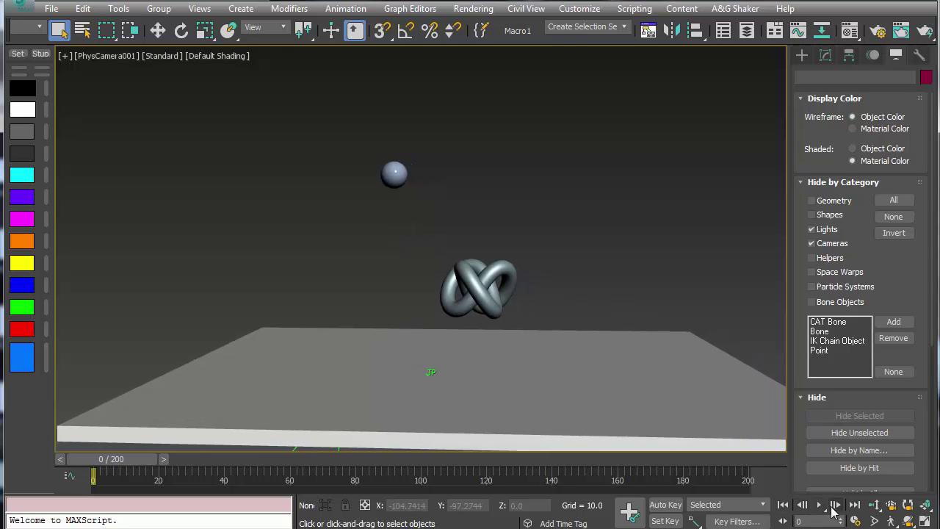
left_click(819, 505)
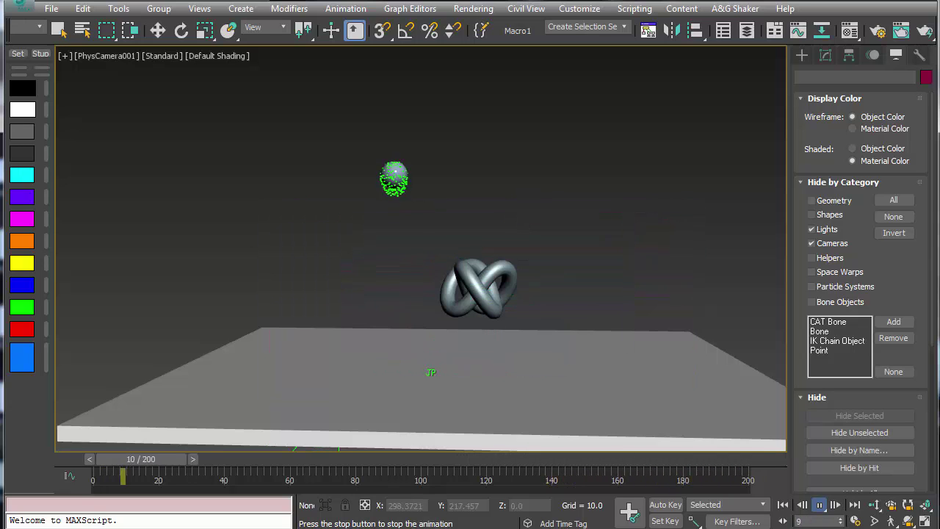
left_click(784, 502)
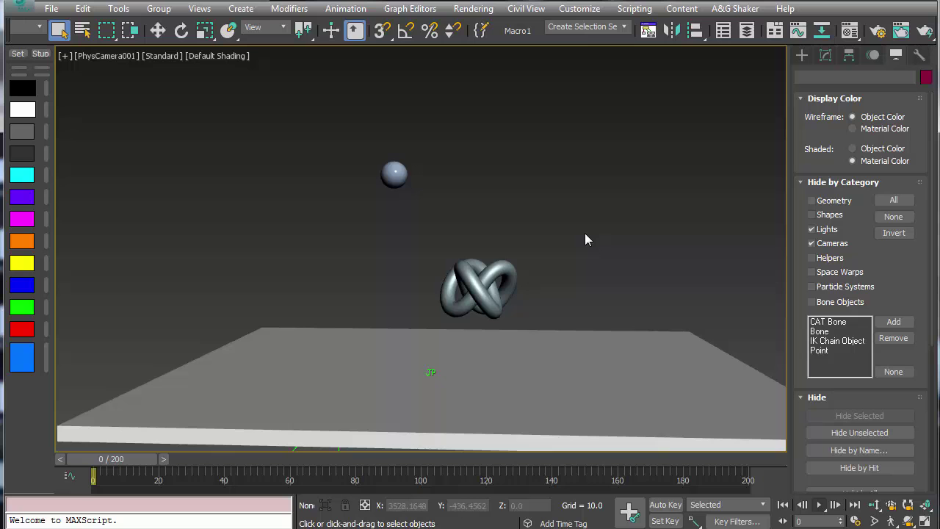
Open the Thinking001 particle editor and review the FluidMaster, FluidFrozen, Grav and Fluid1 groups in the Master System
key("6")
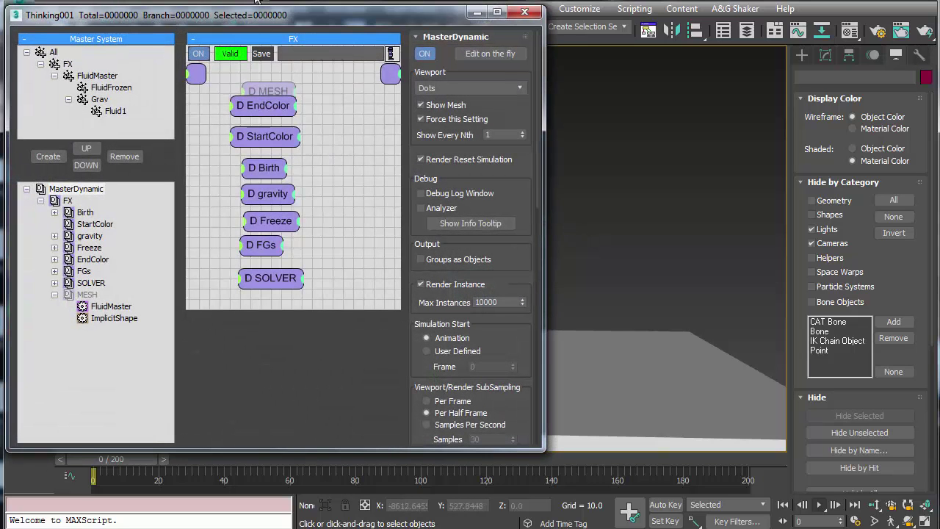
left_click_drag(255, 18, 258, 19)
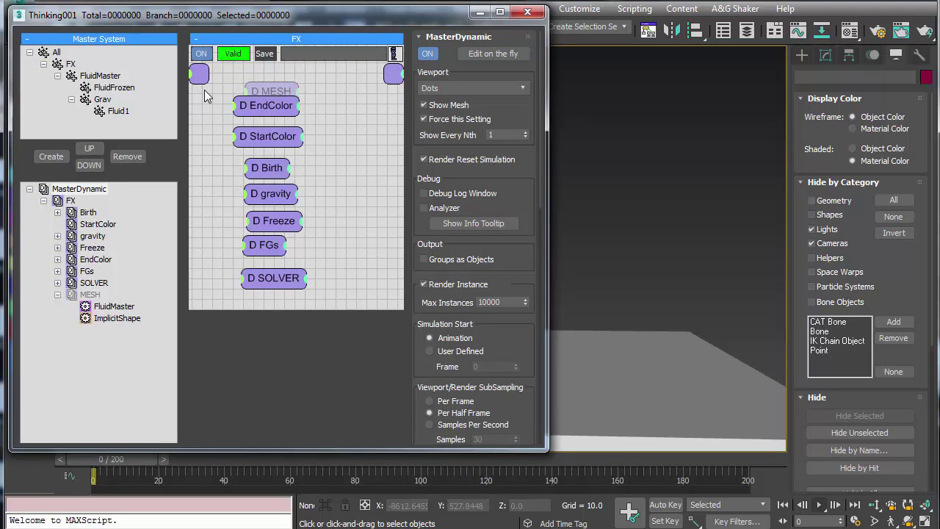
left_click(57, 295)
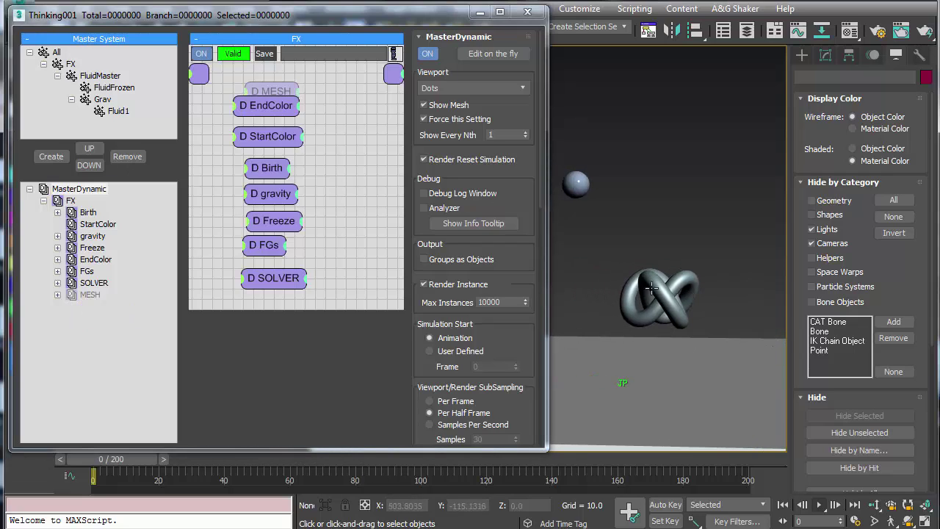
left_click(43, 64)
left_click(43, 64)
left_click(57, 75)
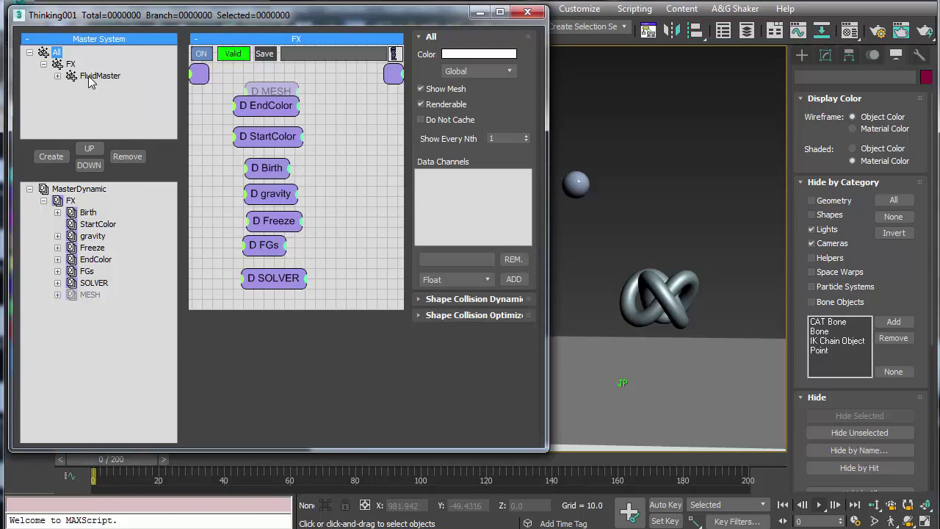
left_click(89, 78)
left_click(58, 76)
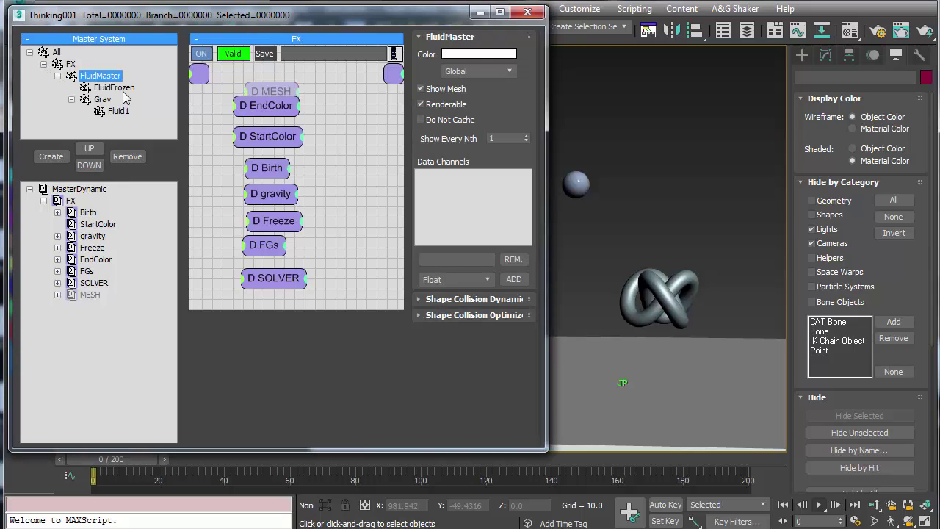
left_click(111, 88)
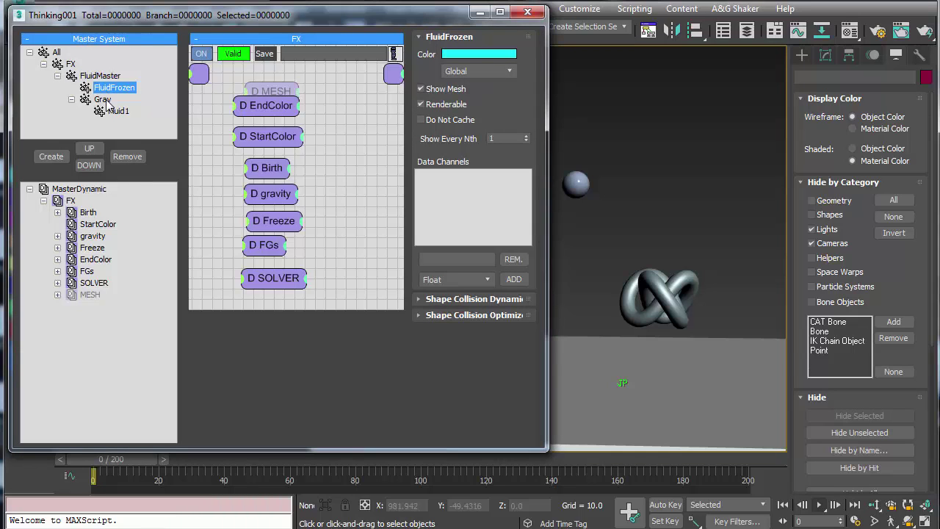
left_click(103, 100)
left_click(117, 112)
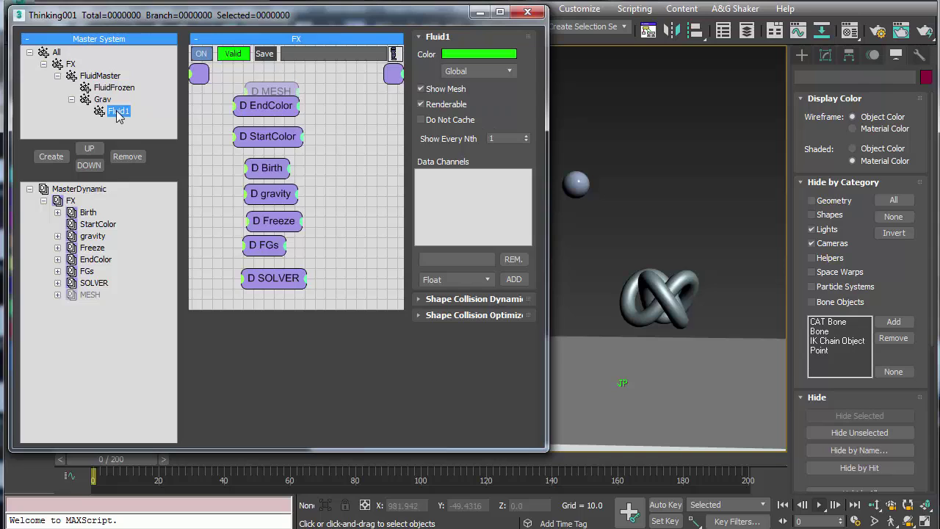
Examine the MatterWaves operator in the Birth set, and the StartColor and gravity dynamic sets
left_click(87, 213)
left_click(346, 165)
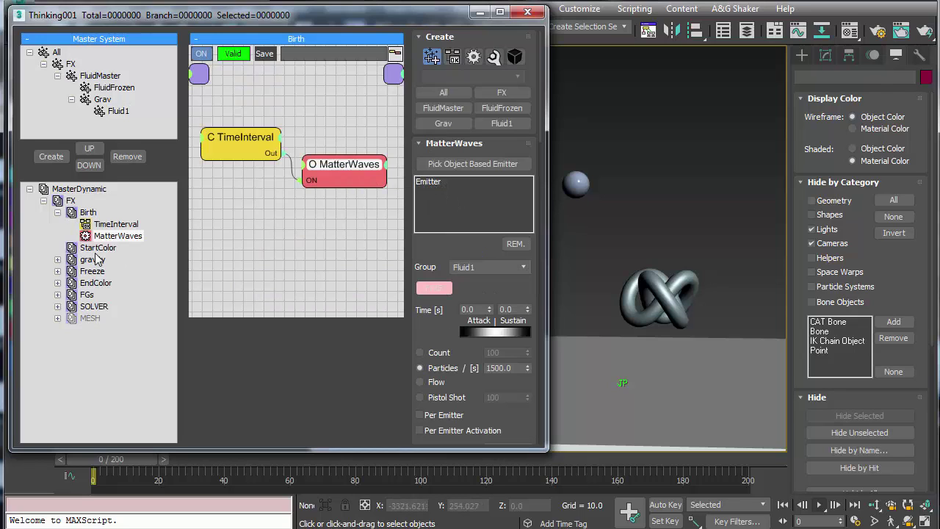
left_click(58, 213)
left_click(86, 224)
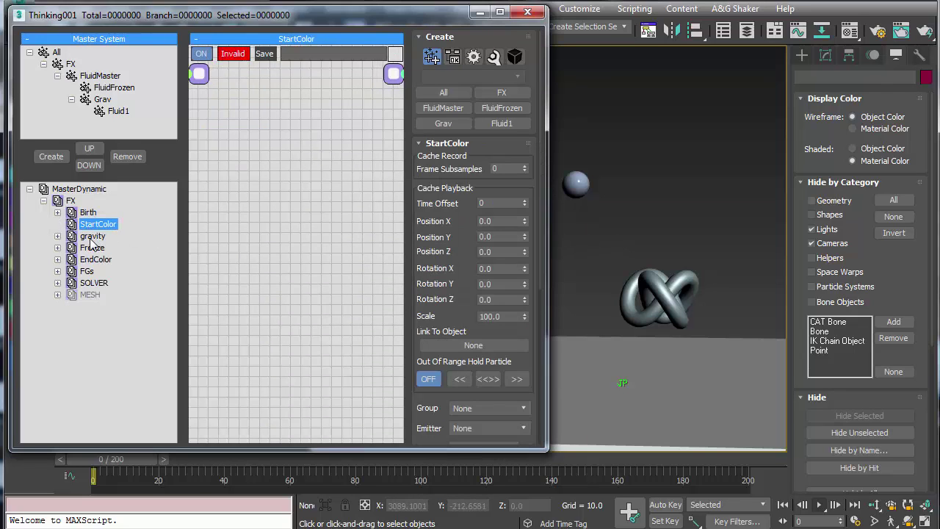
left_click(92, 236)
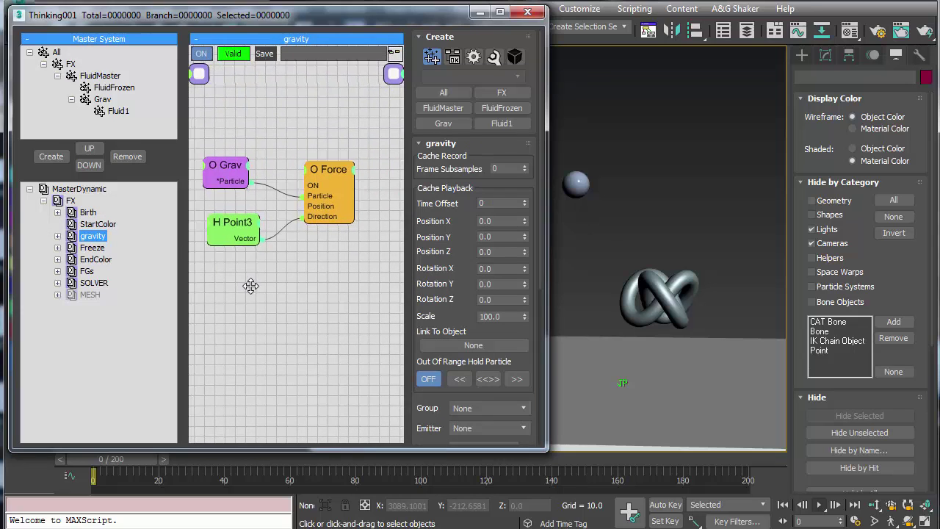
Widen the editor to show the full Freeze network and examine its Velocity and Group operator settings
left_click(91, 249)
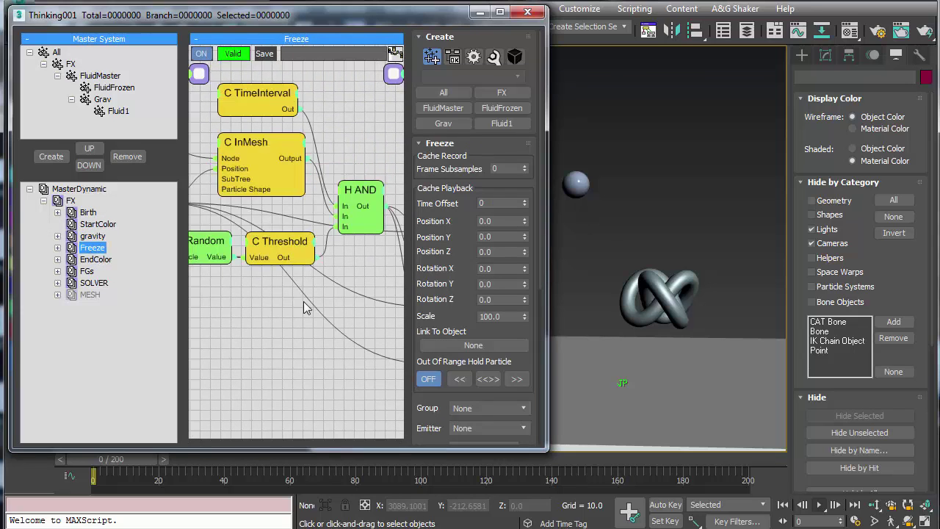
left_click_drag(548, 260, 807, 260)
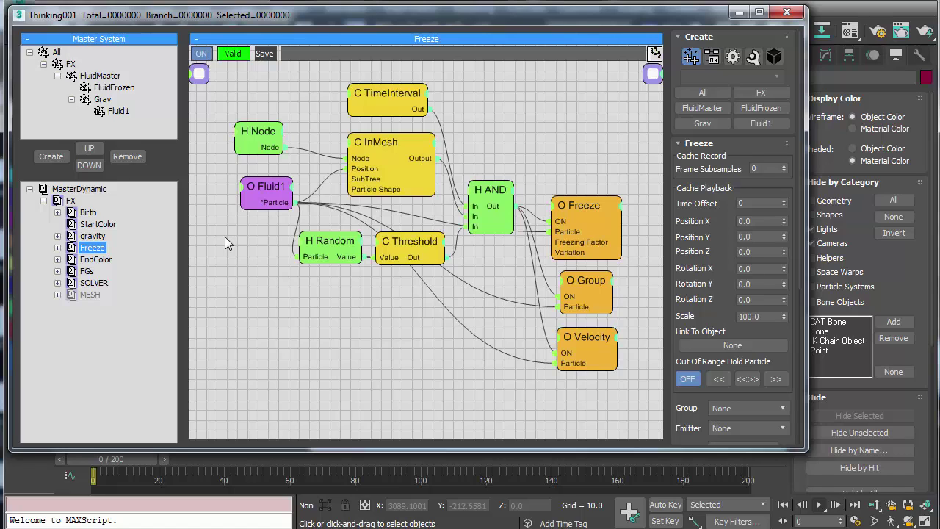
left_click_drag(570, 161, 624, 398)
left_click(594, 348)
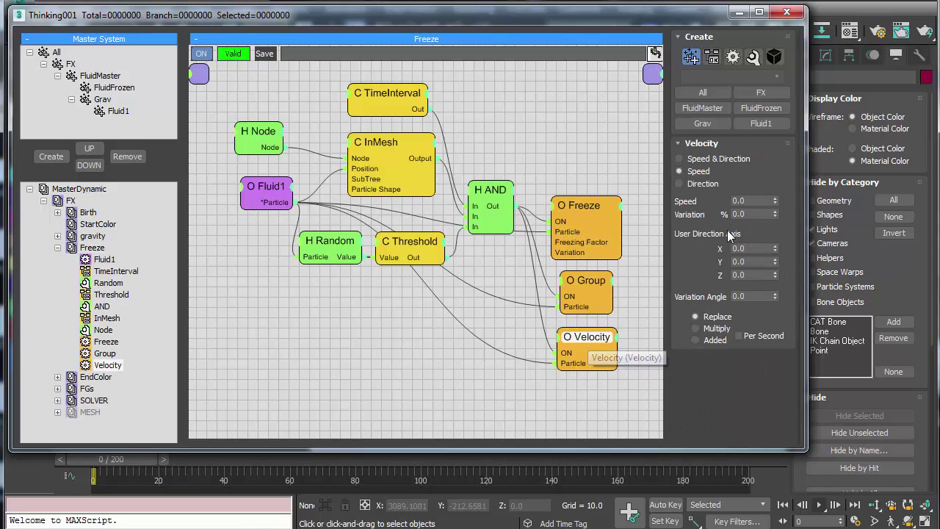
left_click(591, 283)
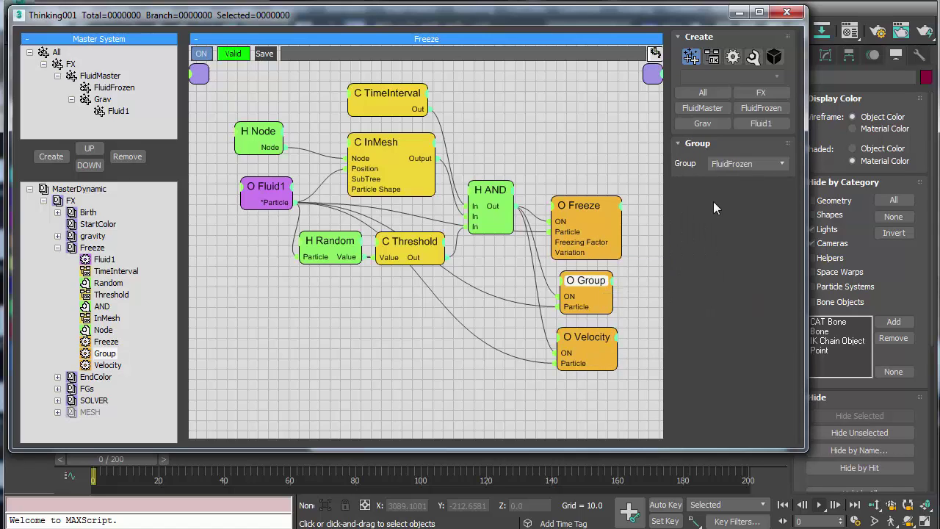
left_click(58, 249)
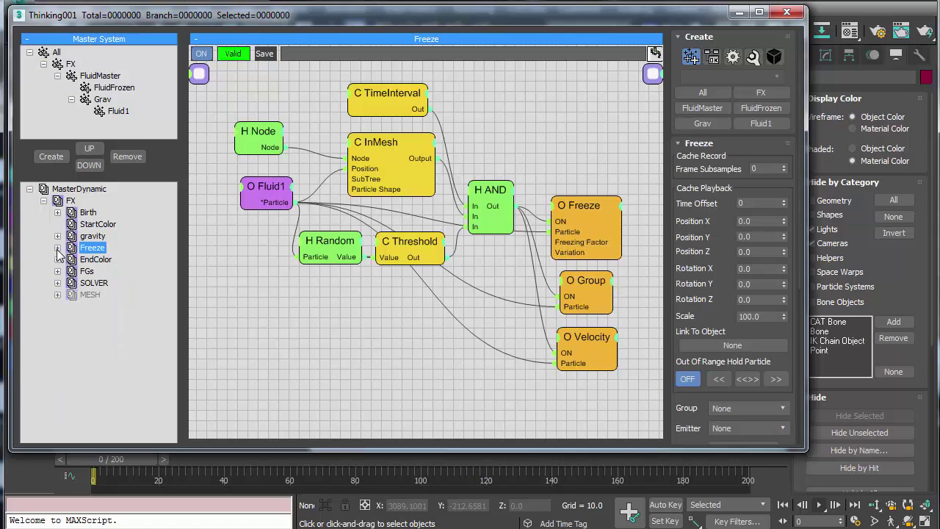
left_click(260, 316)
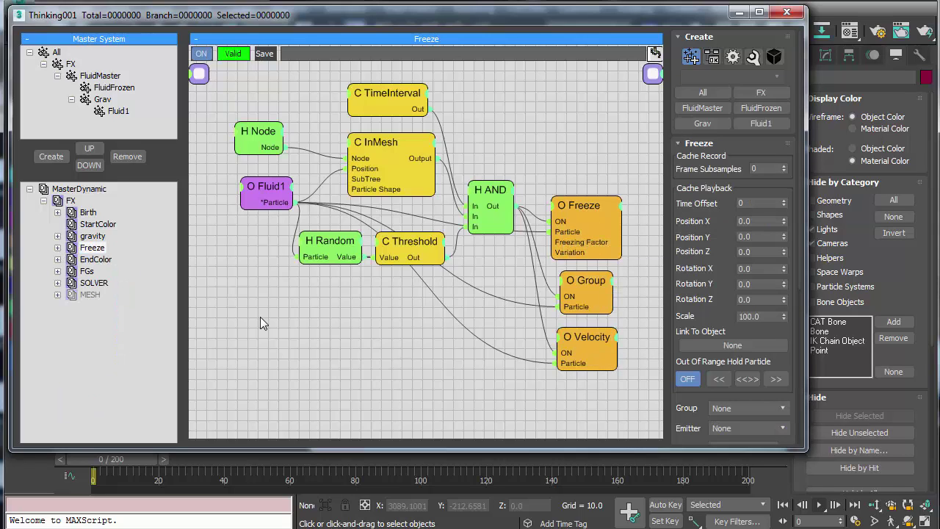
Examine the EndColor, FGs and SOLVER dynamic sets
left_click(91, 260)
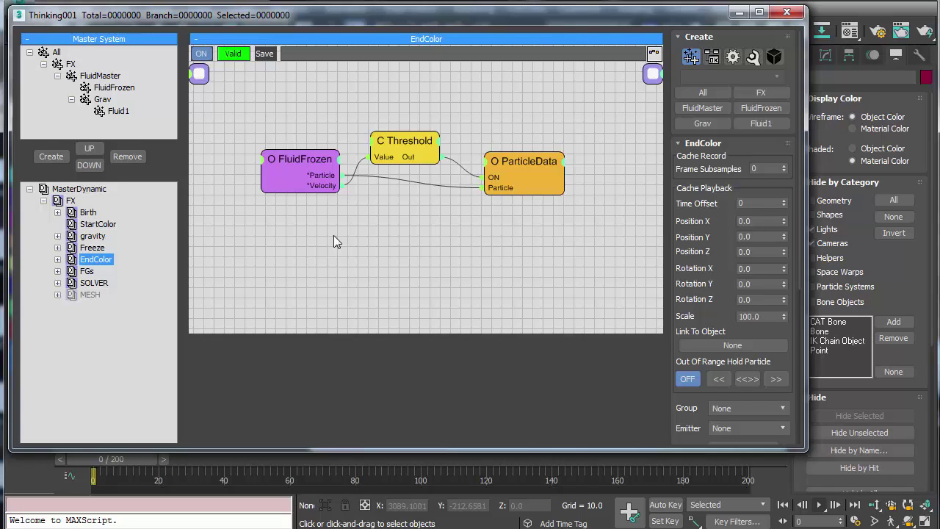
left_click(87, 272)
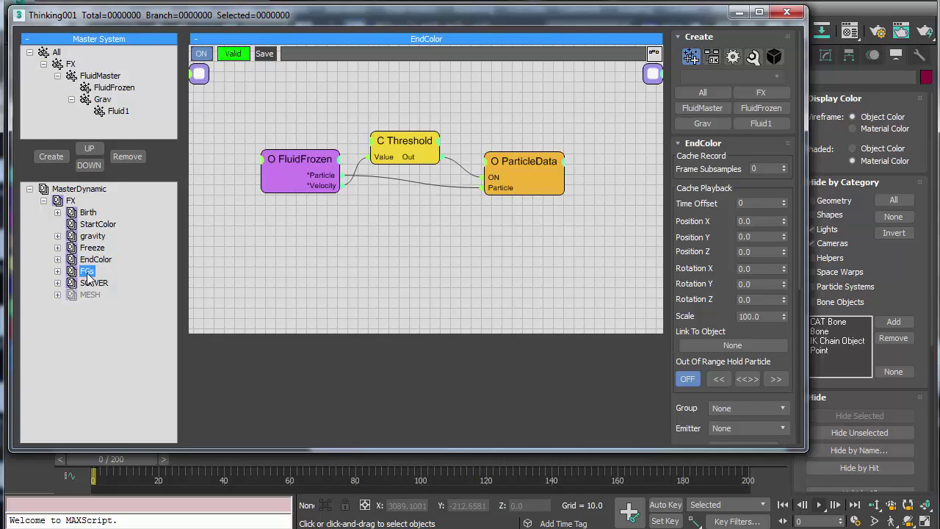
left_click(93, 284)
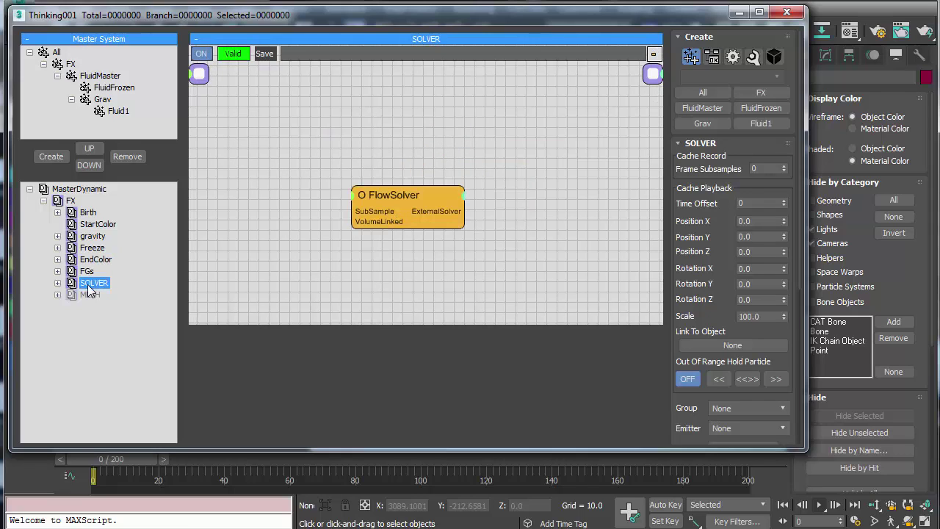
Shift the FluidMaster and ImplicitShape nodes sideways in the MESH set and show the ImplicitShape settings in a narrower editor
left_click(90, 295)
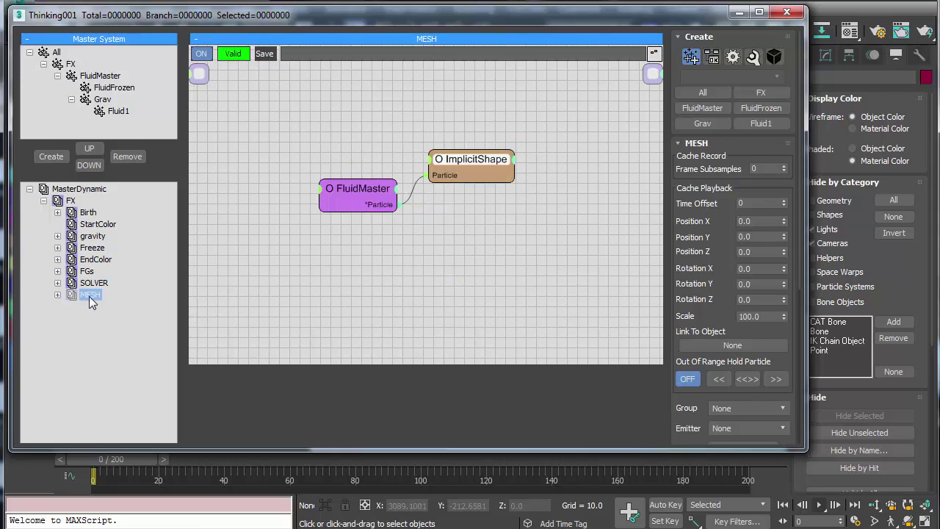
left_click_drag(358, 193, 282, 178)
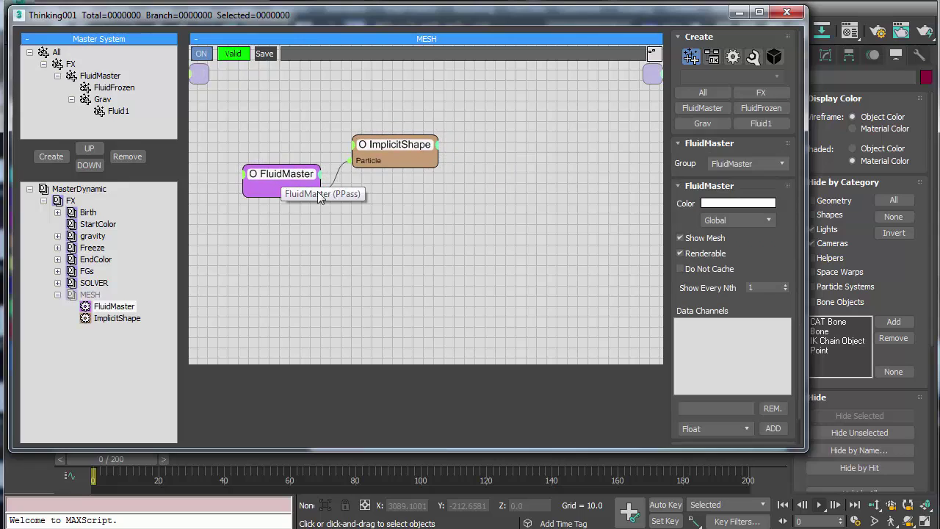
left_click(446, 206)
left_click(395, 148)
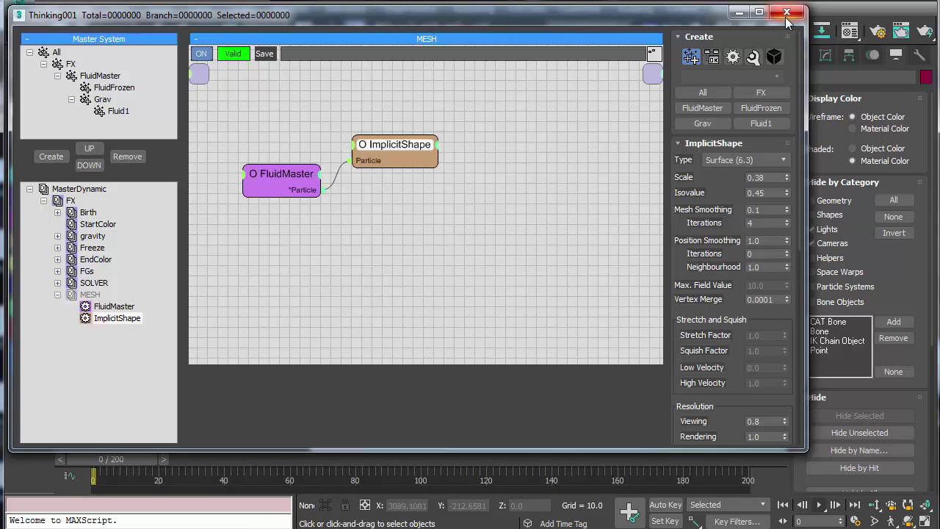
left_click_drag(807, 96, 480, 97)
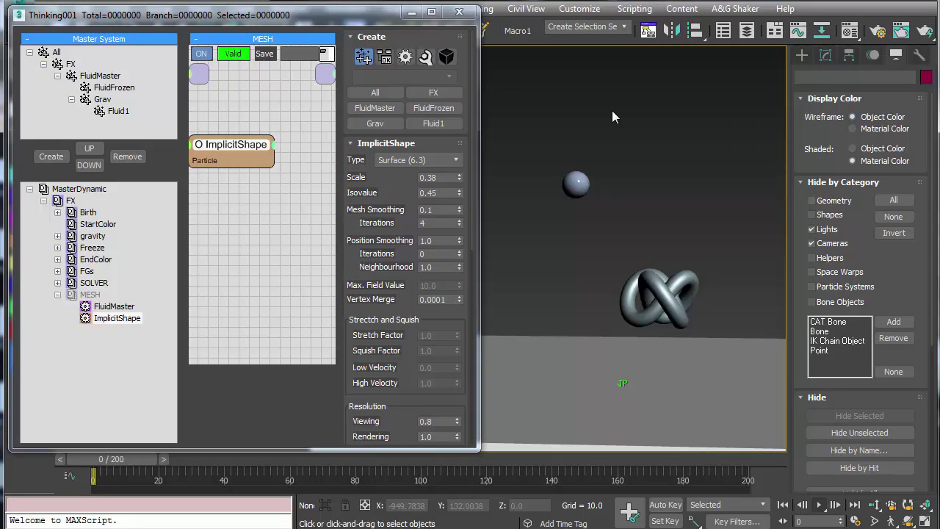
Enable the MESH dynamic set, preview the meshed fluid in the viewport and return to frame 0
left_click(90, 296)
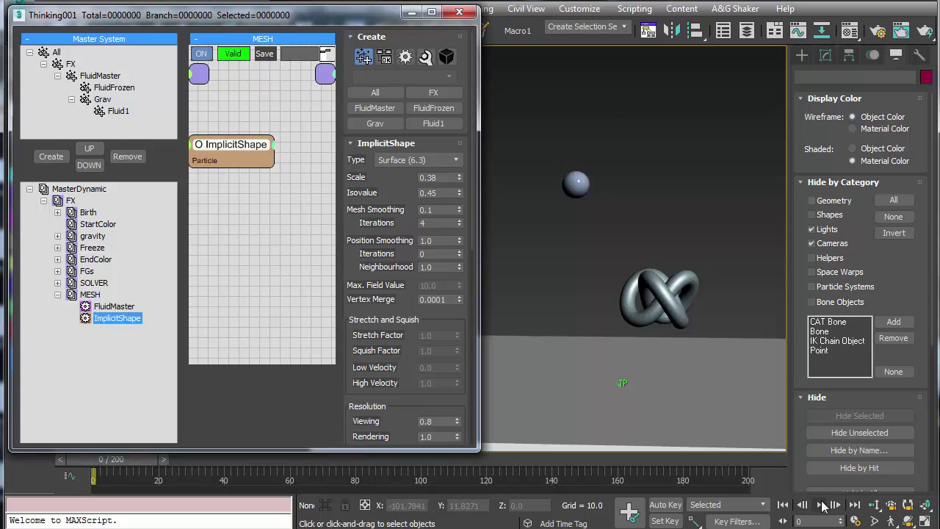
left_click(820, 504)
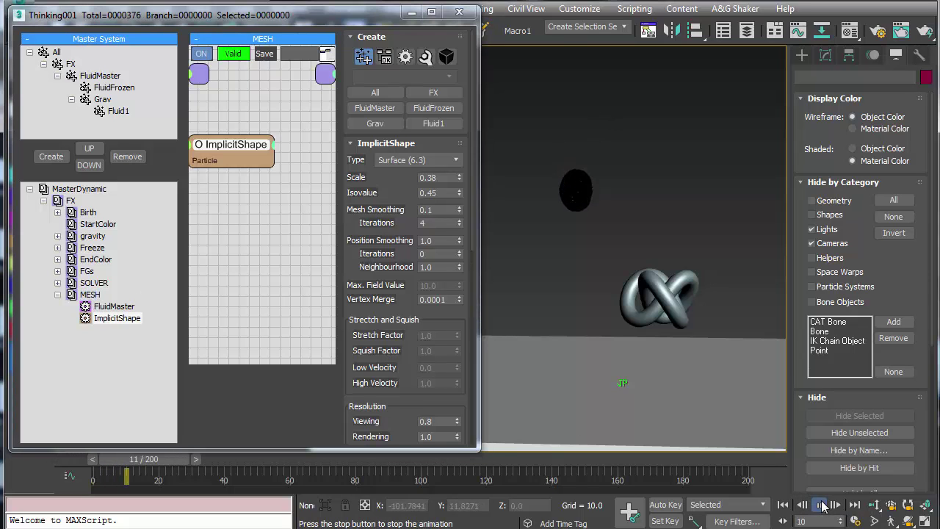
left_click(783, 505)
Set the MasterDynamic viewport particle display to None and turn on Edit on the fly
left_click(78, 190)
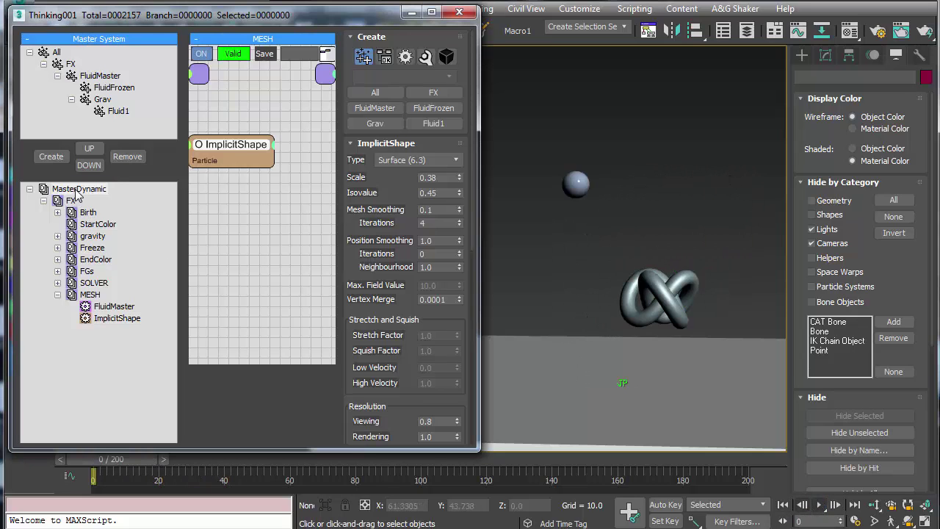
left_click(392, 88)
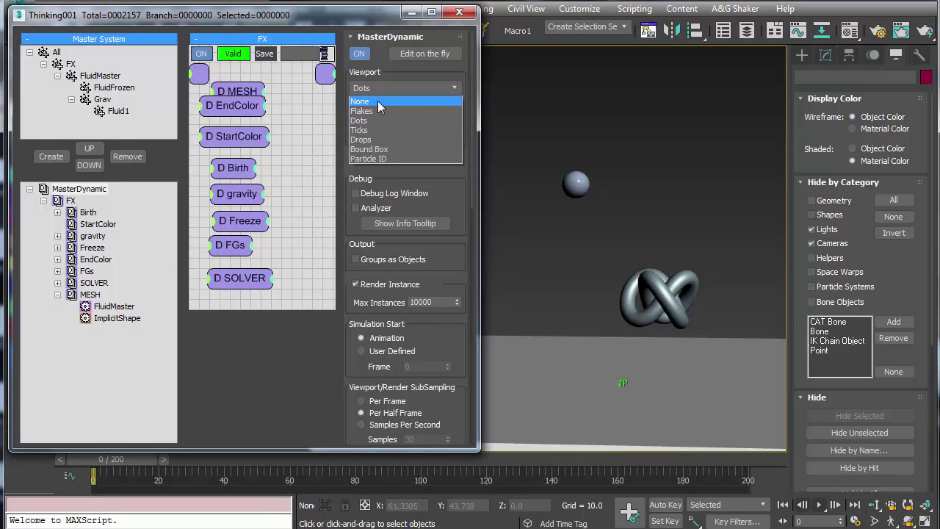
left_click(378, 100)
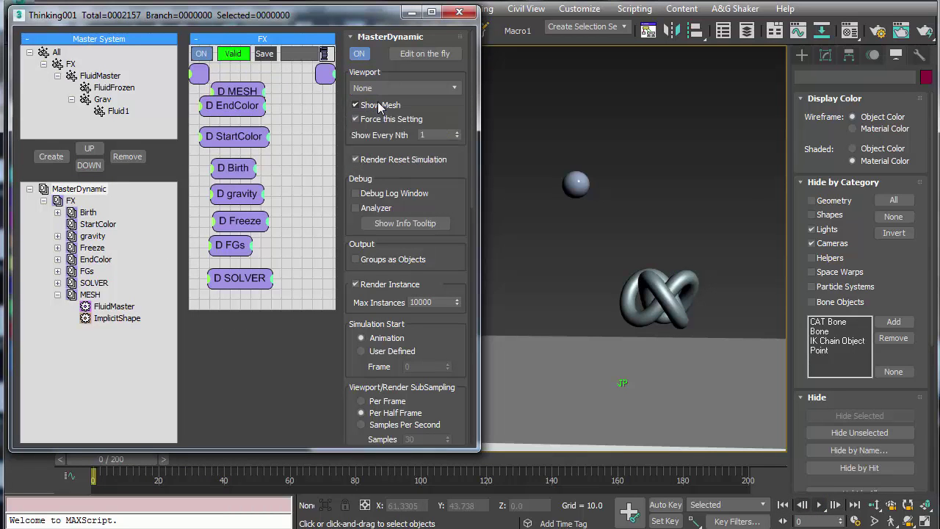
left_click(420, 56)
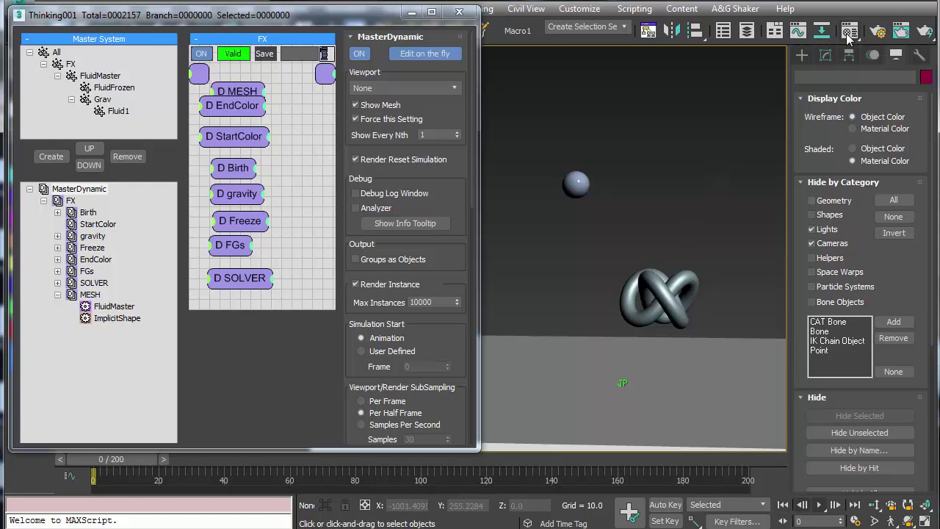
Bring up the FluidBase material in the Material Editor and show the MESH set's ImplicitShape operator
key("m")
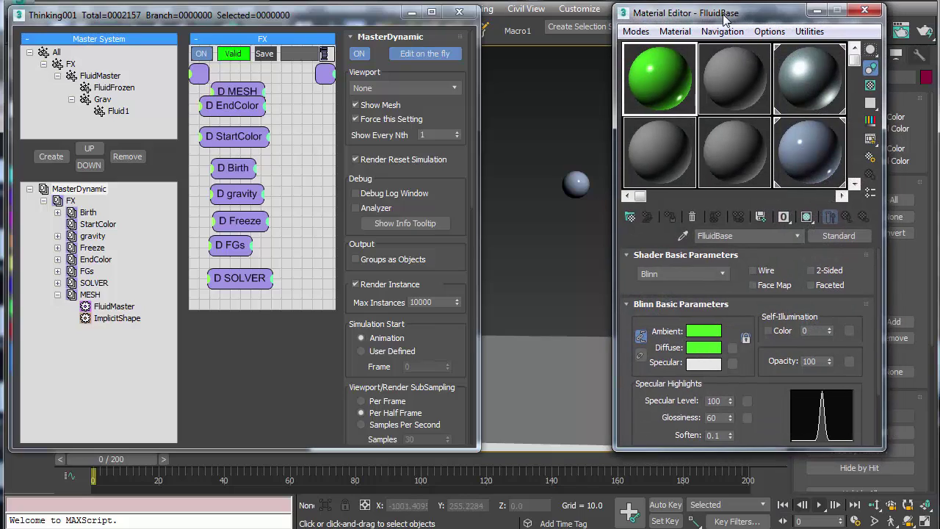
left_click_drag(752, 238, 626, 250)
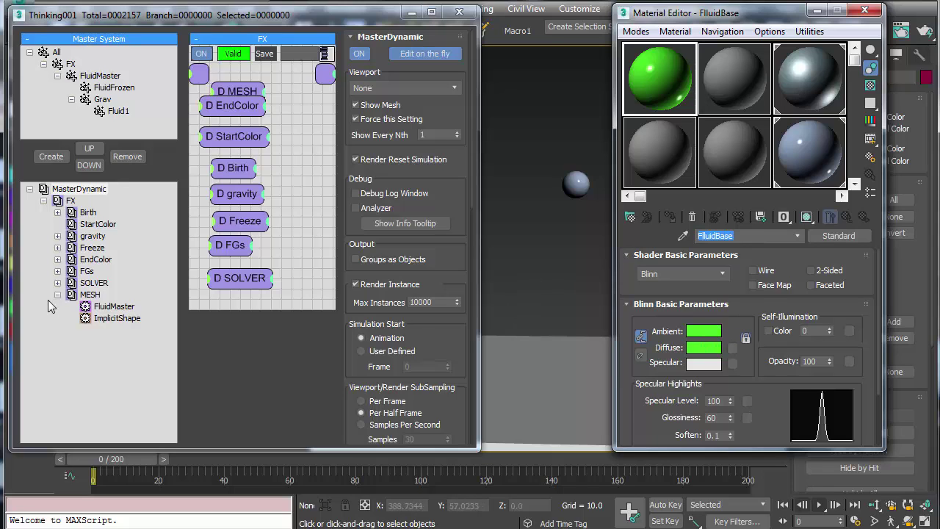
left_click(117, 318)
Switch the MESH set's FluidMaster group node to the Fluid1 group and place it close to the ImplicitShape node
left_click_drag(265, 264, 304, 300)
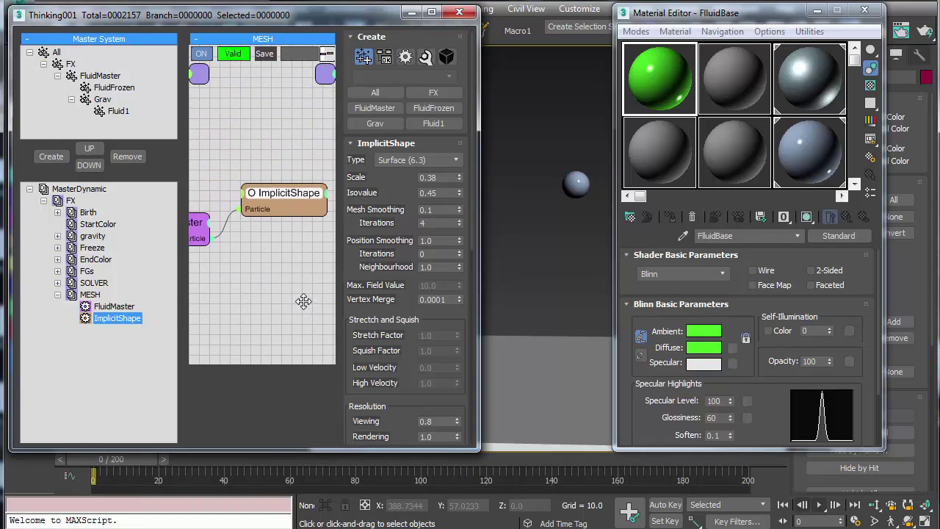
left_click_drag(248, 261, 310, 276)
left_click_drag(223, 234, 221, 151)
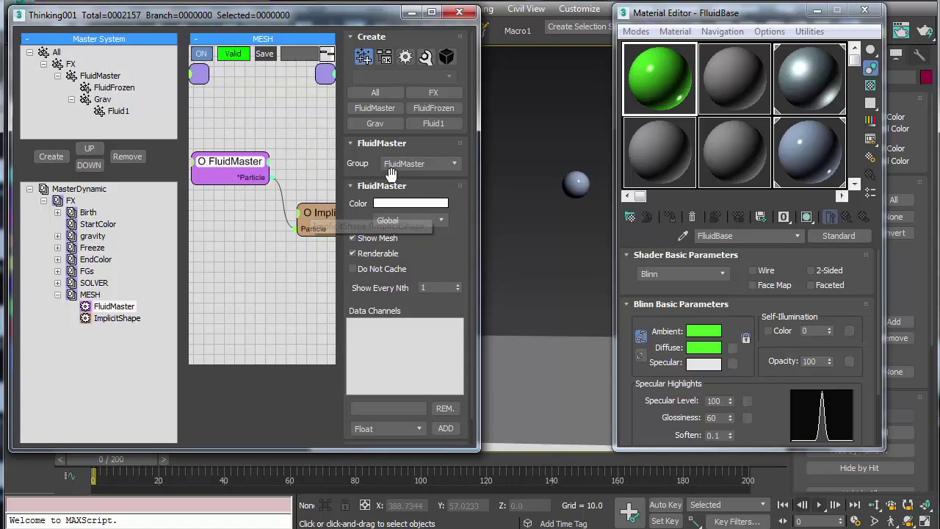
left_click(415, 163)
left_click(394, 229)
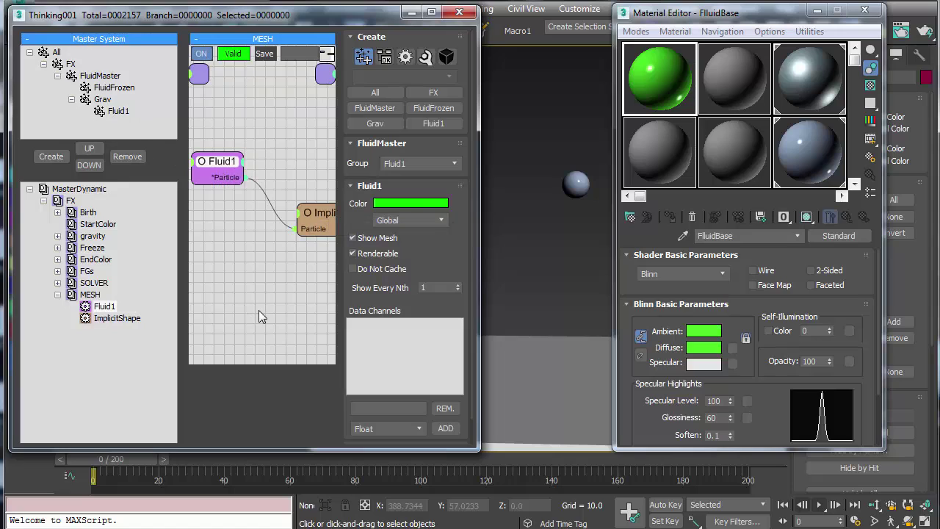
left_click_drag(257, 292, 251, 299)
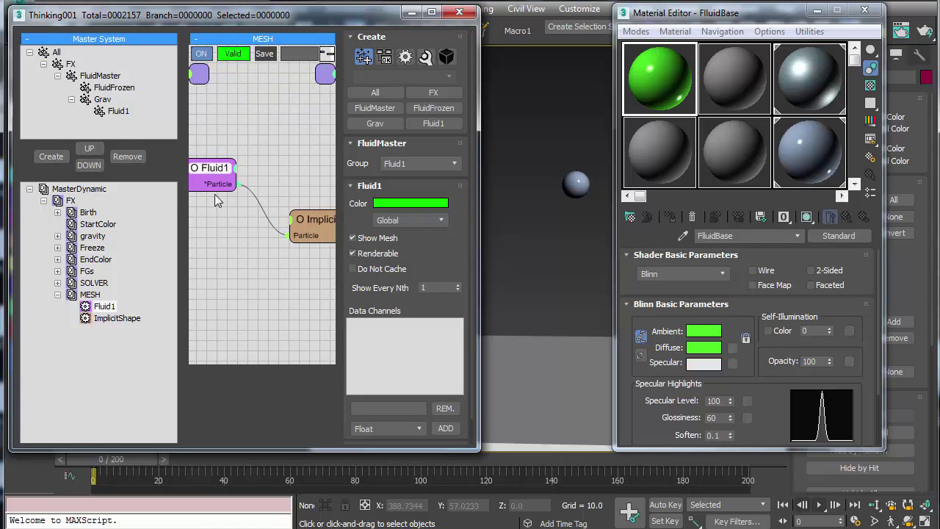
left_click_drag(212, 169, 241, 198)
left_click_drag(270, 268, 234, 271)
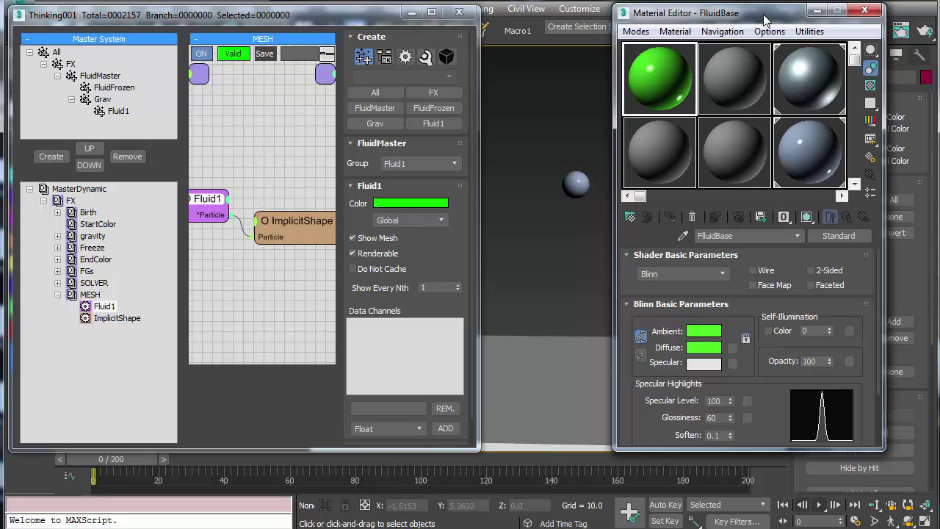
Assign the FluidBase Standard material to the ImplicitShape operator's Material slot and close the Material Editor
left_click(302, 223)
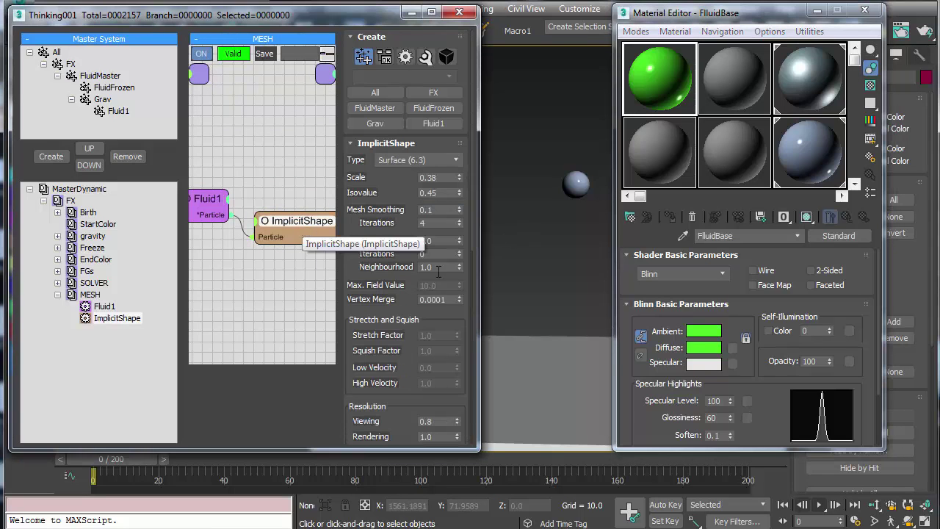
left_click_drag(623, 361, 627, 320)
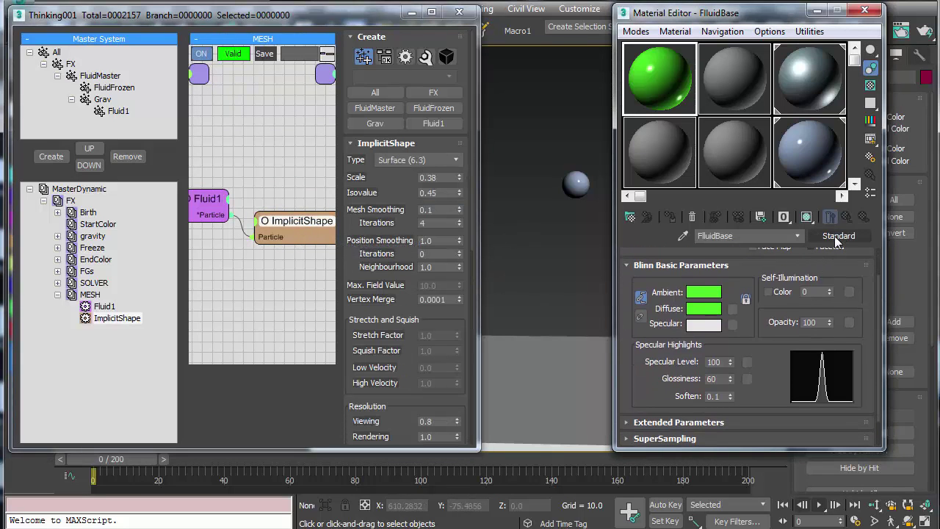
left_click_drag(365, 253, 363, 170)
left_click_drag(823, 236, 384, 299)
left_click(211, 277)
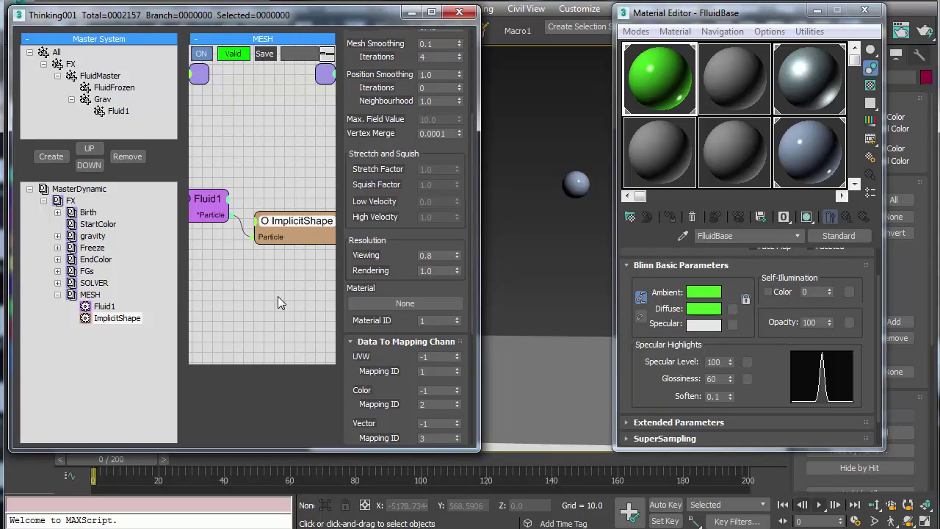
left_click(865, 10)
left_click(256, 308)
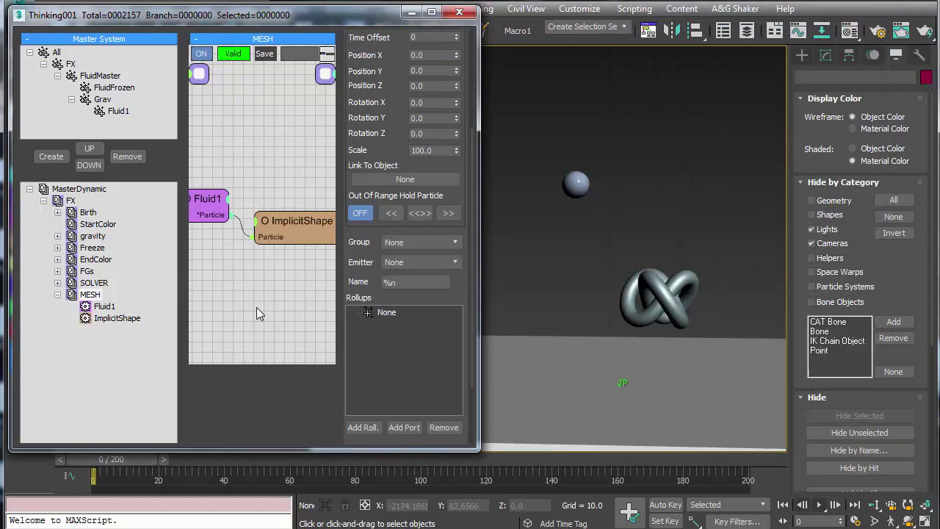
Preview the meshed fluid, return to frame 0 and examine ImplicitShape's Data To Mapping Channel settings
left_click(820, 505)
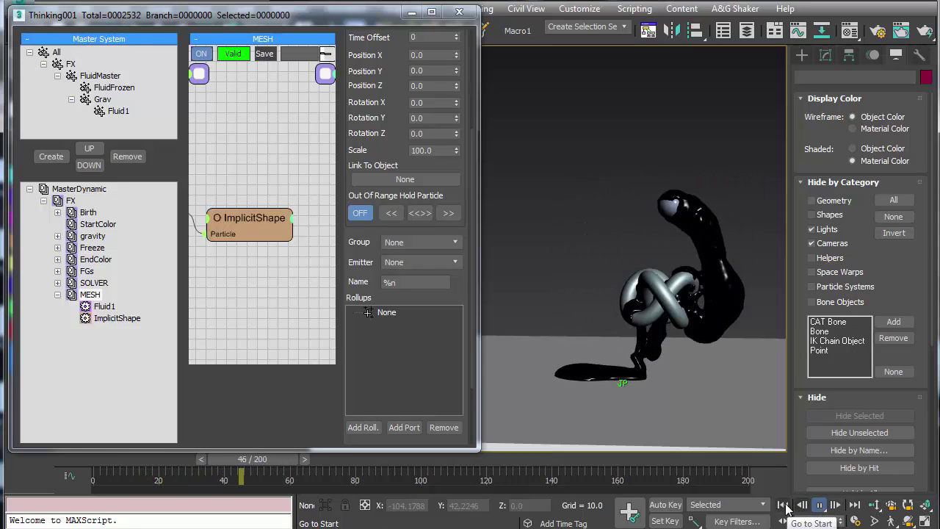
left_click(783, 506)
left_click(246, 217)
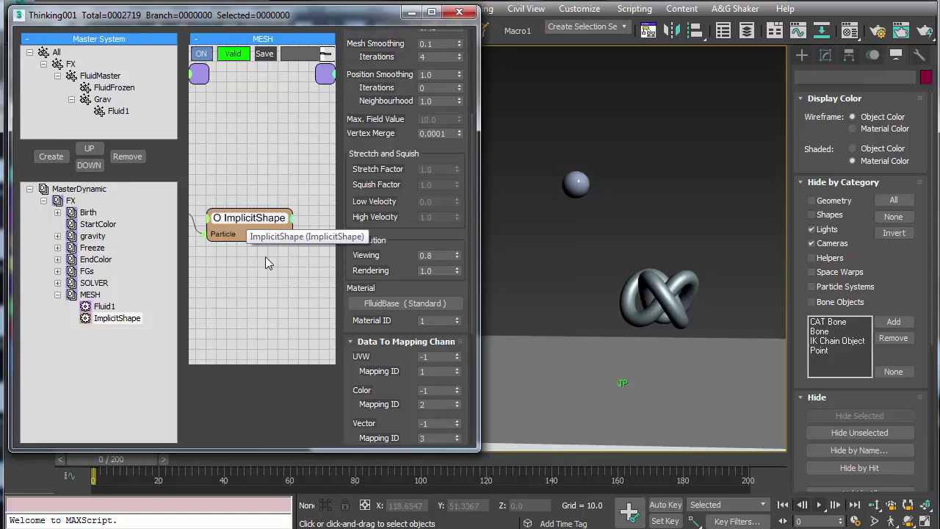
left_click_drag(360, 389, 347, 225)
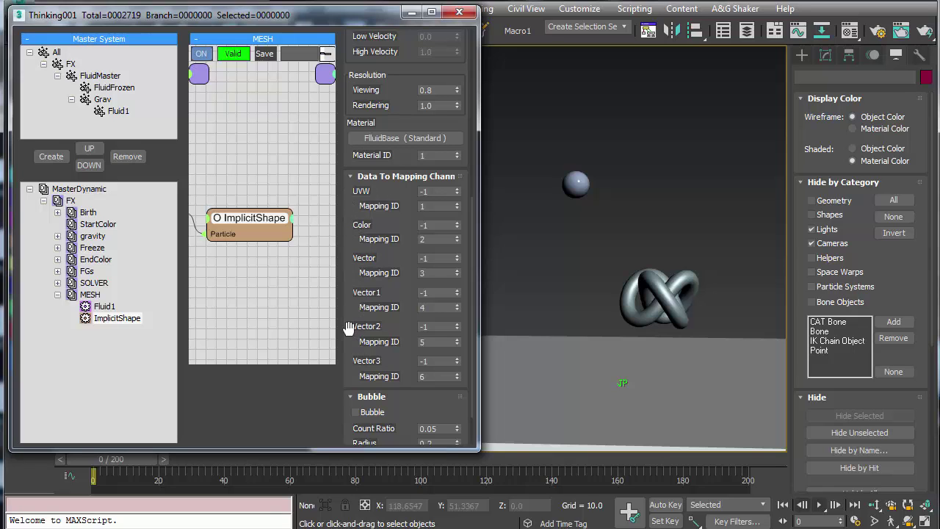
Examine the FluidBase material's Blinn color and specular parameters, and close the Material Editor
left_click(852, 32)
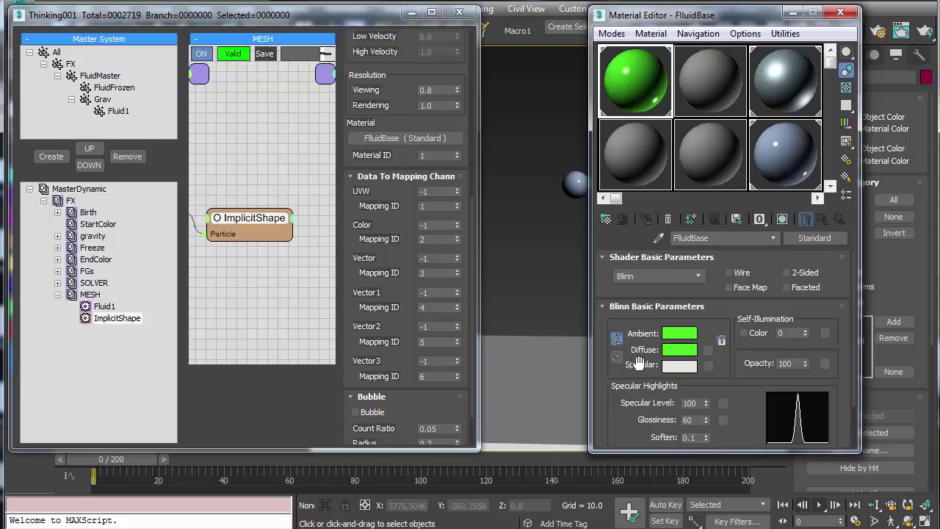
left_click_drag(603, 415, 603, 403)
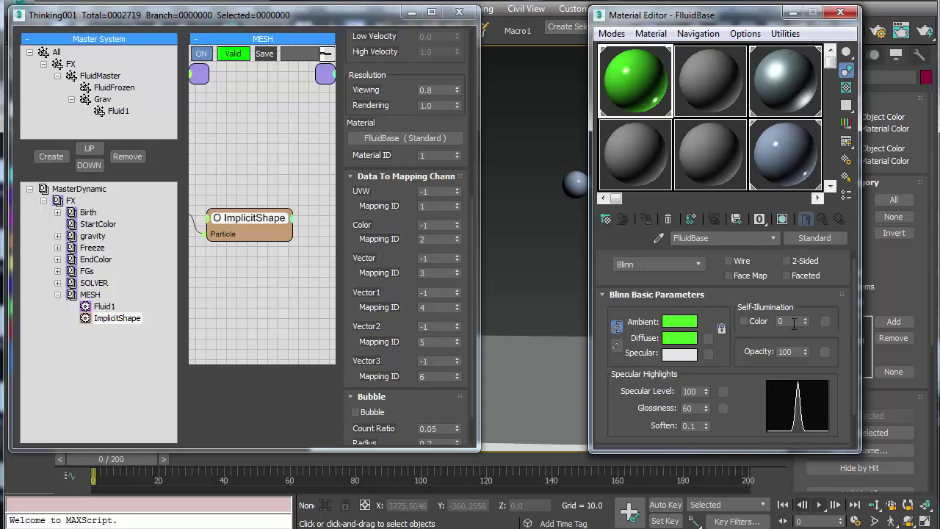
left_click_drag(699, 392, 617, 401)
mouse_move(691, 15)
left_mouse_down()
mouse_move(691, 151)
mouse_move(812, 275)
mouse_move(832, 156)
mouse_move(663, 11)
mouse_move(702, 28)
left_mouse_up()
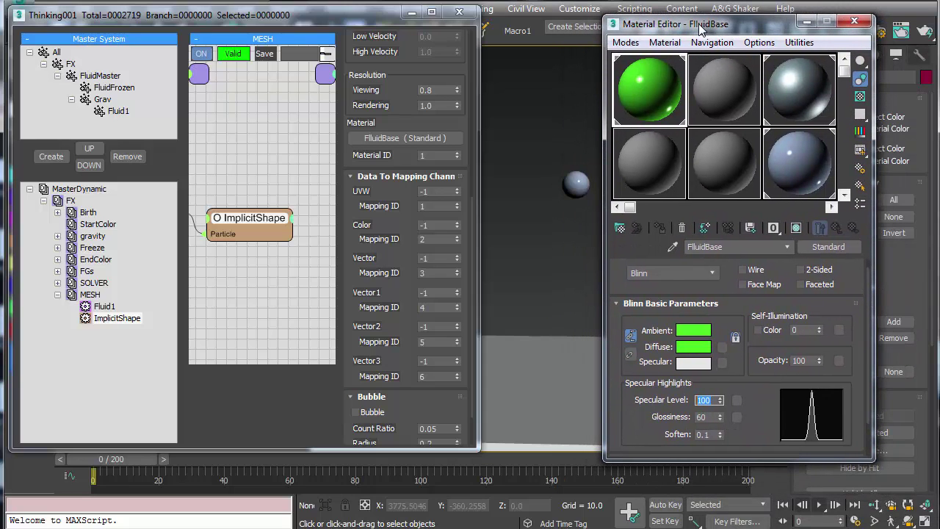
left_click(854, 20)
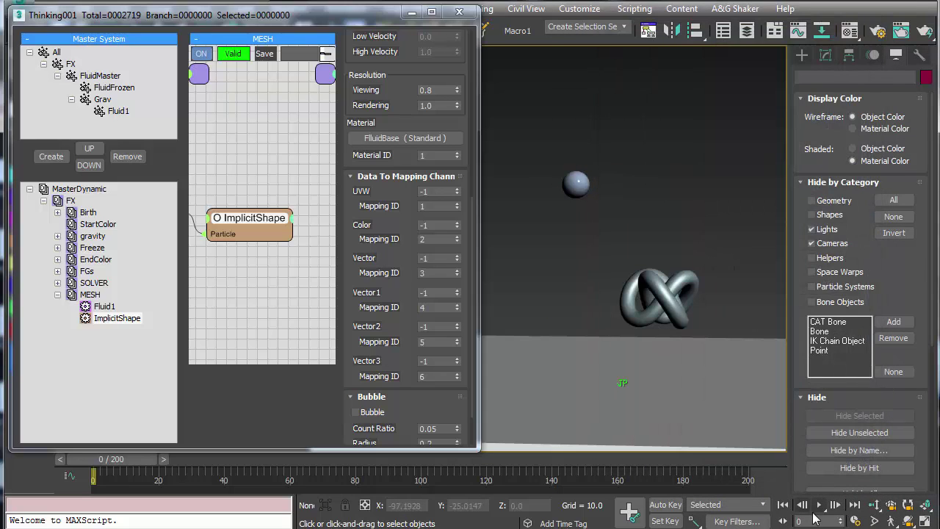
Play the fluid to frame 24, set Thinking001's vertex channel display to Map Channel Color, return to frame 0 and deselect it
left_click(819, 505)
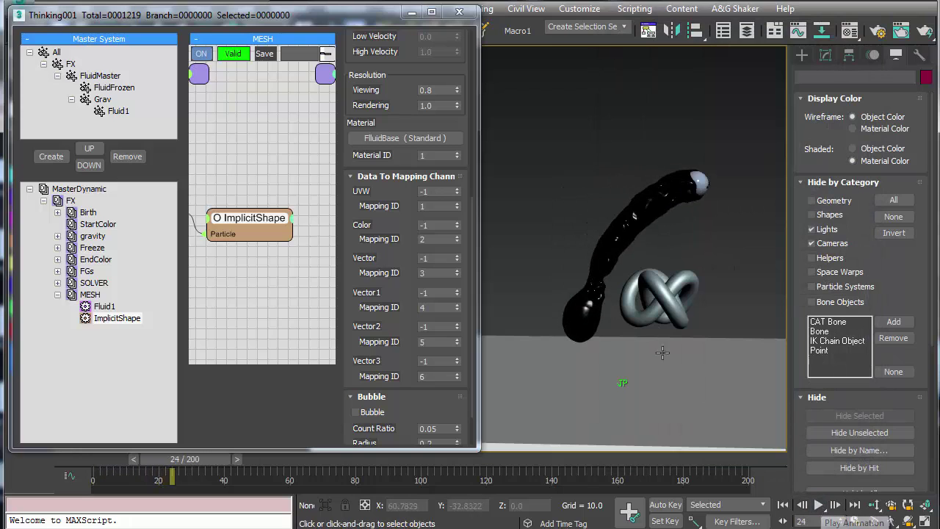
left_click(615, 239)
right_click(615, 240)
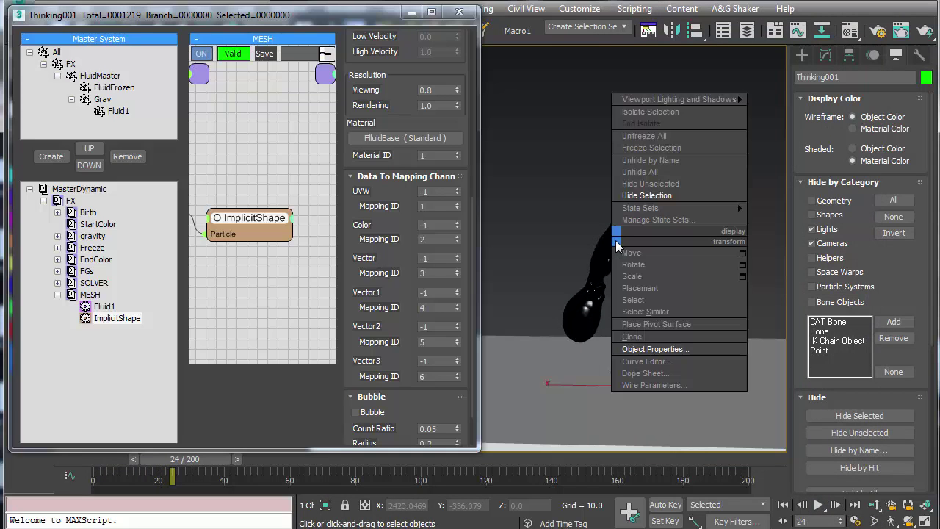
left_click(654, 348)
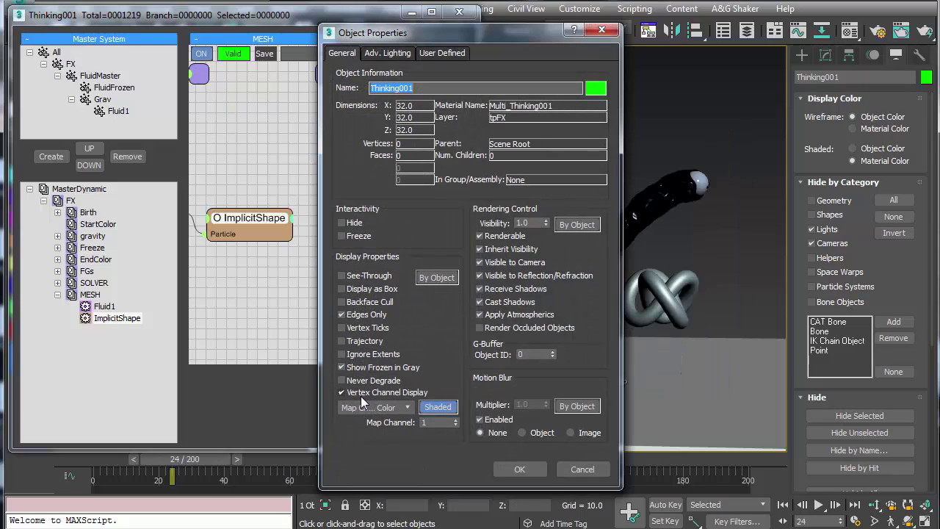
left_click(407, 408)
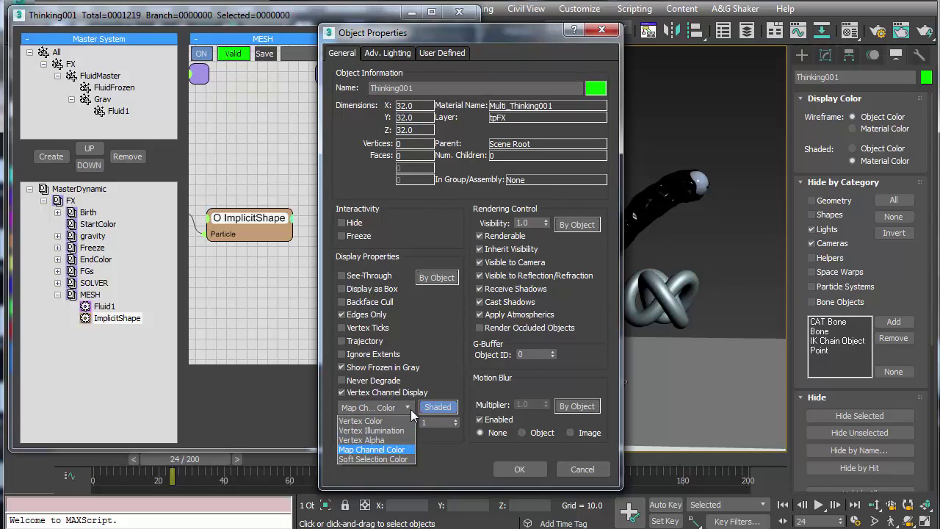
left_click(363, 449)
left_click(518, 470)
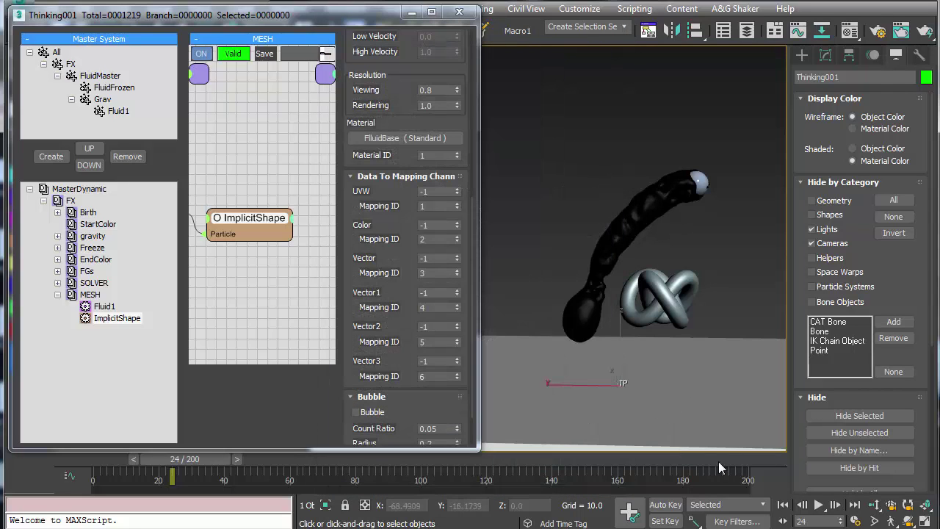
left_click(784, 505)
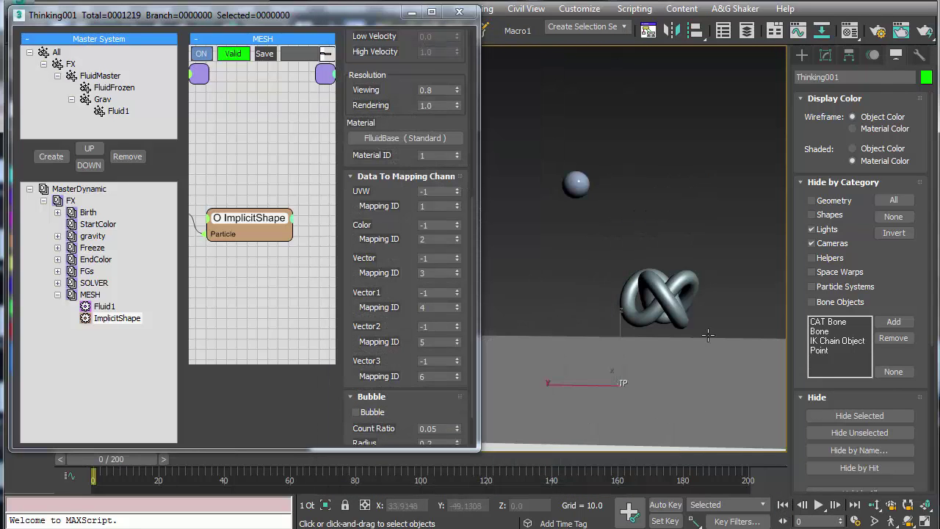
left_click(685, 219)
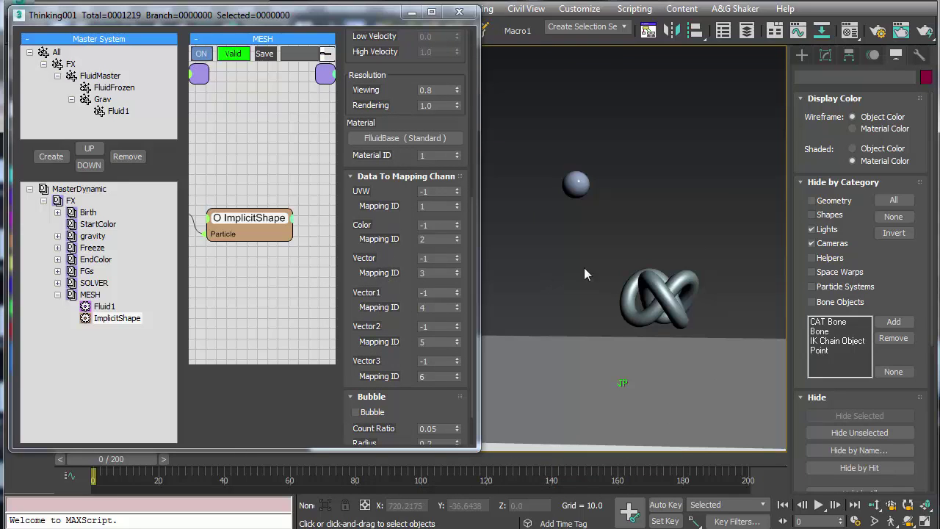
Check the FluidBase material again and review the ImplicitShape operator's mapping channel and bubble settings
left_click(849, 32)
left_click_drag(717, 27, 773, 30)
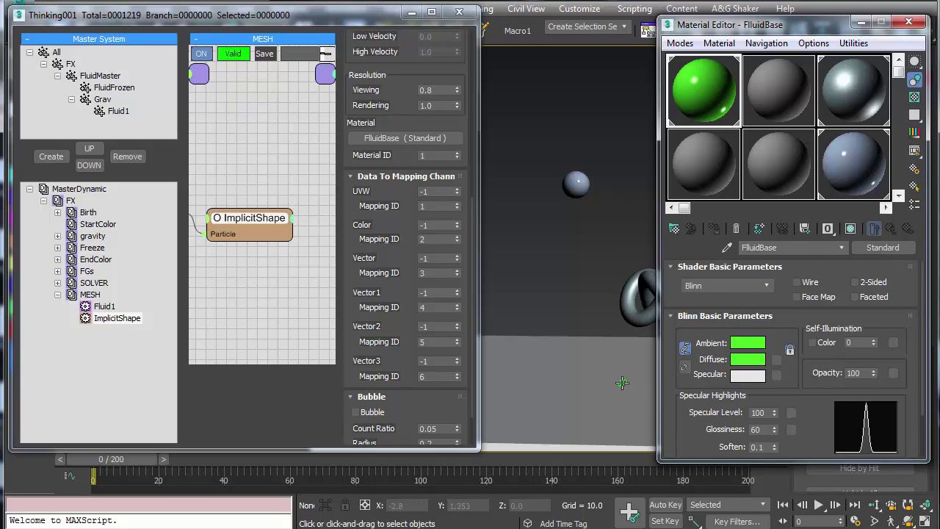
left_click(910, 25)
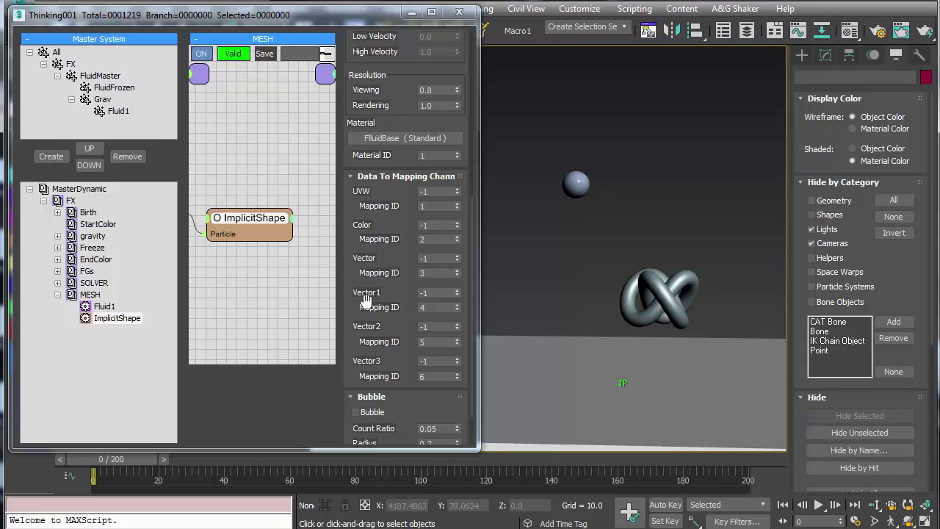
scroll(367, 273, "down", 1)
scroll(367, 274, "up", 1)
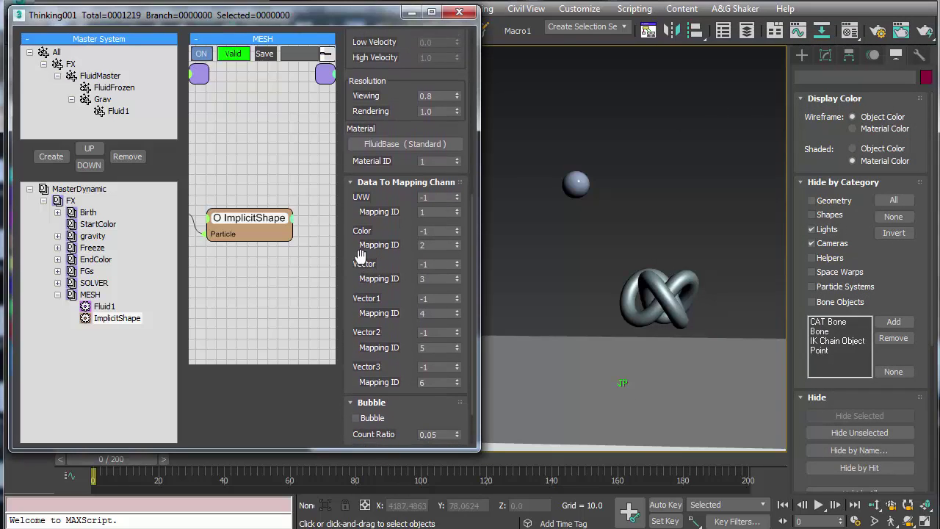
Add a Color data channel named difcolor to the FluidMaster particle group
left_click(58, 77)
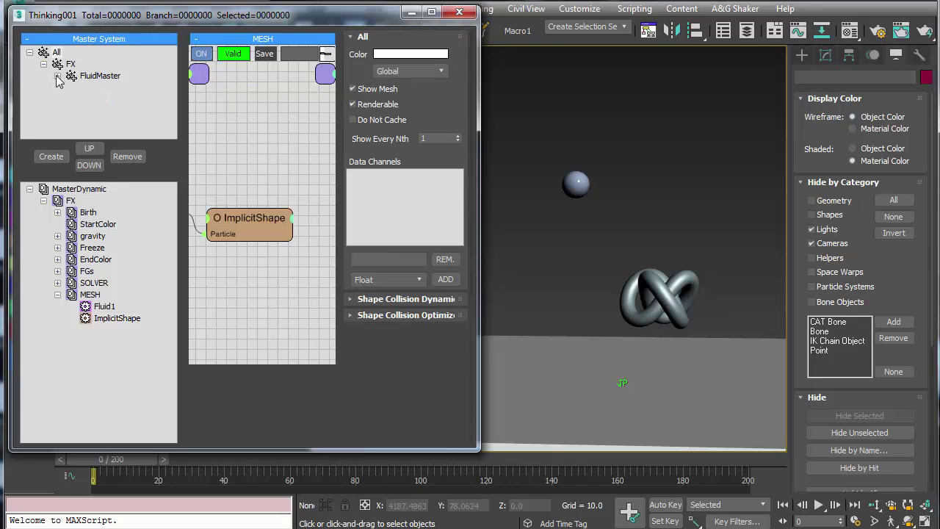
left_click(100, 78)
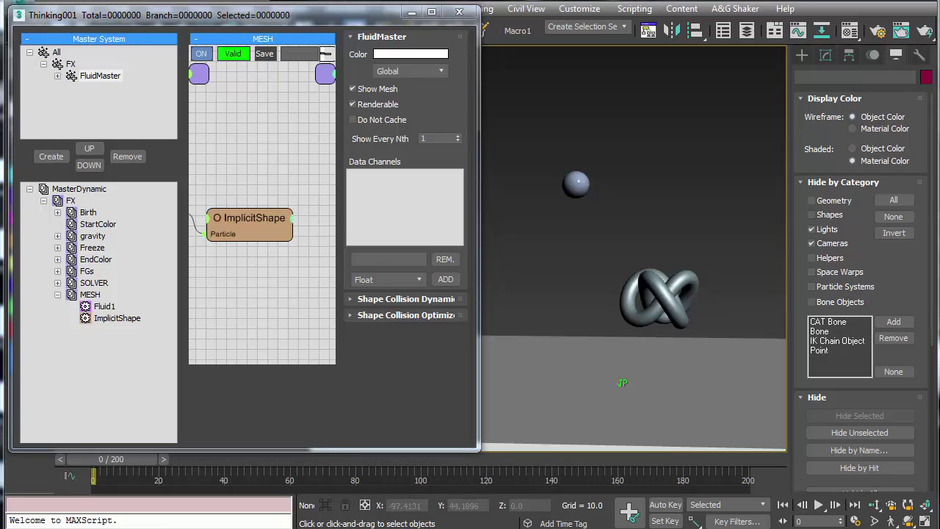
left_click(376, 257)
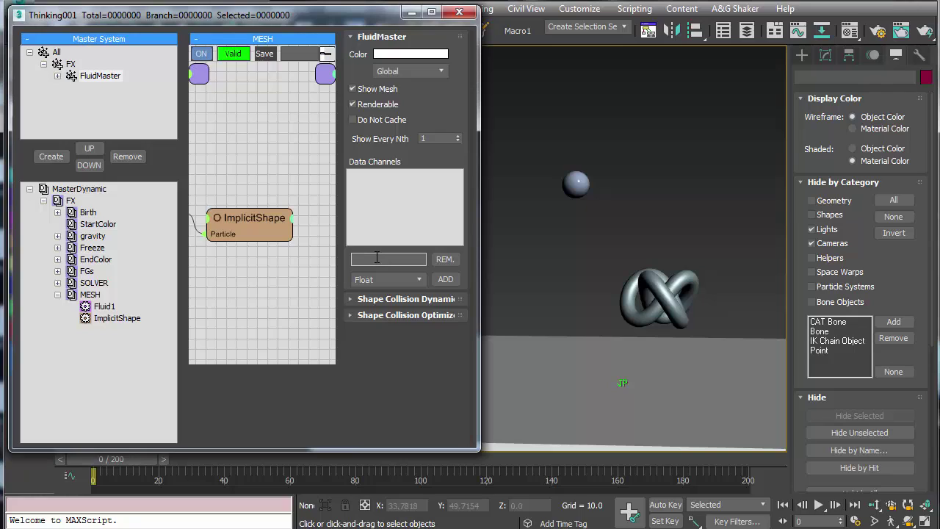
type("difcolor")
left_click(423, 279)
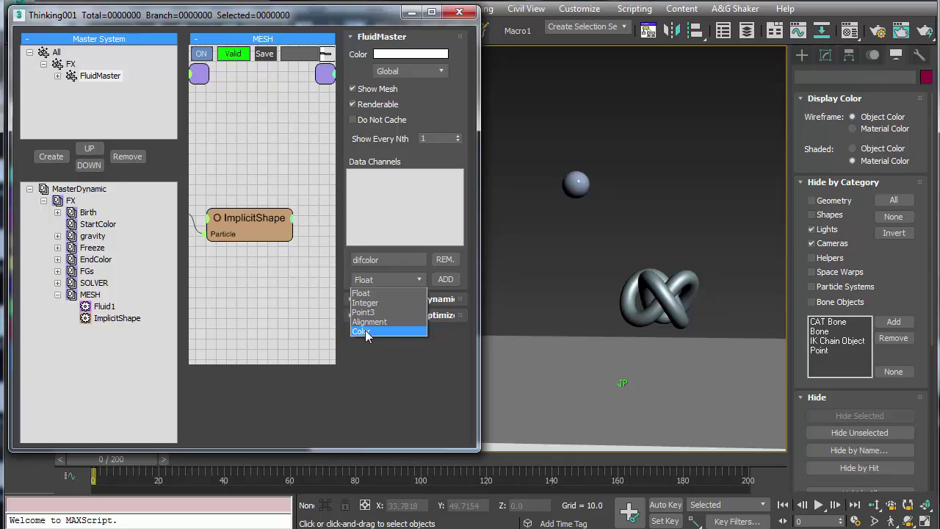
left_click(366, 332)
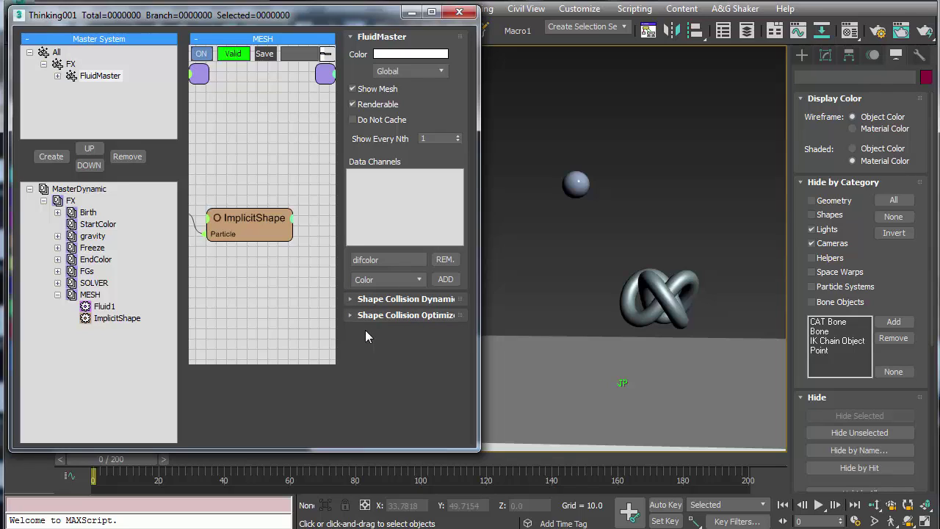
left_click(445, 279)
left_click(360, 177)
Compare the FluidBase material's parameters with the available data channel types, and close the Material Editor
left_click(852, 32)
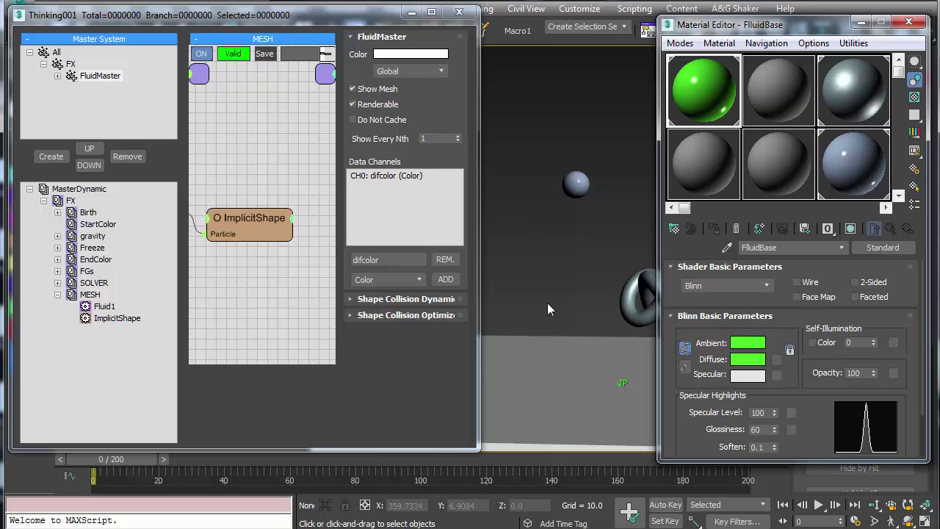
left_click(418, 279)
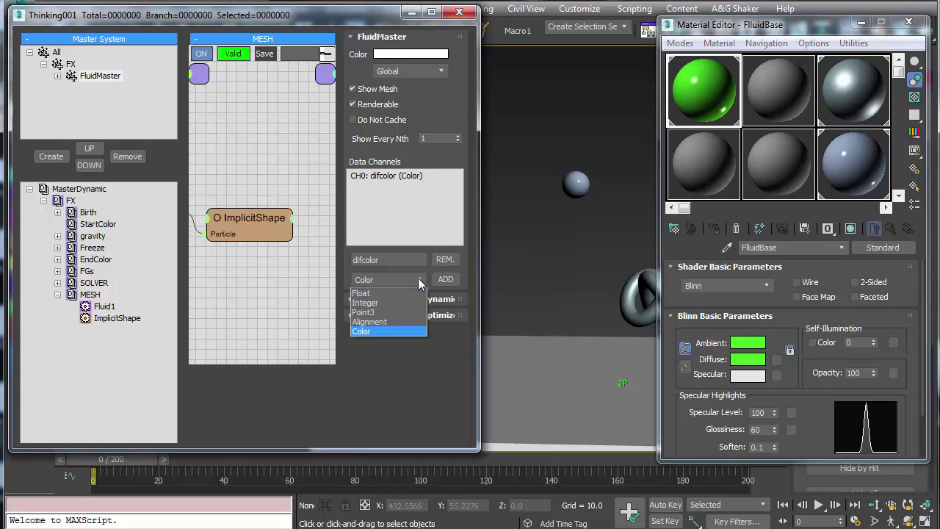
left_click(369, 371)
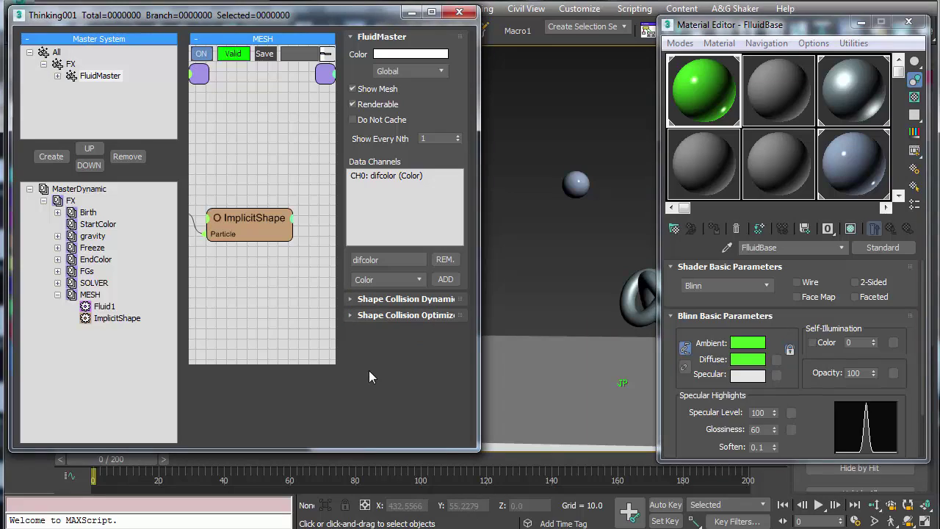
left_click(909, 21)
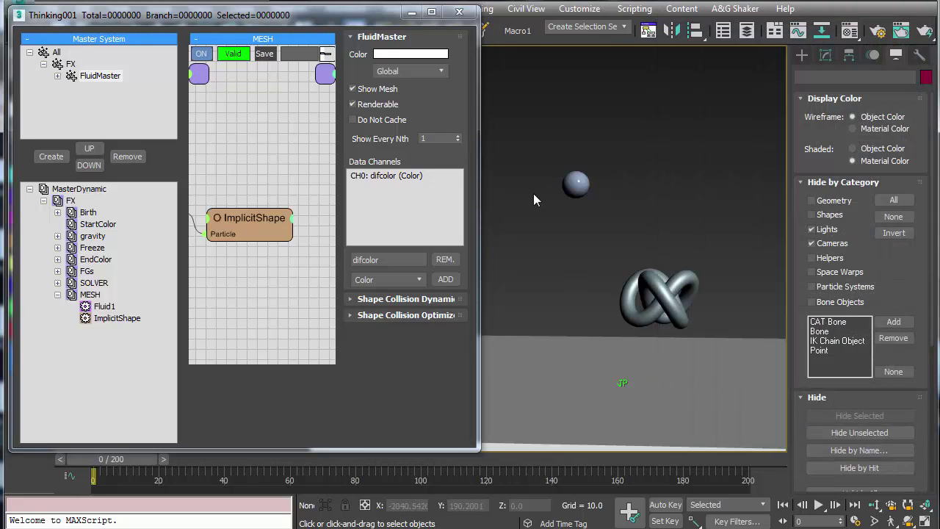
left_click(389, 177)
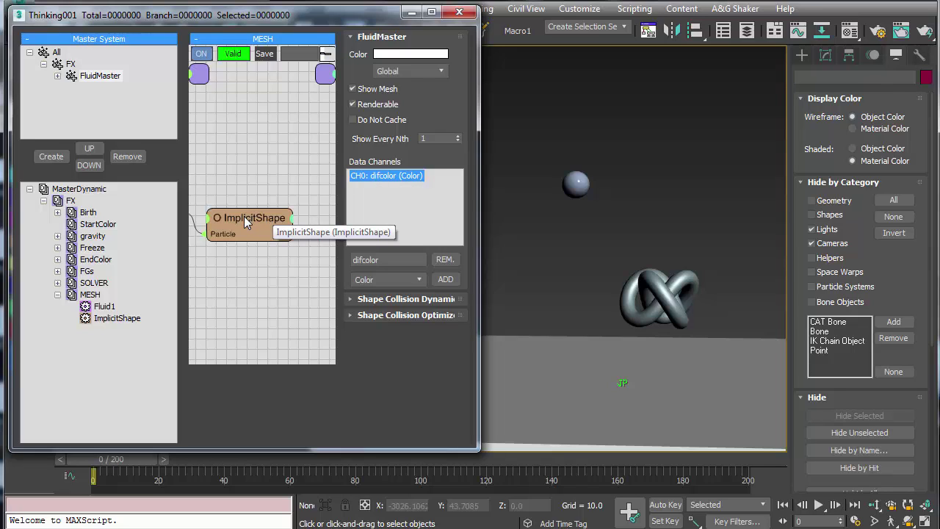
Assign a Vertex Color map to the FluidBase material's diffuse color and close the Material Editor
left_click(850, 31)
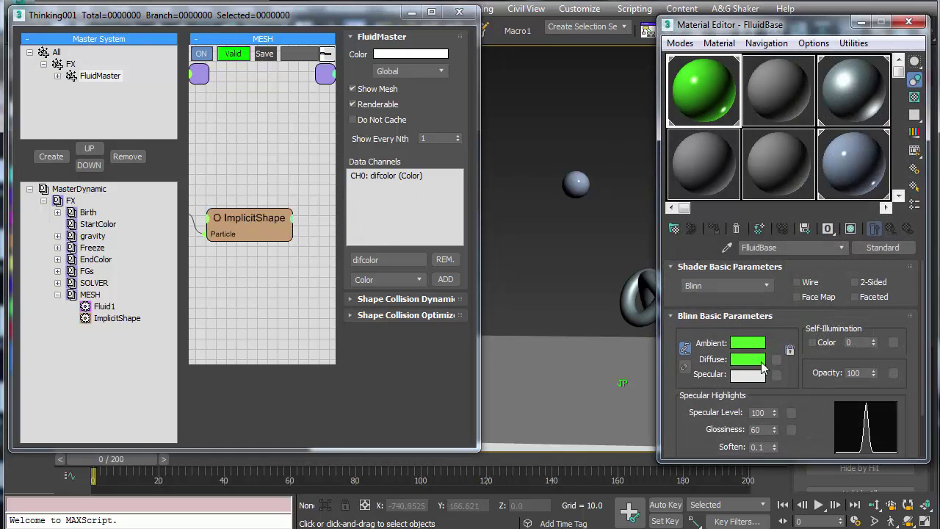
left_click(778, 360)
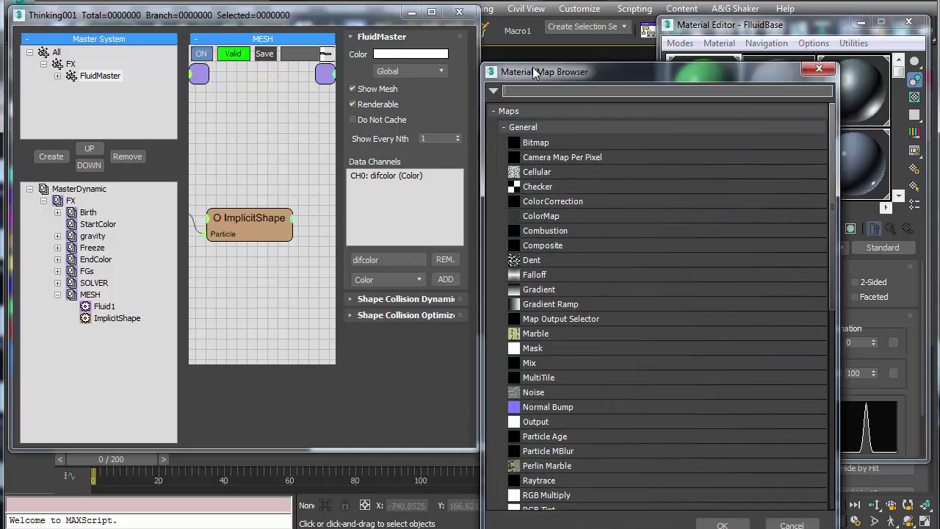
left_click_drag(535, 72, 550, 19)
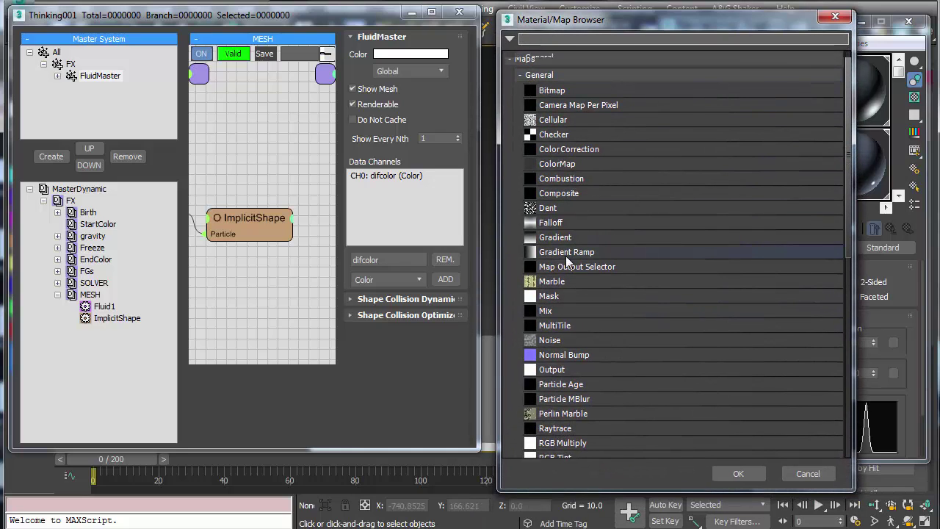
scroll(566, 257, "down", 9)
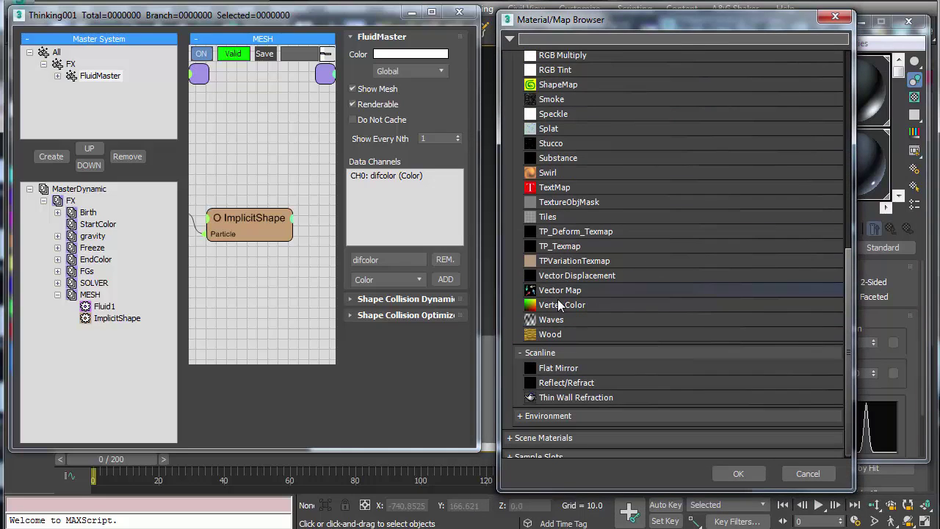
double_click(558, 305)
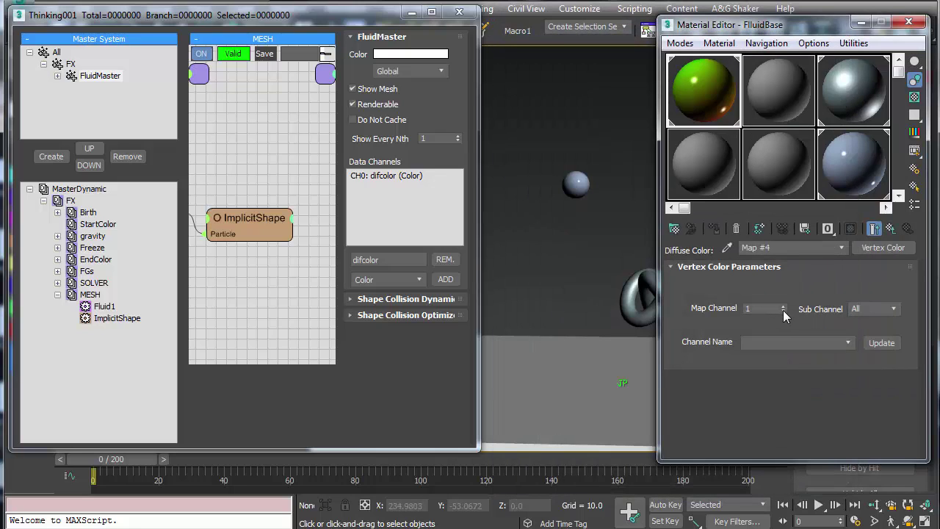
left_click(875, 229)
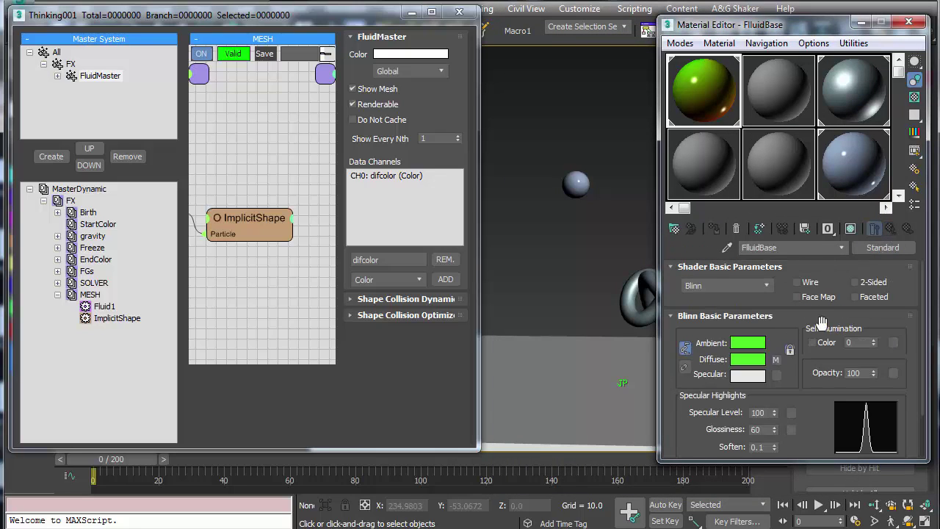
left_click(909, 21)
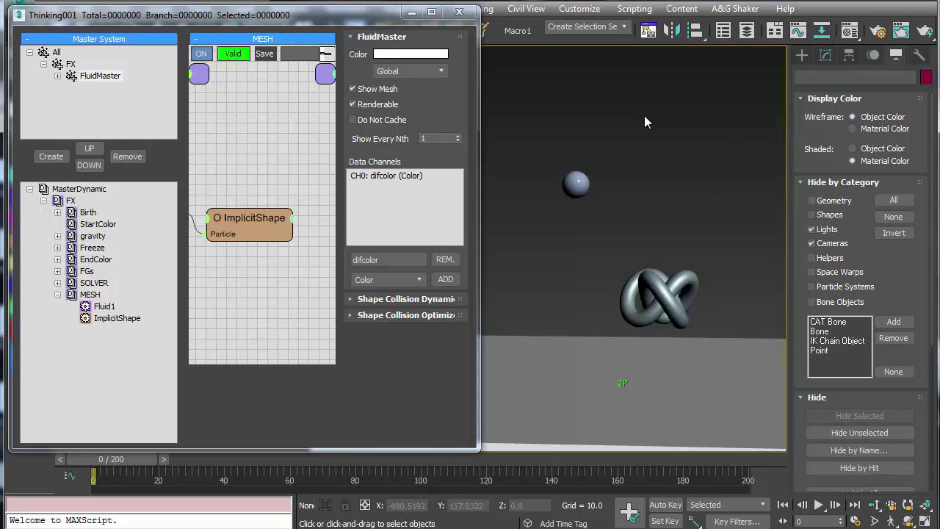
Check the difcolor data channel and review ImplicitShape's Color channel and its Mapping ID settings
left_click(376, 176)
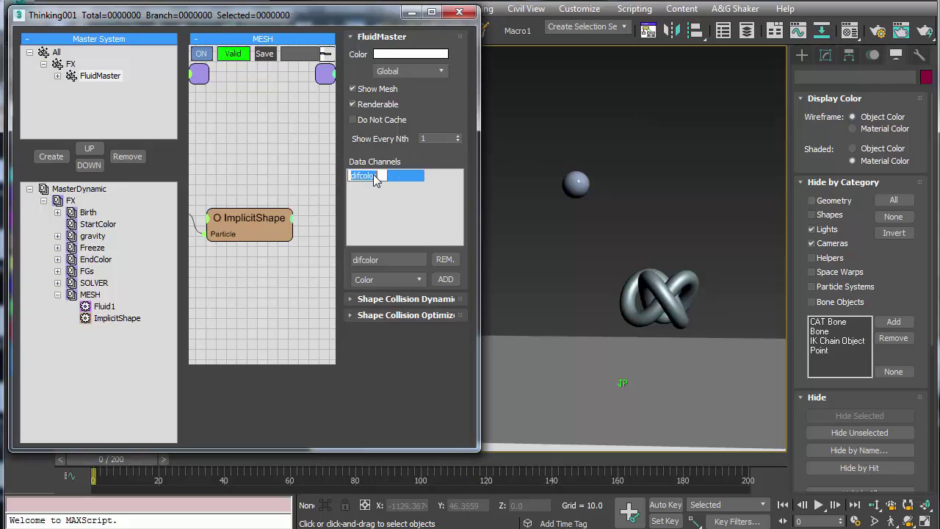
left_click(511, 219)
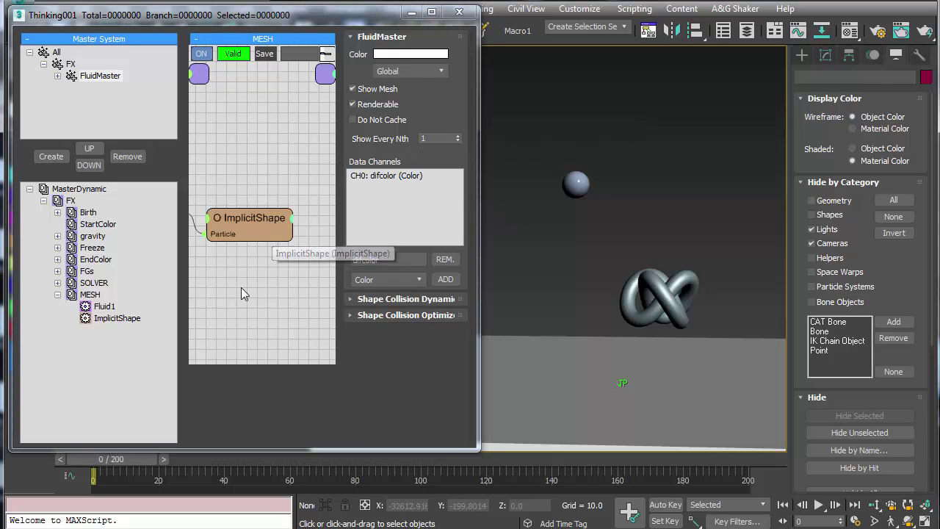
left_click(241, 217)
left_click_drag(368, 377, 360, 72)
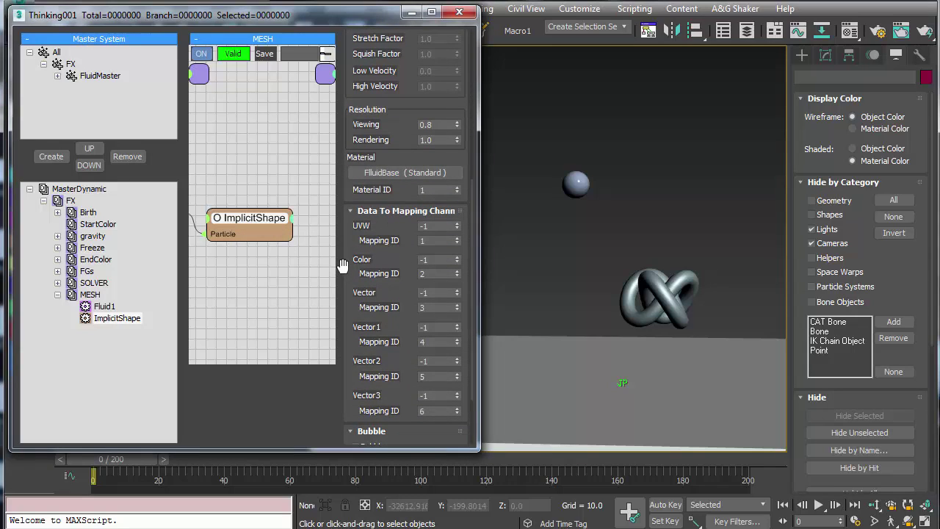
double_click(440, 259)
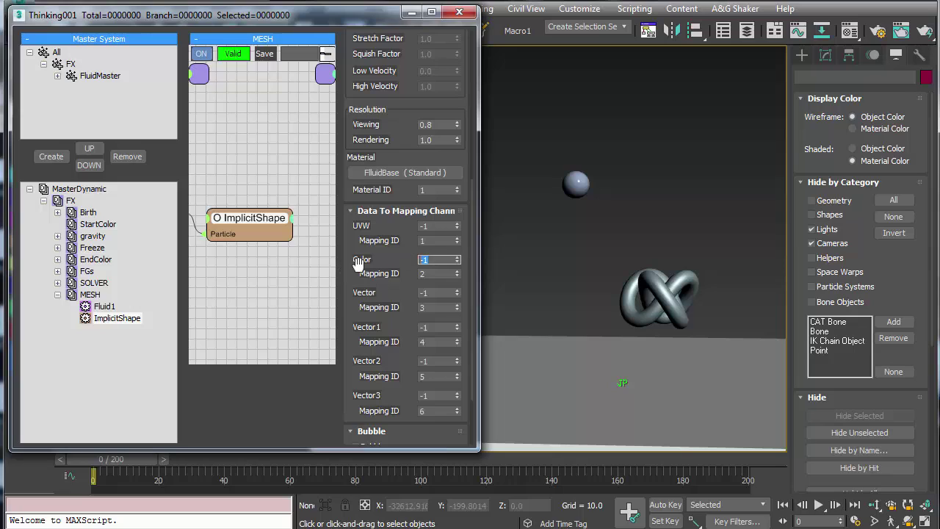
double_click(438, 274)
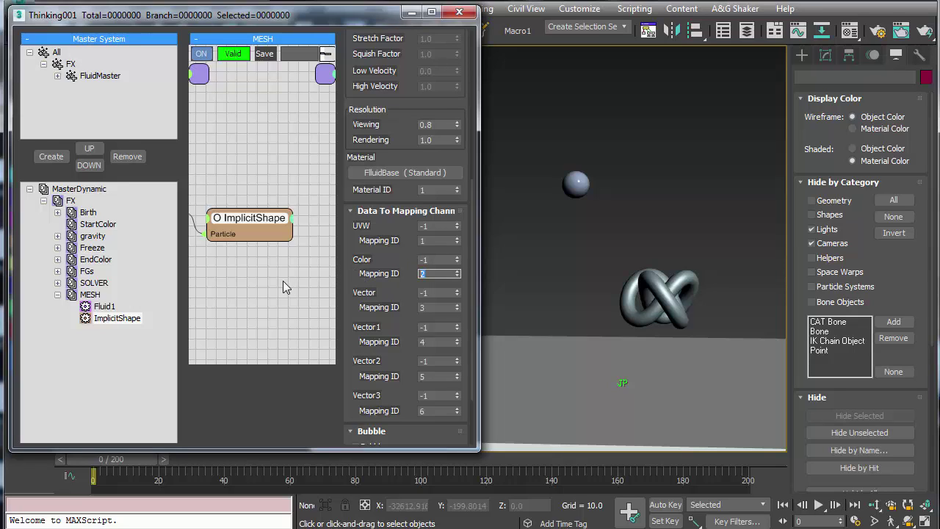
double_click(439, 259)
double_click(439, 274)
left_click(266, 281)
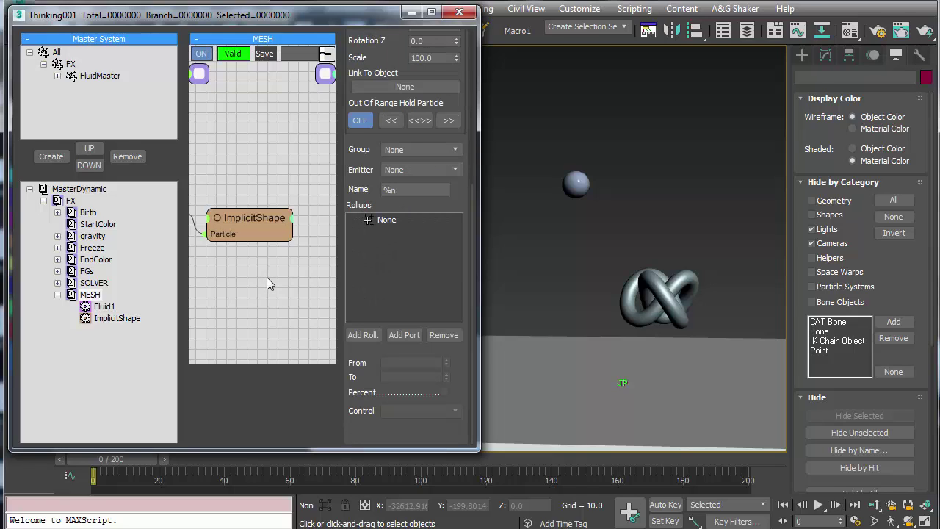
Open the StartColor dynamic set, widen the Thinking001 window and add a Fluid1 group node
left_click(91, 226)
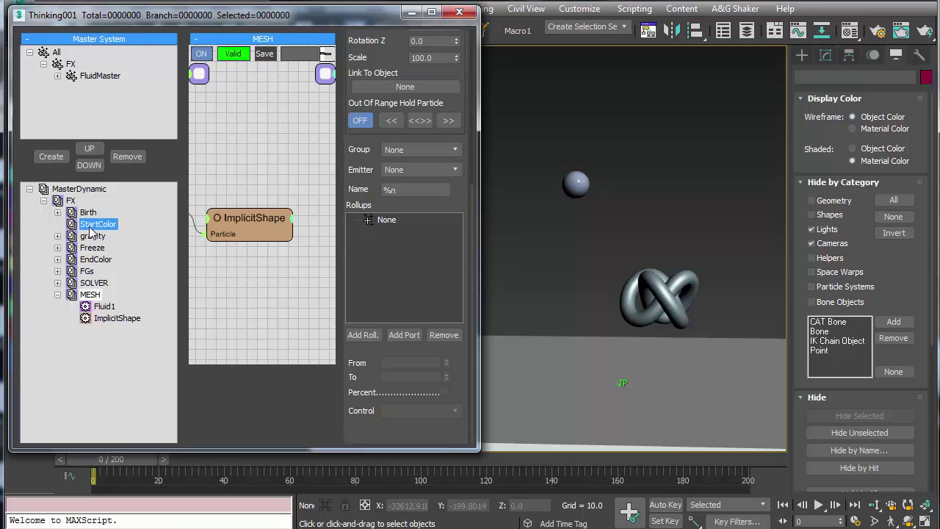
left_click(260, 224)
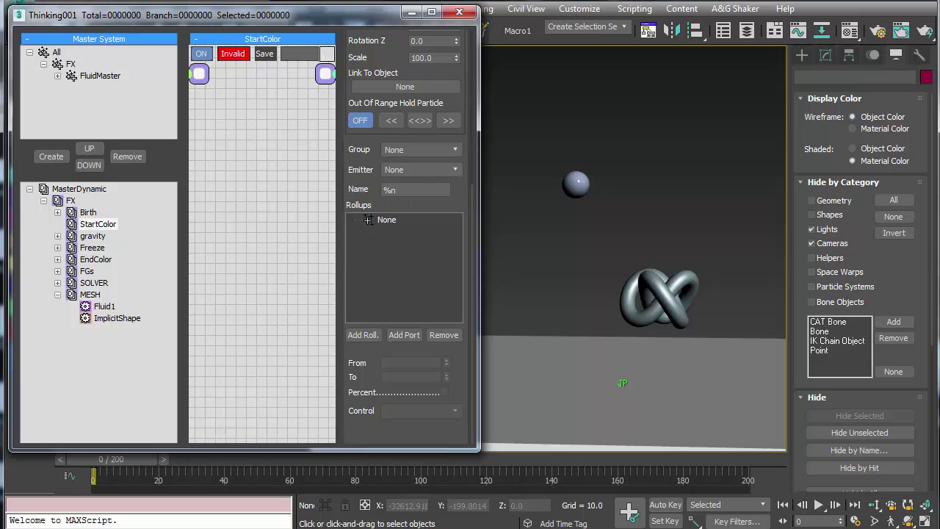
left_click_drag(481, 367, 579, 370)
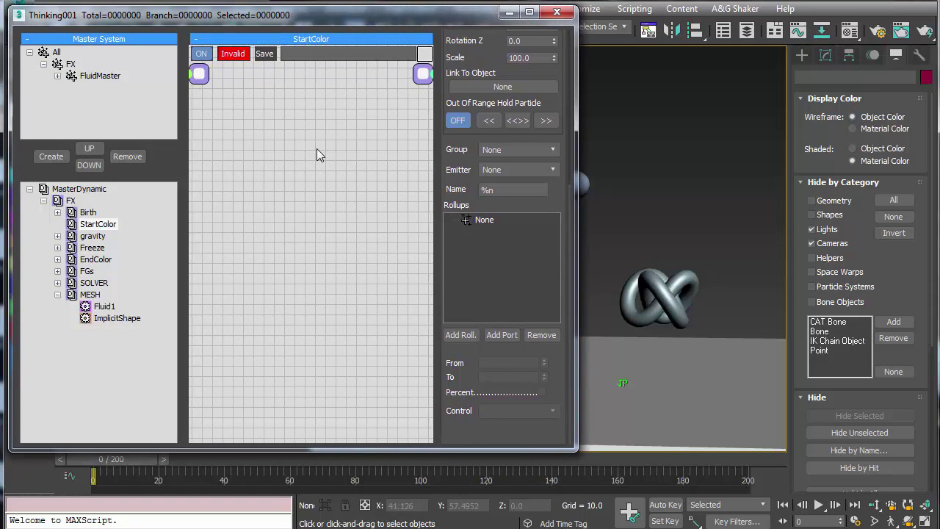
left_click_drag(435, 104, 403, 501)
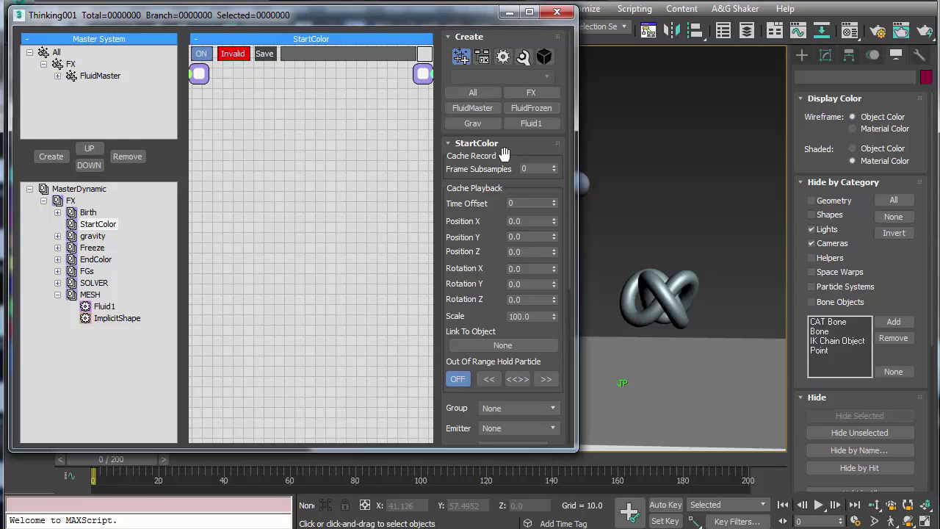
left_click(532, 126)
left_click(232, 156)
left_click(274, 243)
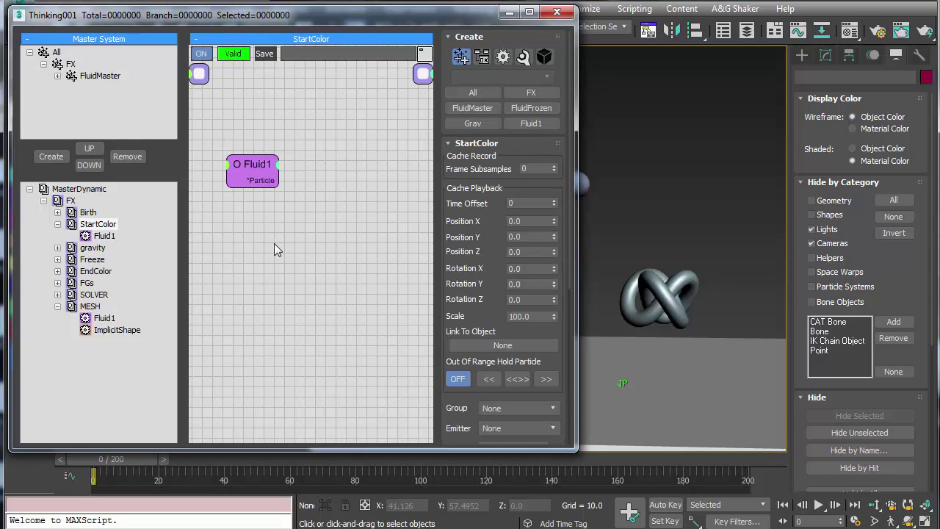
Add a ParticleData operator to StartColor and place it beside the Fluid1 node
right_click(302, 213)
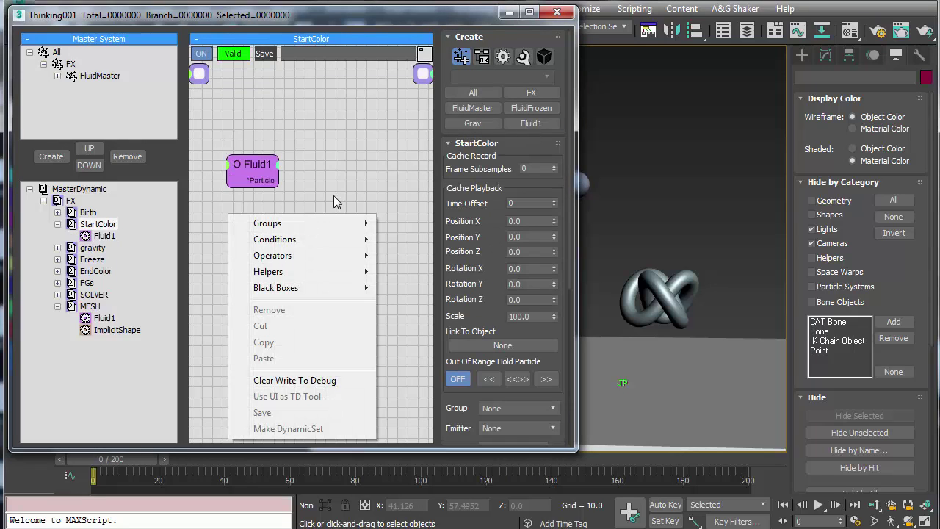
left_click(334, 196)
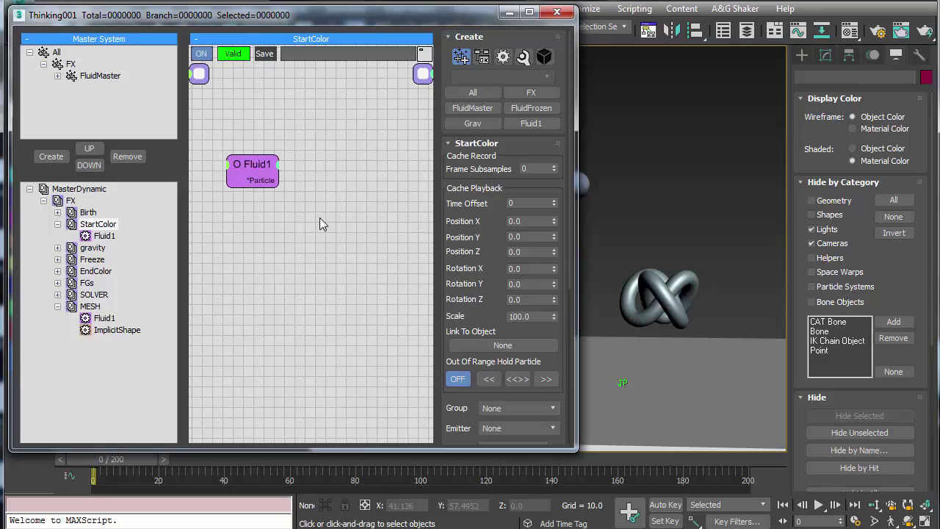
double_click(319, 218)
type("part")
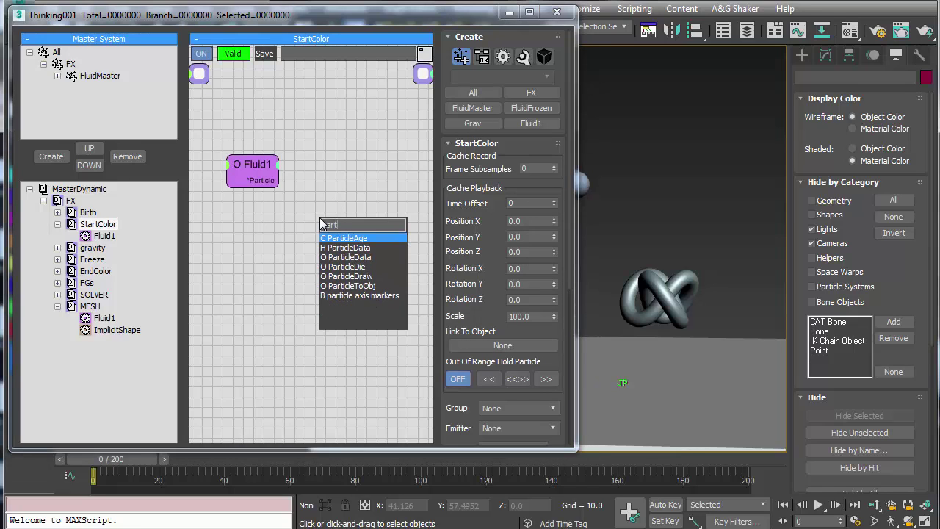
left_click(338, 256)
left_click_drag(352, 233, 368, 183)
Set the ParticleData operator's DataChannel Group to Fluid1
left_click(551, 180)
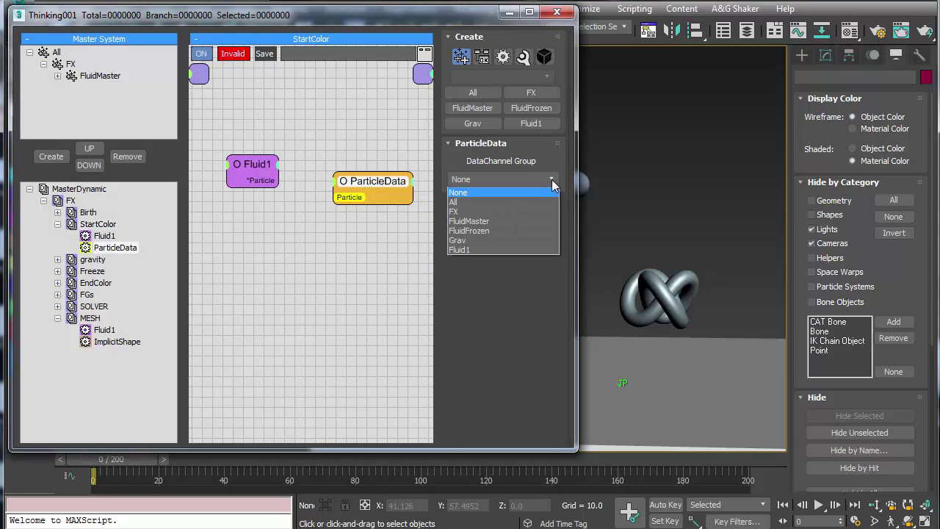
left_click(464, 307)
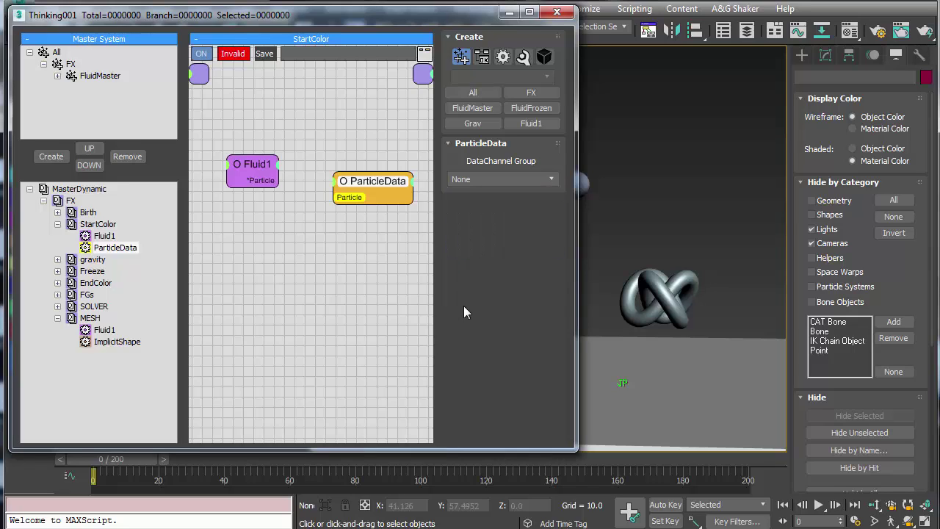
left_click(487, 180)
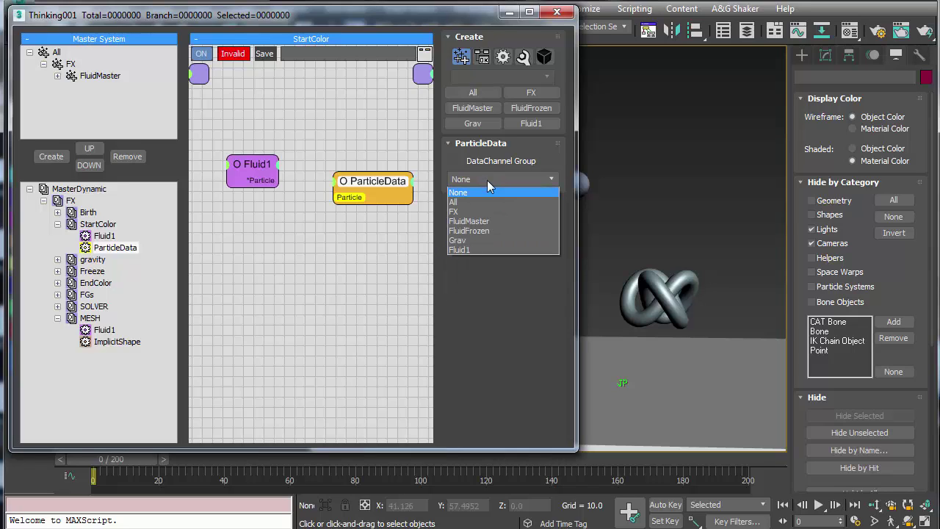
left_click(459, 246)
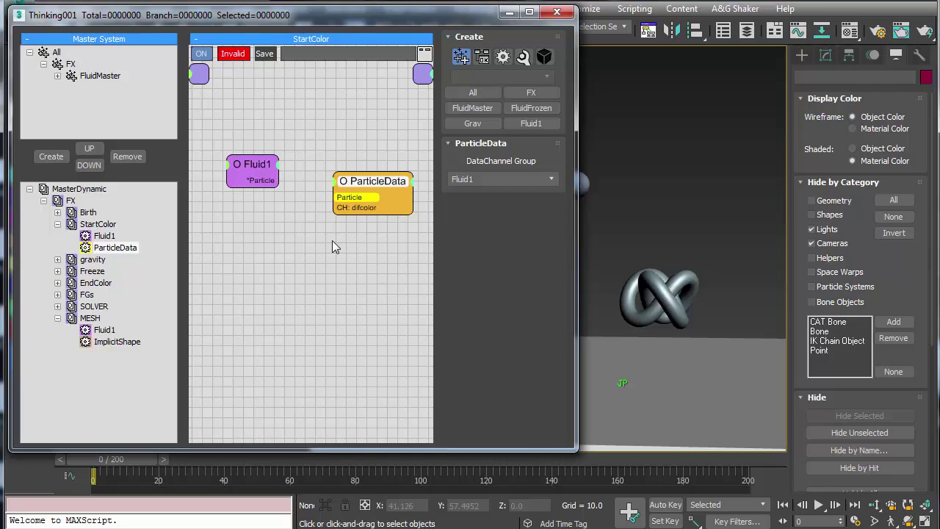
Connect Fluid1's particle output to the ParticleData operator's Particle input and narrow the Thinking001 window slightly
left_click_drag(279, 180, 365, 174)
left_click(303, 241)
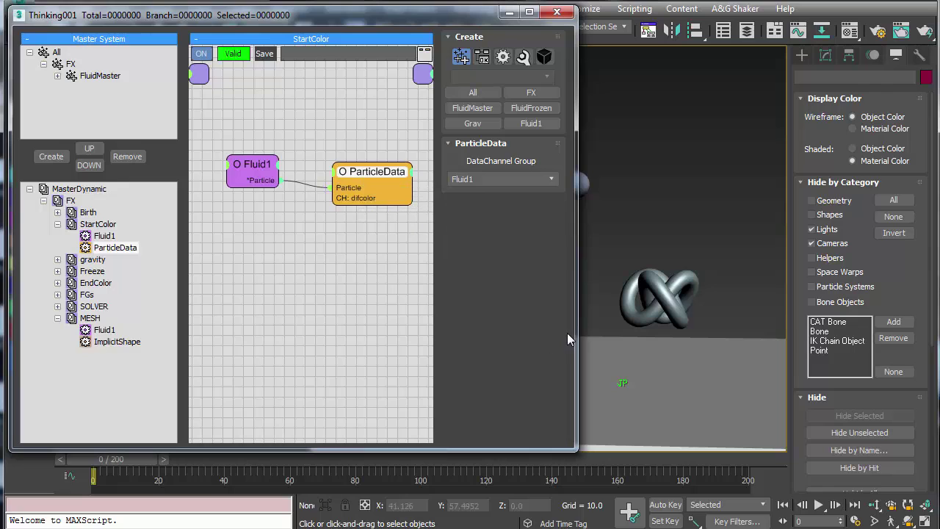
left_click_drag(575, 331, 548, 332)
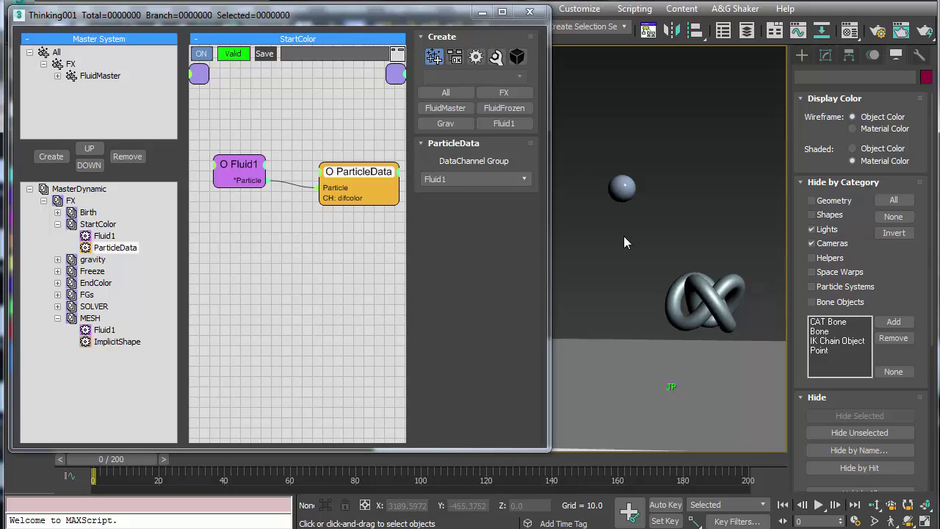
Add a standard Color helper to StartColor and place it below the Fluid1 and ParticleData nodes
left_click(270, 290)
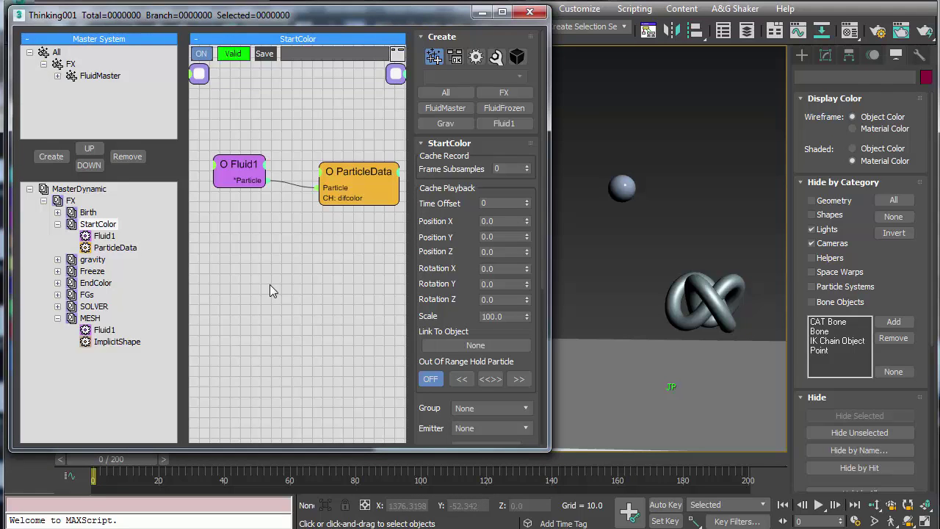
right_click(270, 291)
mouse_move(260, 346)
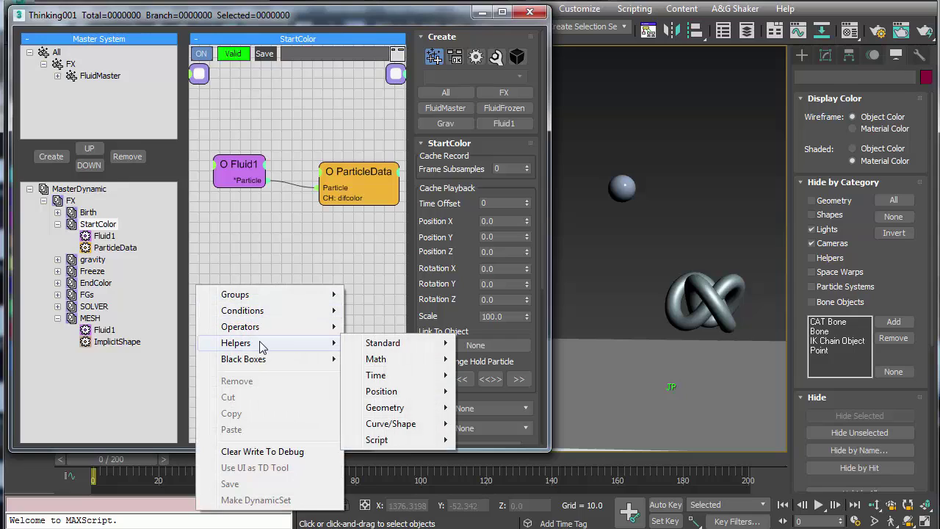
mouse_move(377, 351)
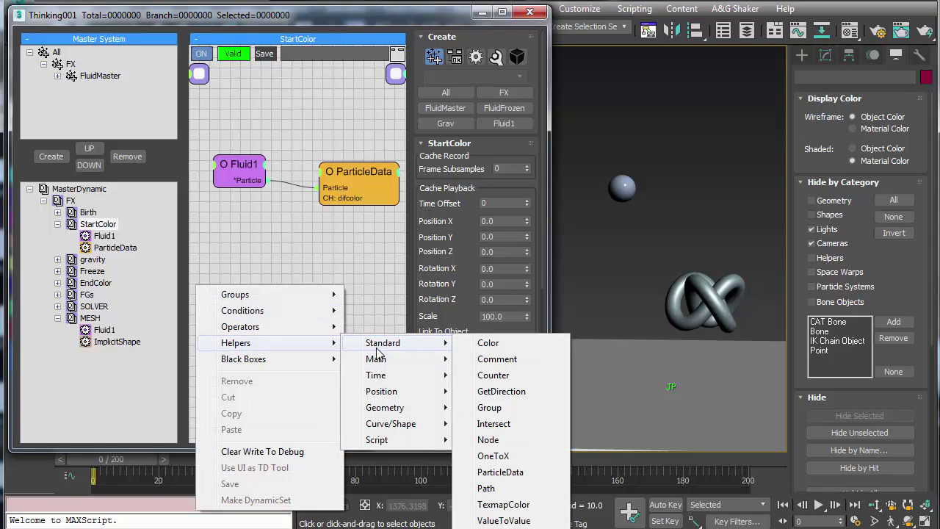
left_click(487, 343)
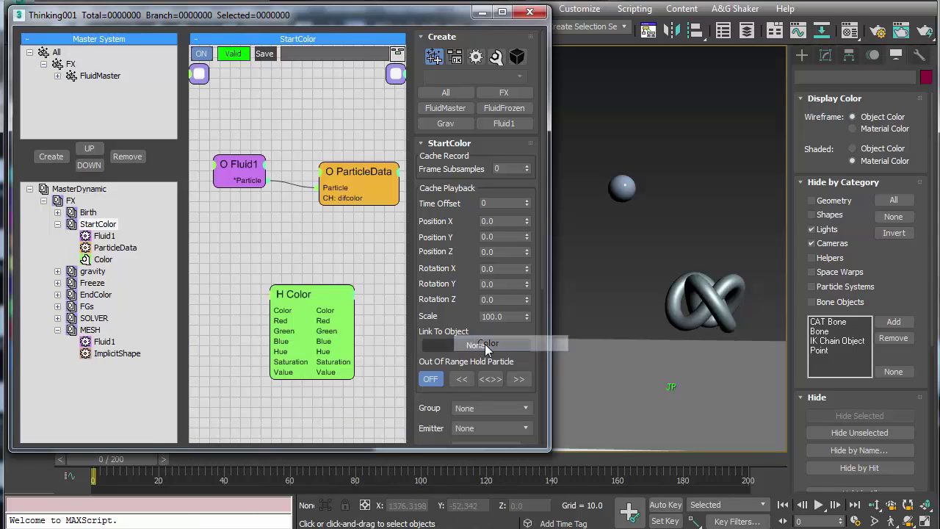
left_click_drag(337, 294, 269, 252)
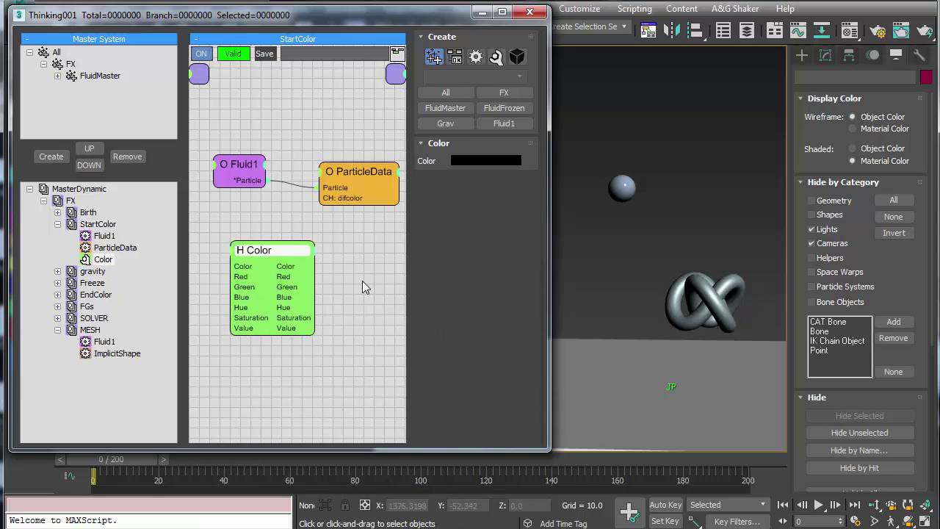
Connect the Color helper's Color output to ParticleData's difcolor input and move the helper directly under Fluid1
left_click(849, 34)
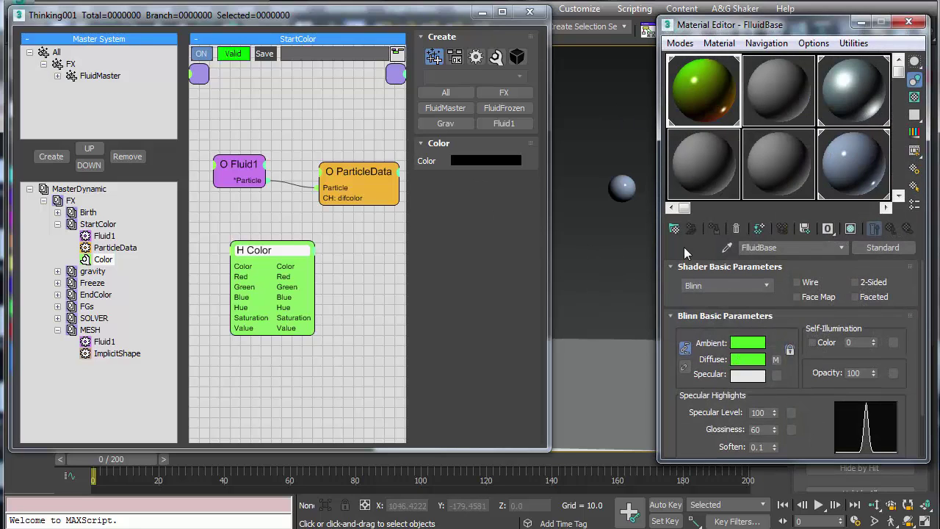
left_click(909, 24)
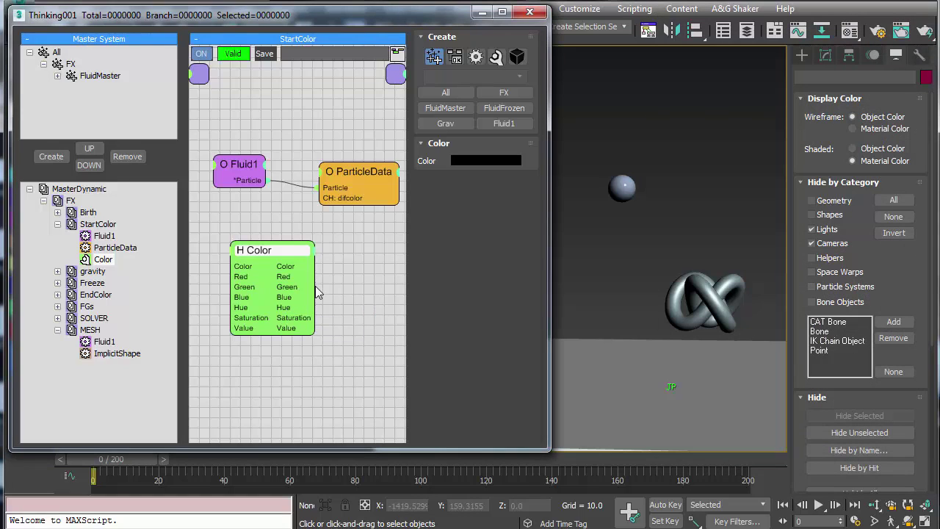
left_click_drag(369, 241, 348, 199)
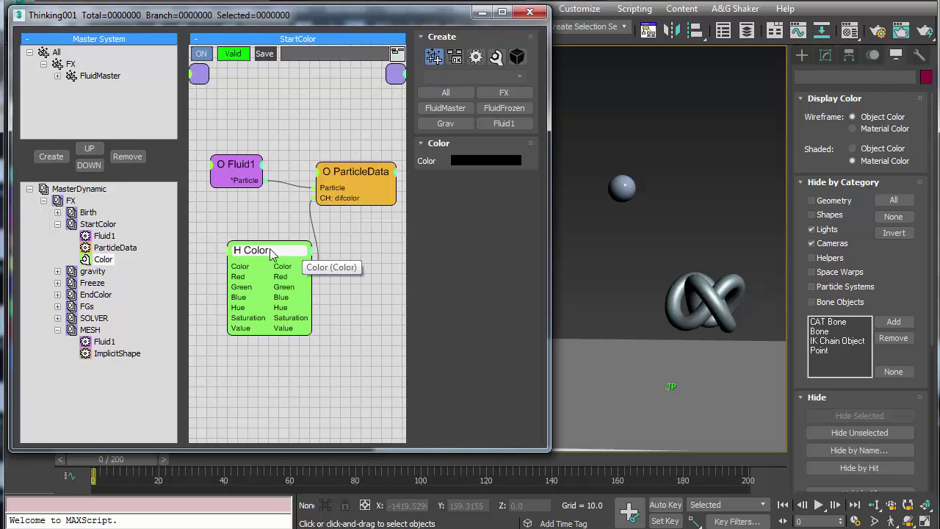
left_click_drag(270, 250, 250, 221)
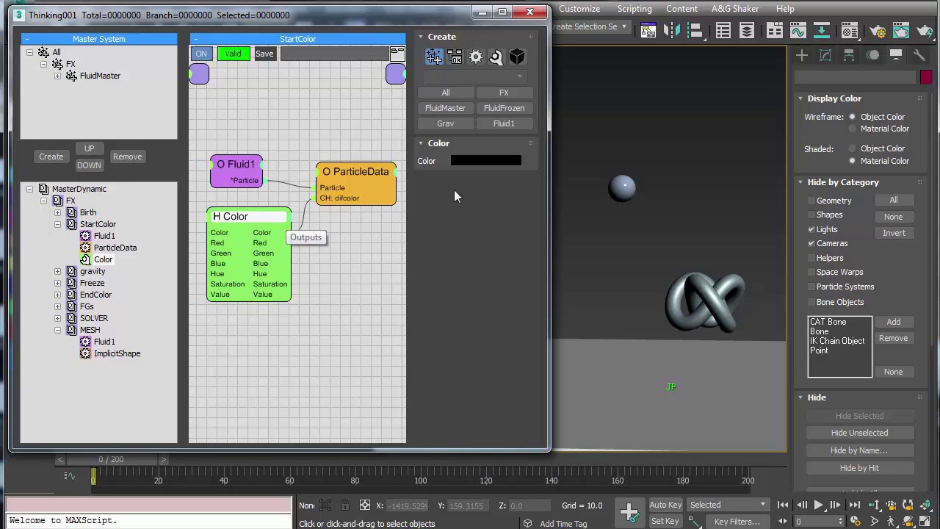
Set the Color helper to a teal color and collapse its node to the connected output only
left_click(476, 163)
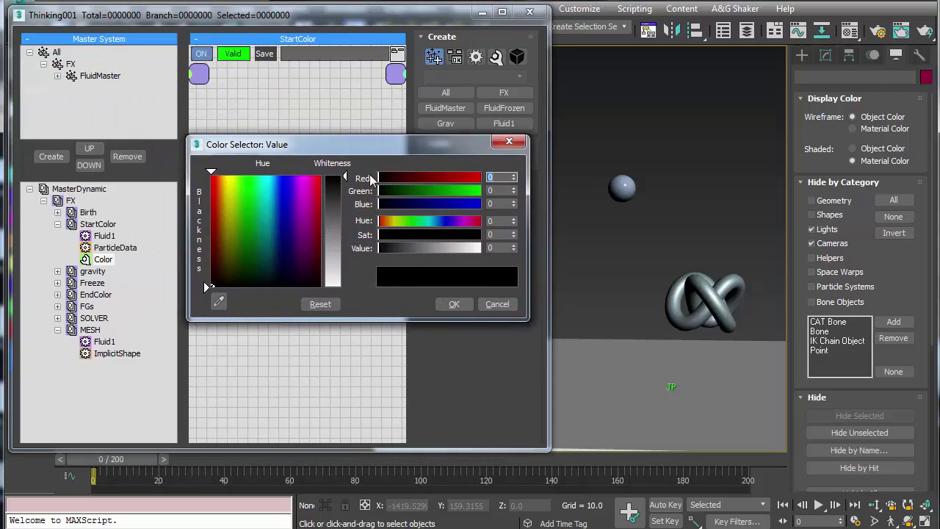
left_click_drag(297, 206, 269, 201)
left_click(453, 304)
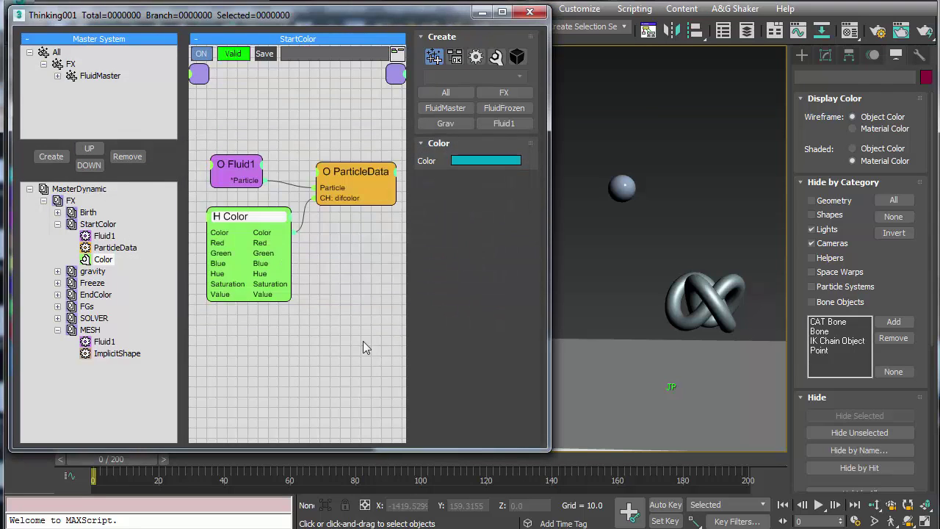
double_click(231, 217)
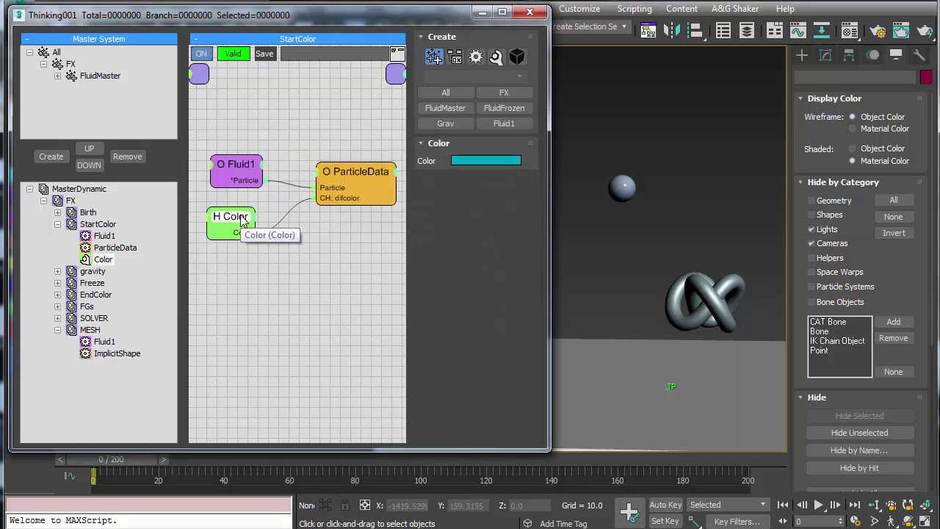
Close the Thinking001 window, play the simulation to check the fluid mesh's color, and return to frame 0
left_click(530, 12)
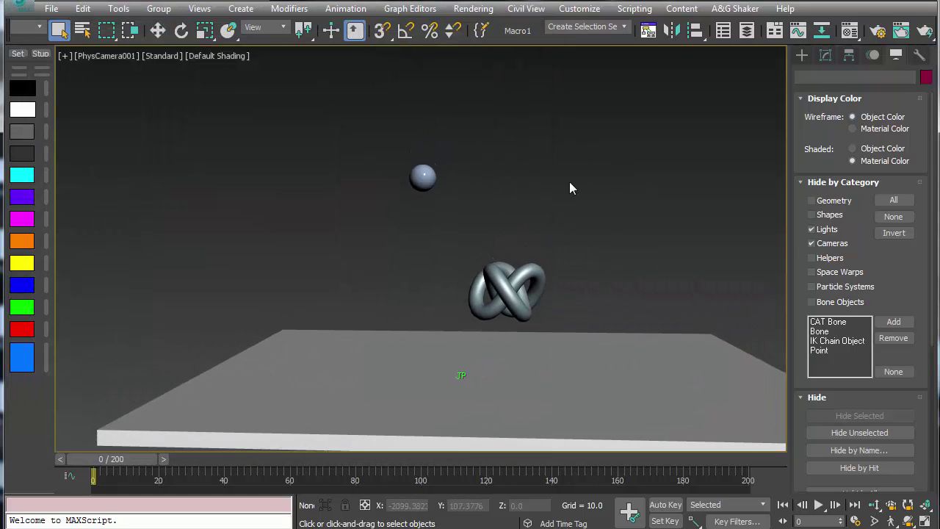
left_click(818, 504)
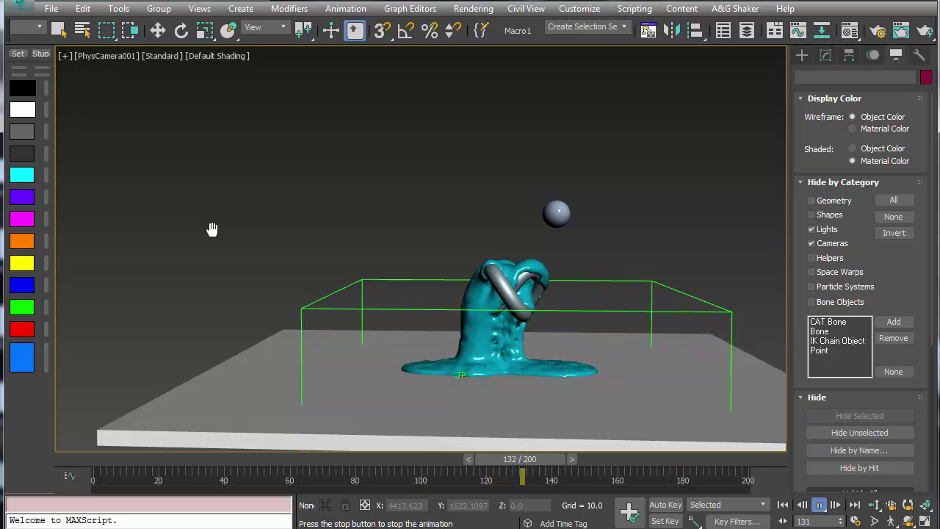
left_click(819, 505)
middle_click_drag(590, 333, 567, 299)
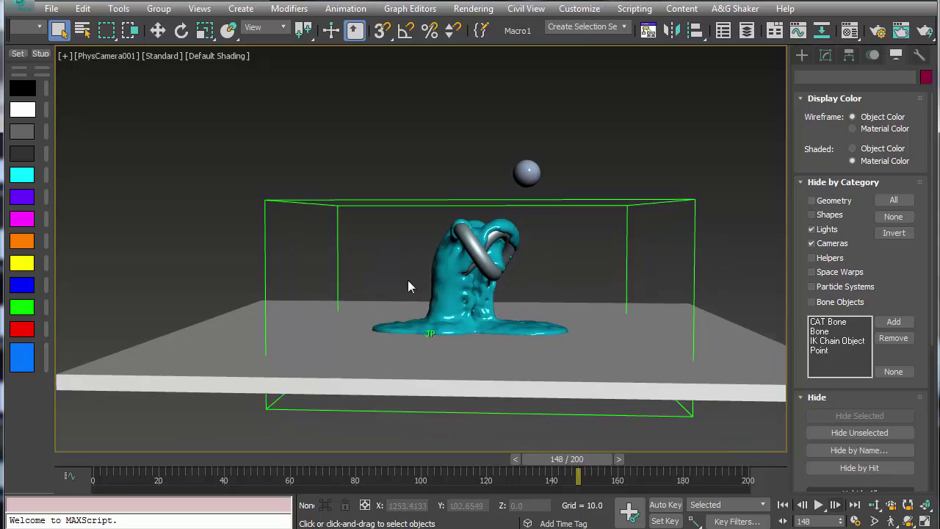
middle_click_drag(571, 362, 572, 400)
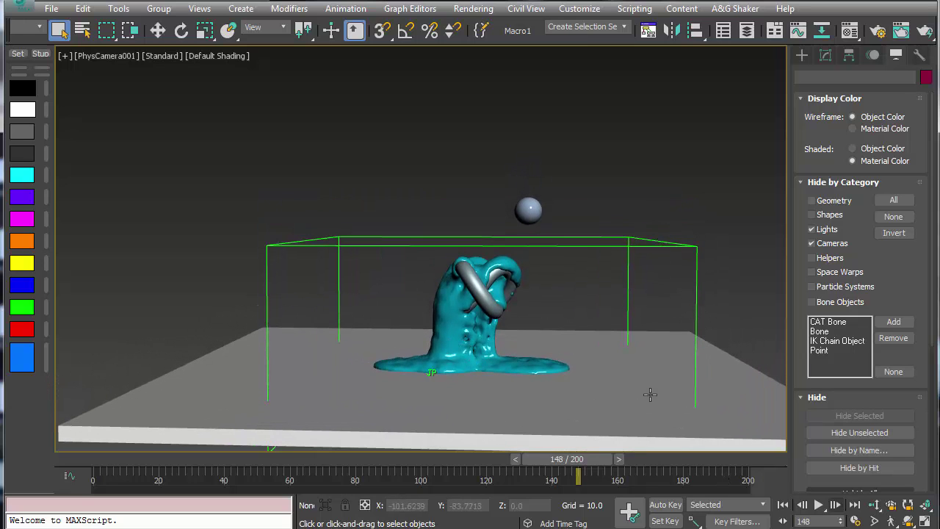
middle_click_drag(650, 390, 311, 308, "alt")
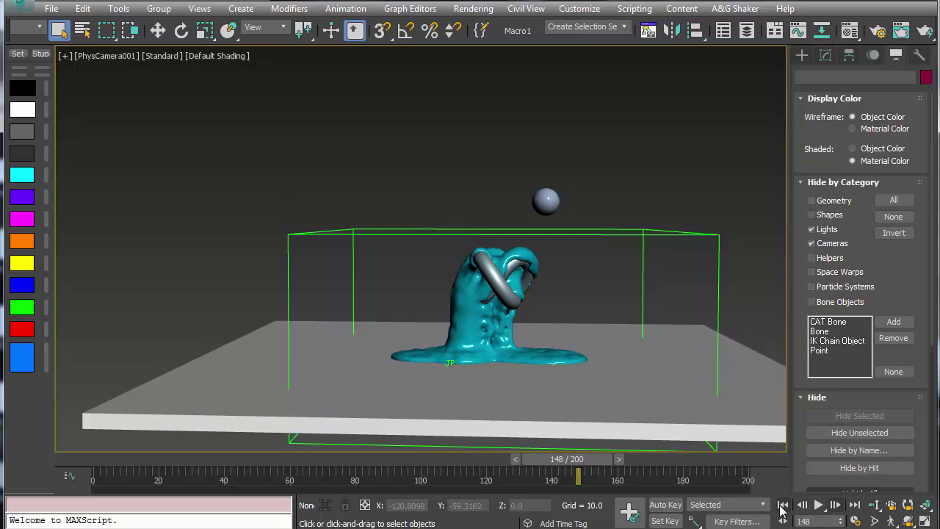
left_click(782, 505)
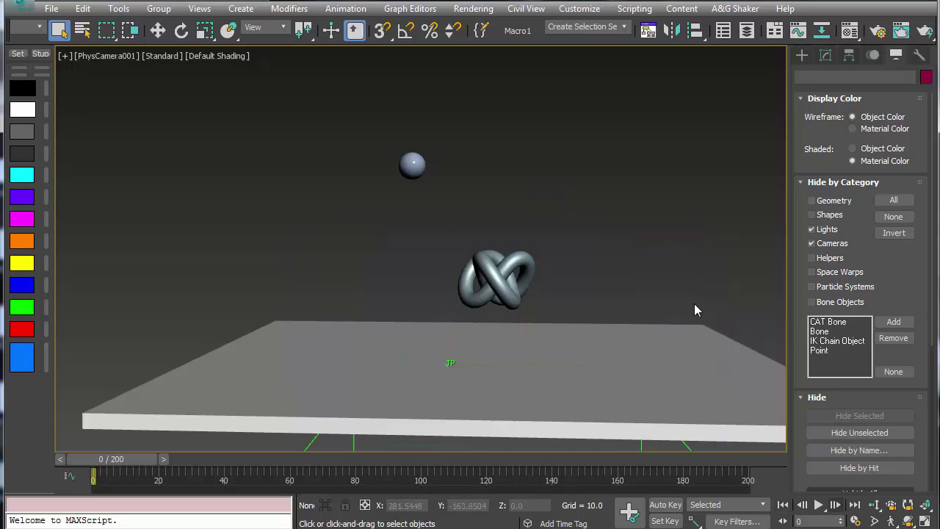
Reopen the Thinking001 window and frame the sphere and torus knot in the viewport beside it
key("6")
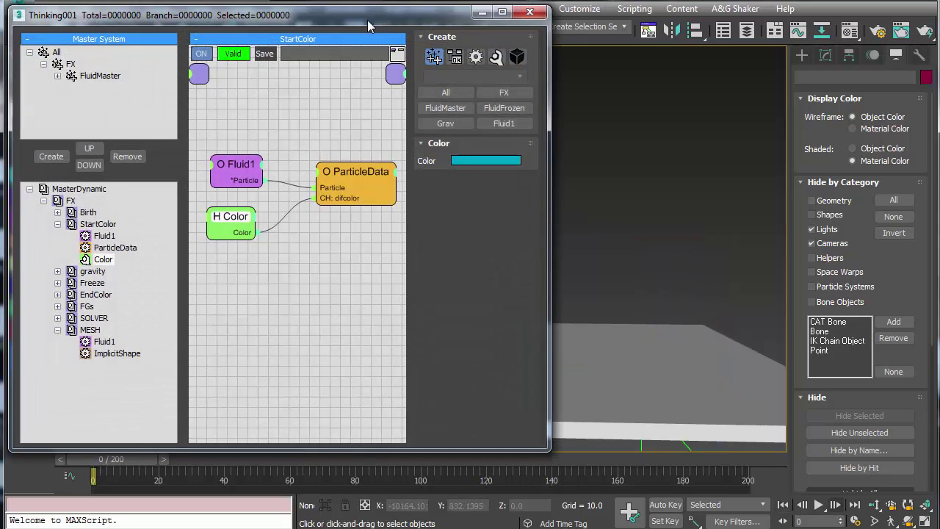
middle_click_drag(617, 193, 668, 192)
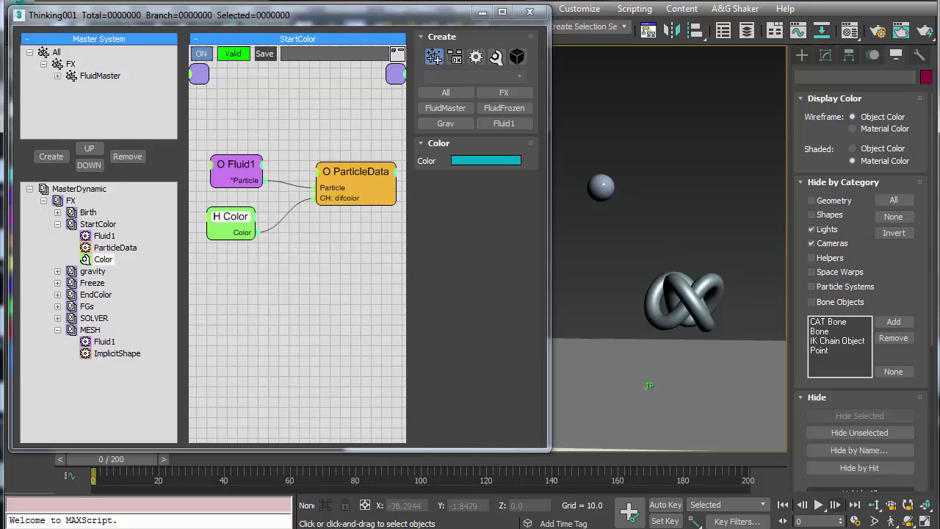
middle_click_drag(664, 262, 672, 262)
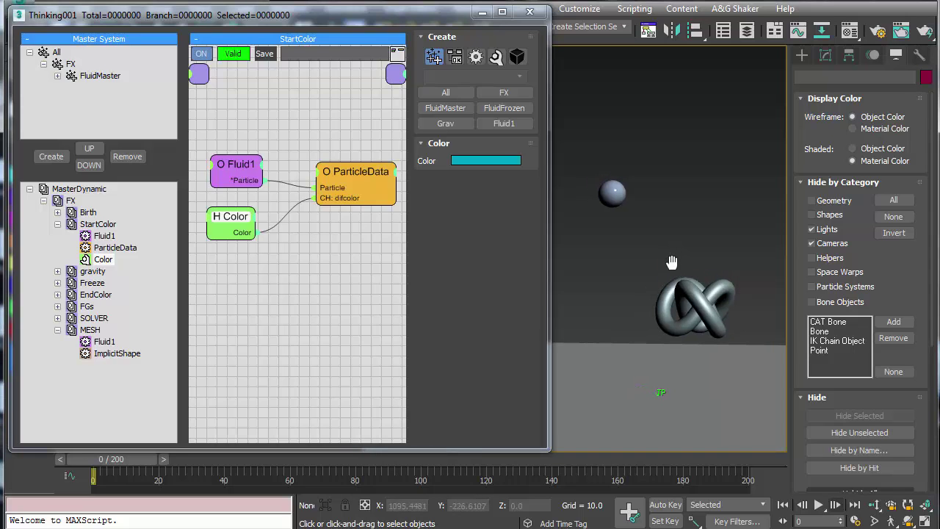
Set the FluidBase material's self-illumination to 100 and play the simulation up to frame 23
left_click(850, 30)
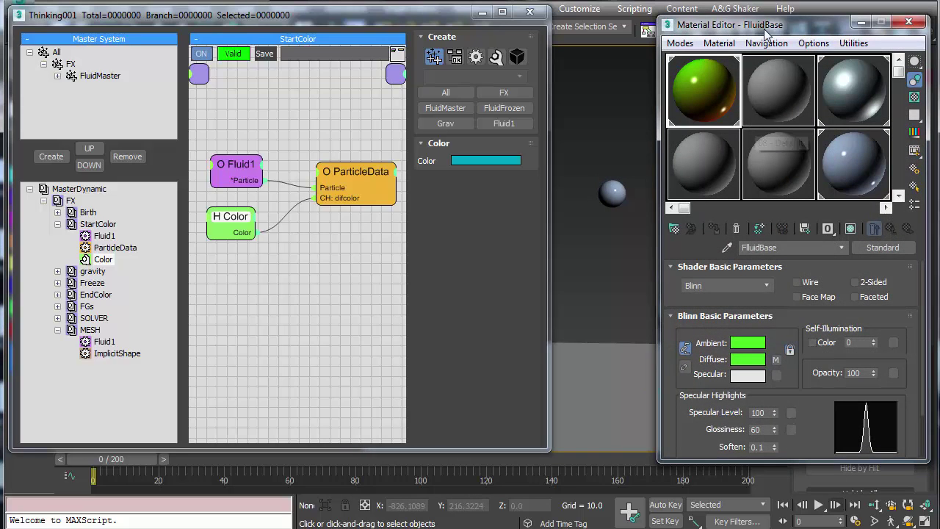
left_click_drag(757, 33, 687, 27)
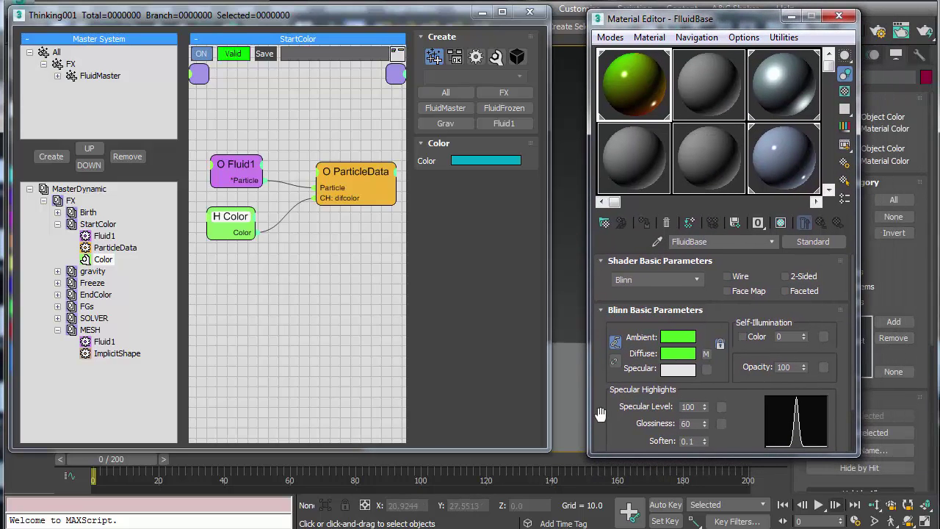
left_click_drag(803, 337, 797, 204)
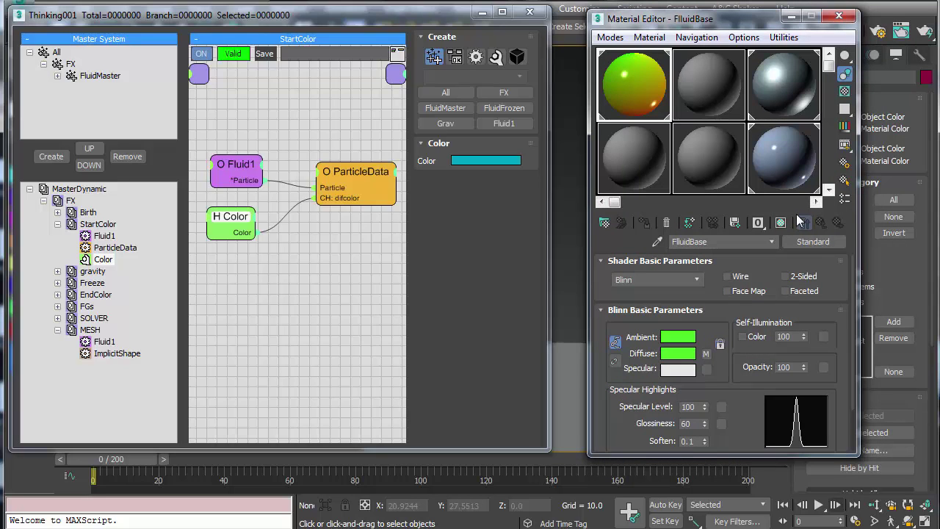
left_click(839, 15)
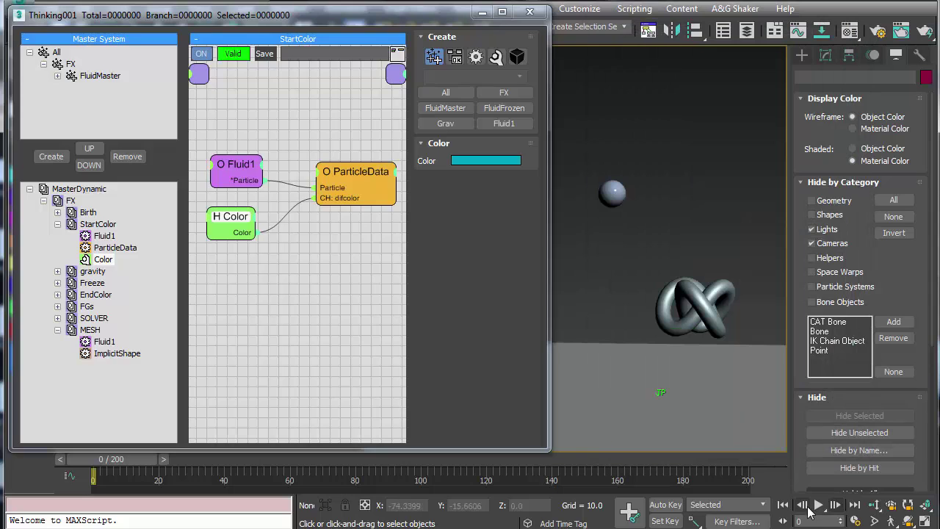
left_click(818, 506)
left_click(820, 506)
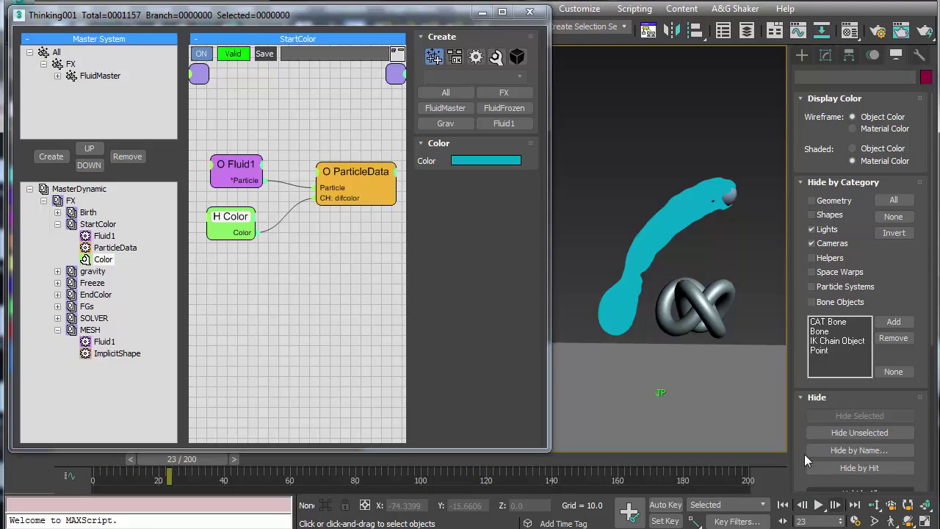
Reset the FluidBase material's self-illumination to 0 and close the material editor
left_click(851, 31)
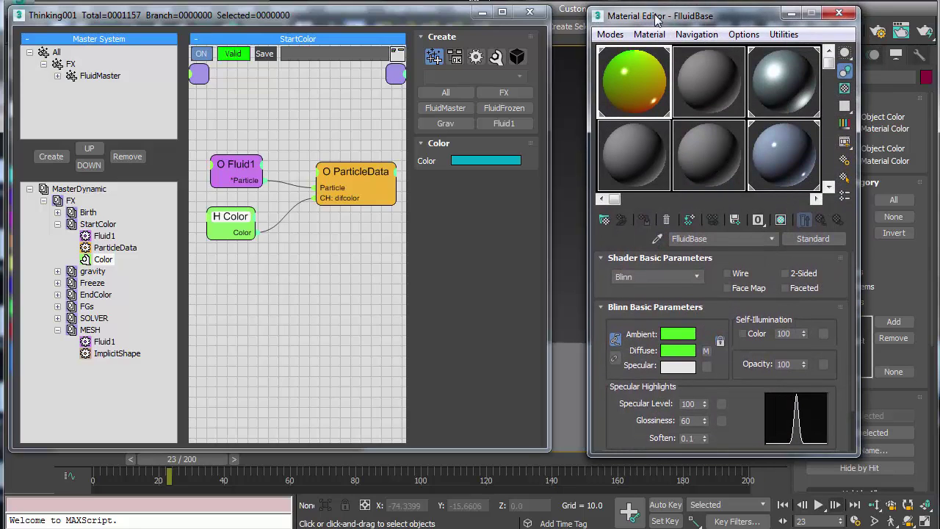
left_click_drag(658, 18, 341, 15)
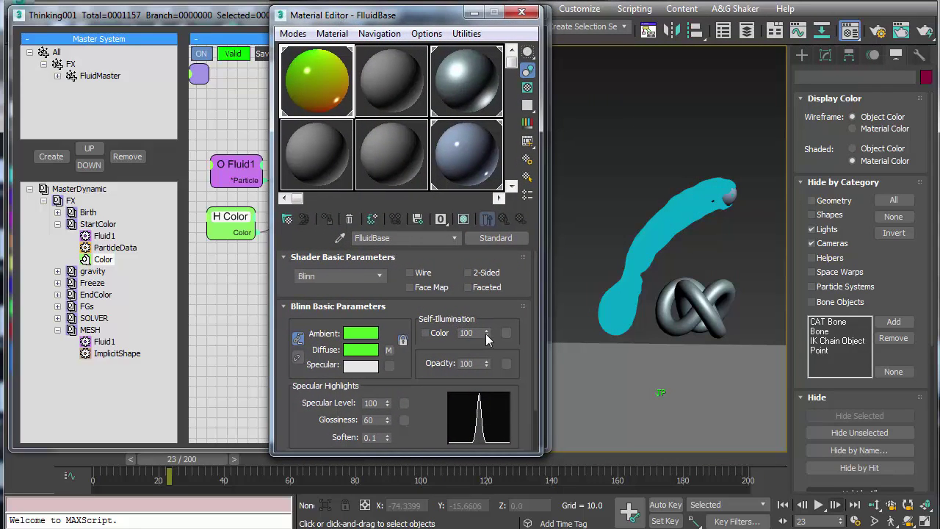
right_click(485, 333)
left_click(522, 11)
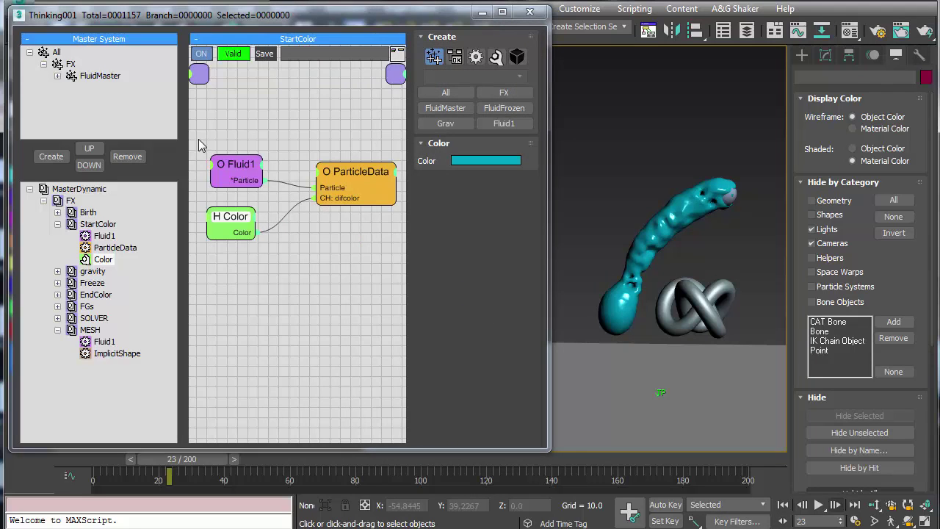
Duplicate StartColor's connected Fluid1, ParticleData and Color nodes below the originals and adjust the position of the copied Color helper
left_click_drag(199, 137, 338, 276)
right_click(312, 260)
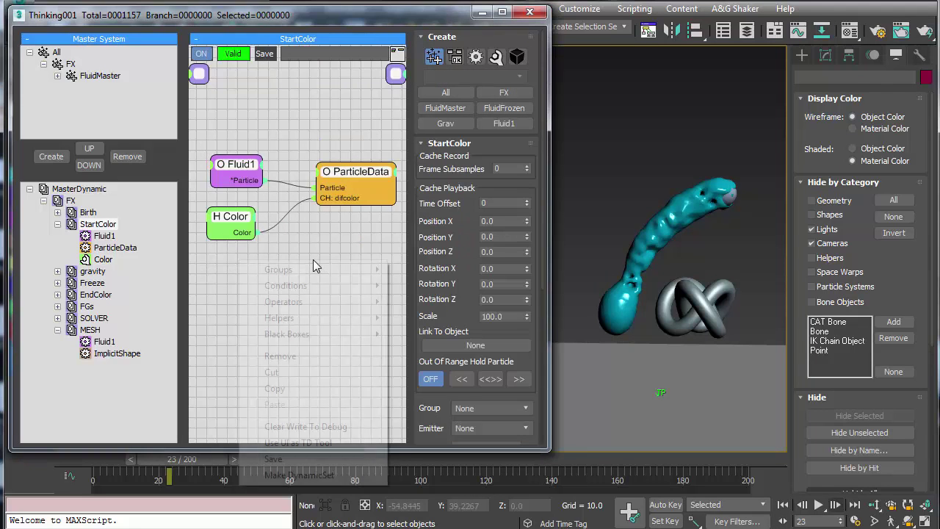
left_click(274, 388)
right_click(226, 285)
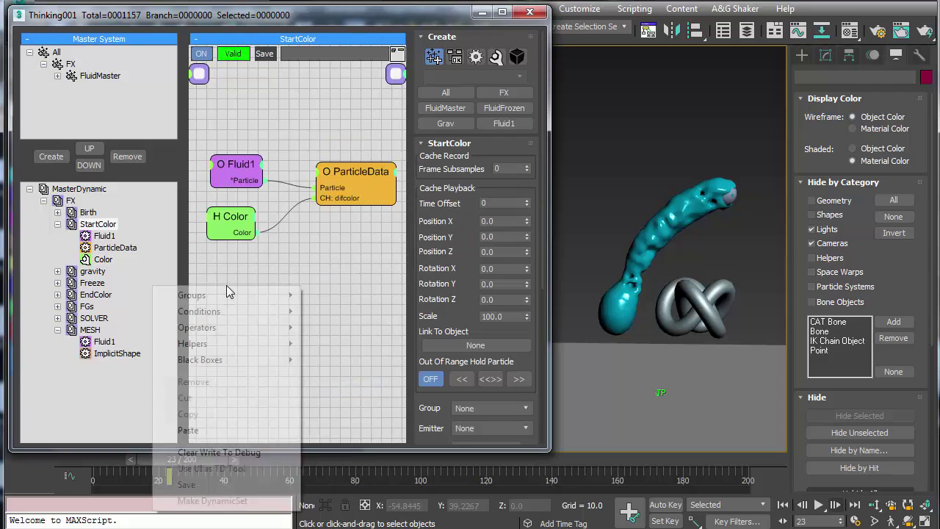
left_click(190, 430)
middle_click_drag(336, 361, 322, 355)
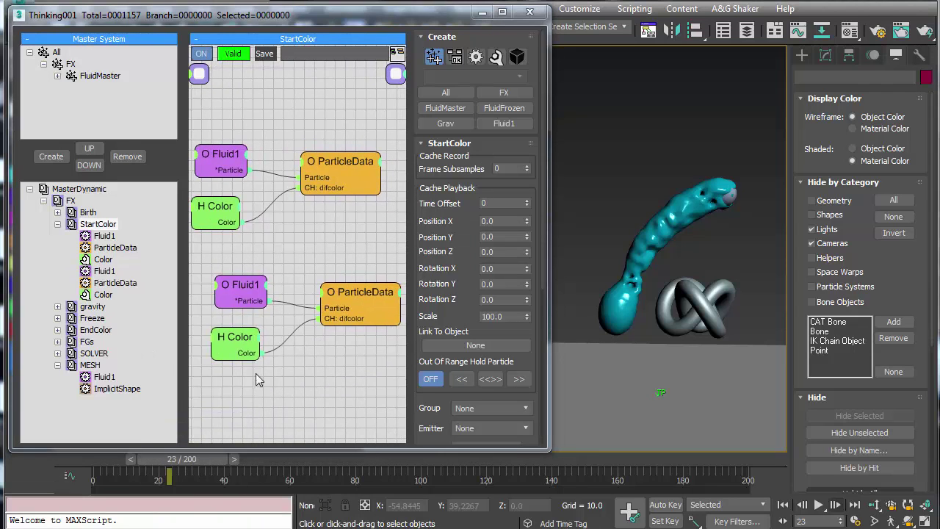
left_click_drag(232, 343, 237, 349)
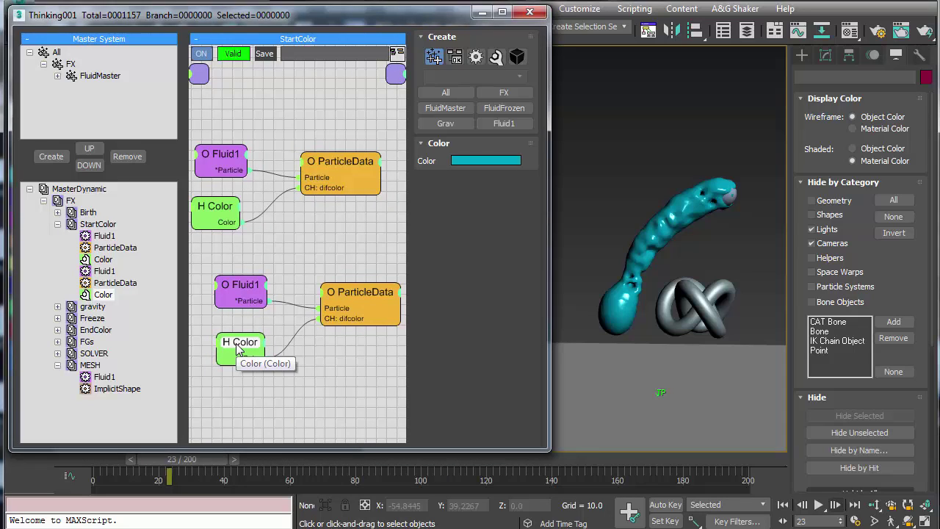
Delete the copied Color helper in StartColor and reposition the copied Fluid1 and ParticleData nodes
key("Delete")
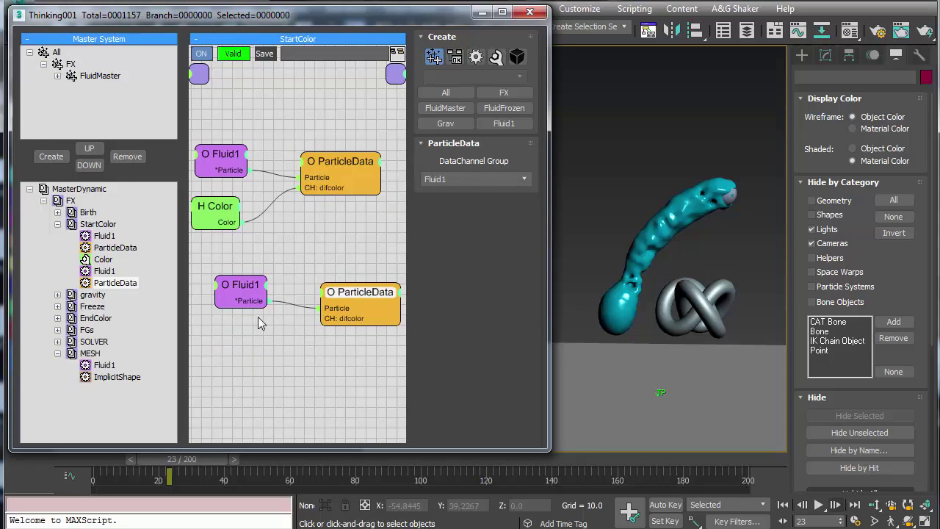
left_click(237, 286)
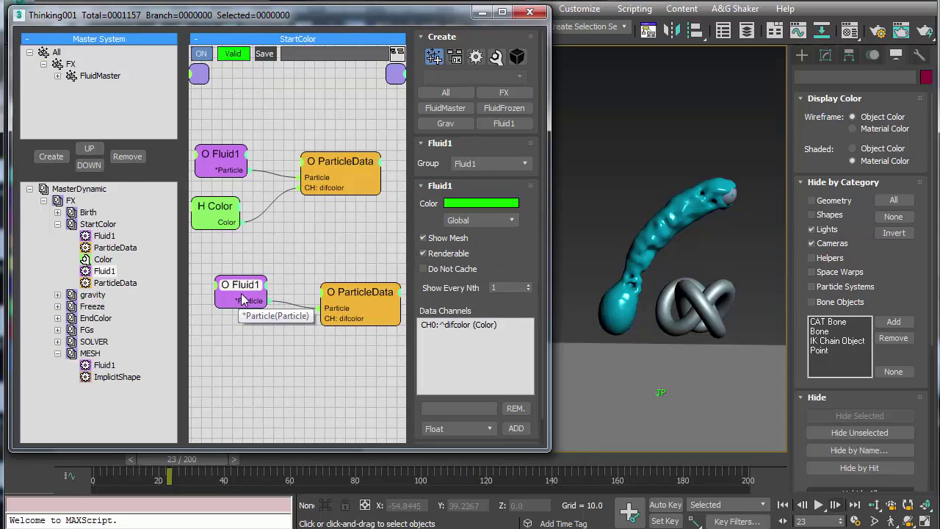
left_click_drag(240, 284, 229, 291)
left_click(357, 298)
left_click_drag(359, 295, 361, 296)
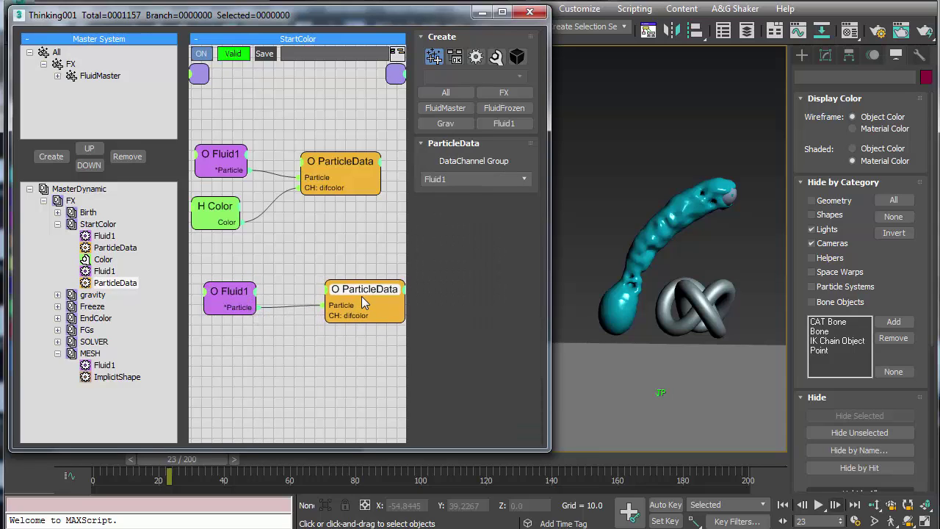
Expose the Velocity output on the copied Fluid1 node and the ON input on the copied ParticleData operator
right_click(233, 294)
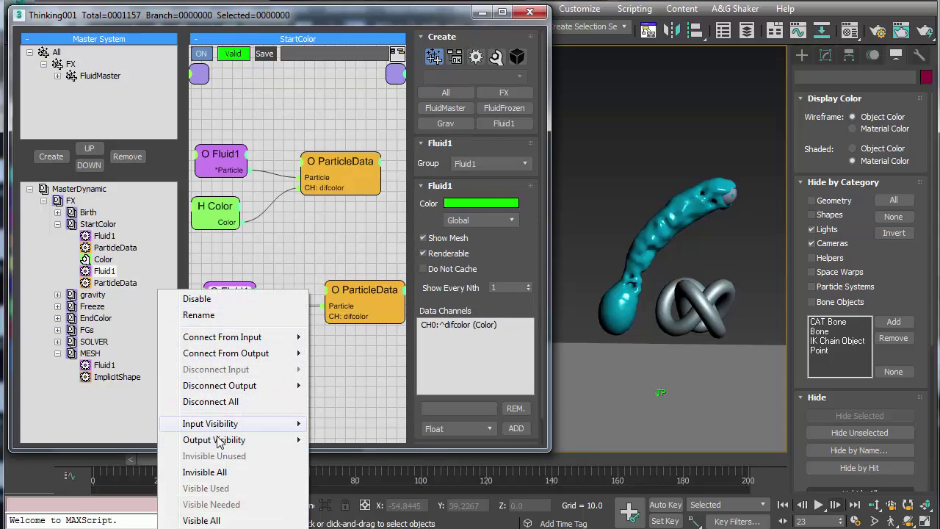
mouse_move(219, 439)
left_click(338, 472)
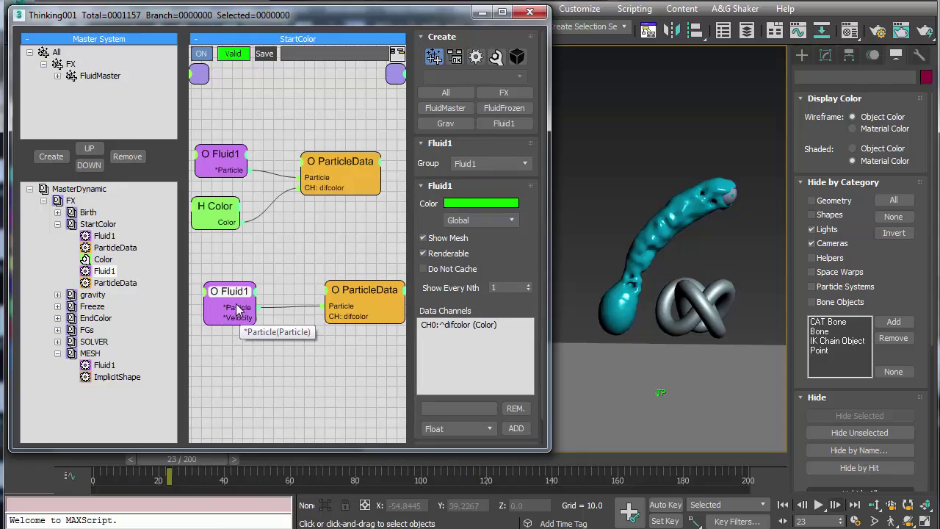
left_click(329, 293)
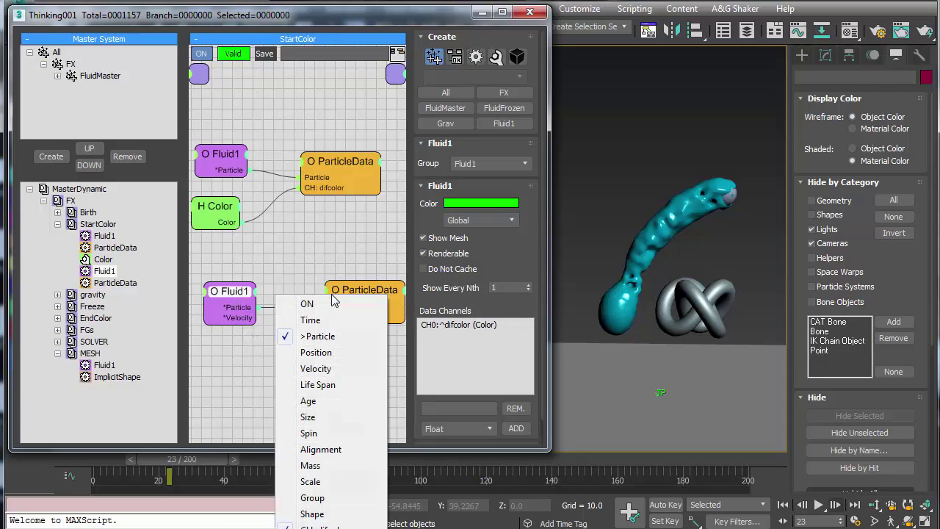
left_click(329, 304)
Add a Threshold condition between the two node groups in StartColor and widen the window to space out the lower nodes
left_click(269, 356)
right_click(269, 356)
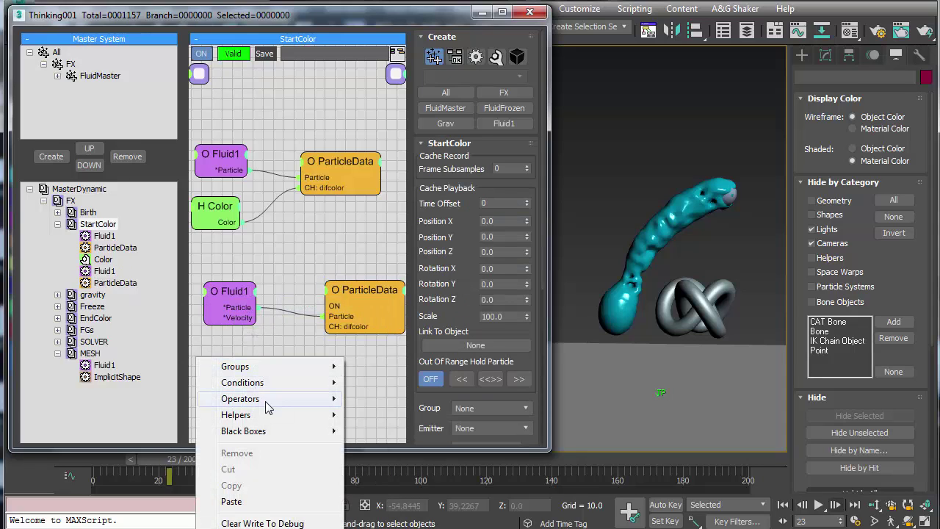
mouse_move(266, 398)
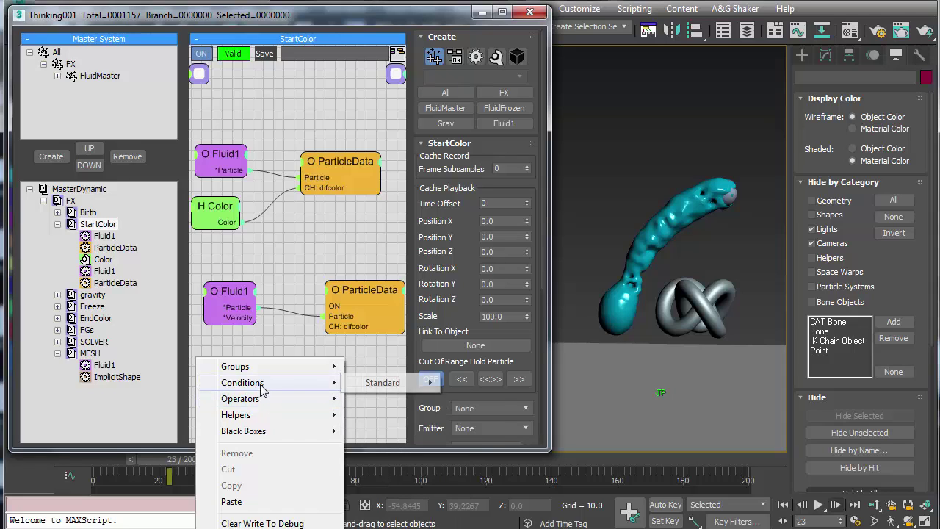
mouse_move(379, 386)
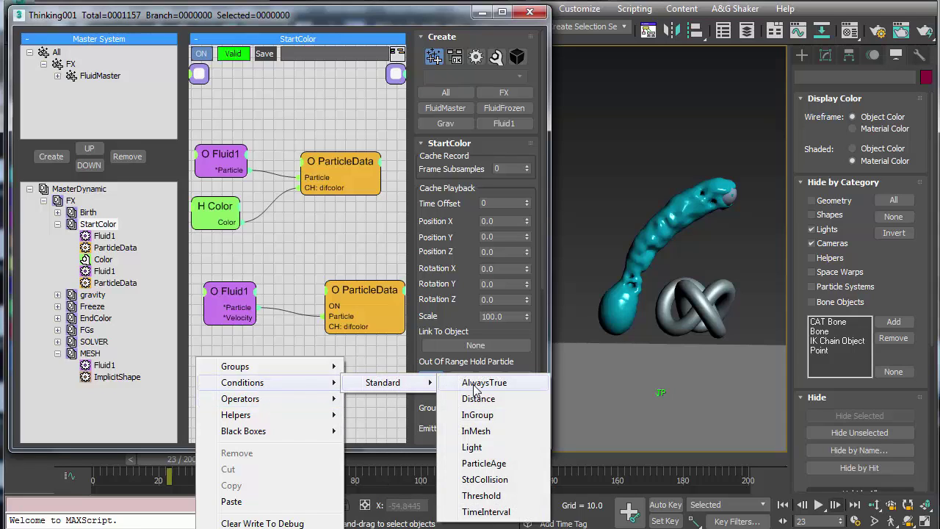
left_click(482, 496)
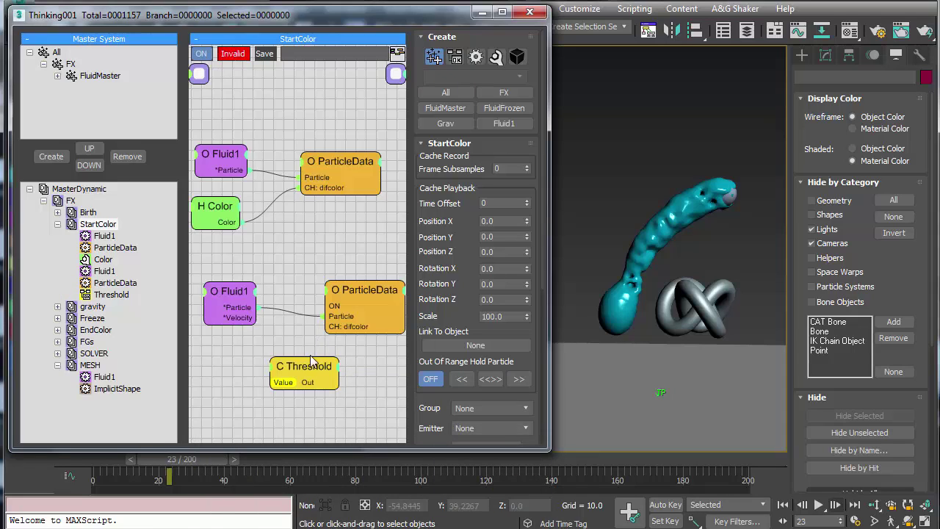
left_click_drag(310, 355, 300, 238)
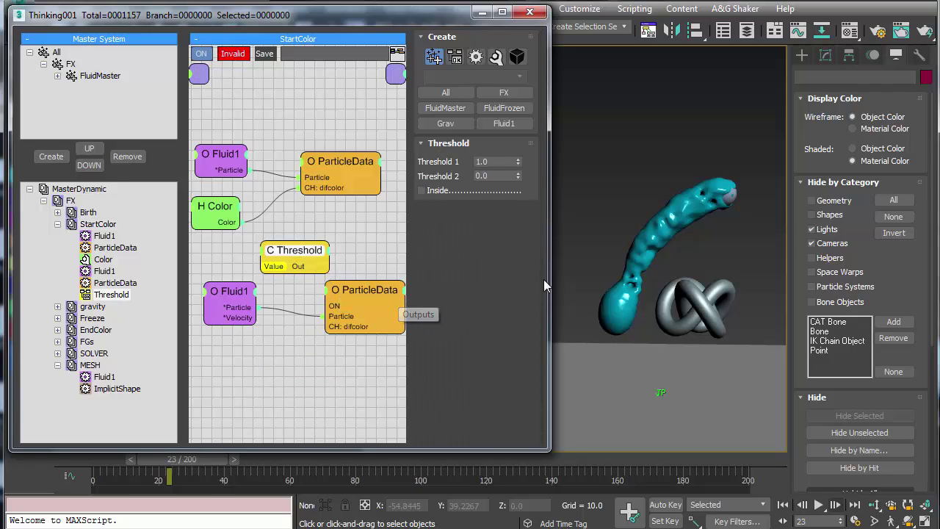
left_click_drag(549, 278, 592, 278)
left_click(228, 296)
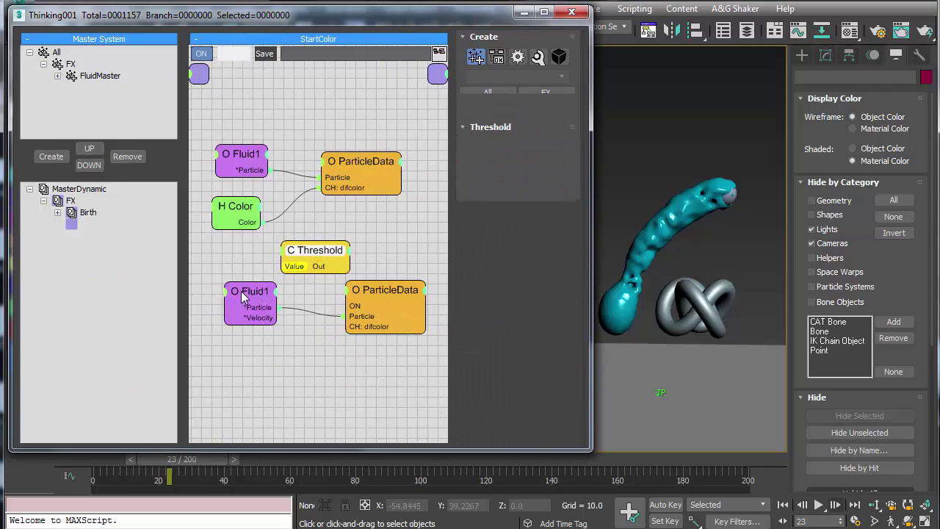
left_click_drag(306, 262, 294, 261)
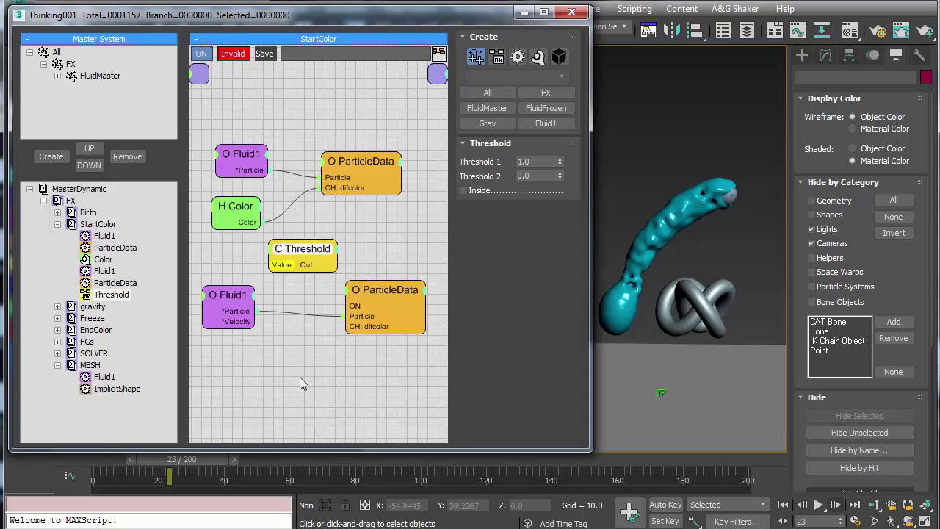
Check the FluidBase material's self-illumination setting in the material editor, then close the editor
left_click(854, 32)
left_click_drag(411, 13, 668, 13)
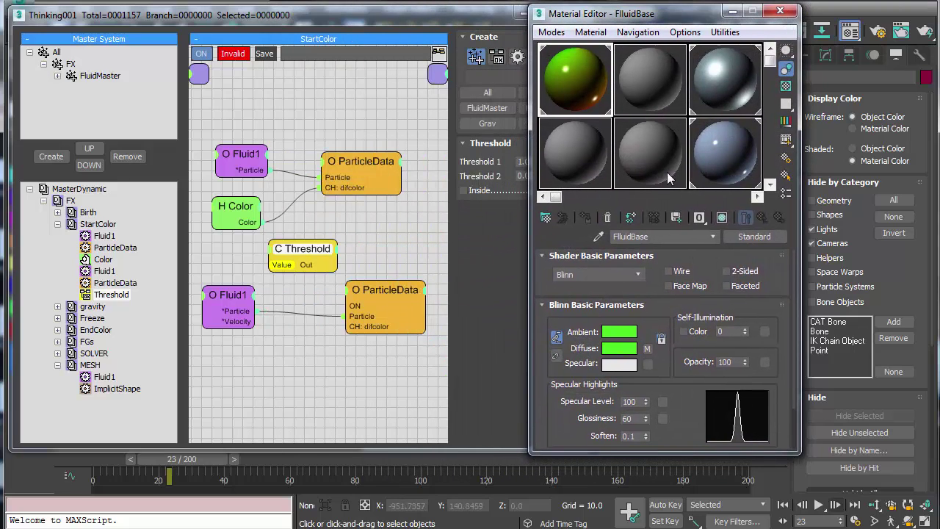
left_click_drag(744, 331, 737, 365)
left_click(780, 10)
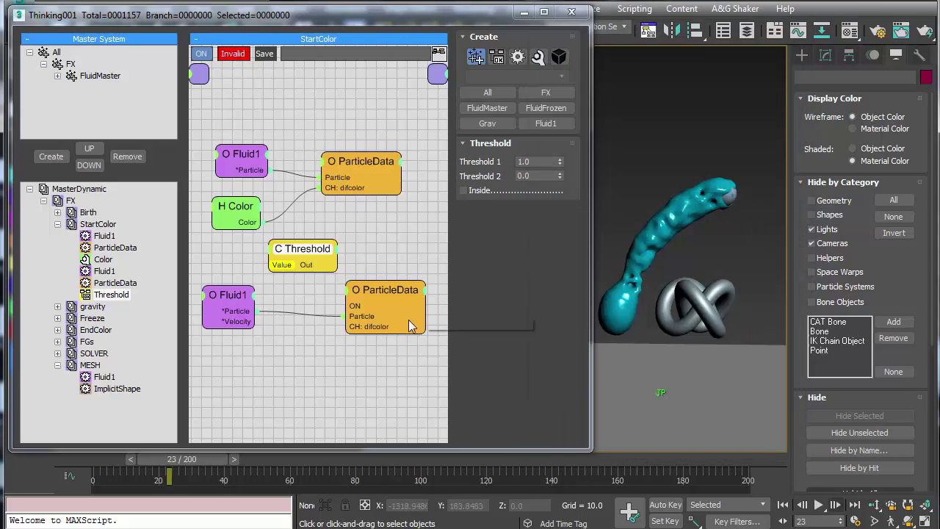
Return to frame 0 and add a Point3 data channel named glow to the FluidMaster group
left_click(783, 504)
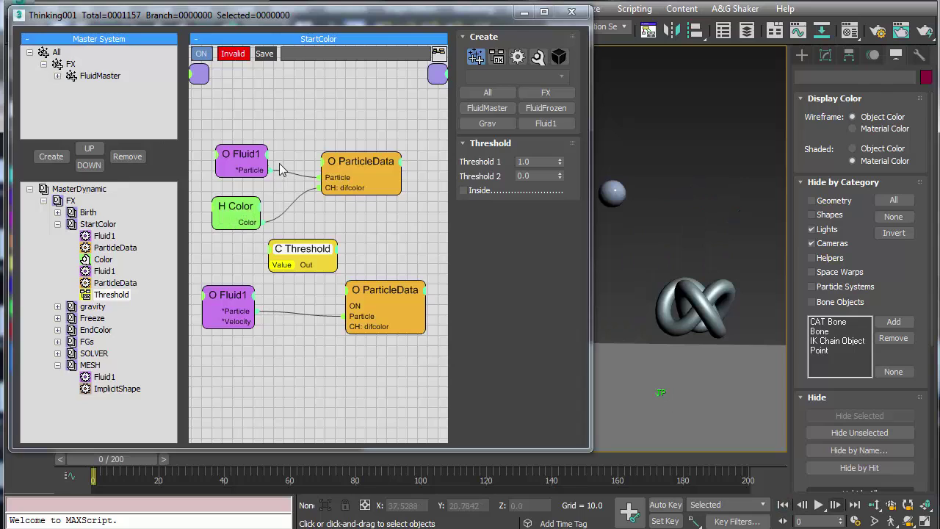
left_click(100, 76)
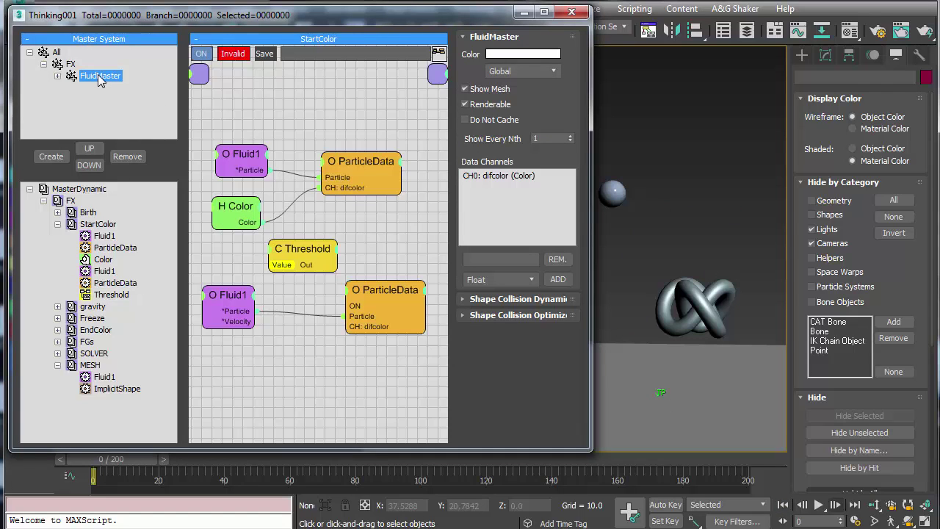
left_click(485, 259)
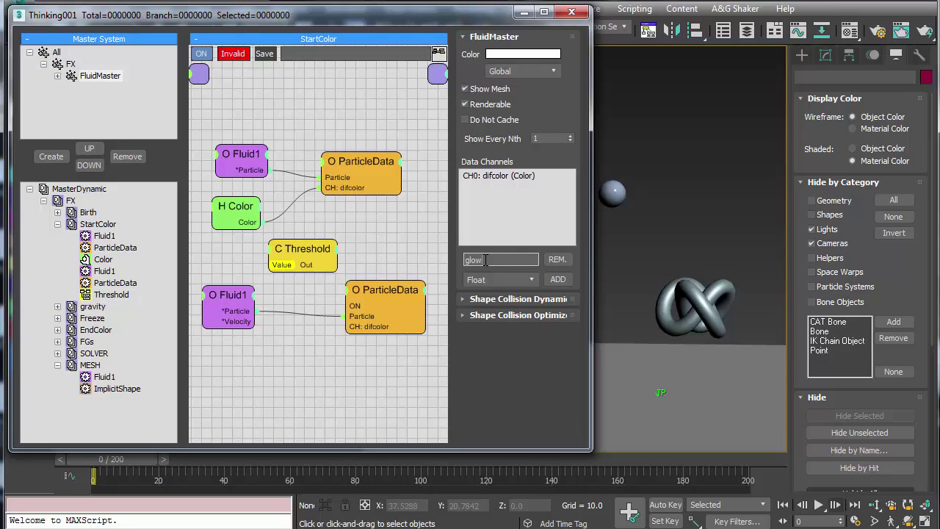
left_click(534, 279)
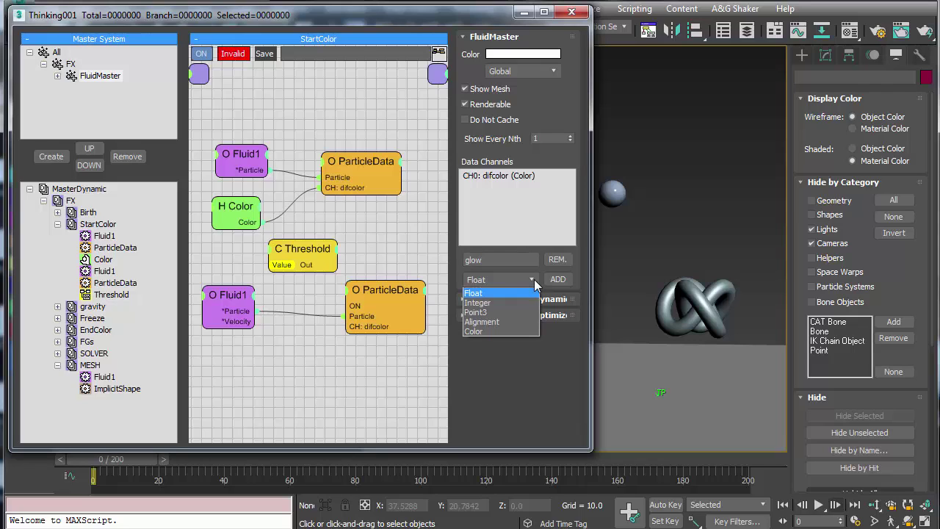
left_click(474, 314)
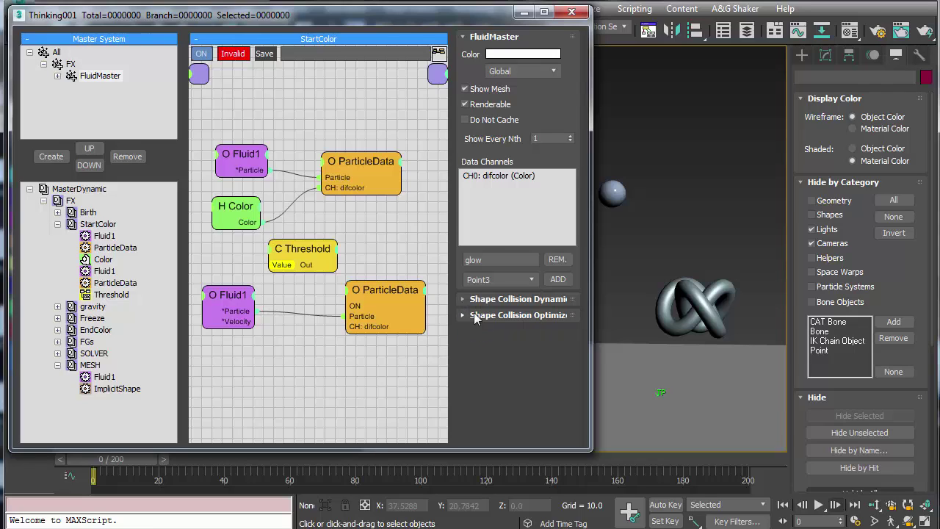
left_click(558, 279)
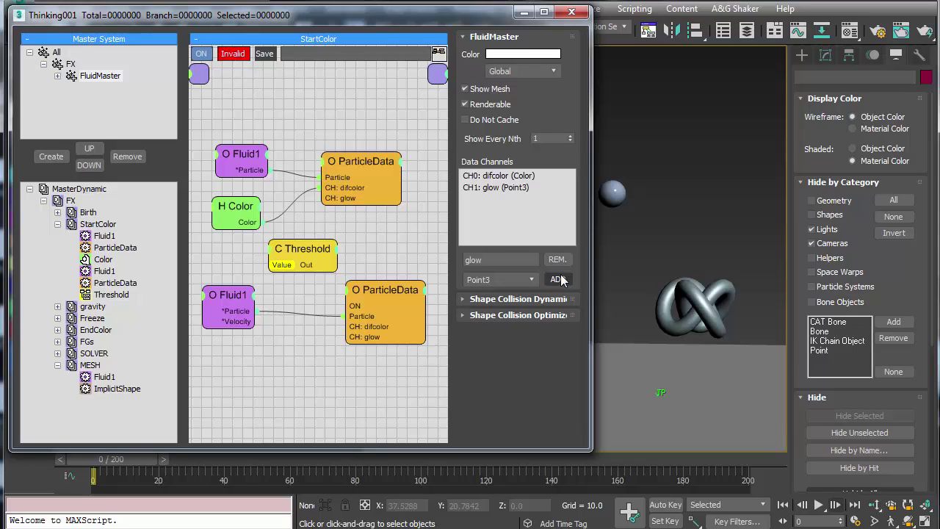
left_click(482, 190)
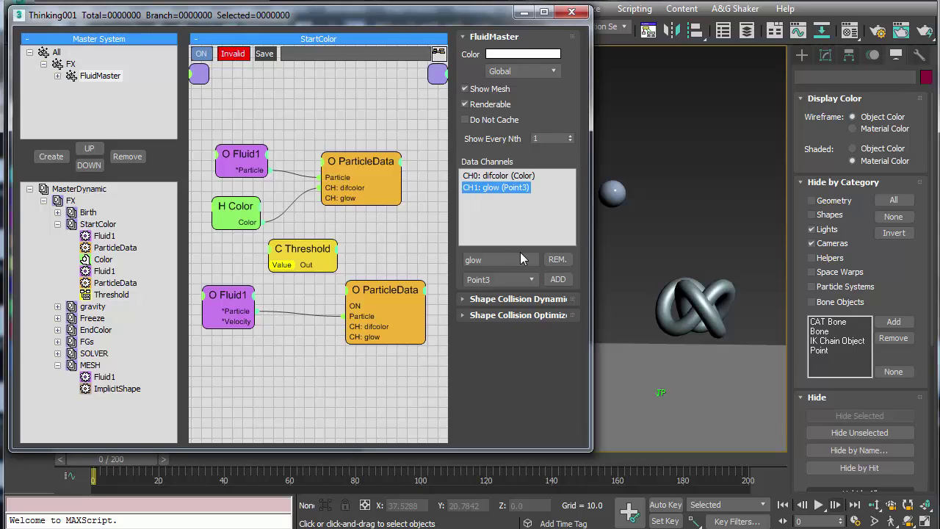
Add a Point3 helper to StartColor and place it below the copied Fluid1 node
left_click(377, 294)
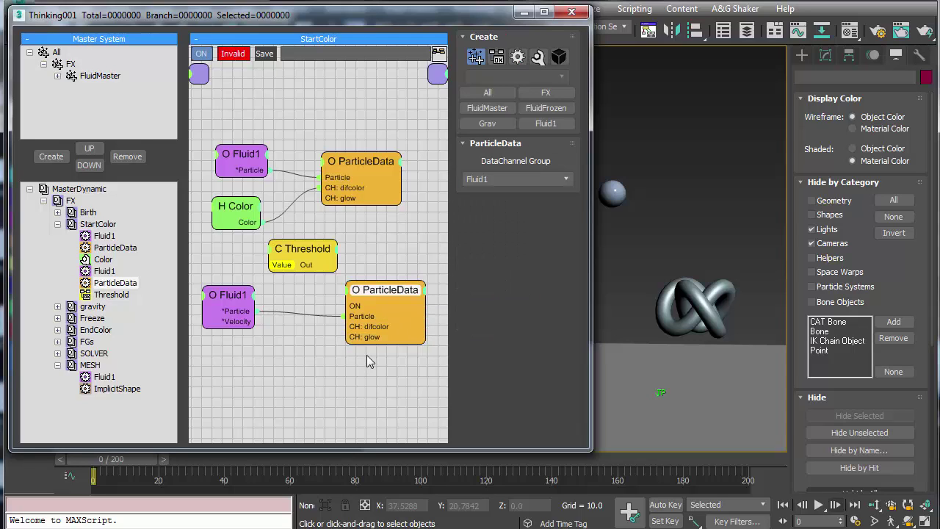
left_click(272, 348)
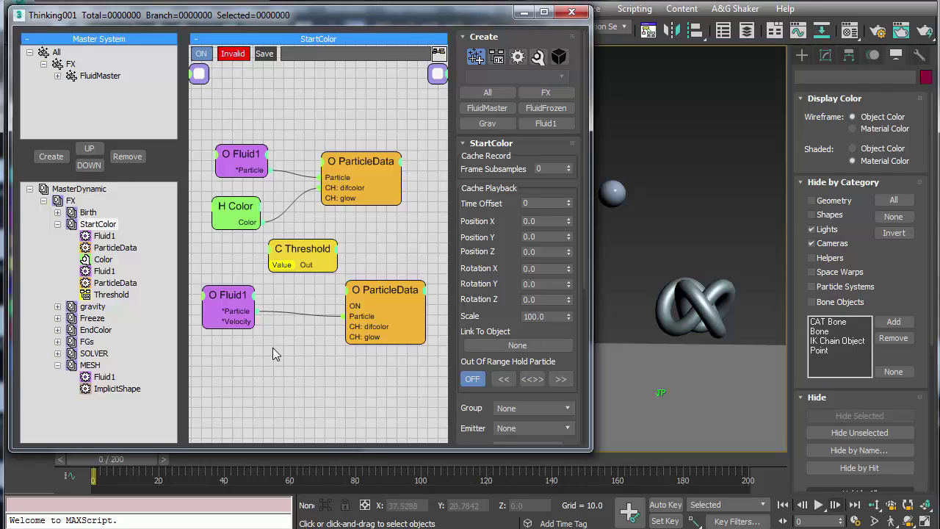
key("Tab")
type("poin")
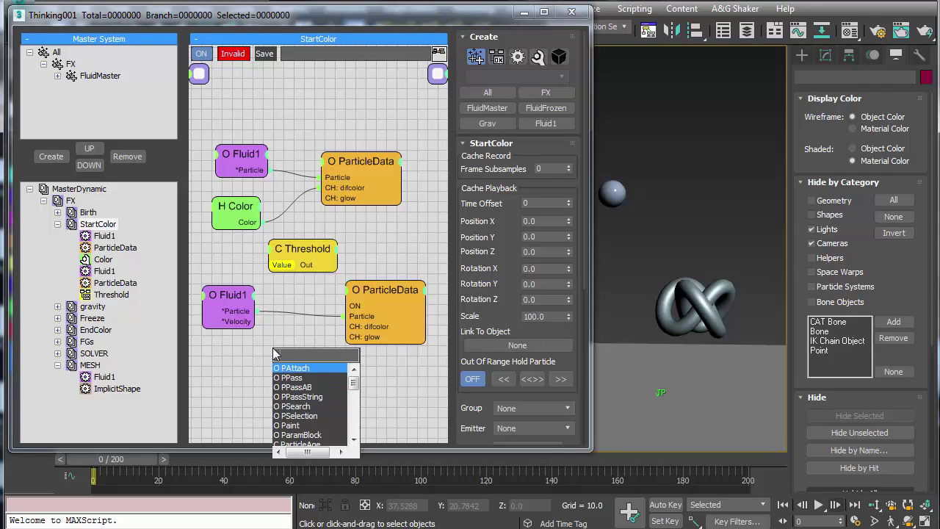
left_click(295, 369)
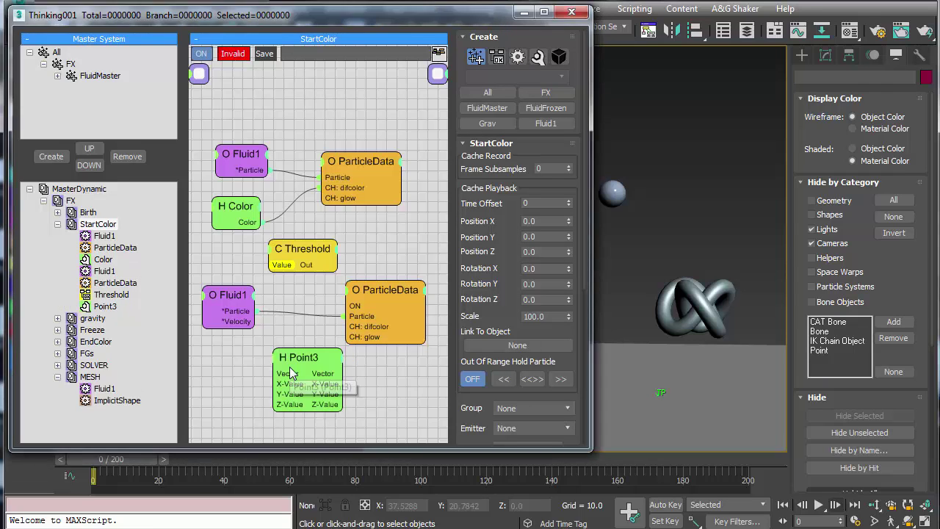
left_click_drag(303, 360, 261, 357)
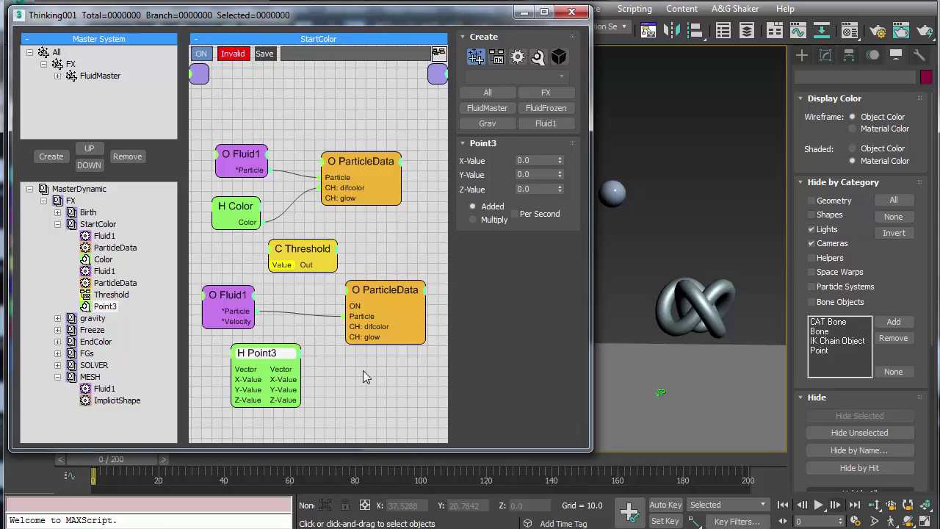
Examine the data-to-mapping-channel settings of MESH's ImplicitShape operator and return to StartColor
left_click(117, 400)
scroll(470, 360, "down", 6)
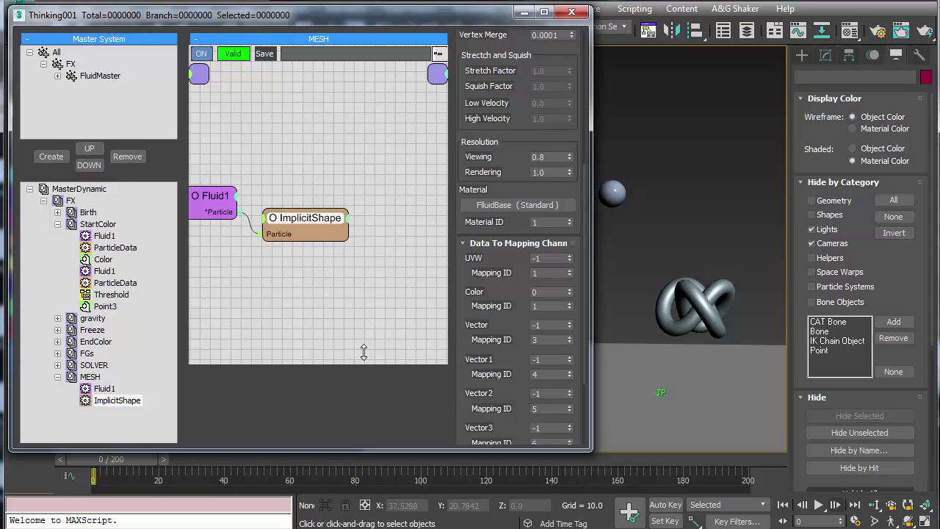
left_click(98, 224)
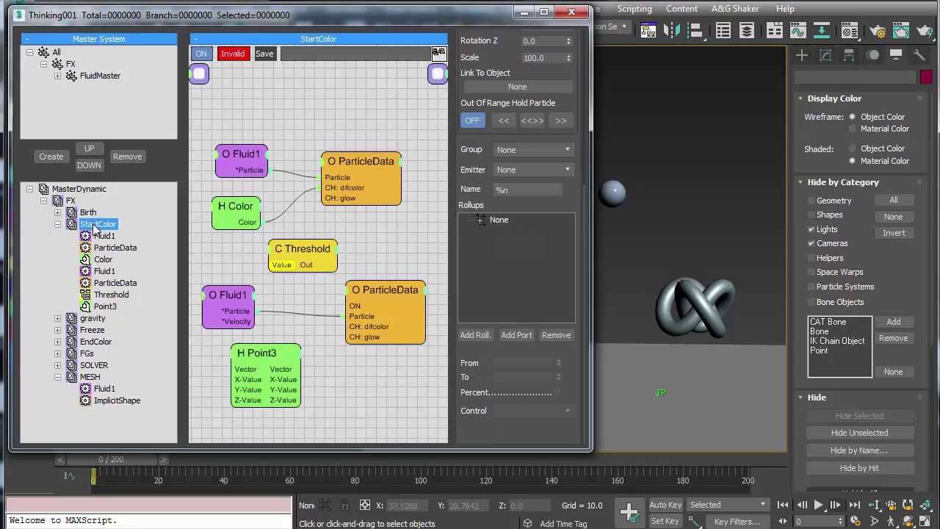
Set the Point3 helper's X, Y and Z values to 1.0, with the FluidBase material open beside the node graph
left_click(262, 355)
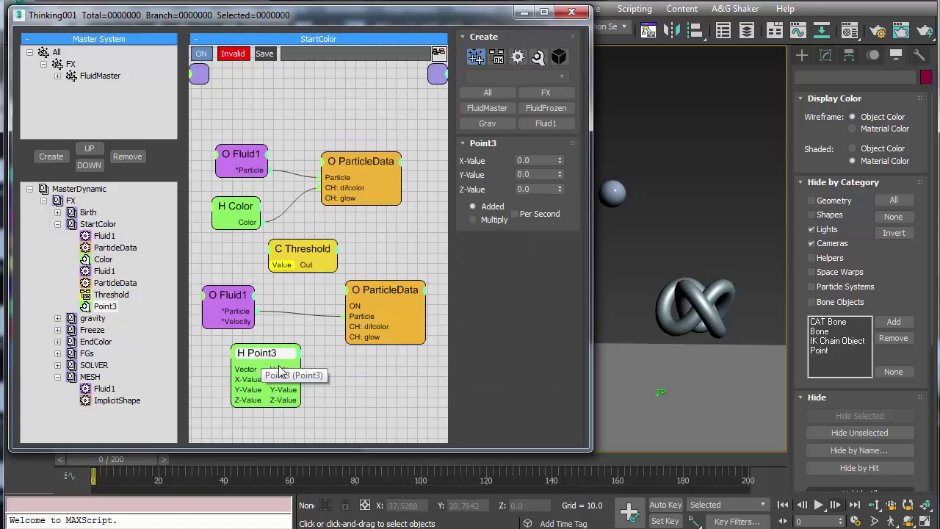
left_click_drag(263, 355, 262, 360)
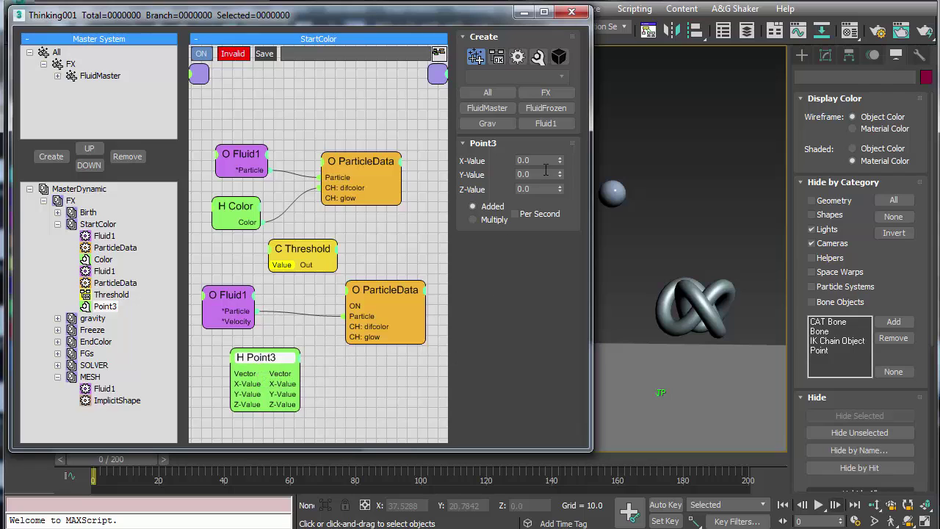
left_click_drag(546, 160, 443, 168)
left_click(850, 32)
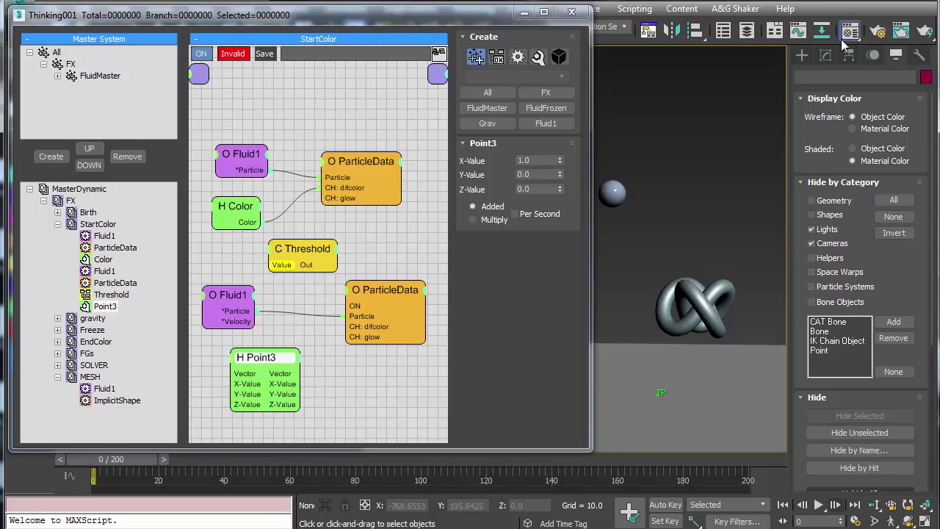
left_click_drag(619, 20, 734, 30)
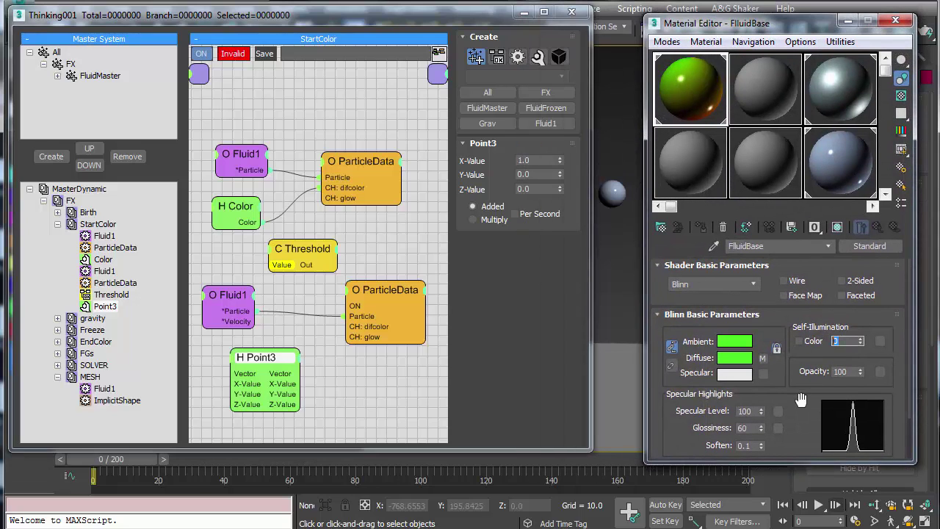
left_click(540, 177)
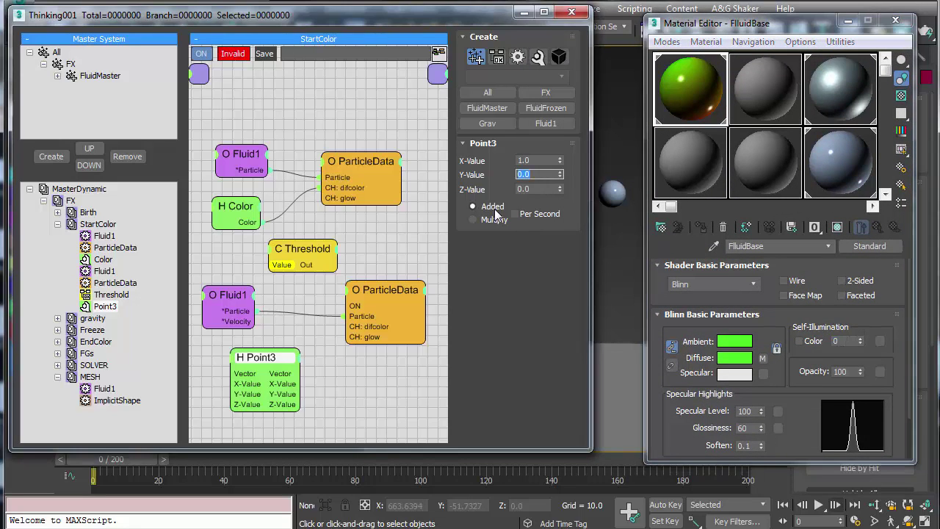
type("1.0")
key("Tab")
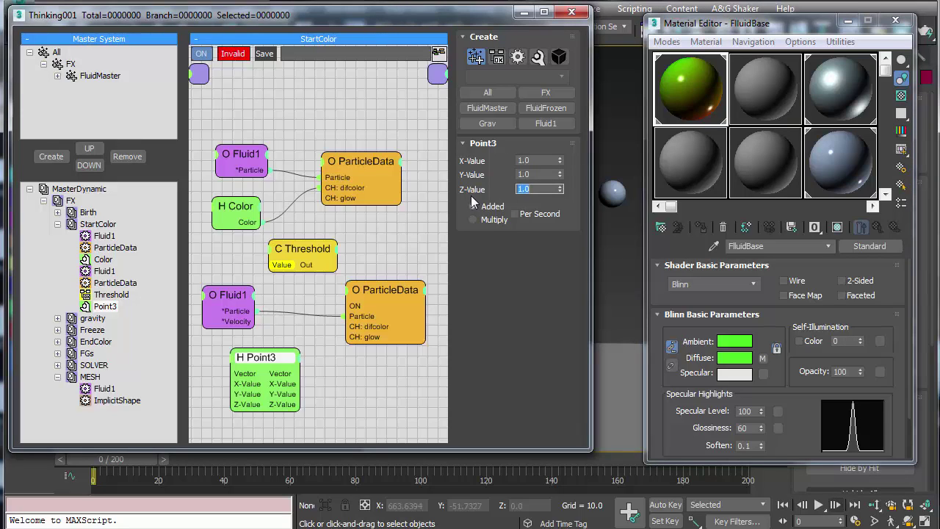
Set the FluidBase material's self-illumination to 100 and close the material window
left_click_drag(860, 343, 860, 252)
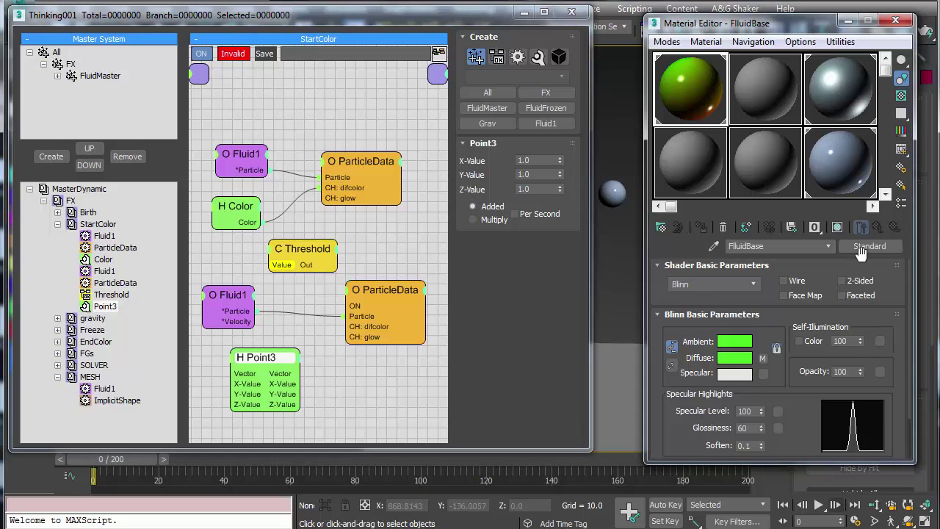
left_click(895, 20)
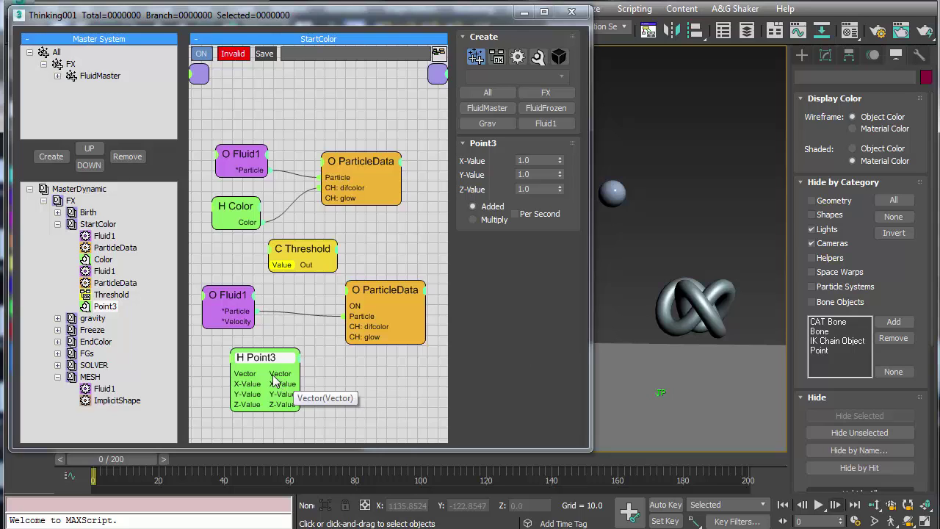
Connect Point3's Vector to the lower ParticleData's glow channel, and route the copied Fluid1's Velocity through Threshold into its ON input
left_click_drag(299, 373, 359, 345)
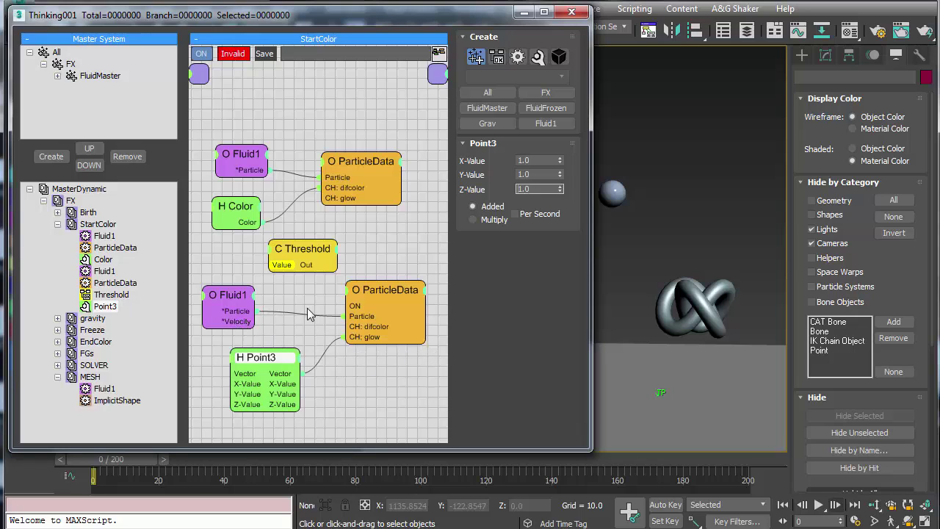
left_click_drag(283, 271, 388, 318)
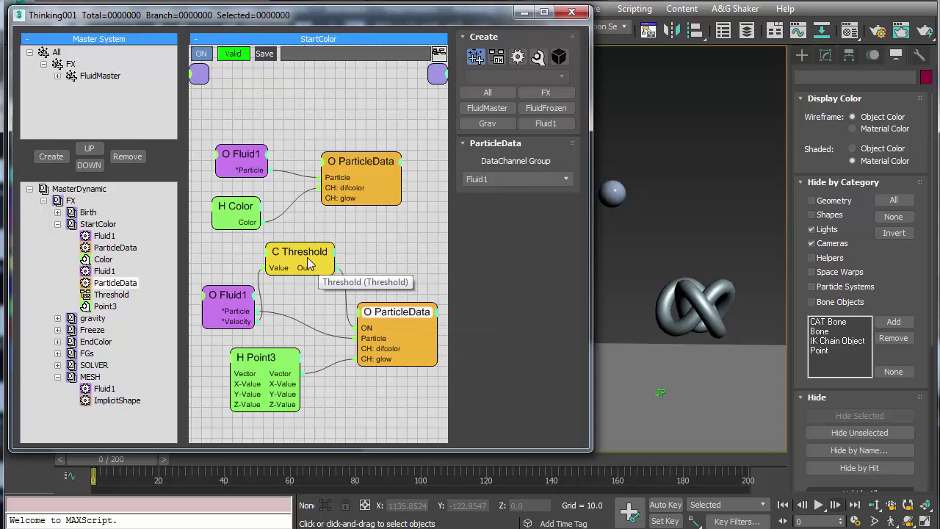
left_click_drag(305, 259, 313, 274)
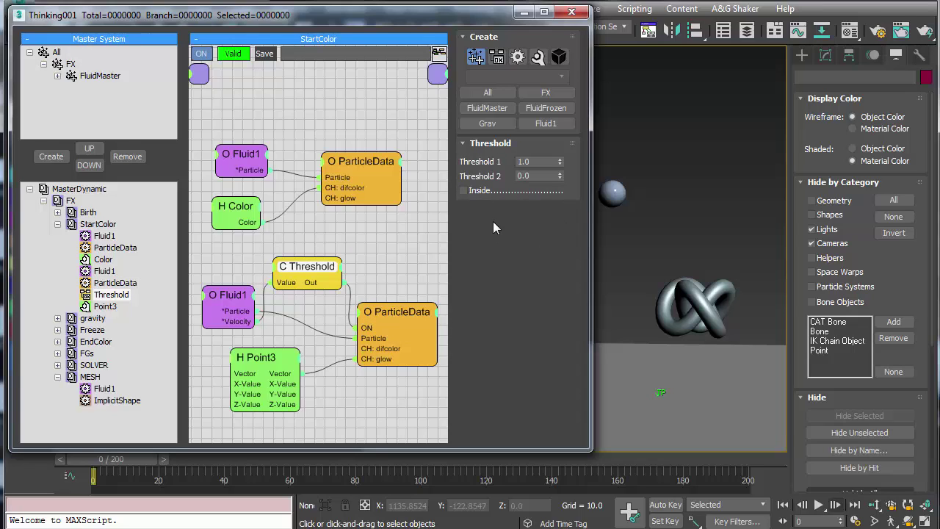
Disable the lower ParticleData, Threshold and copied Fluid1 nodes in StartColor
right_click(390, 318)
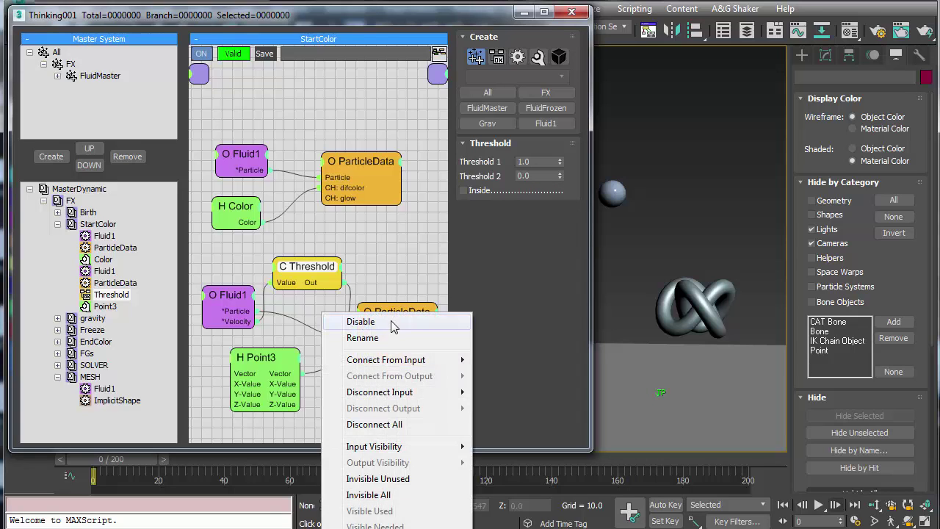
left_click(390, 323)
right_click(301, 270)
left_click(295, 277)
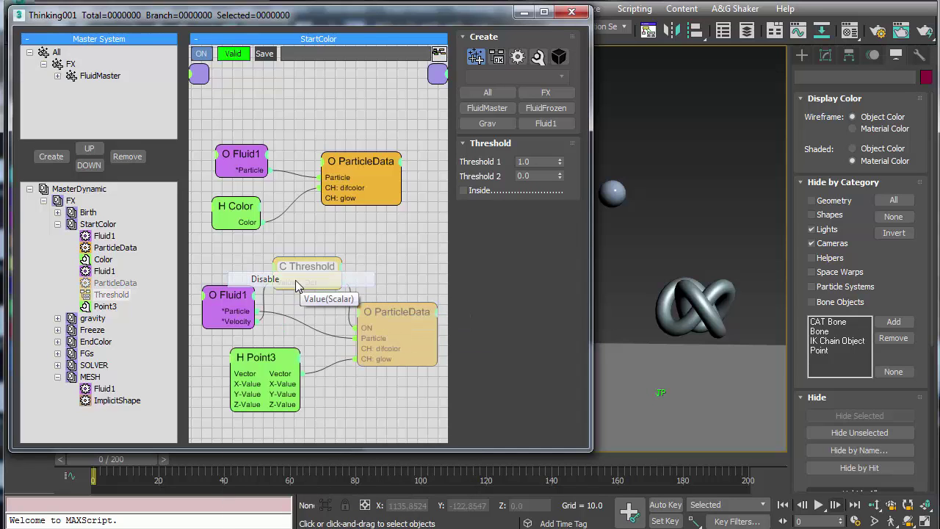
right_click(226, 301)
left_click(226, 304)
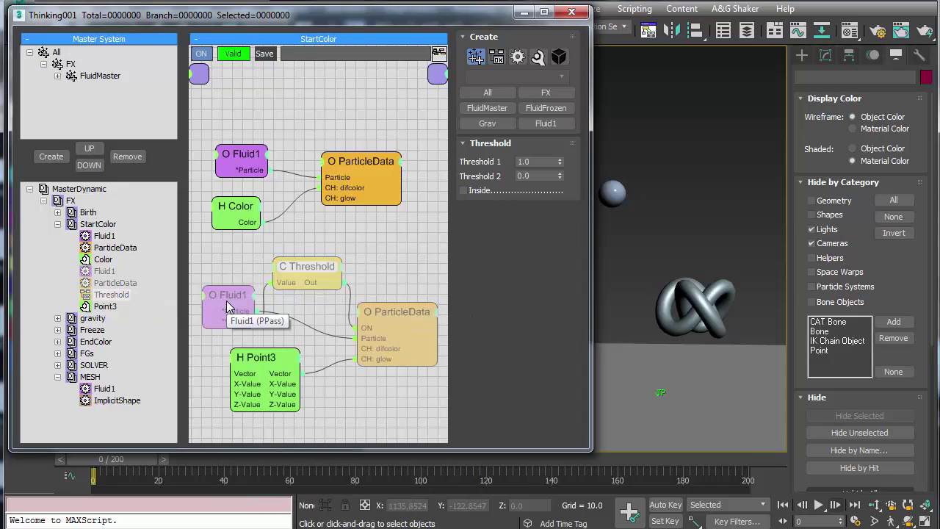
Disable the MESH dynamic set and set MasterDynamic's viewport display to Ticks
left_click(95, 190)
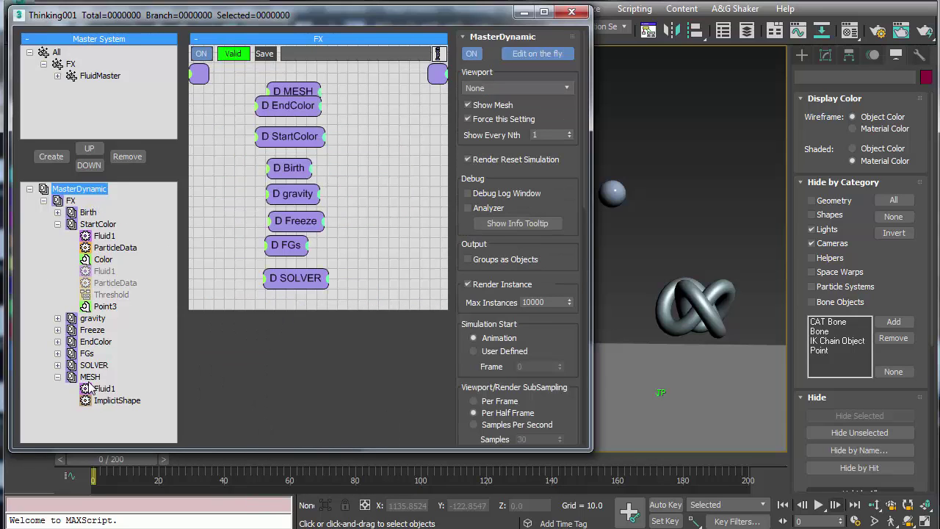
left_click(70, 377)
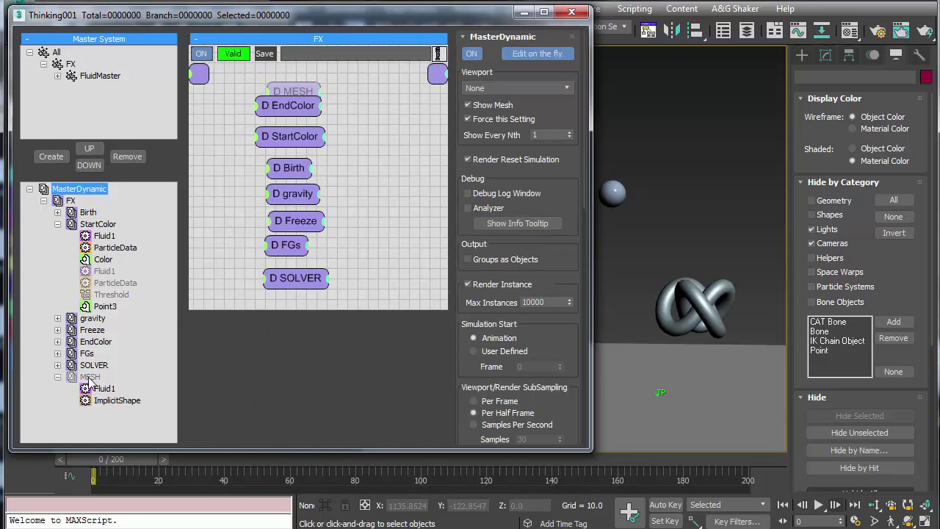
left_click(485, 89)
left_click(484, 124)
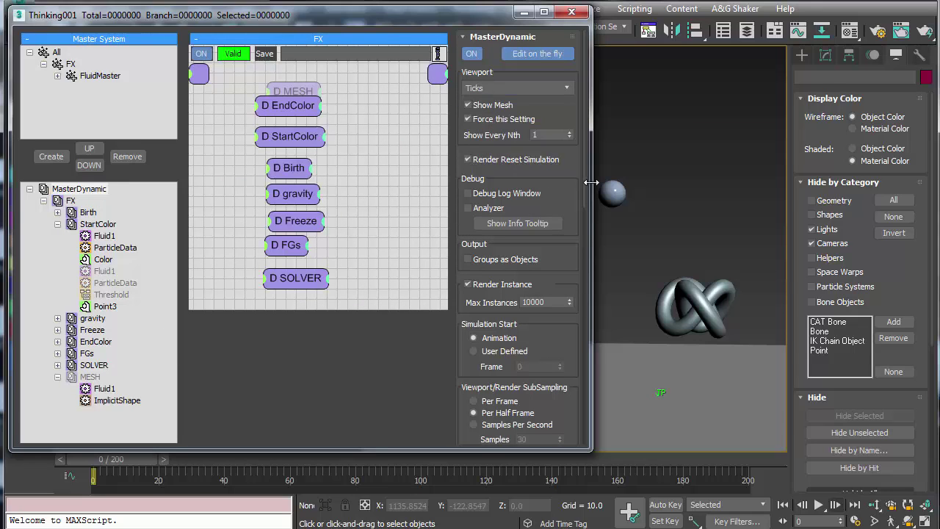
Play the particle simulation with the viewport in view, replay it from the start and stop at frame 31
left_click_drag(591, 182, 481, 182)
left_click(818, 506)
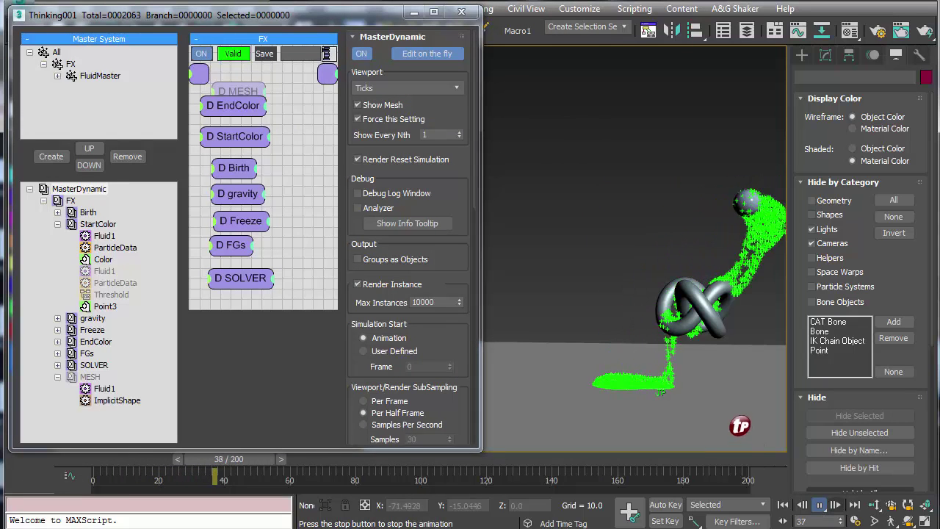
left_click(818, 505)
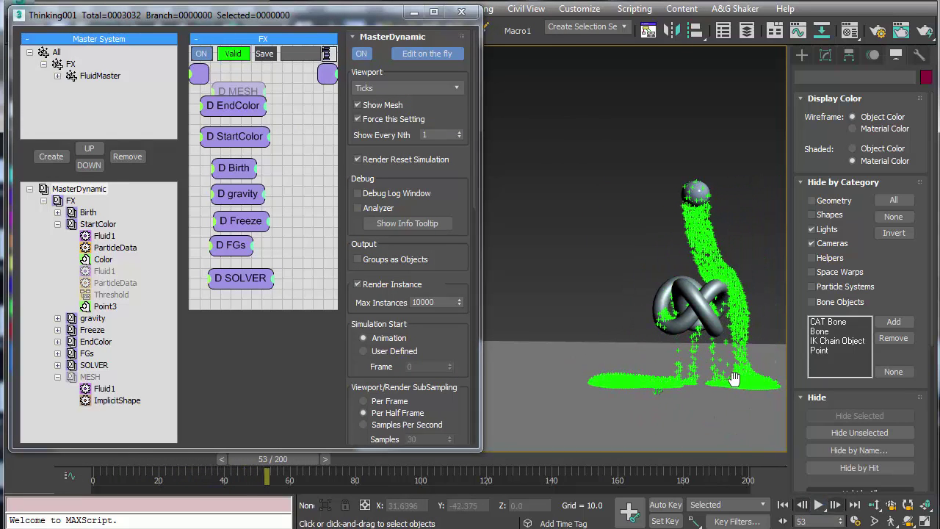
middle_click_drag(733, 378, 676, 370)
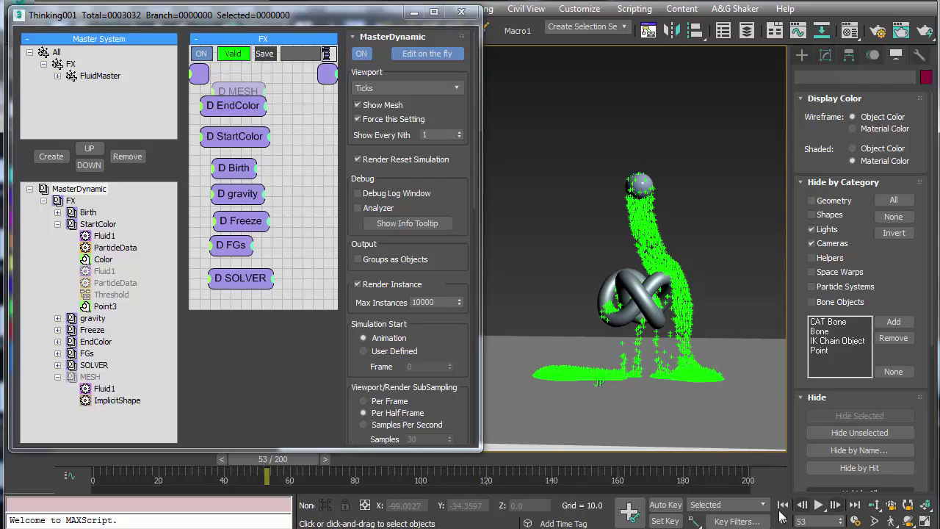
left_click(783, 505)
left_click(818, 505)
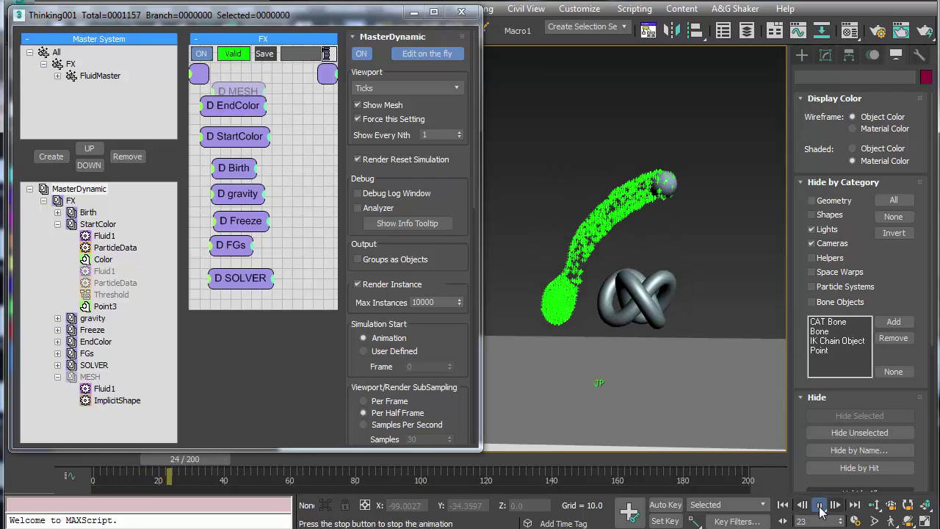
left_click(819, 505)
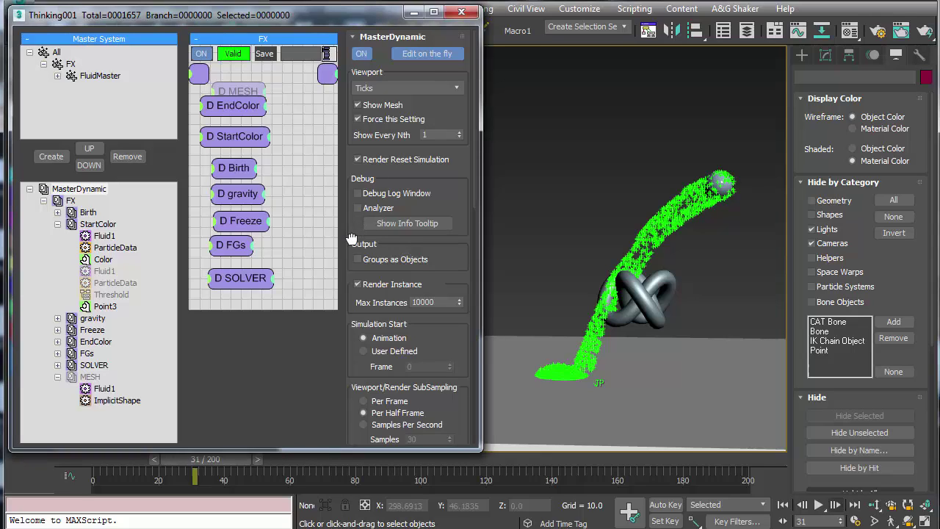
Turn on the particle info tooltip in MasterDynamic's debug settings
left_click(81, 191)
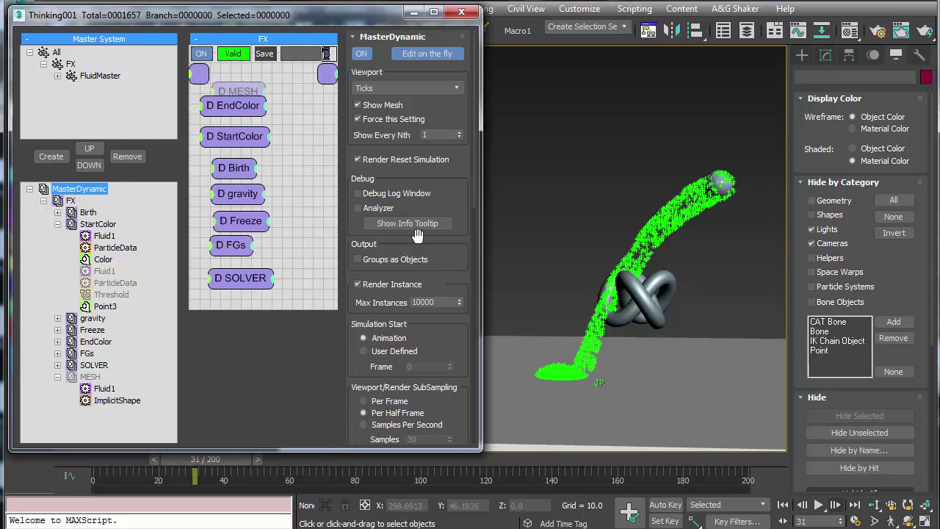
left_click(372, 230)
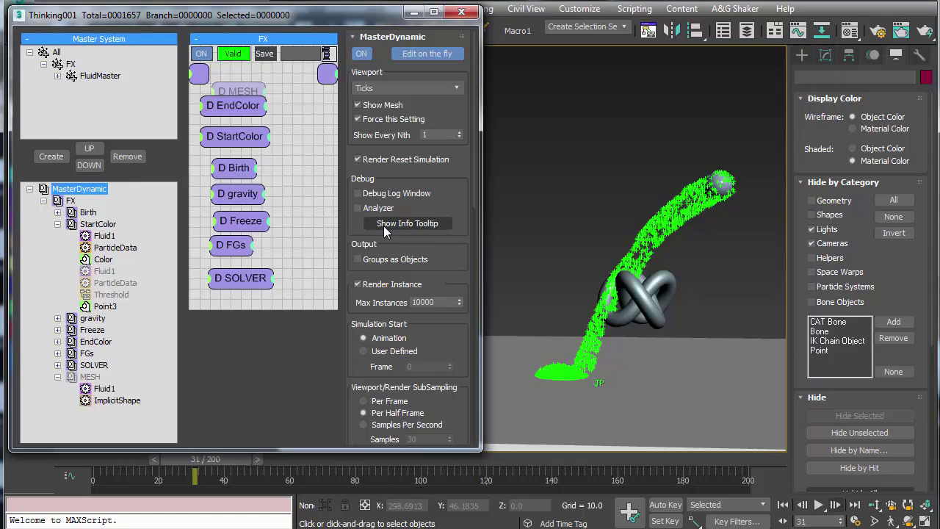
left_click(384, 225)
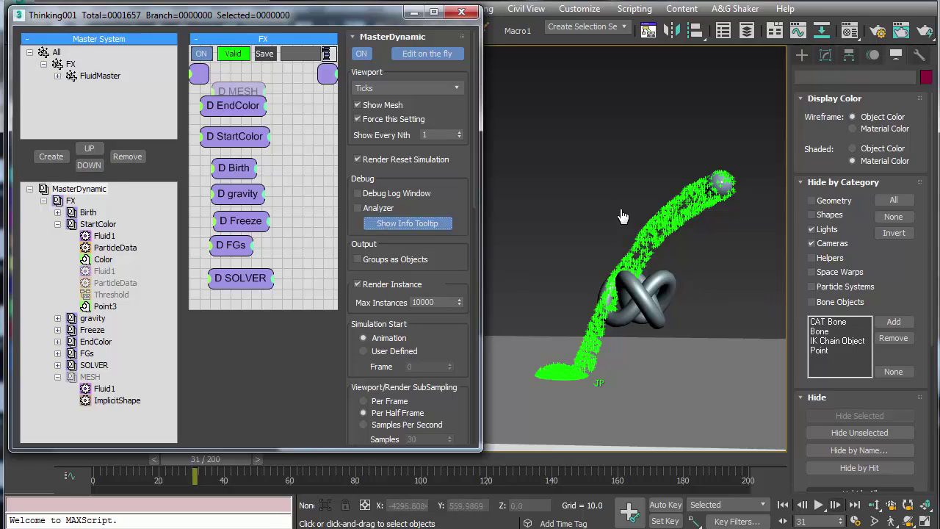
right_click(664, 224)
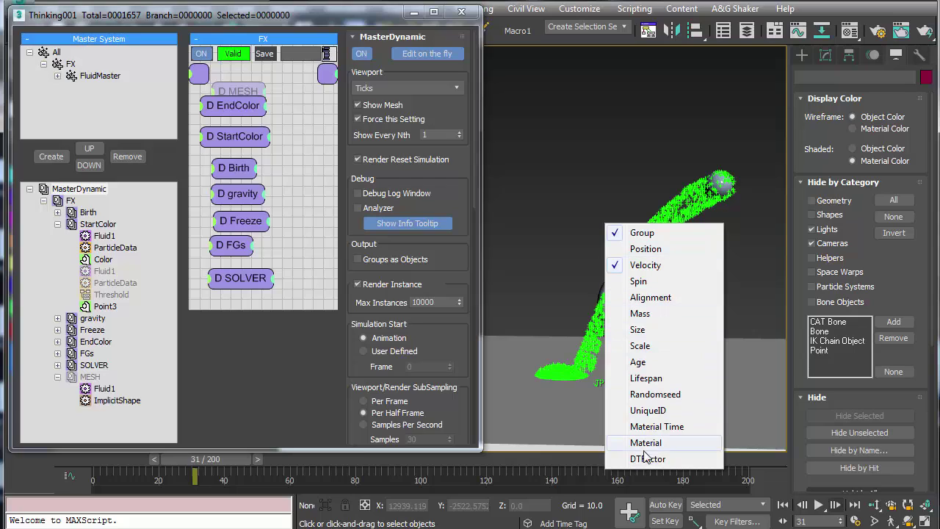
left_click(659, 248)
left_click(644, 291)
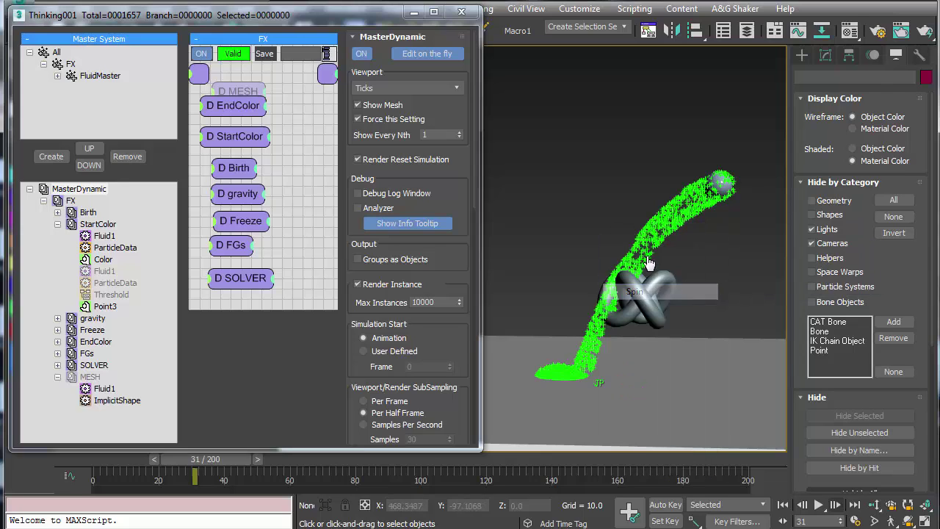
right_click(644, 246)
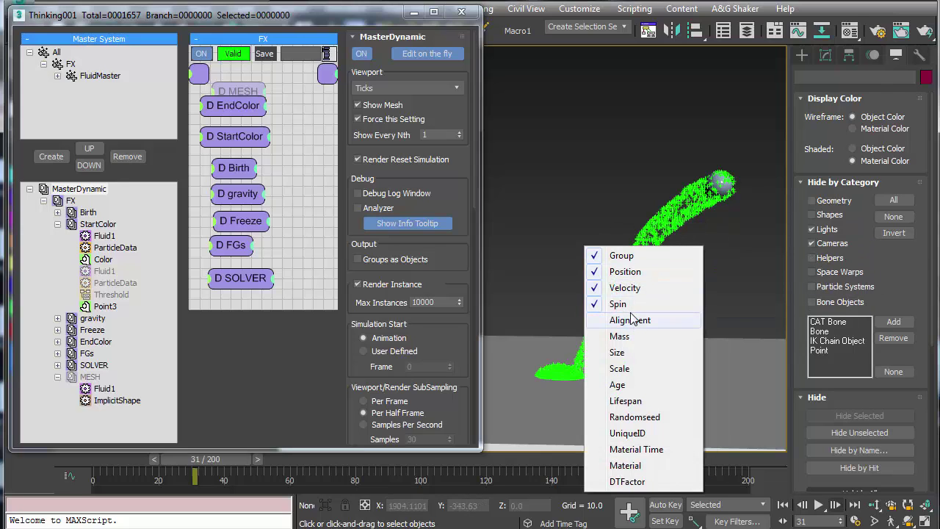
left_click(629, 305)
right_click(640, 251)
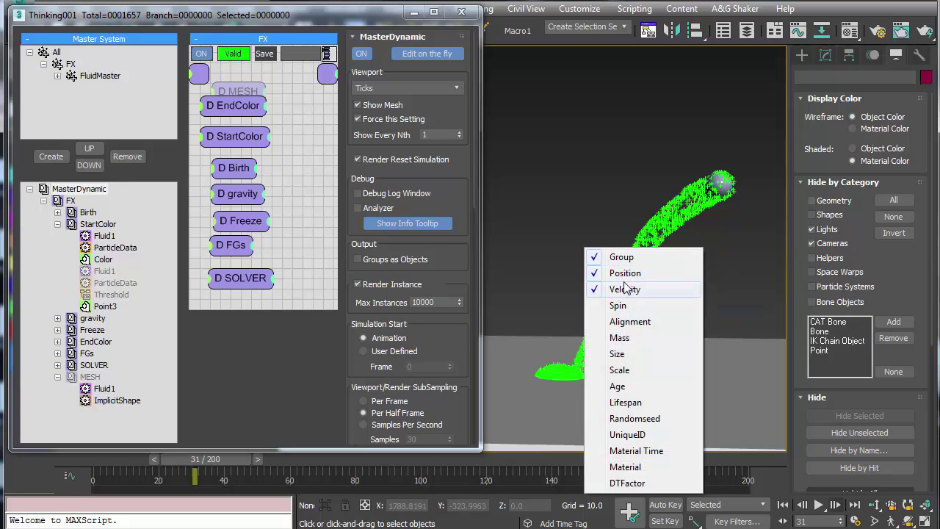
left_click(625, 273)
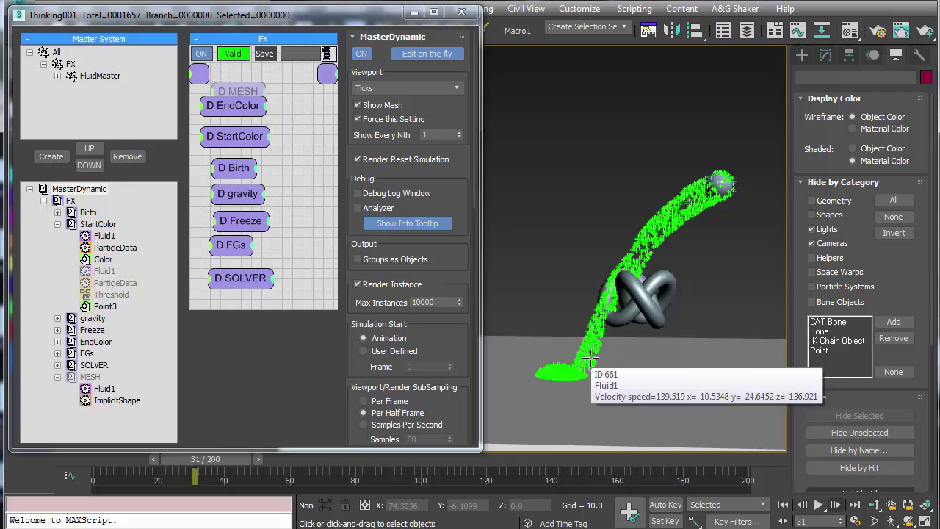
Inspect the velocity of individual particles in the ground puddle and the falling stream, and exit the info tooltip mode
mouse_move(562, 371)
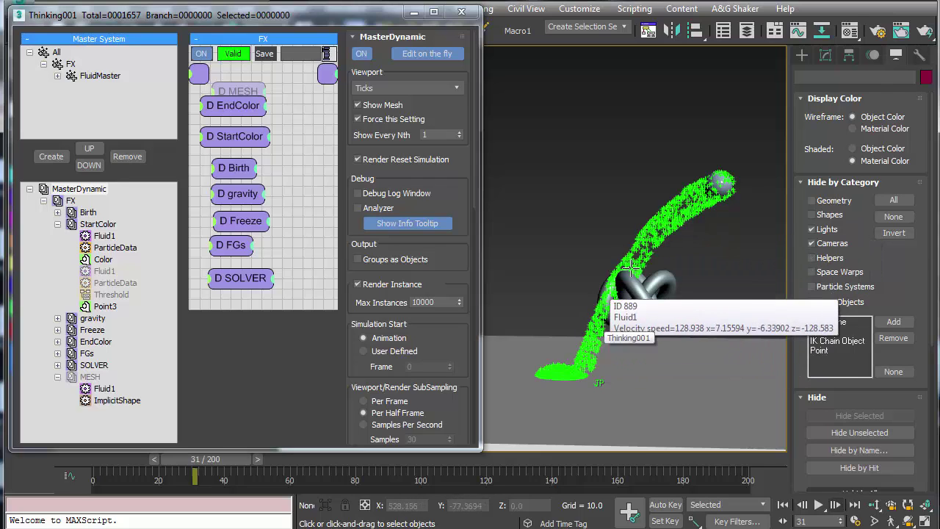
right_click(599, 210)
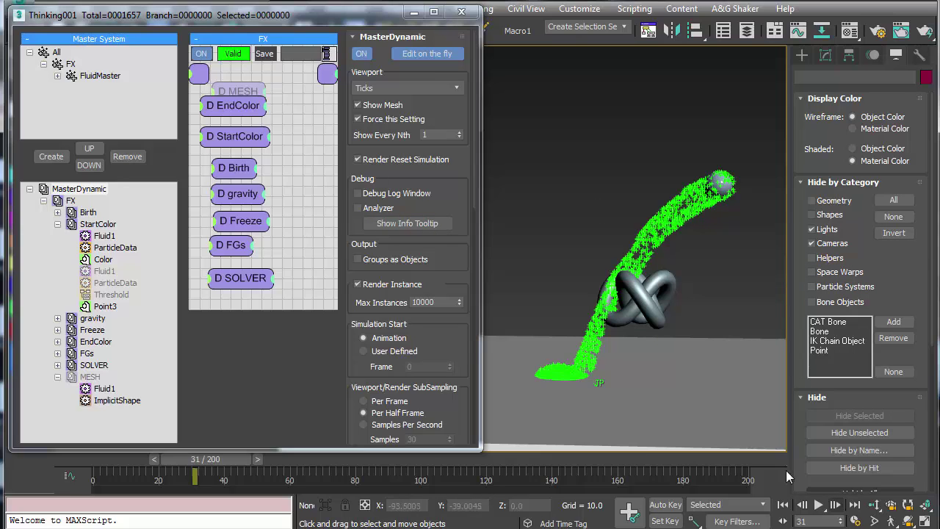
Return to frame 0, make room for StartColor's node graph and re-enable its Threshold node
left_click(783, 505)
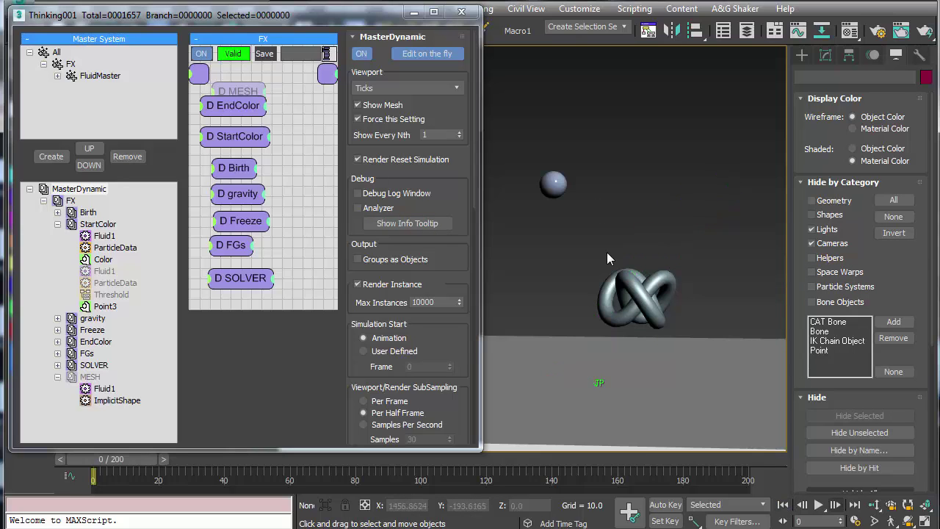
left_click(99, 224)
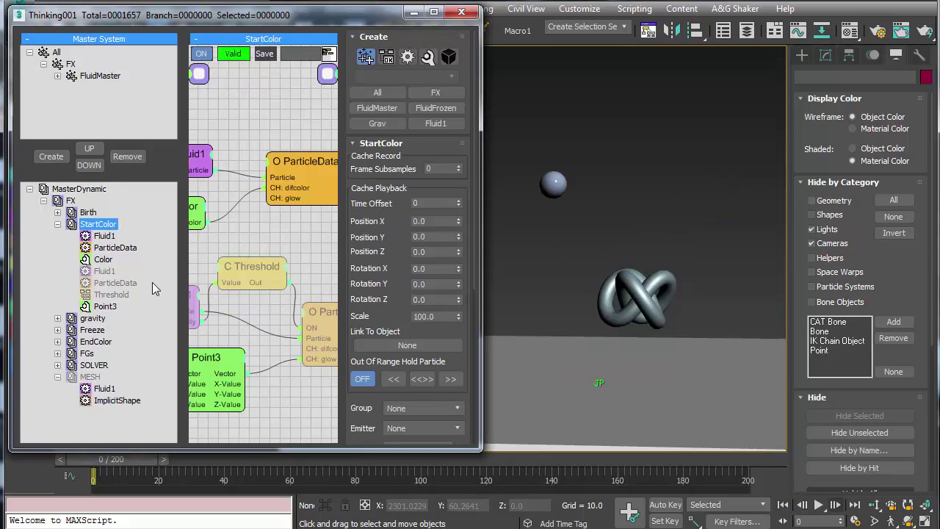
left_click_drag(479, 218, 548, 219)
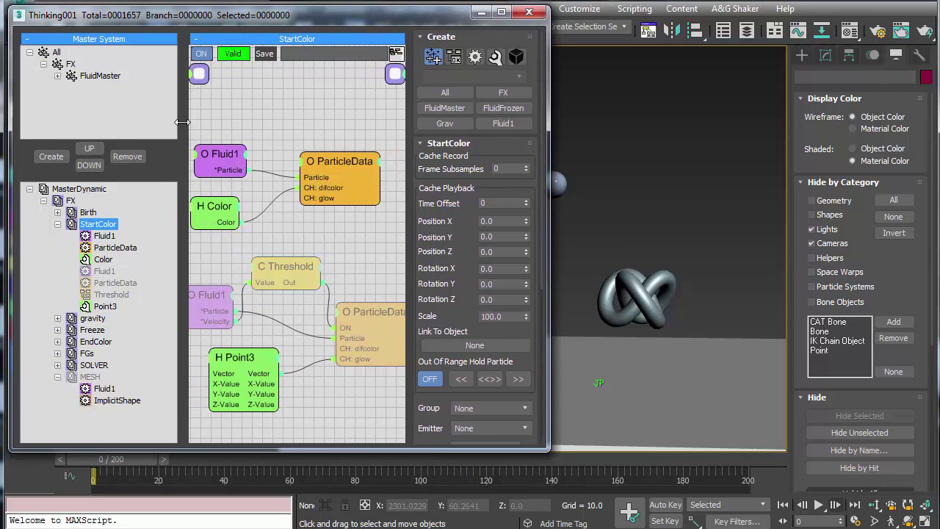
left_click_drag(182, 122, 155, 117)
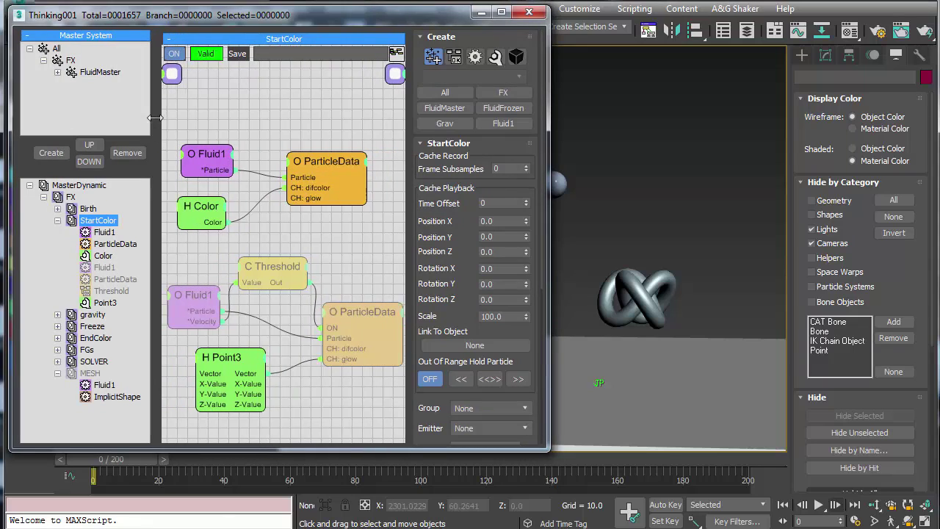
right_click(262, 267)
left_click(247, 276)
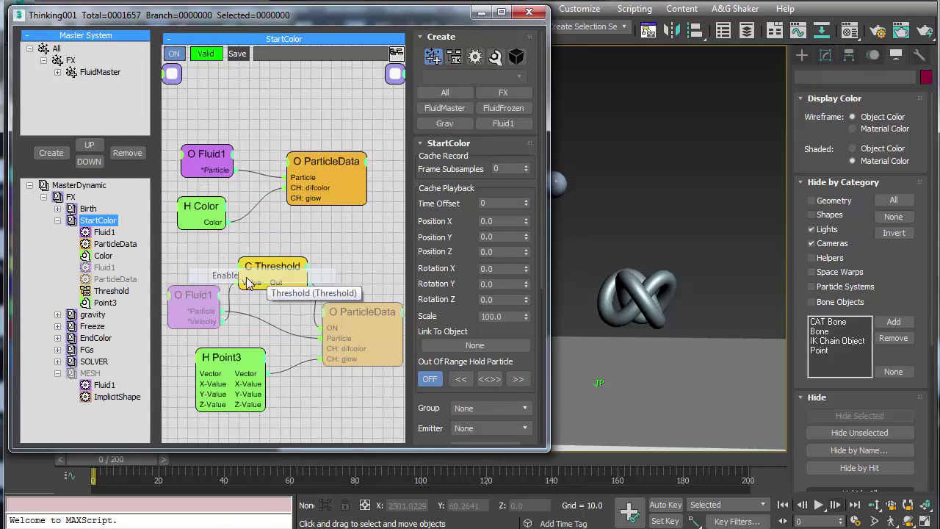
Enable the disabled Fluid1 and ParticleData nodes connected to the Threshold node in the StartColor set
right_click(194, 296)
left_click(147, 304)
right_click(341, 317)
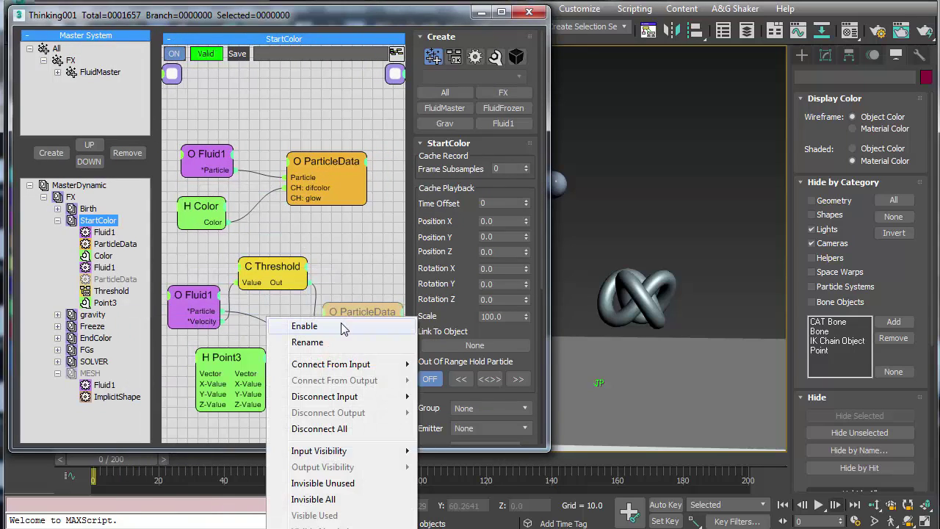
left_click(342, 326)
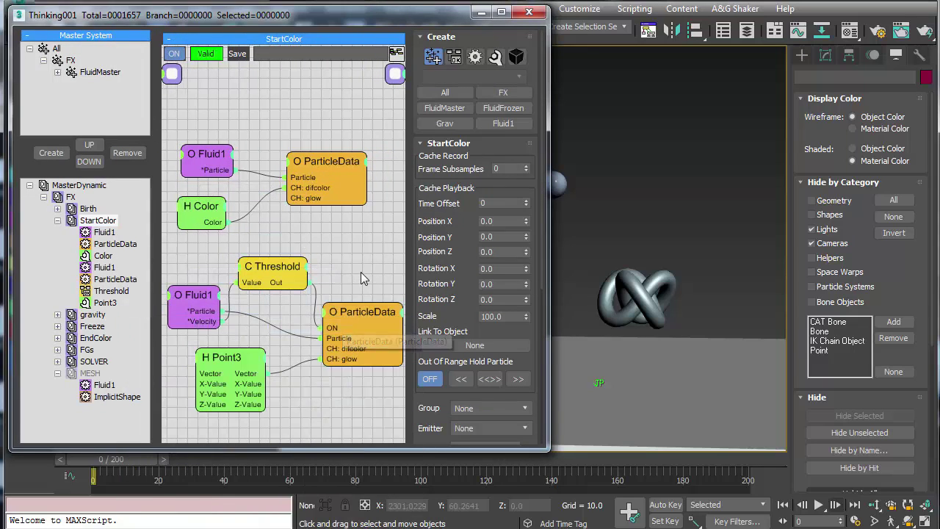
Set the Threshold node to the range 100 to 300 with Inside enabled
left_click(261, 270)
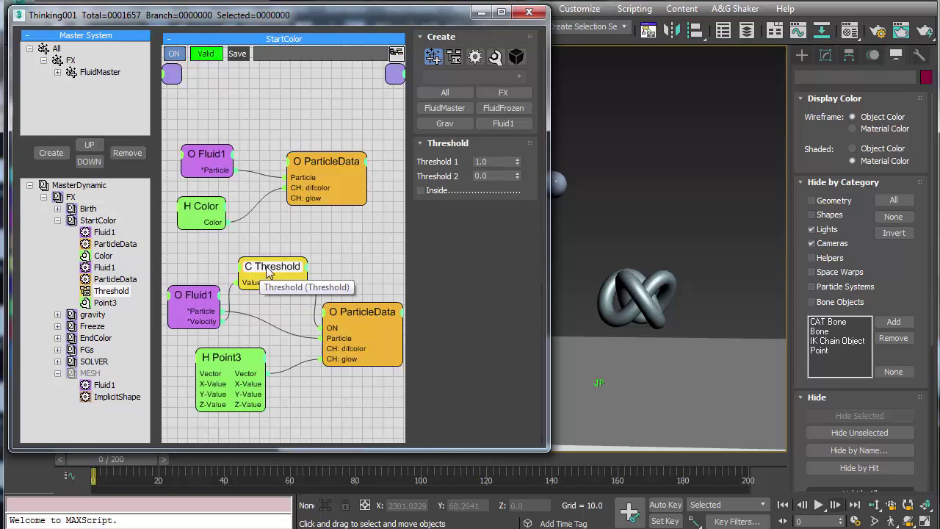
double_click(494, 176)
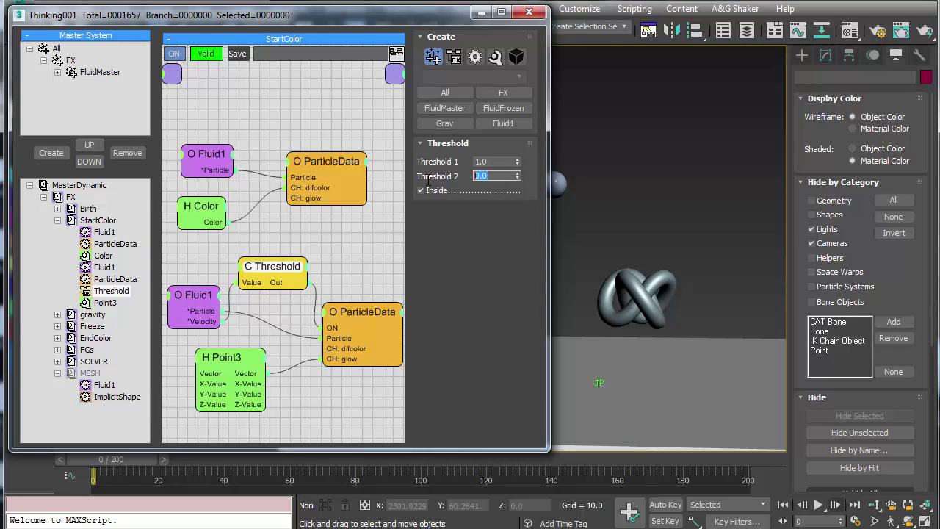
left_click(492, 161)
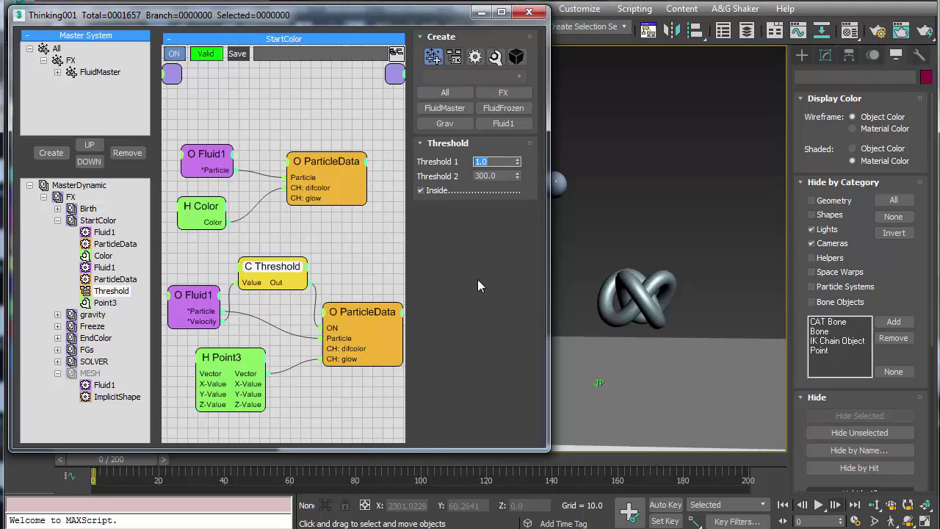
type("100")
key("Return")
Rename the Point3 node feeding the glow channel as HOT
left_click(226, 362)
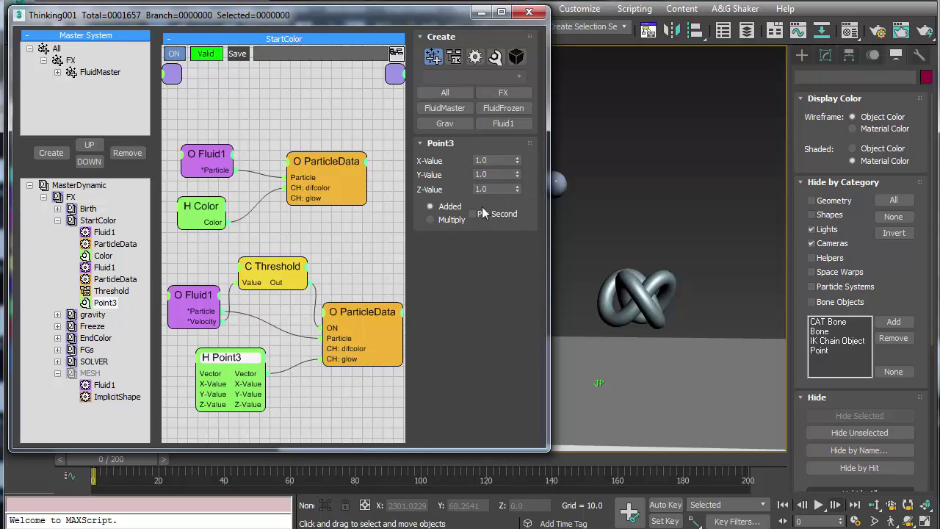
right_click(217, 358)
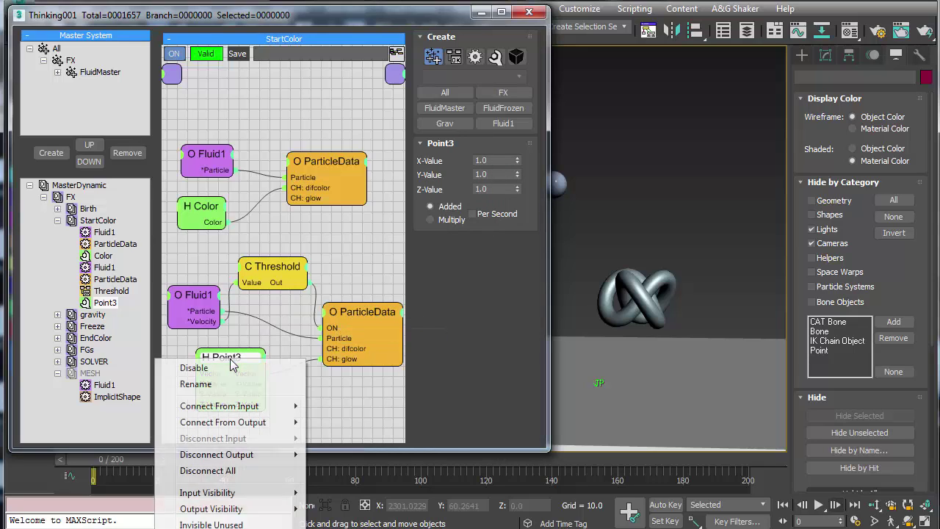
left_click(213, 381)
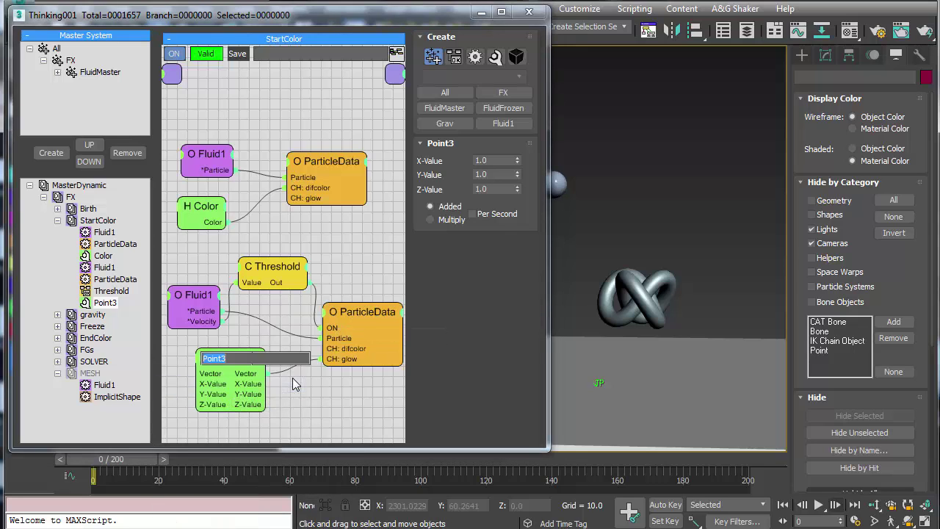
type("HOT")
key("Return")
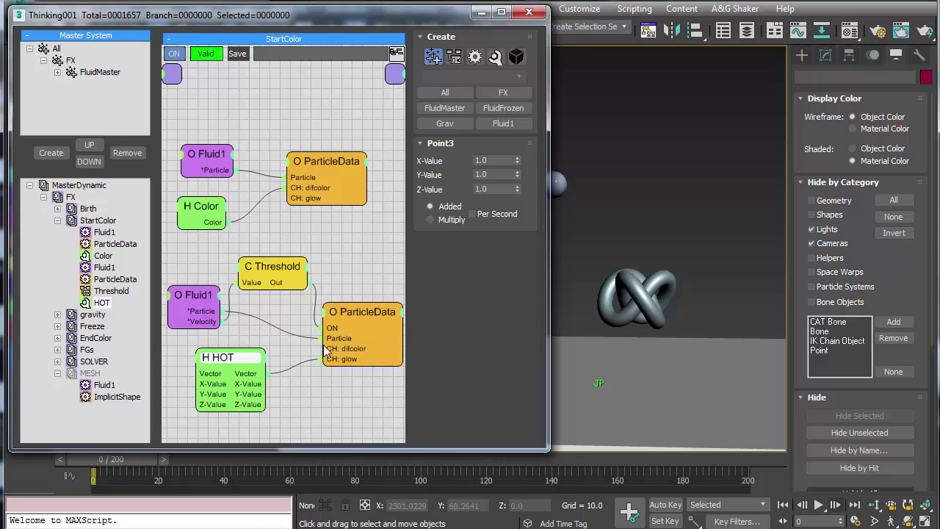
Close the particle node editor, preview the particle simulation briefly, and return to frame 0
left_click(529, 11)
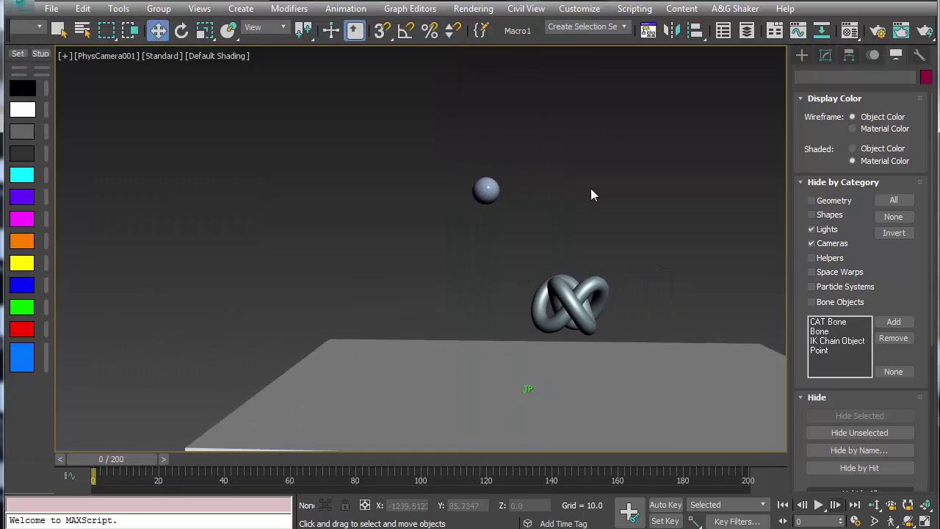
left_click(818, 504)
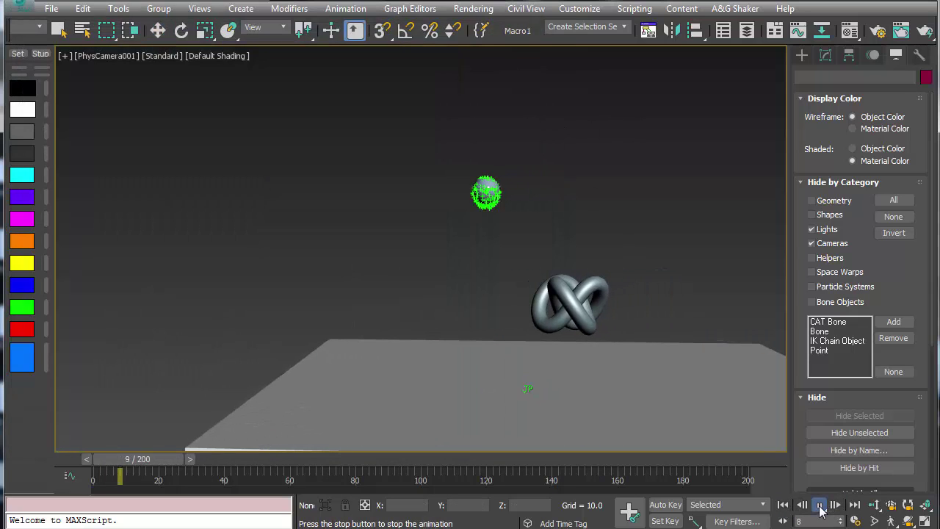
left_click(783, 505)
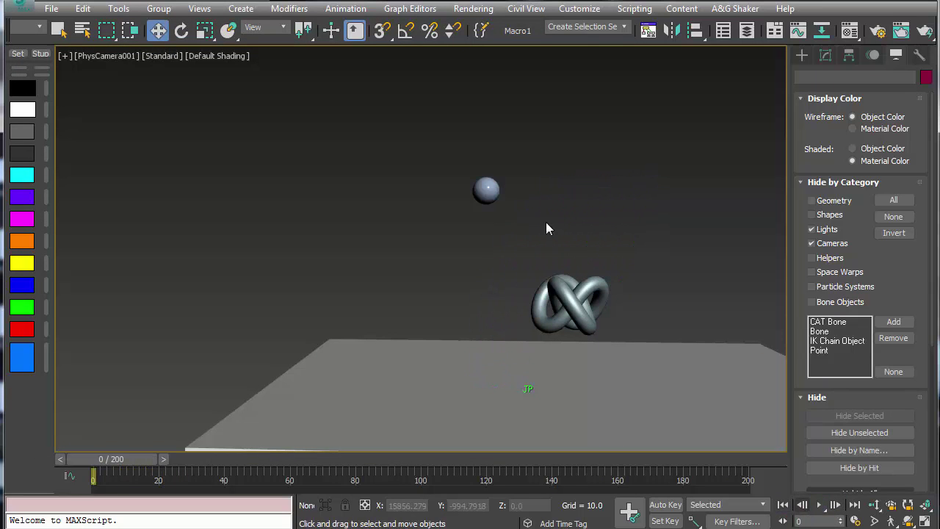
Reopen the particle node editor, enable the MESH set, and set the MasterDynamic viewport display to None
key("6")
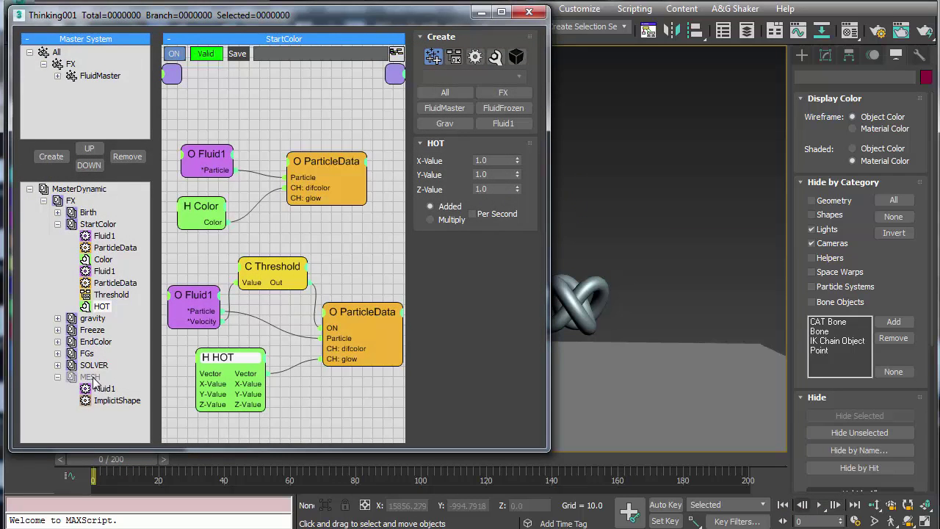
left_click(58, 224)
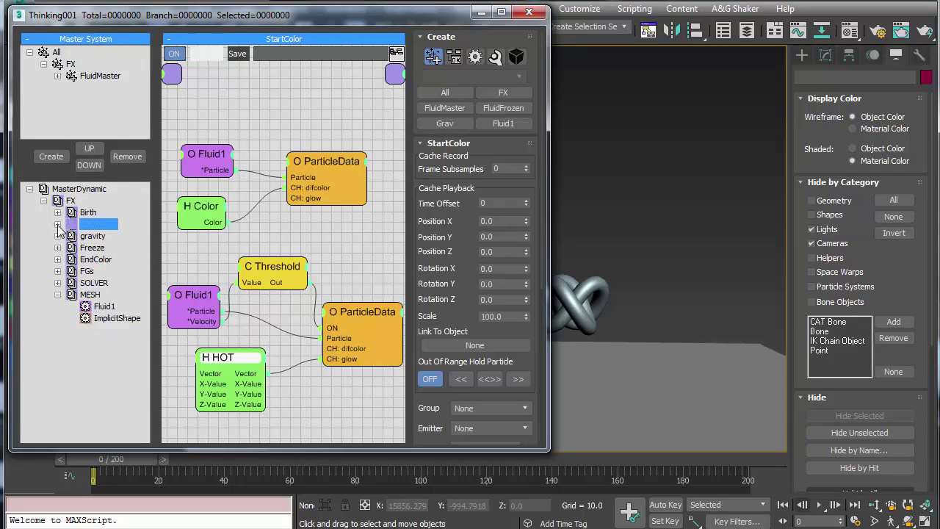
left_click(94, 189)
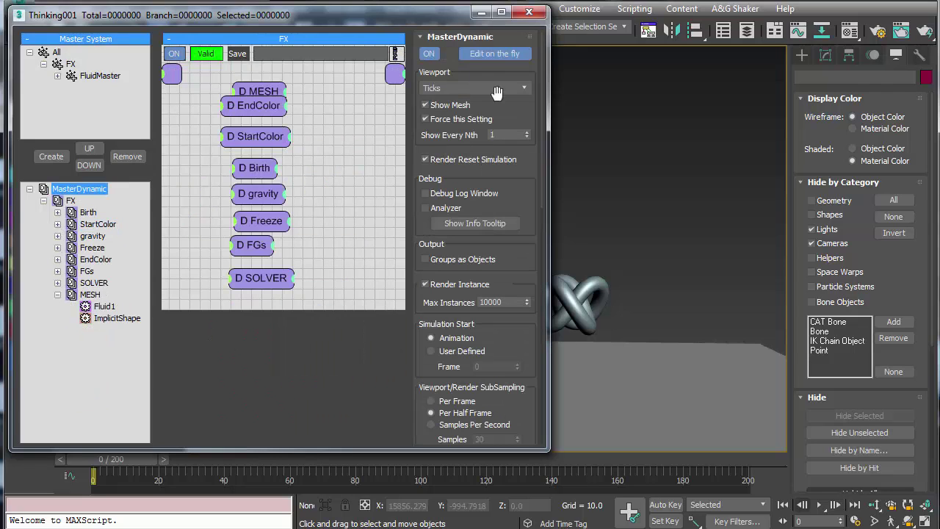
left_click(440, 89)
left_click(429, 101)
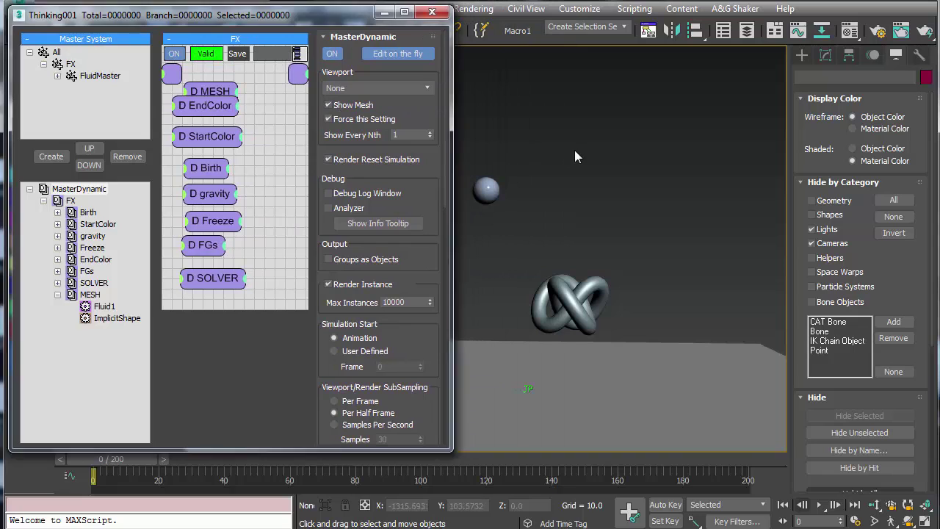
Play the simulation to preview the fluid mesh, stop it, and return to frame 0
left_click(819, 504)
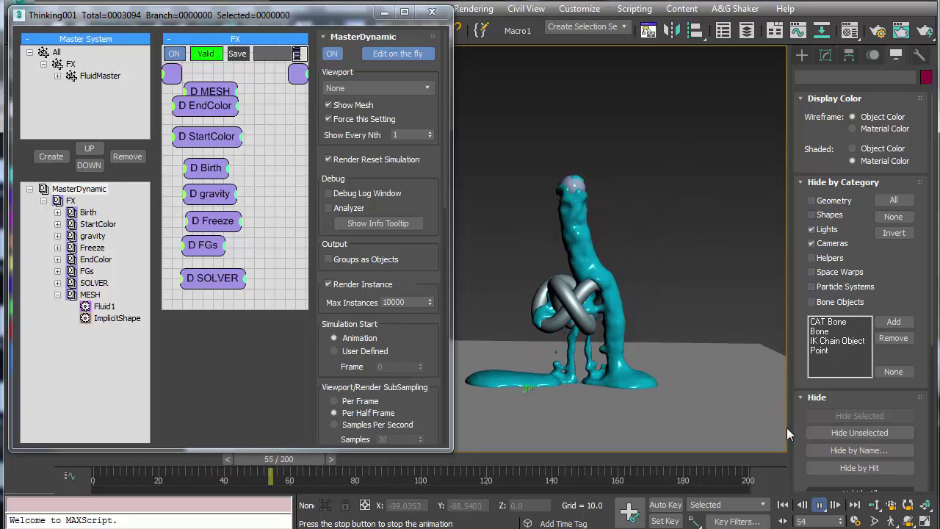
left_click(820, 512)
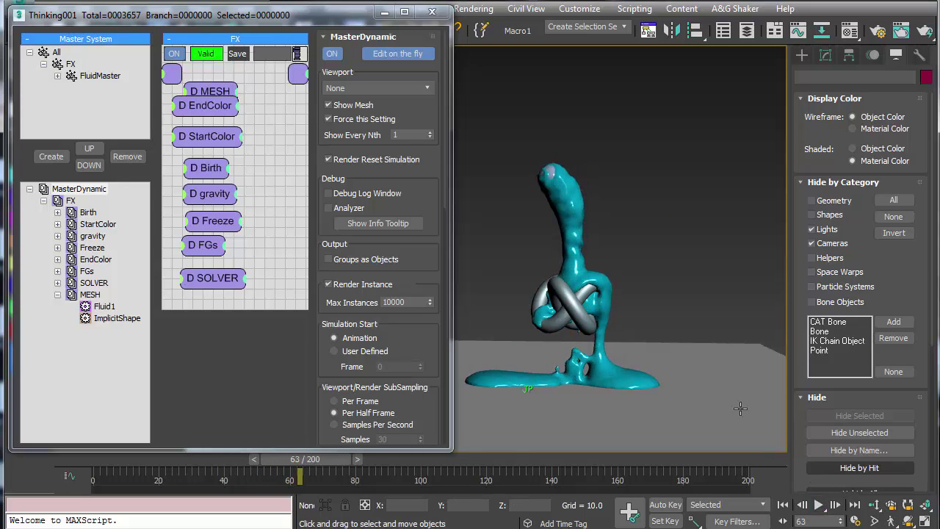
left_click(783, 505)
Add a Vertex Color map using map channel 2 to the FluidBase material's self-illumination
left_click(850, 31)
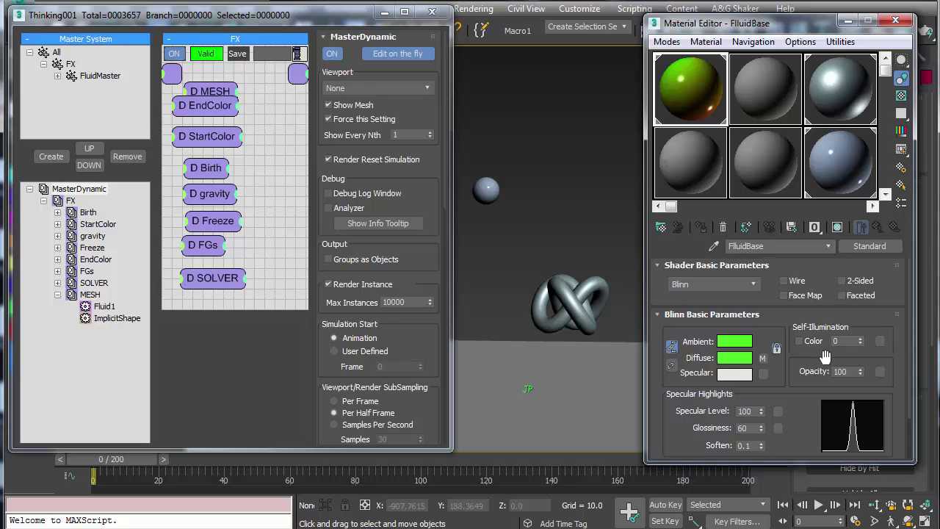
left_click(880, 344)
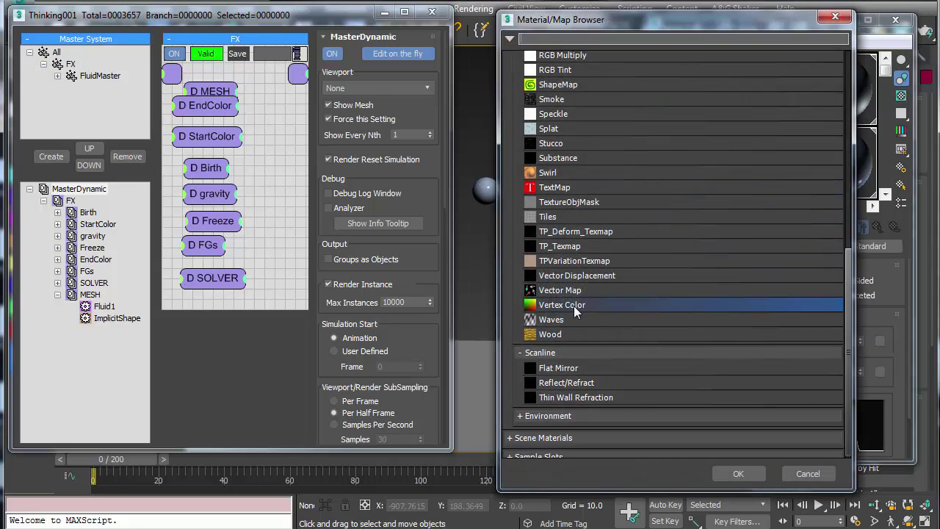
double_click(572, 306)
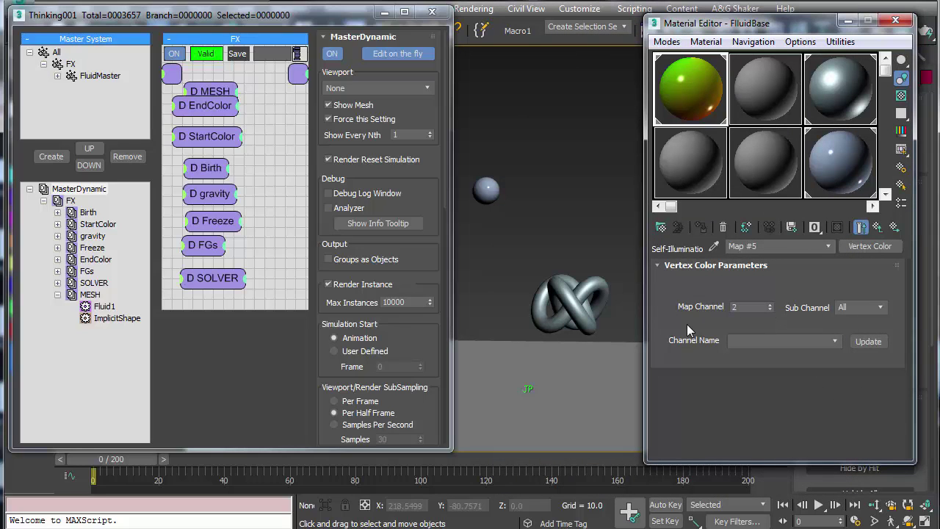
left_click(878, 226)
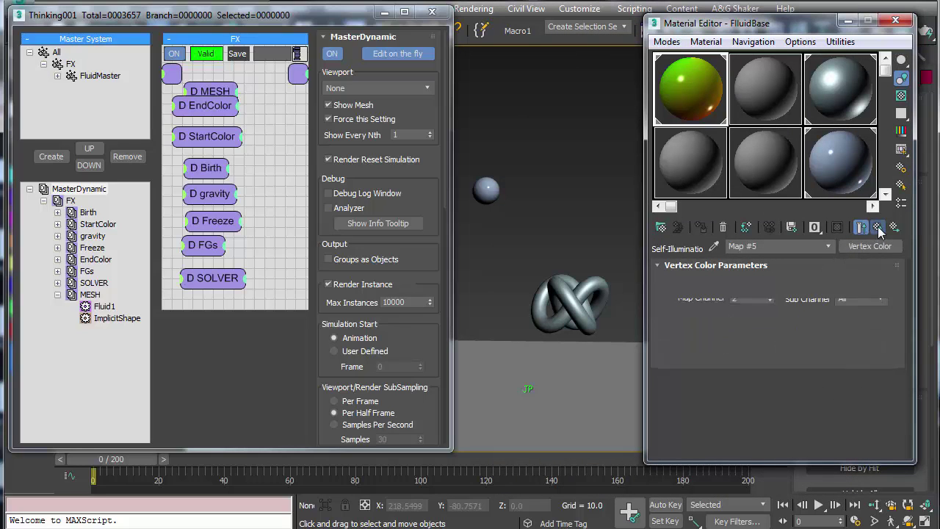
left_click(896, 20)
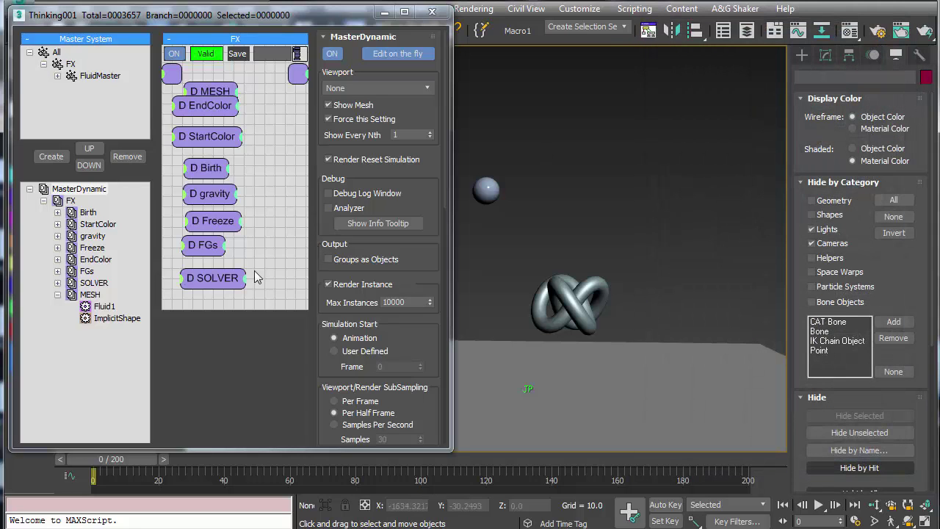
Map the ImplicitShape node's Vector data channel 1 to mapping ID 2
left_click(116, 318)
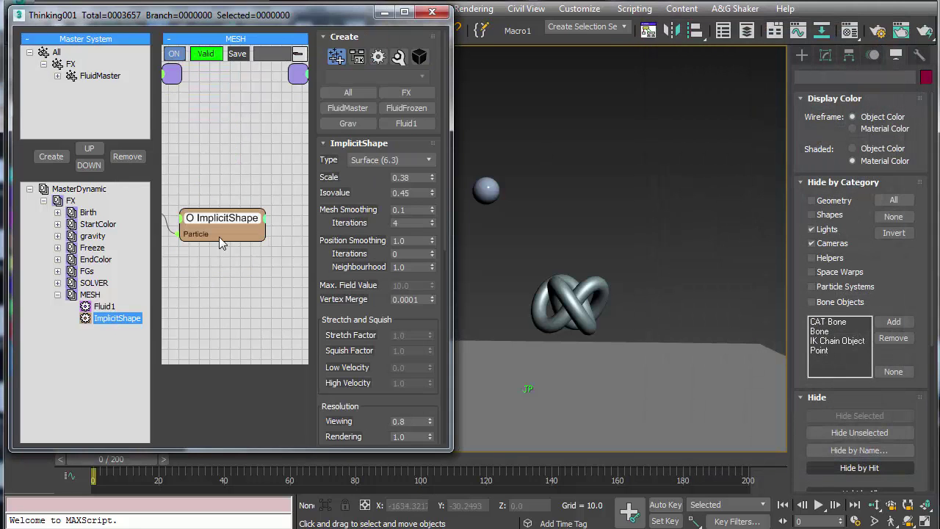
scroll(329, 315, "down", 6)
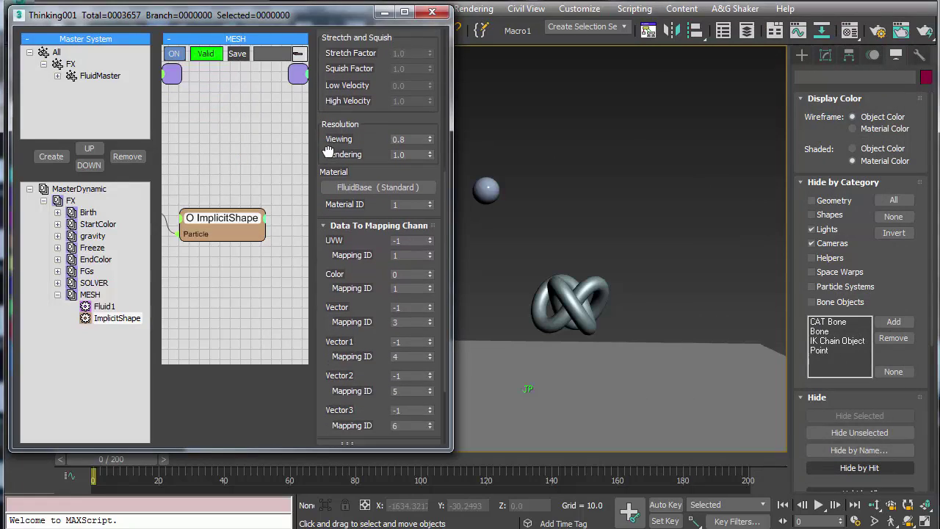
scroll(327, 151, "down", 3)
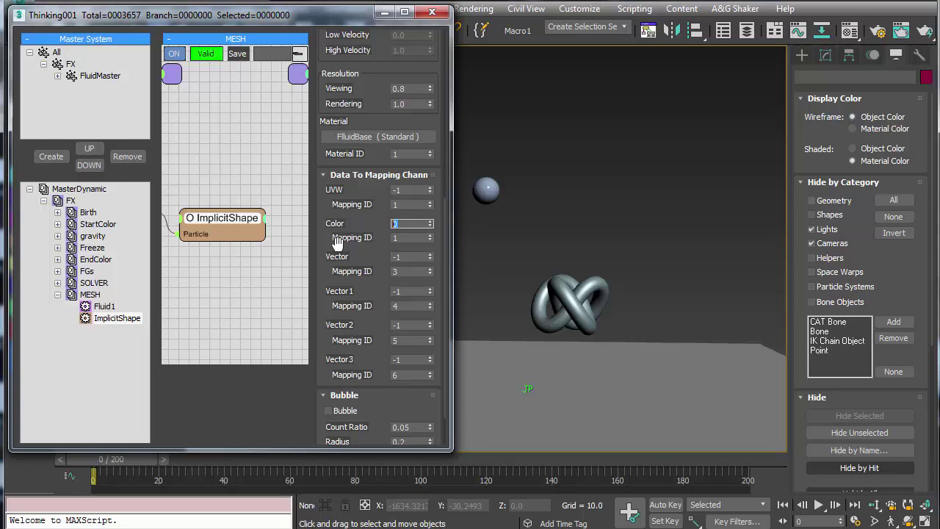
left_click(409, 257)
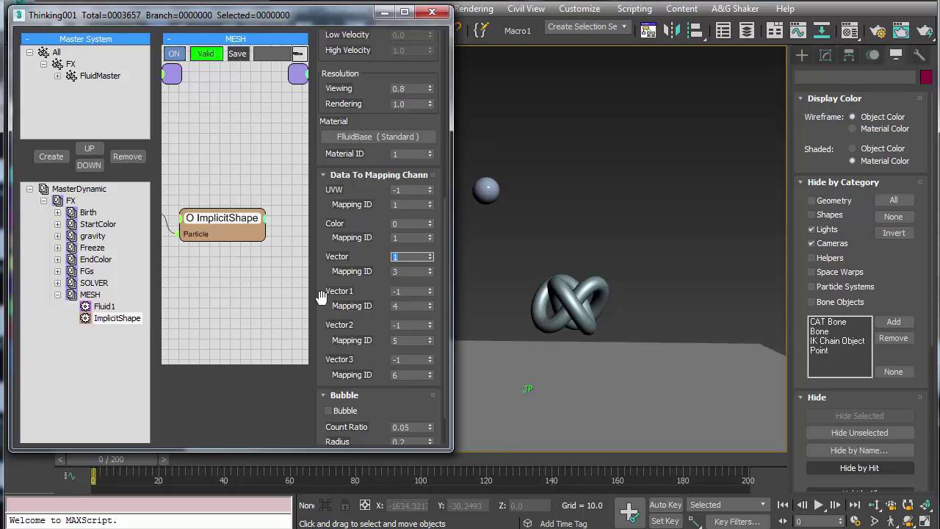
type("1")
key("Tab")
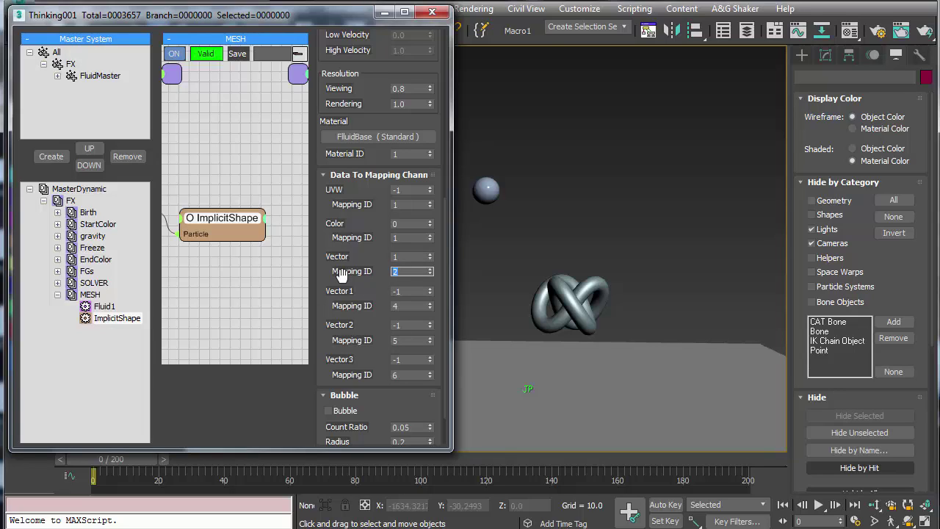
type("2")
left_click(659, 327)
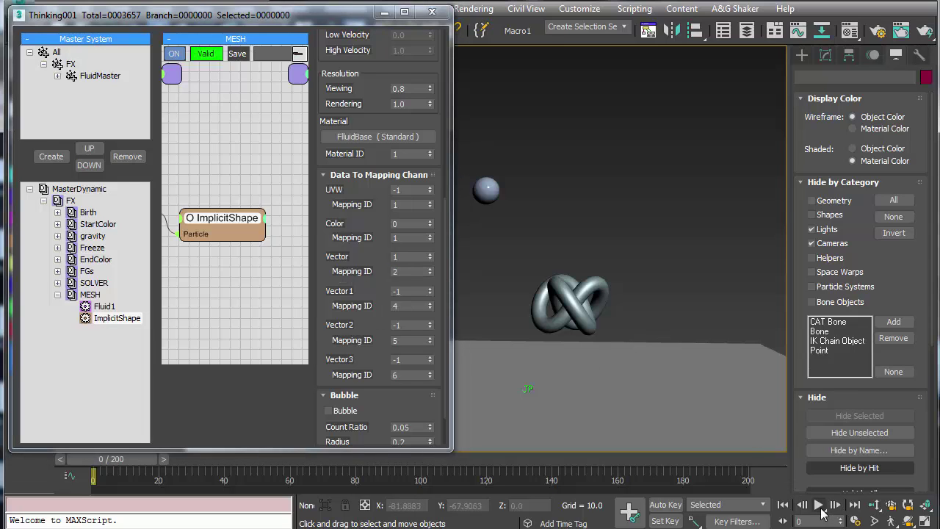
Play the fluid simulation with the new vector mapping and return to frame 0
left_click(819, 507)
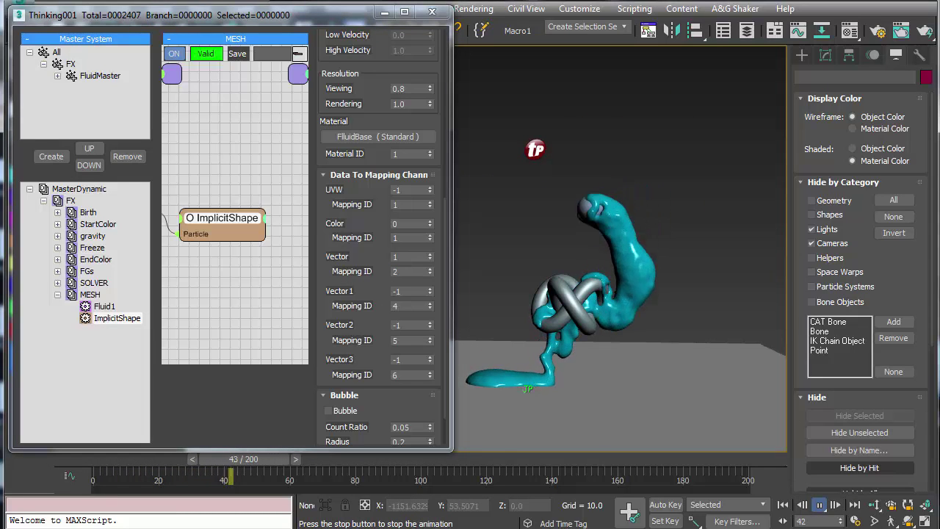
left_click(784, 505)
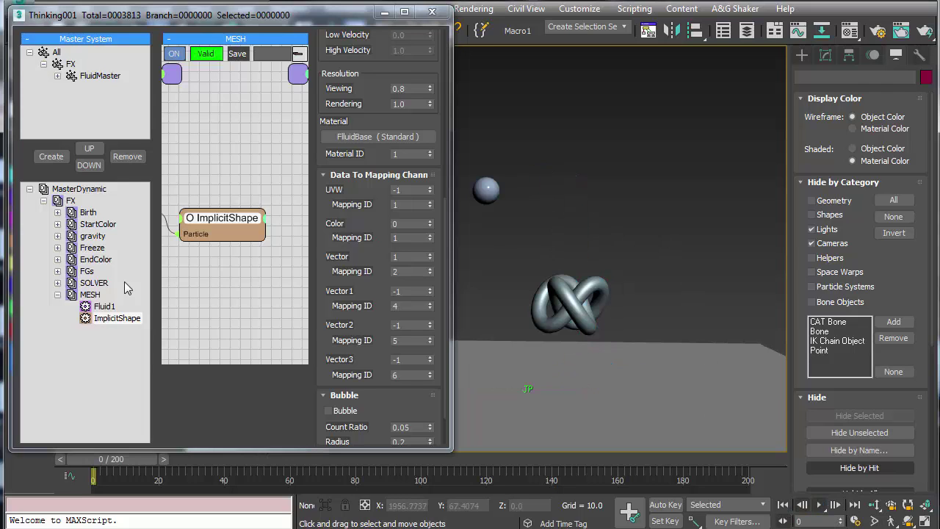
Review the HOT, Threshold and lower ParticleData nodes in the StartColor set
double_click(96, 224)
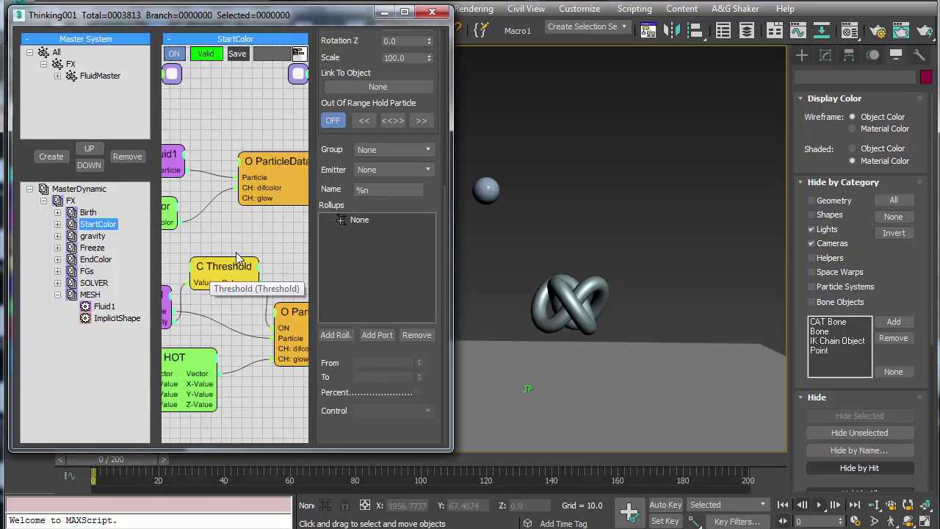
left_click(209, 358)
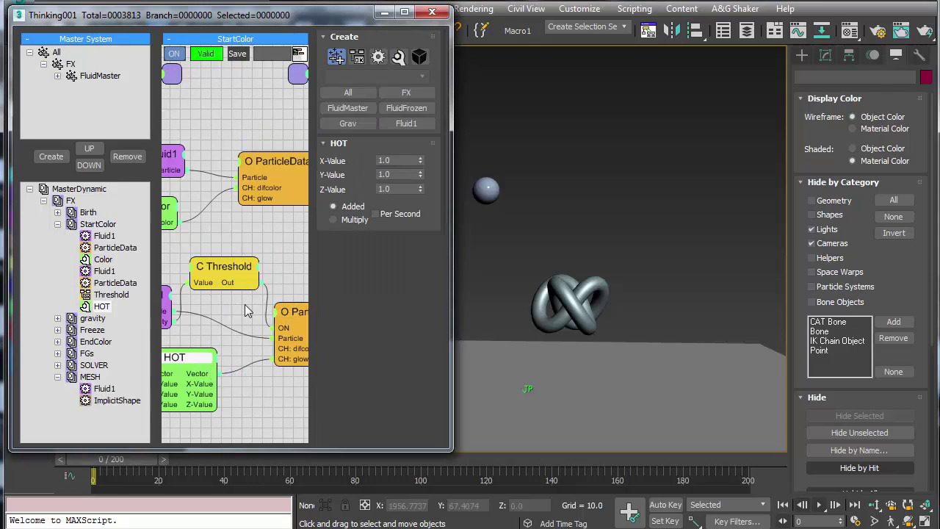
left_click(225, 273)
left_click(281, 342)
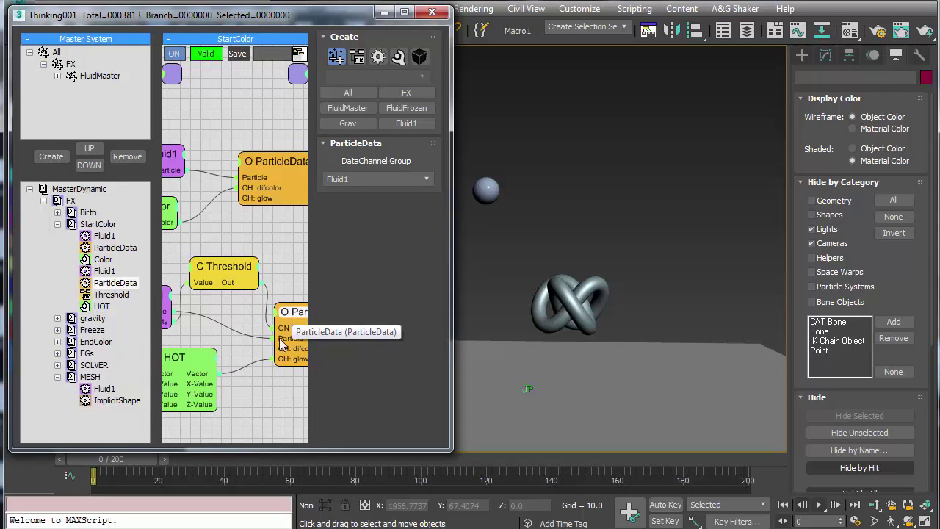
mouse_move(281, 393)
middle_mouse_down()
mouse_move(228, 389)
mouse_move(276, 392)
middle_mouse_up()
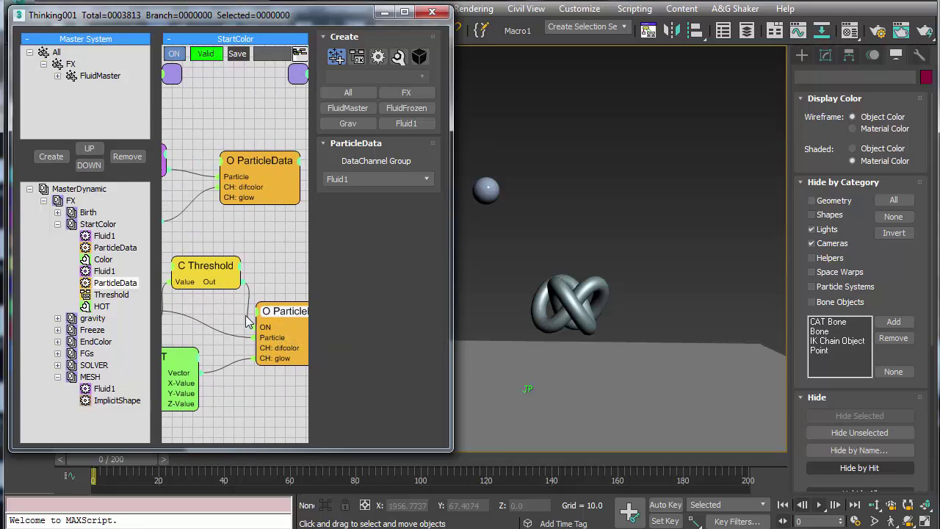
Review FluidMaster's glow data channel and the ImplicitShape node's Vector channel and mapping ID settings
left_click(96, 75)
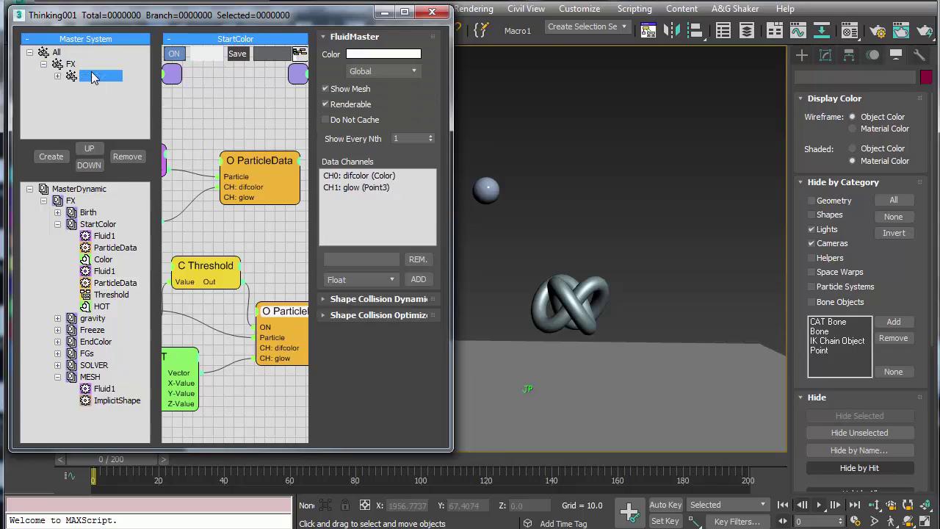
left_click(340, 192)
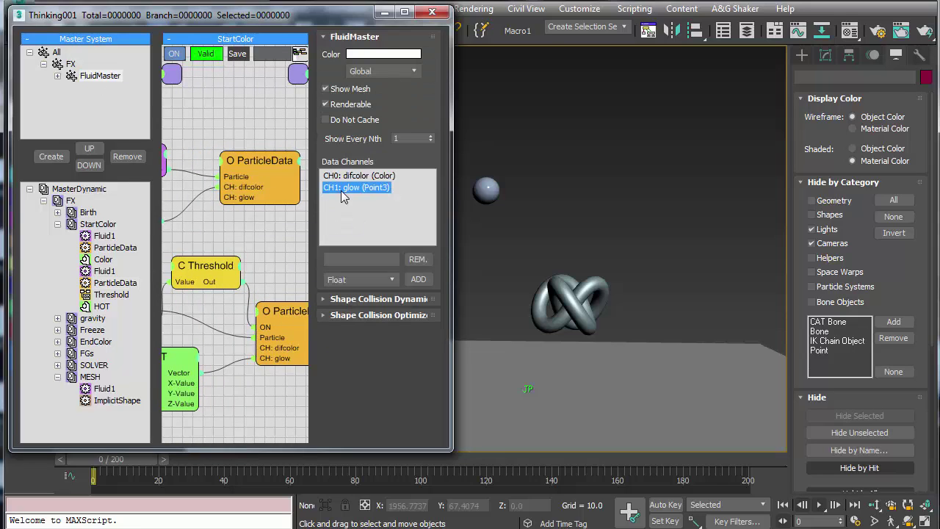
left_click(90, 377)
left_click(224, 229)
scroll(327, 357, "down", 5)
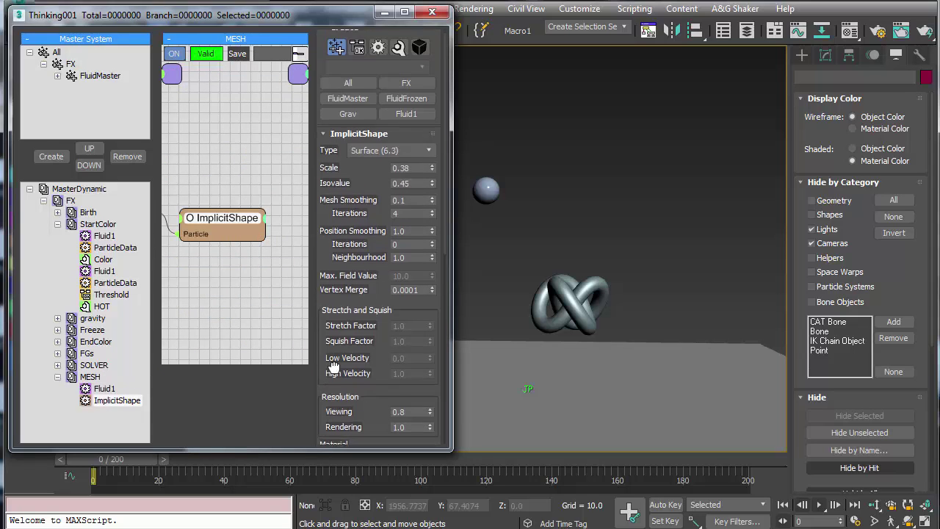
scroll(334, 346, "down", 2)
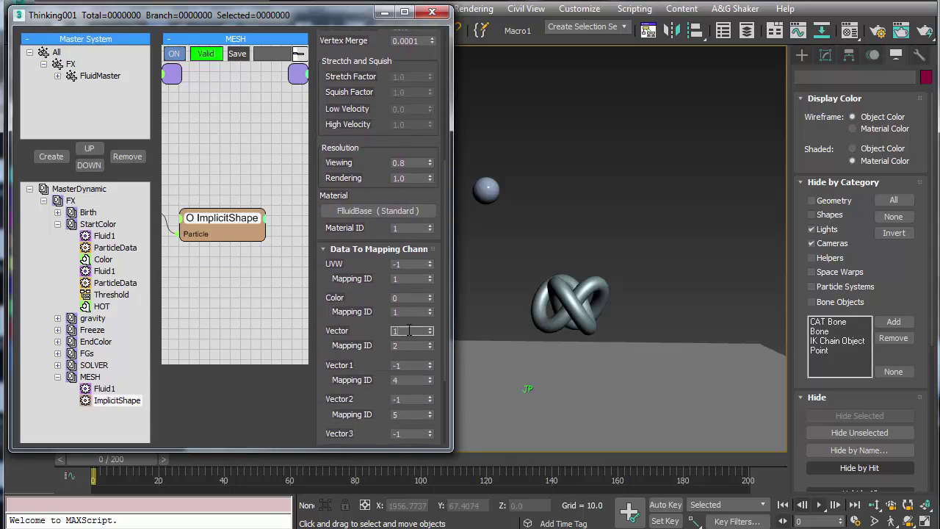
key("Tab")
Test-render the PhysCamera001 sequence without an assigned output file, cancel it partway and close the rendered frame window
left_click(430, 13)
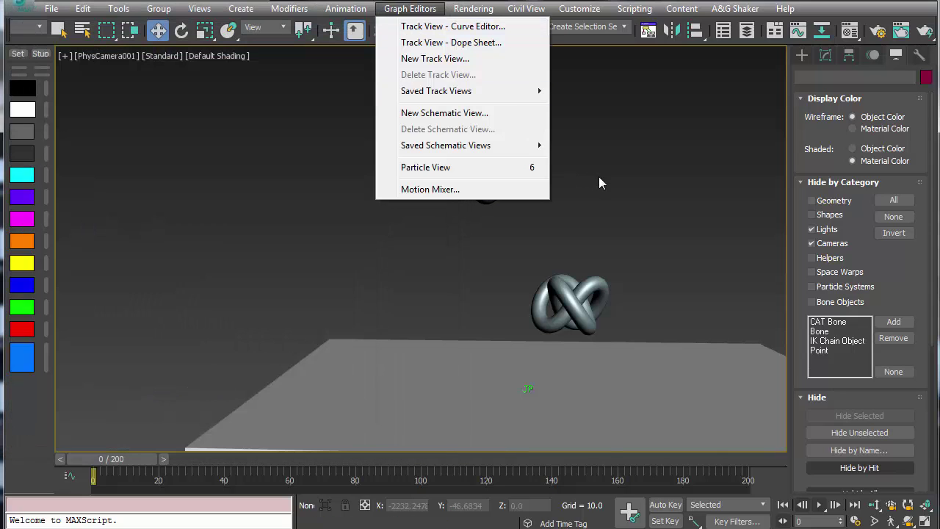
middle_click_drag(655, 194, 558, 222)
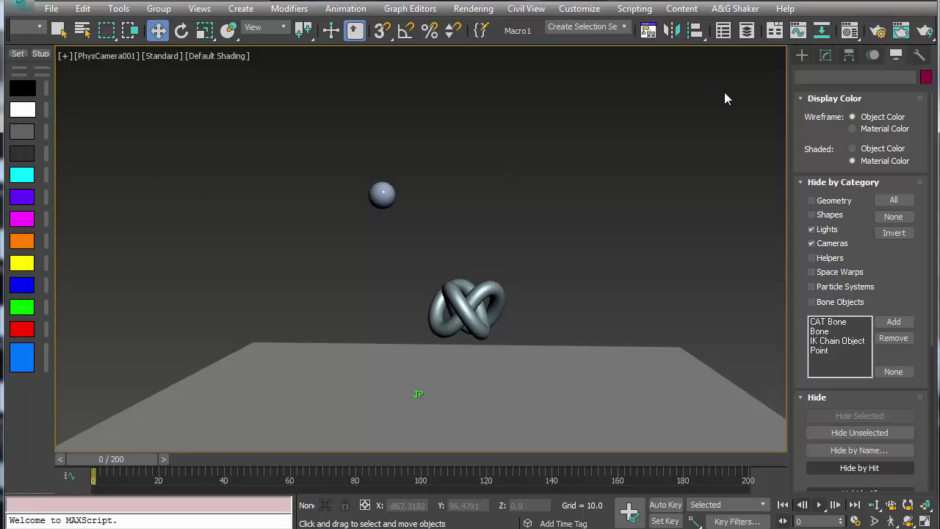
left_click(922, 32)
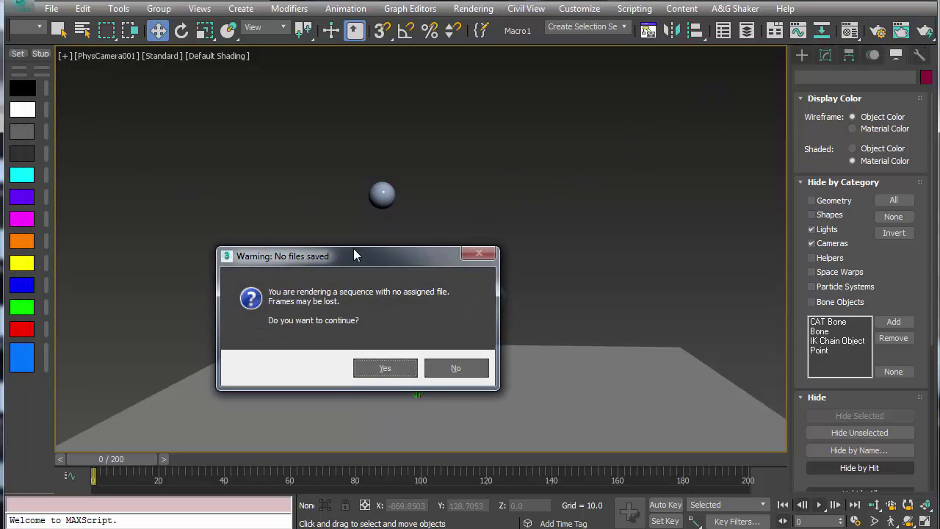
left_click_drag(353, 253, 619, 81)
left_click(651, 196)
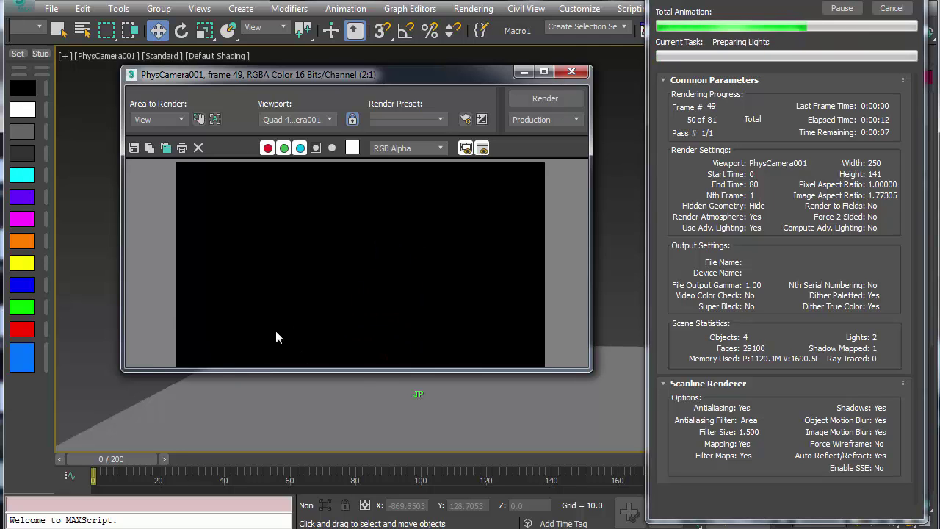
left_click(885, 13)
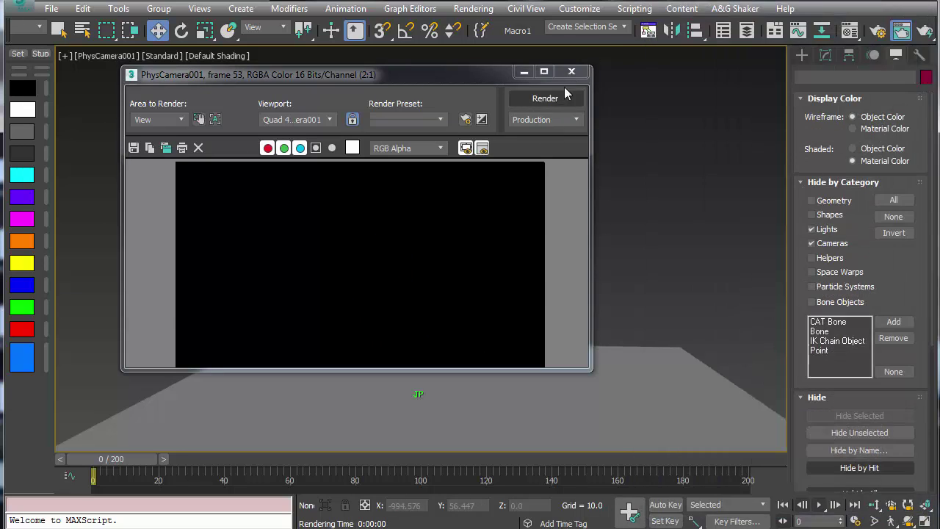
left_click(571, 72)
Play the simulation to frame 45 and turn off Shaded for Thinking001's vertex channel display in its object properties
left_click(818, 505)
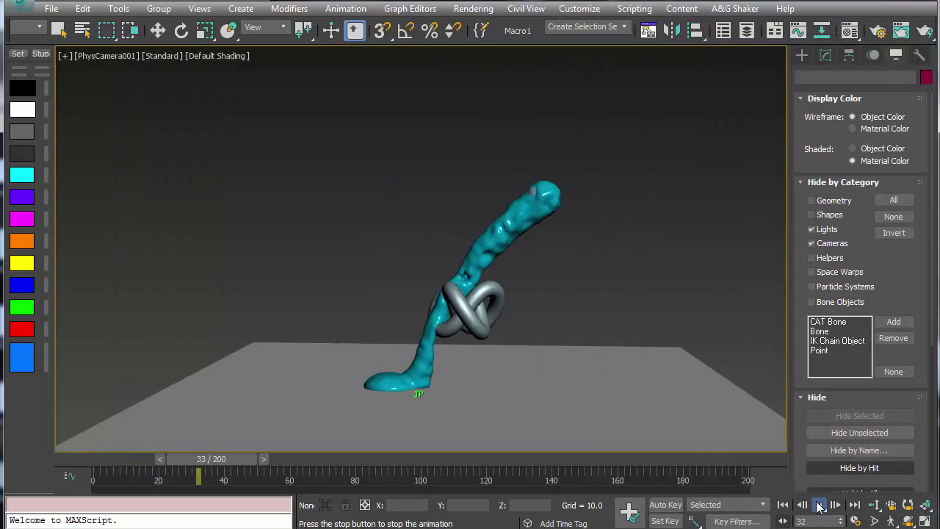
left_click(818, 505)
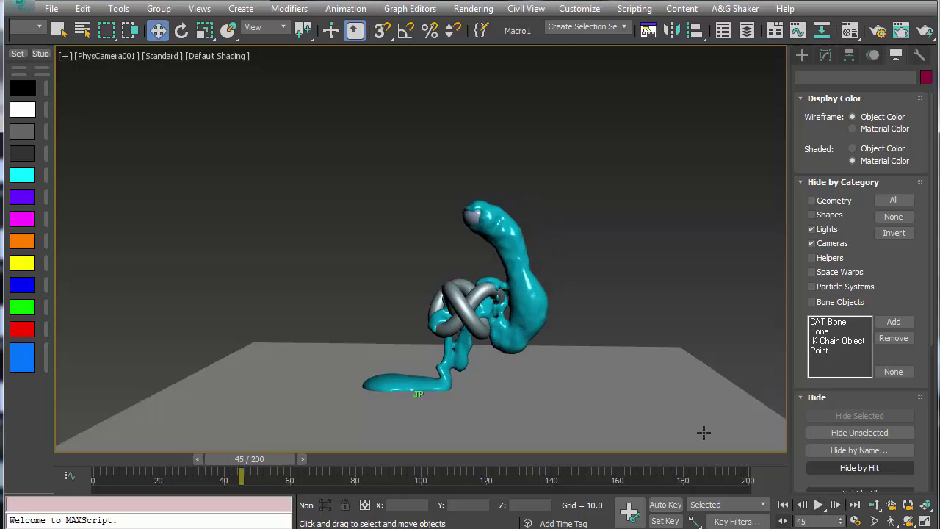
left_click(517, 323)
right_click(517, 323)
left_click(537, 436)
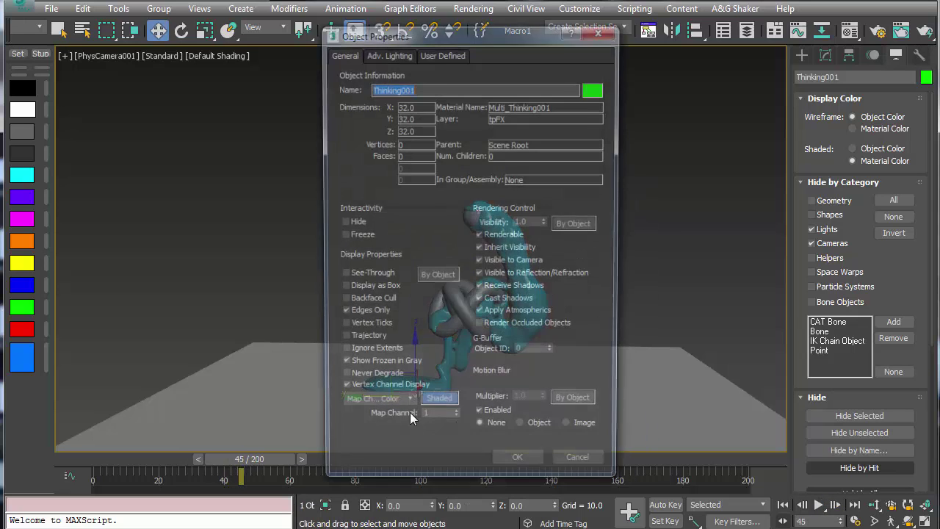
left_click(438, 407)
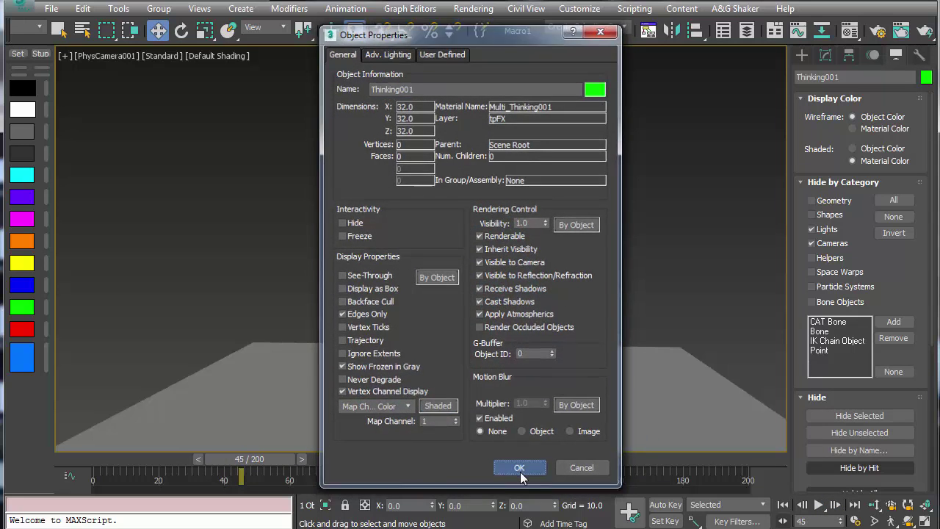
left_click(519, 469)
Replay the simulation from frame 0 to frame 30 with the unshaded vertex channel display
left_click(782, 505)
left_click(817, 505)
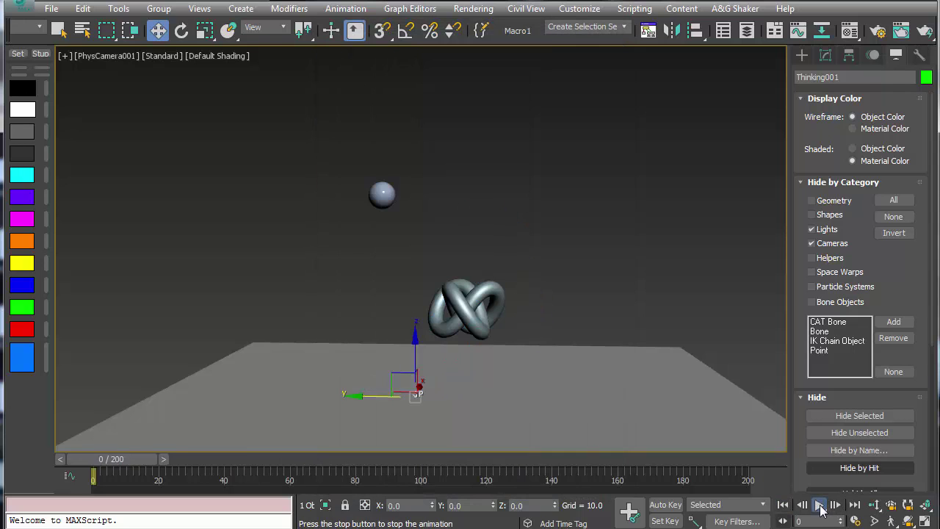
left_click(817, 505)
key("w")
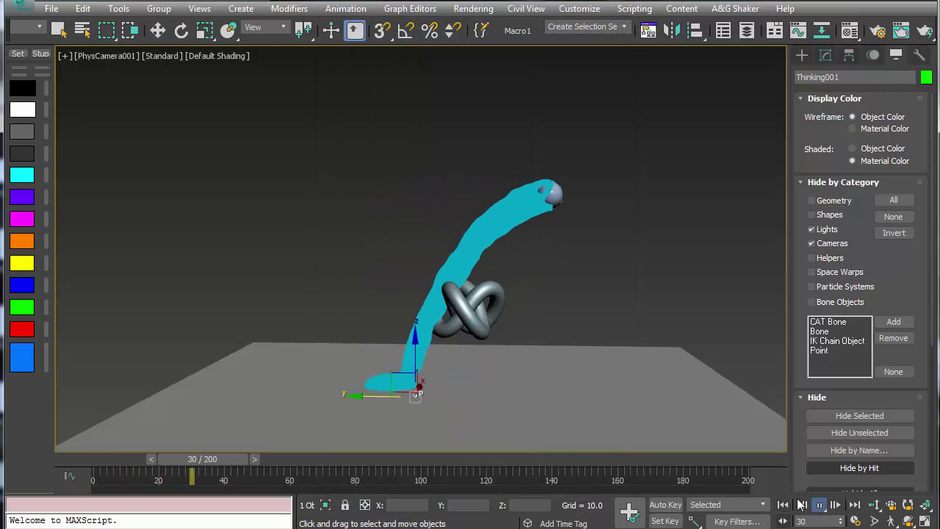
Turn Shaded back on for Thinking001's vertex channel display in its object properties
right_click(465, 246)
left_click(476, 354)
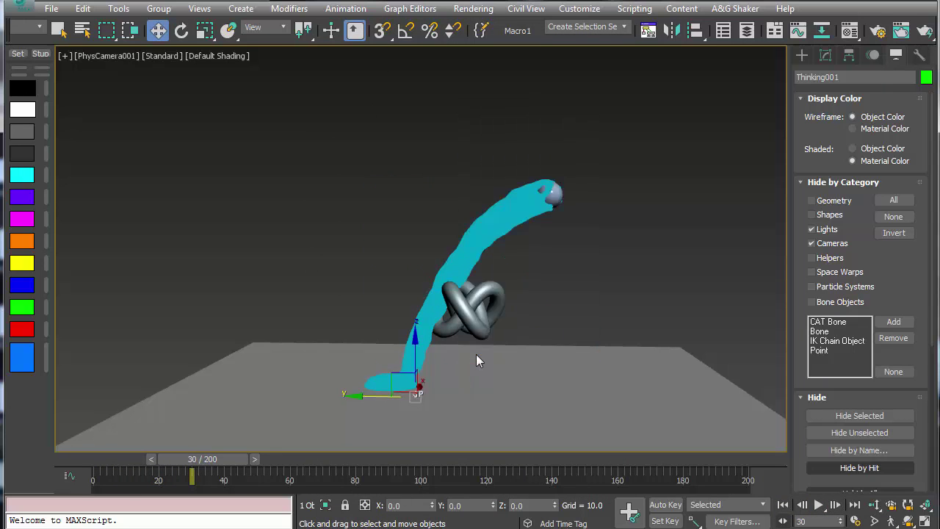
left_click(435, 408)
left_click(504, 468)
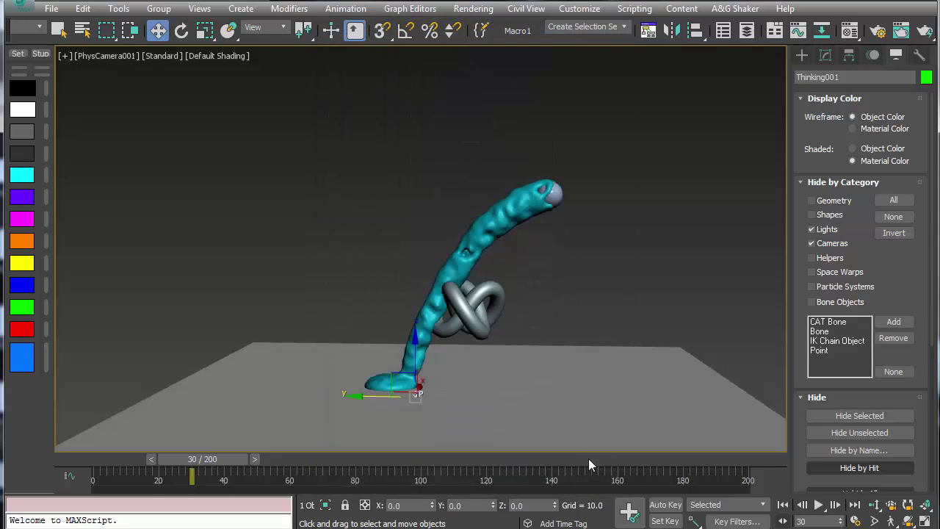
Continue playing the simulation with shaded vertex colors, return to frame 0 and deselect Thinking001
left_click(816, 507)
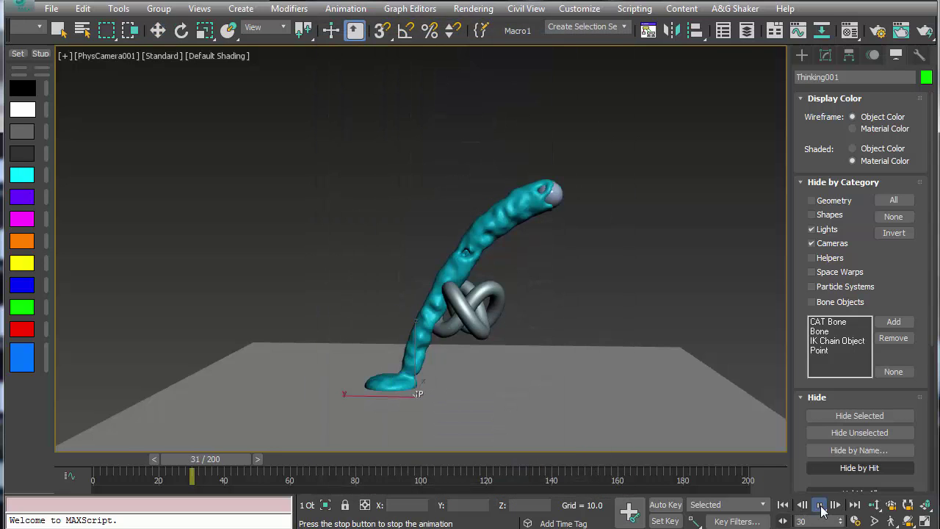
left_click(783, 505)
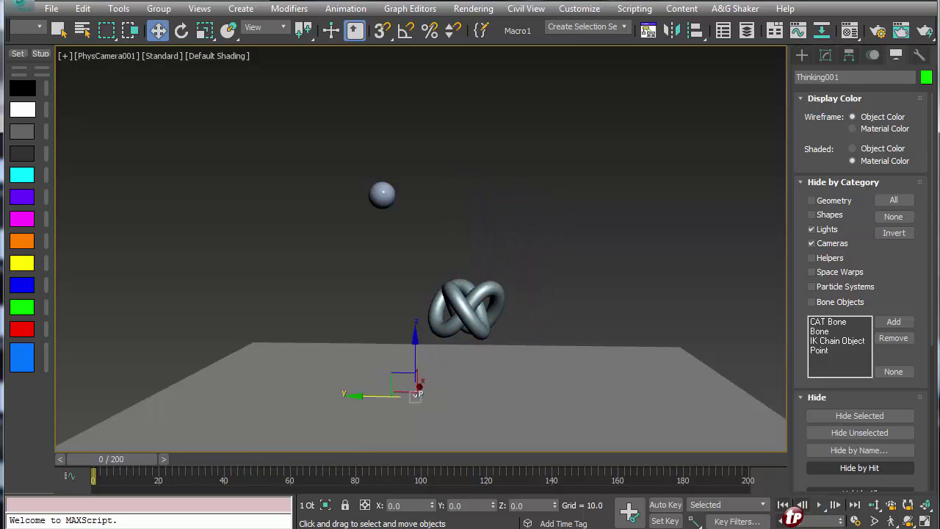
left_click(637, 286)
Reopen the Thinking001 editor, display the StartColor set and widen the window to show its whole node network
key("alt+Tab")
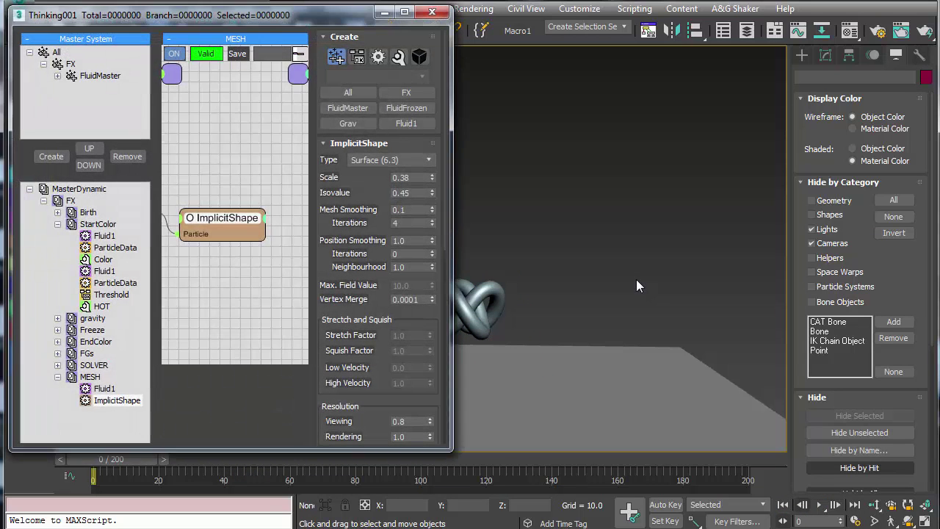
middle_click_drag(536, 231, 692, 246)
middle_click_drag(597, 234, 635, 234)
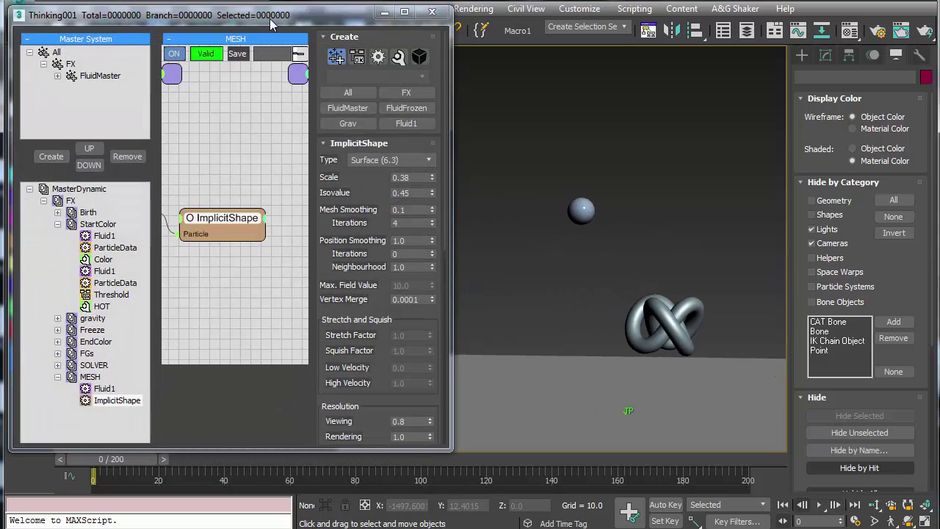
left_click_drag(261, 6, 267, 24)
left_click_drag(451, 154, 471, 154)
left_click(59, 229)
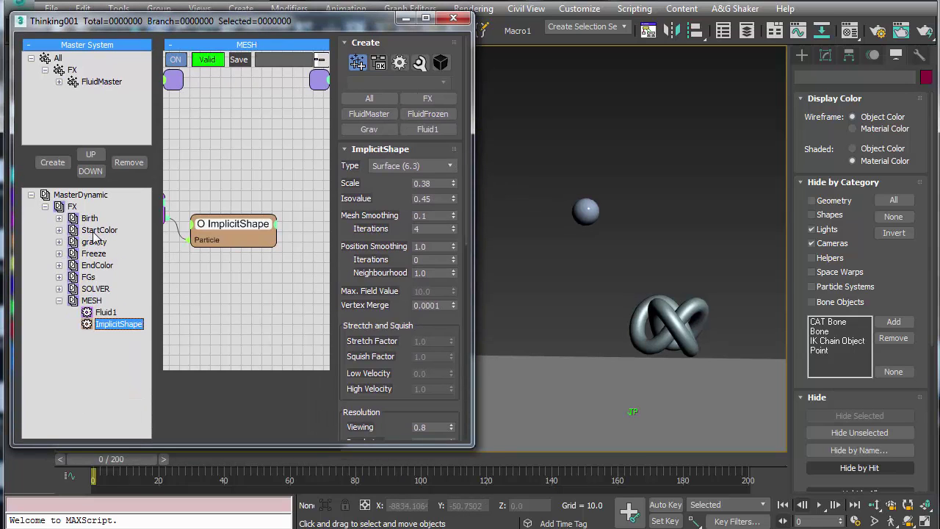
left_click(94, 232)
left_click_drag(472, 283, 633, 283)
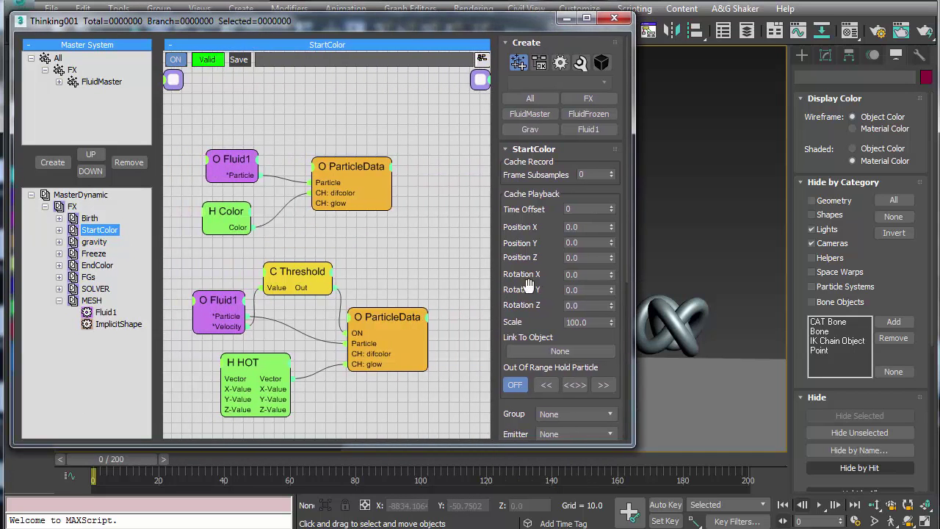
Collapse the HOT node, move it lower and place a copy of the Color node just above it
double_click(243, 335)
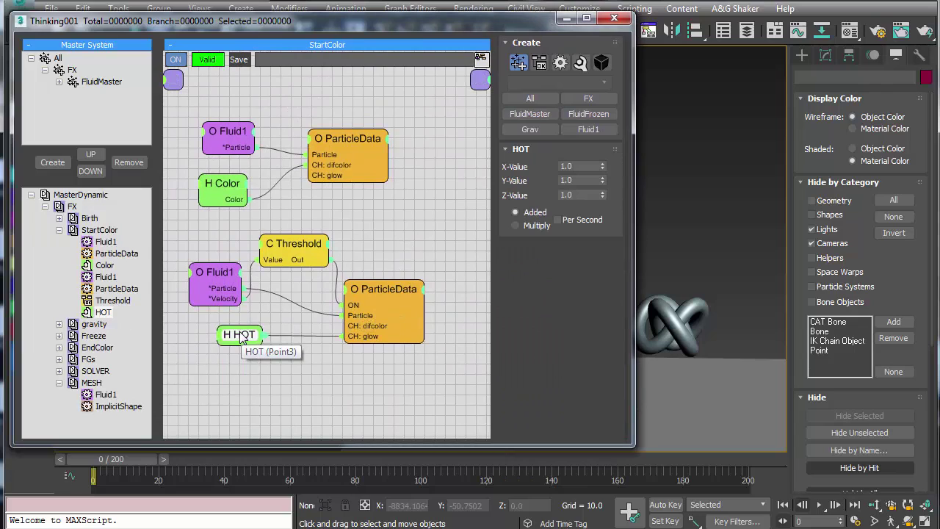
left_click_drag(242, 335, 217, 372)
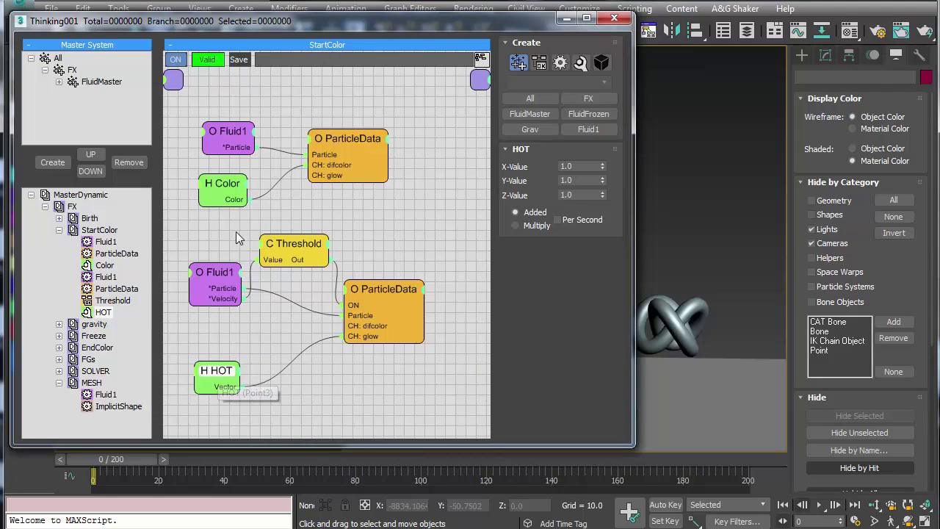
left_click(219, 188)
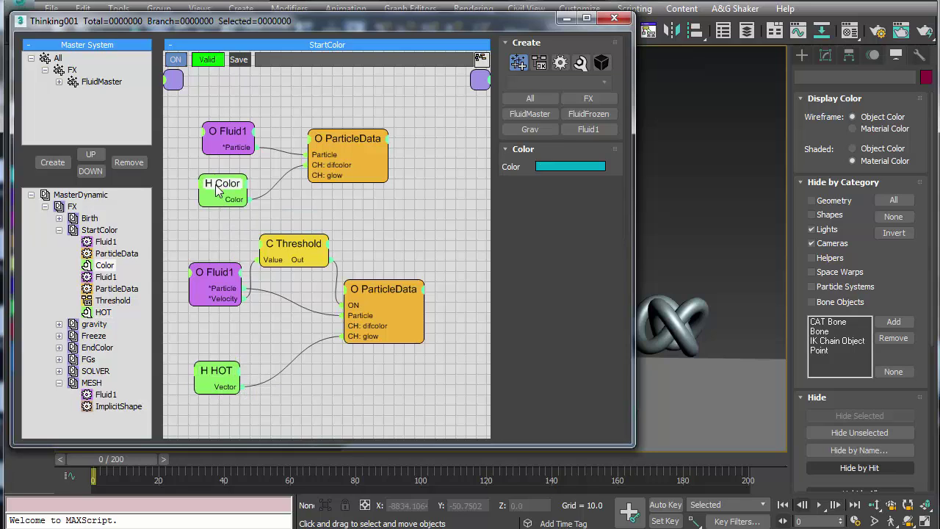
left_click_drag(219, 185, 218, 335, "shift")
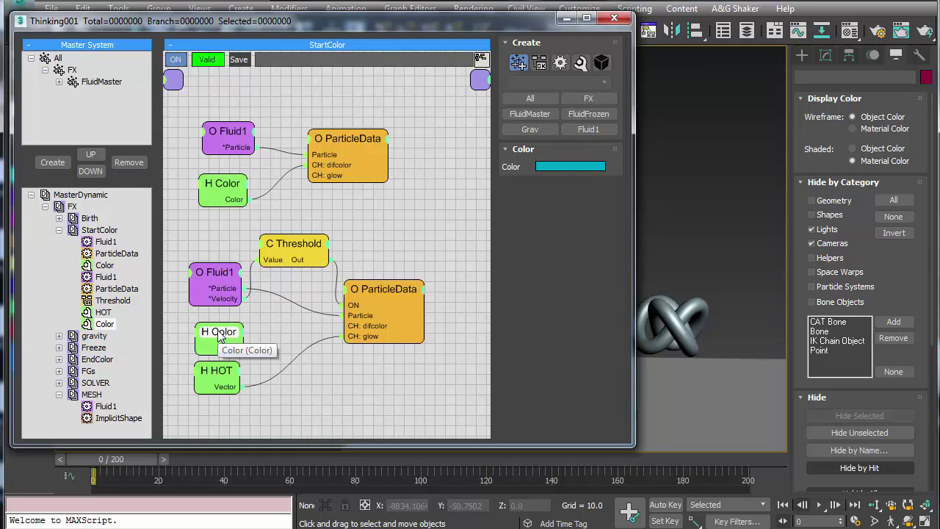
Set the copied Color node to red (255, 0, 0) and connect it to the lower ParticleData node's difcolor channel
left_click(558, 169)
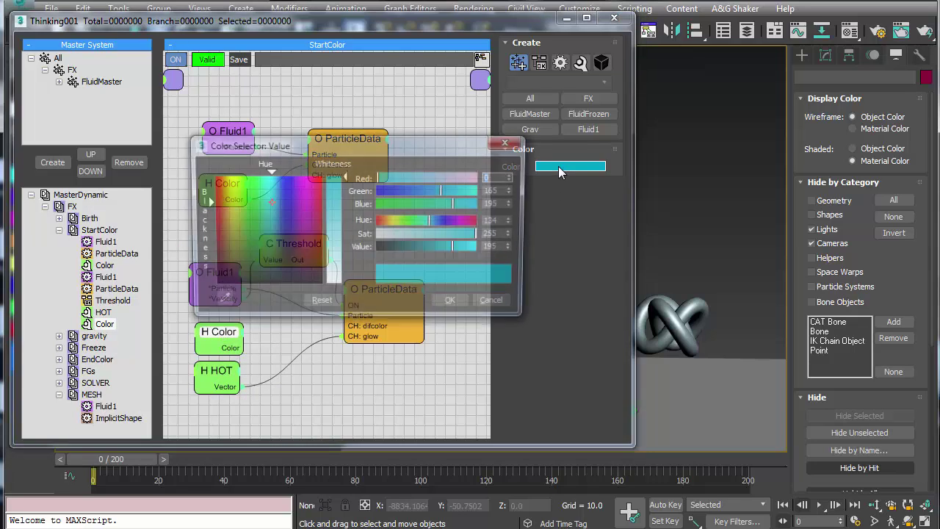
left_click_drag(263, 213, 210, 174)
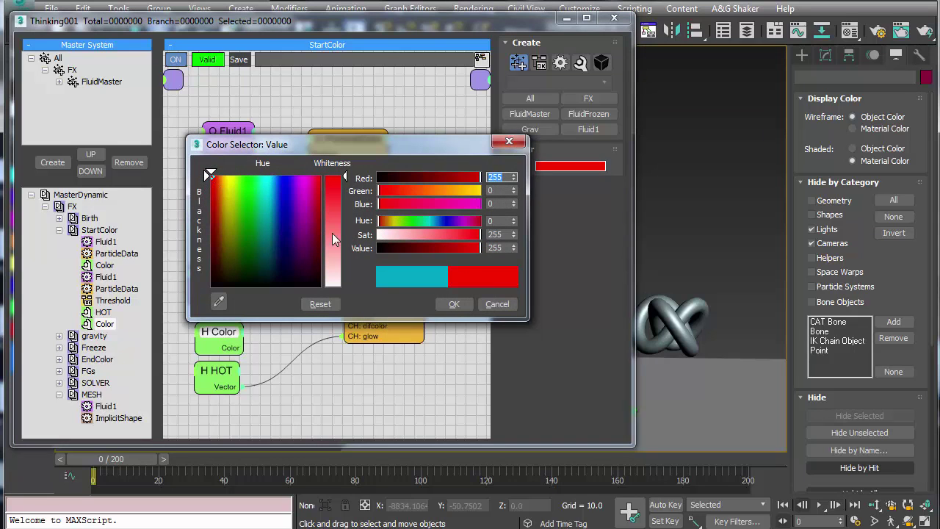
left_click(450, 304)
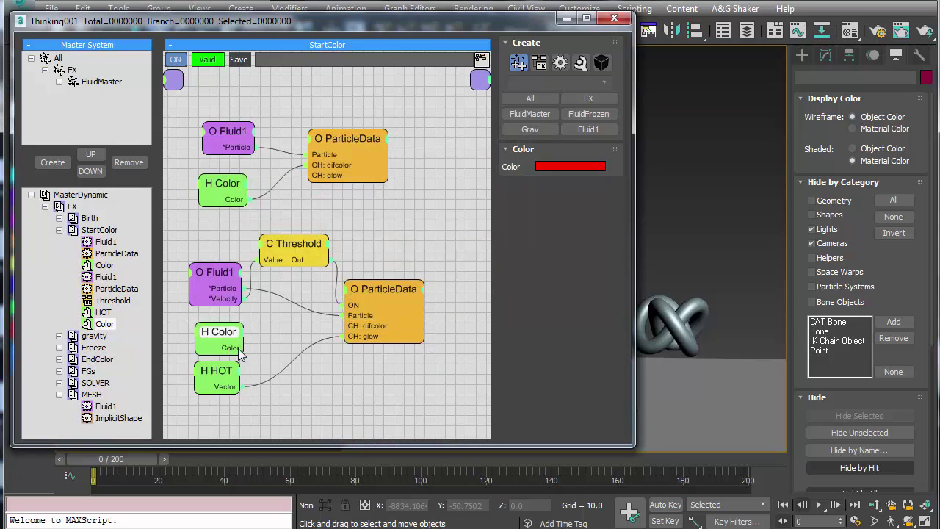
left_click_drag(244, 348, 355, 330)
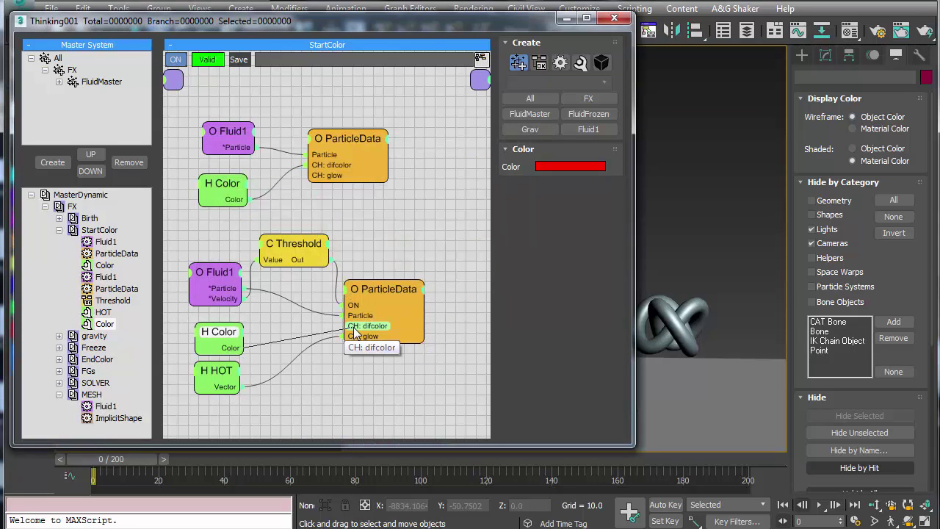
Close the Thinking001 editor and play the simulation past frame 60 to check the threshold-driven red coloring
left_click(614, 19)
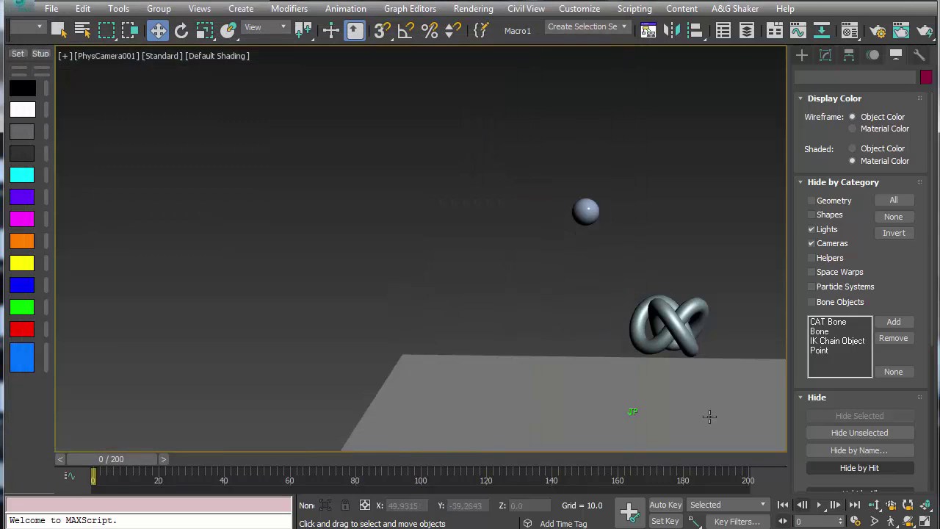
left_click(818, 505)
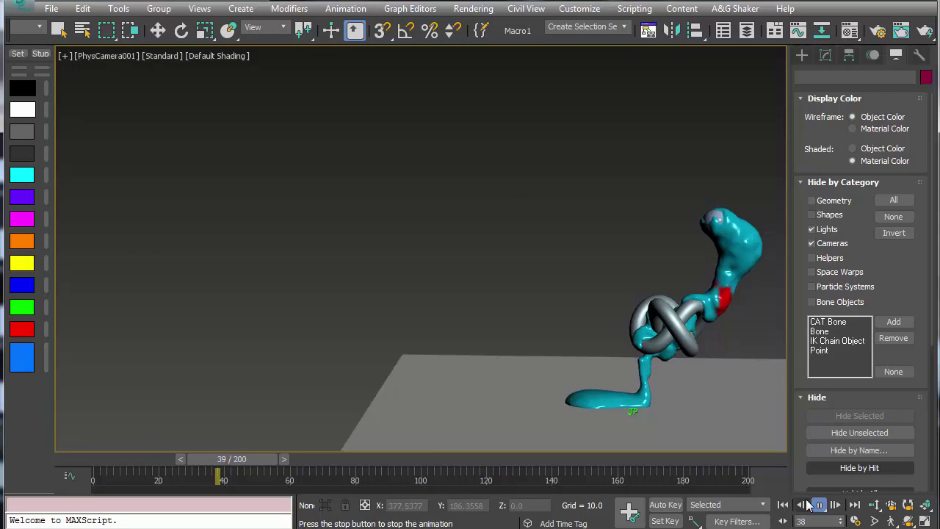
middle_click_drag(680, 381, 471, 356)
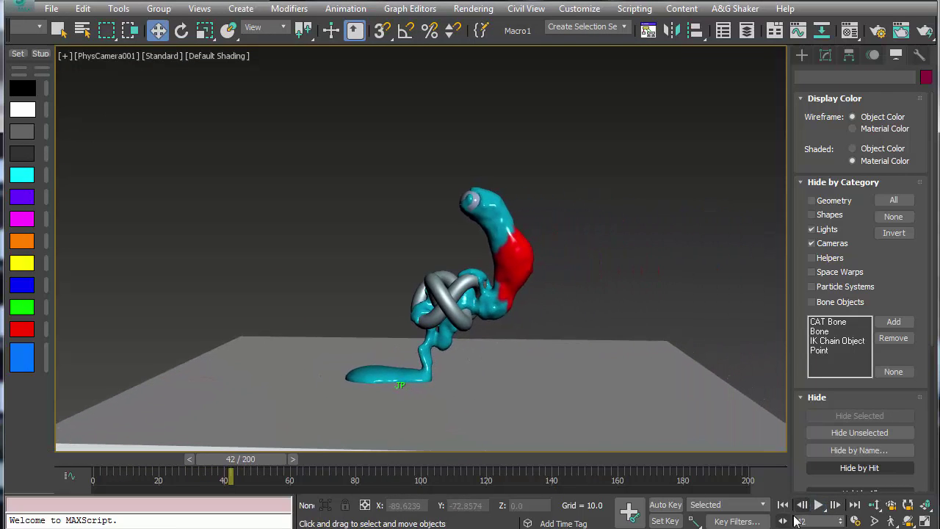
left_click(819, 506)
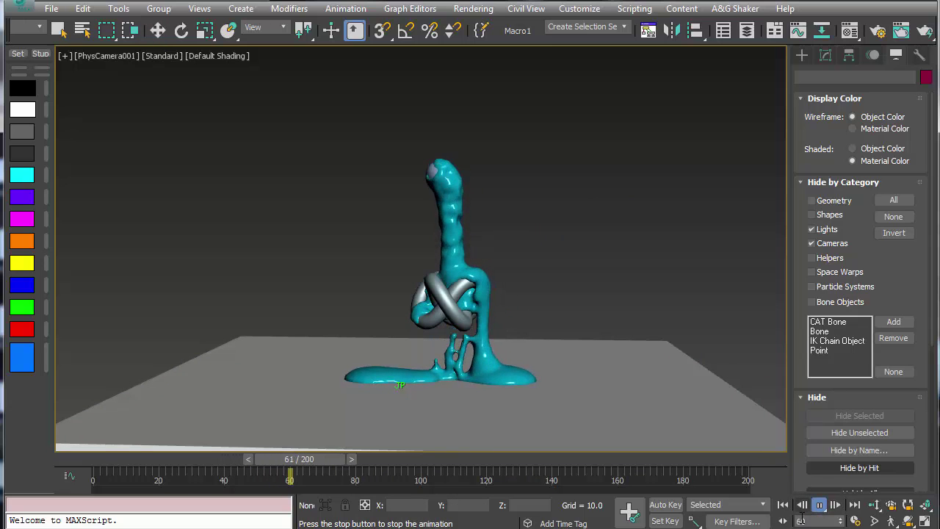
Replay the simulation from the start, stop it at about frame 39 and return to frame 0
left_click(783, 505)
left_click(819, 506)
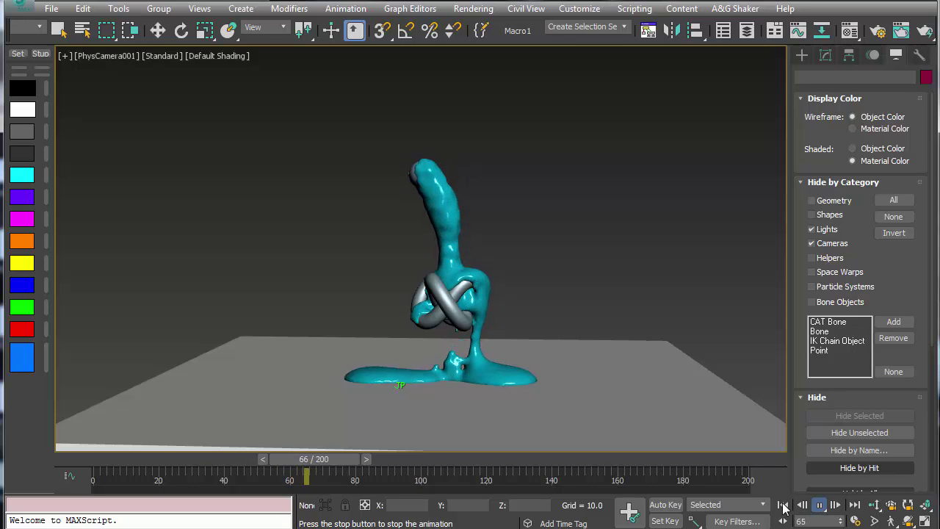
left_click(783, 506)
left_click(818, 506)
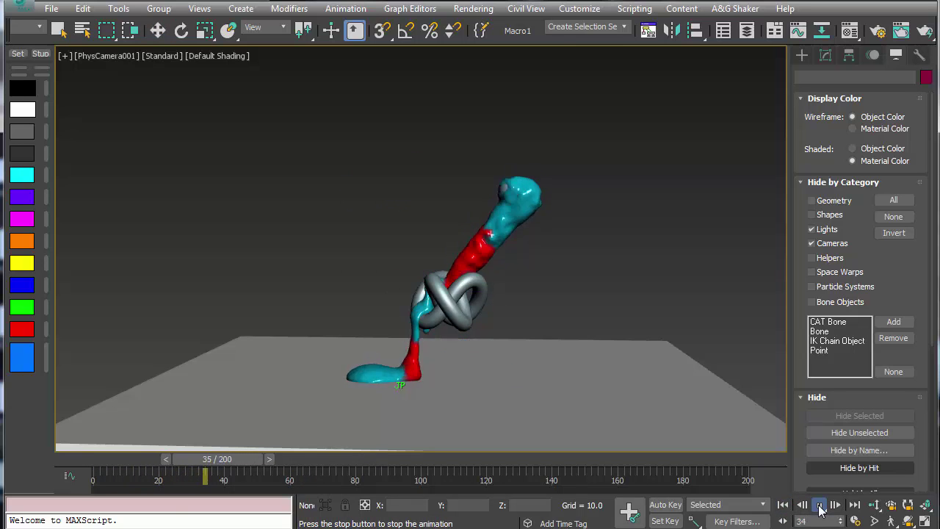
left_click(819, 505)
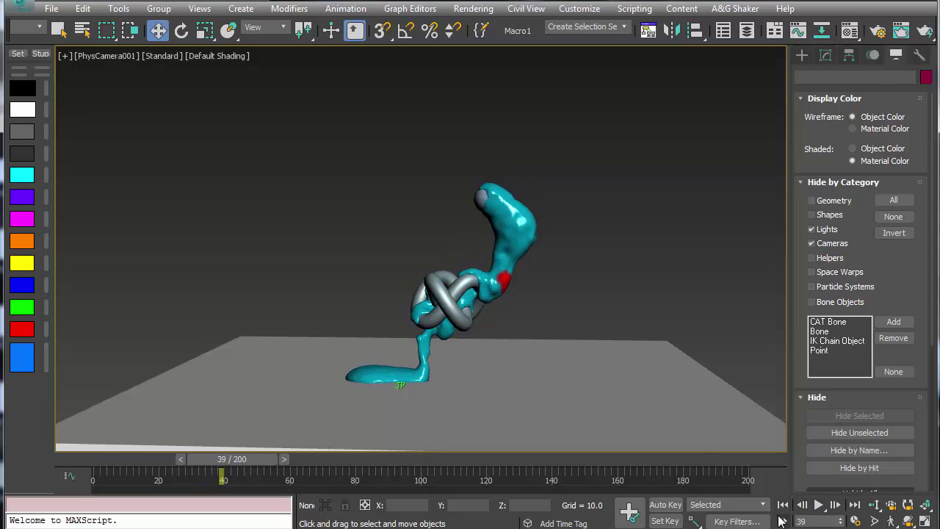
left_click(782, 505)
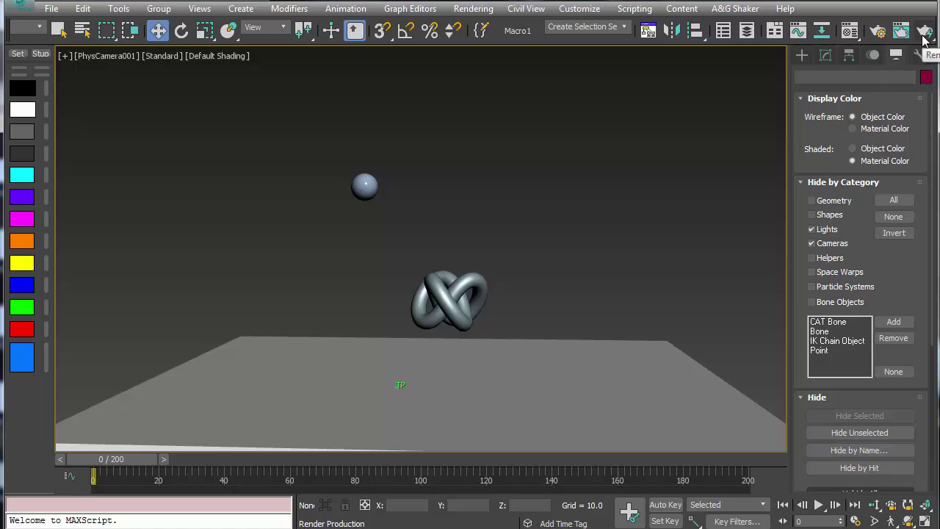
Bring up the PhysCamera001 render of frame 80 for review and close the rendered frame window
left_click(878, 30)
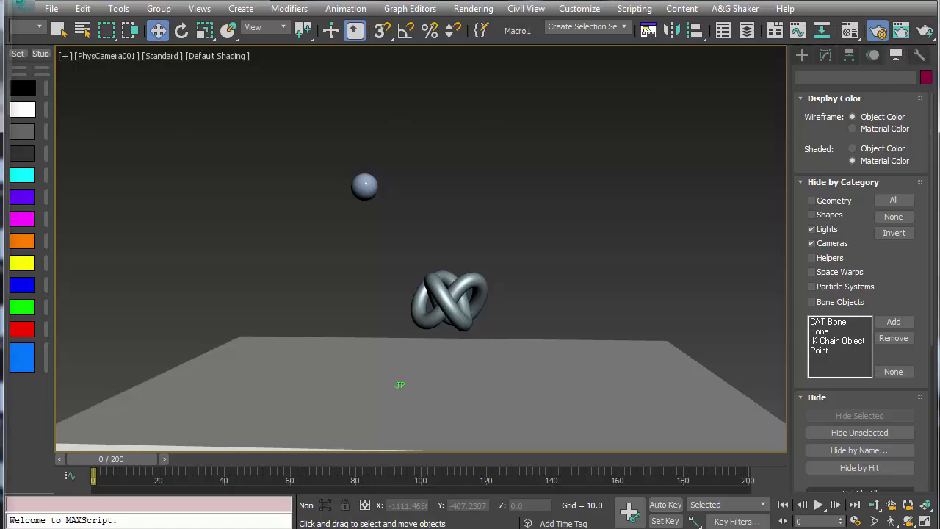
left_click(924, 32)
left_click(377, 374)
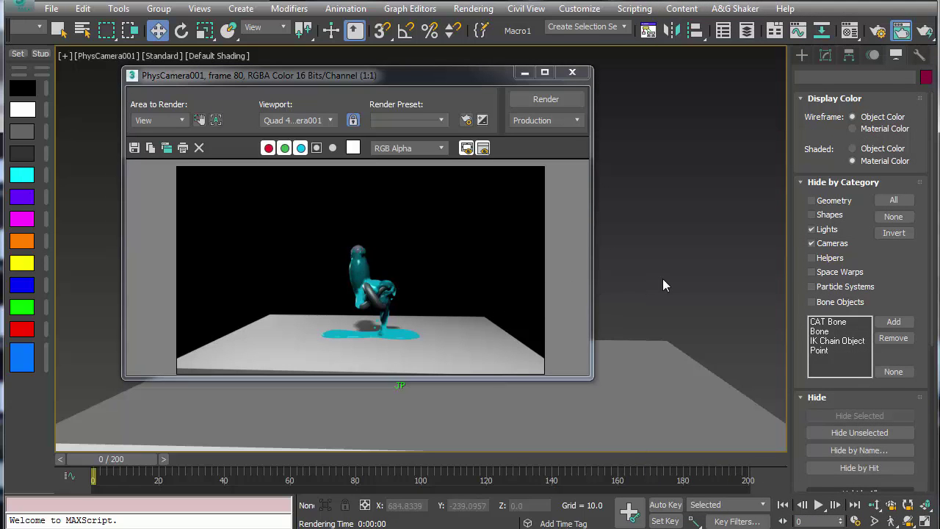
left_click(572, 72)
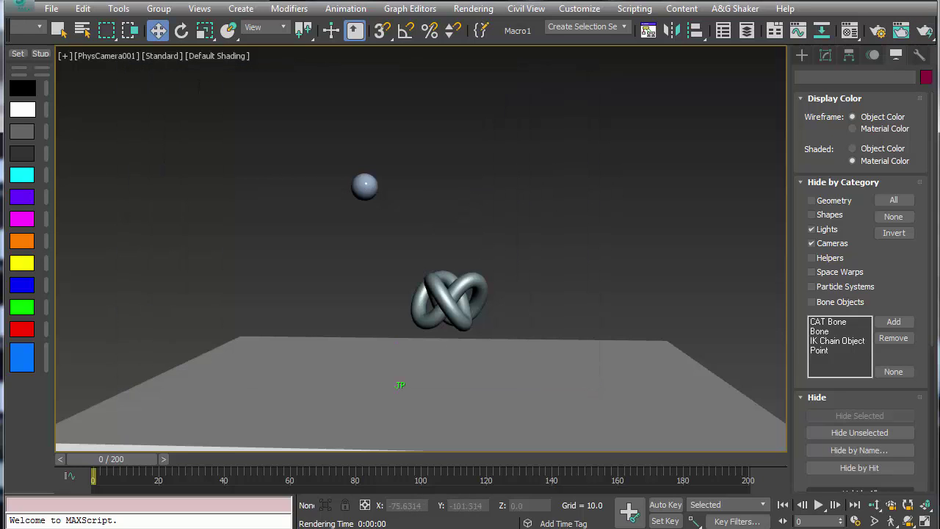
Inspect the FluidBase material's shader and Blinn parameters in the Material Editor and close it
left_click(850, 34)
left_click_drag(768, 33, 656, 32)
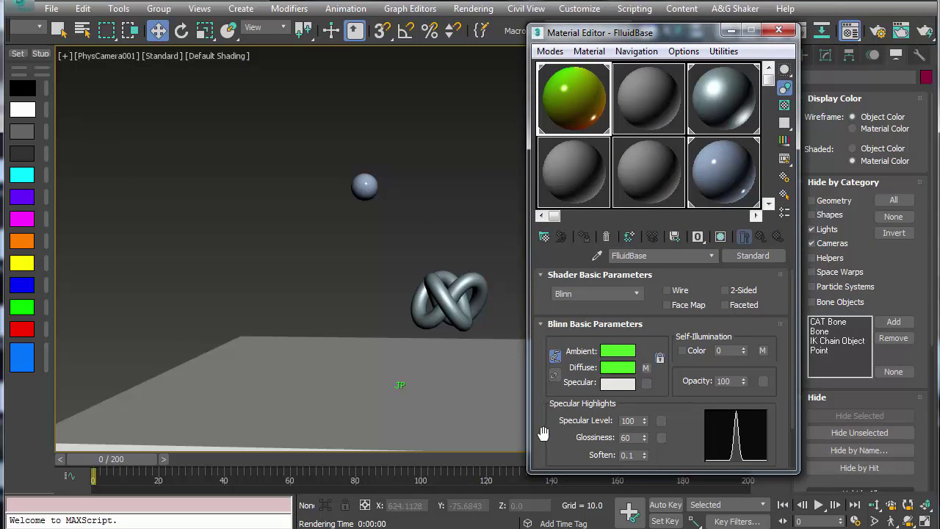
scroll(543, 433, "down", 1)
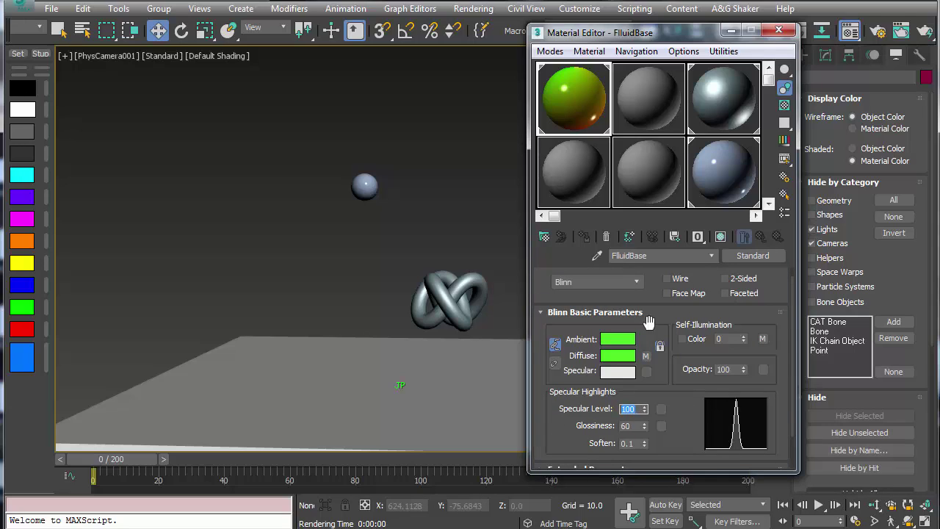
left_click(779, 32)
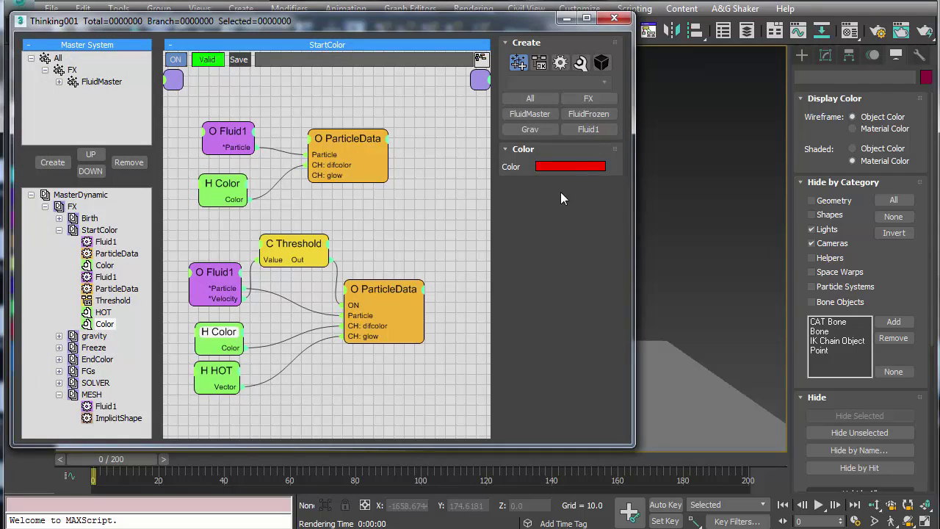
Show FluidMaster's data channels with the FluidBase material beside the Thinking001 editor, and select the upper Color node in StartColor
left_click(101, 83)
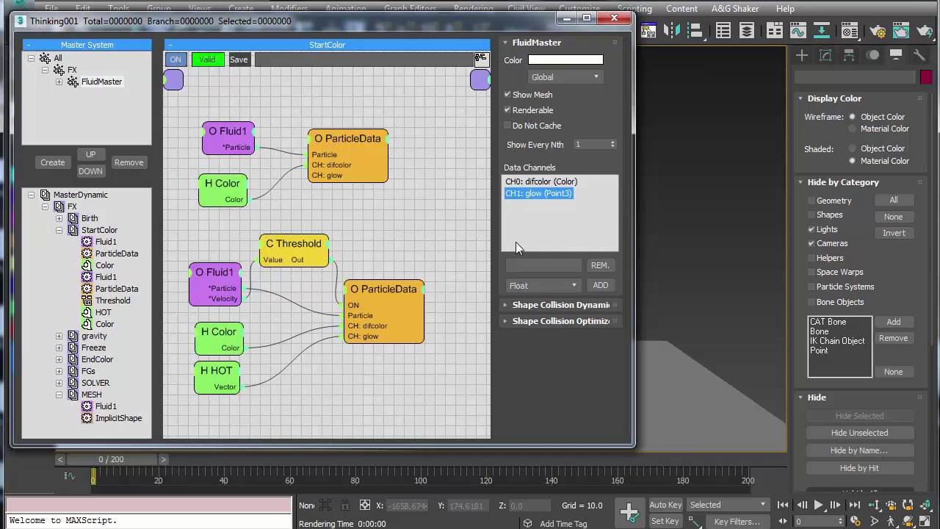
left_click(843, 33)
left_click_drag(602, 28, 742, 28)
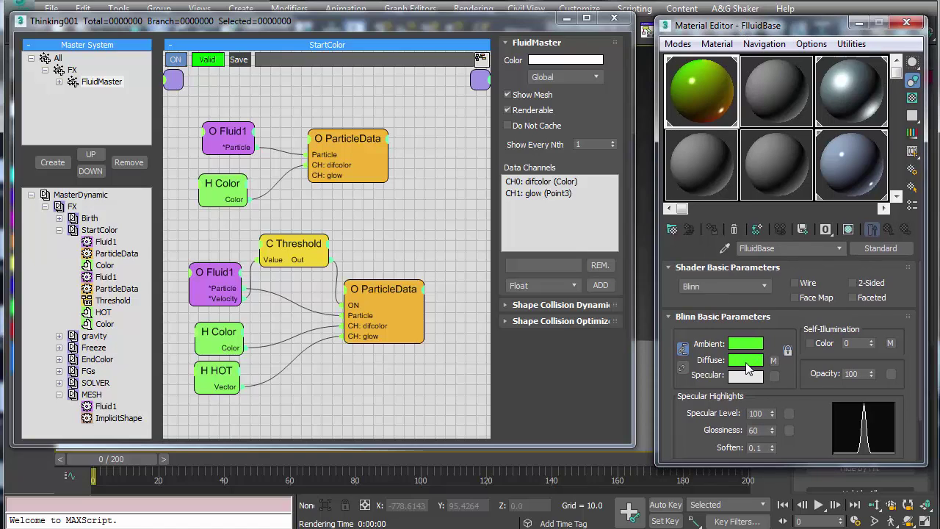
left_click_drag(220, 193, 199, 190)
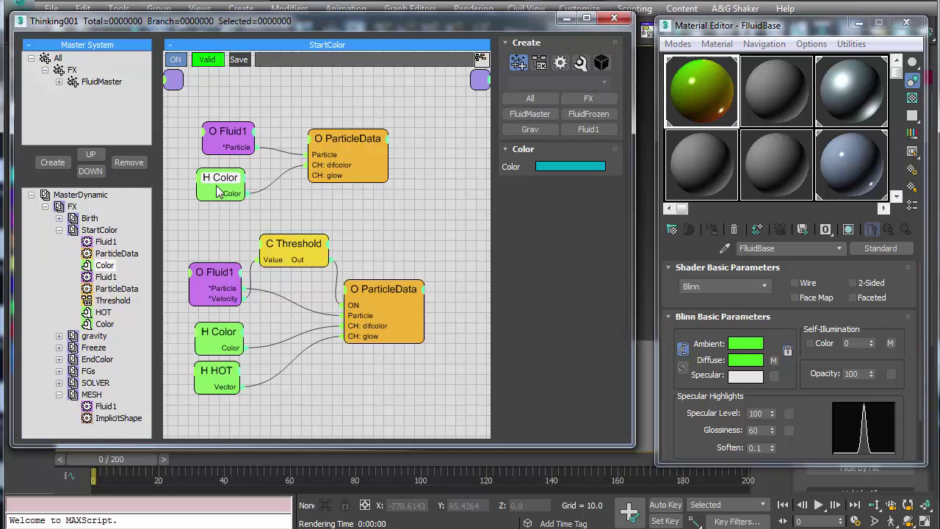
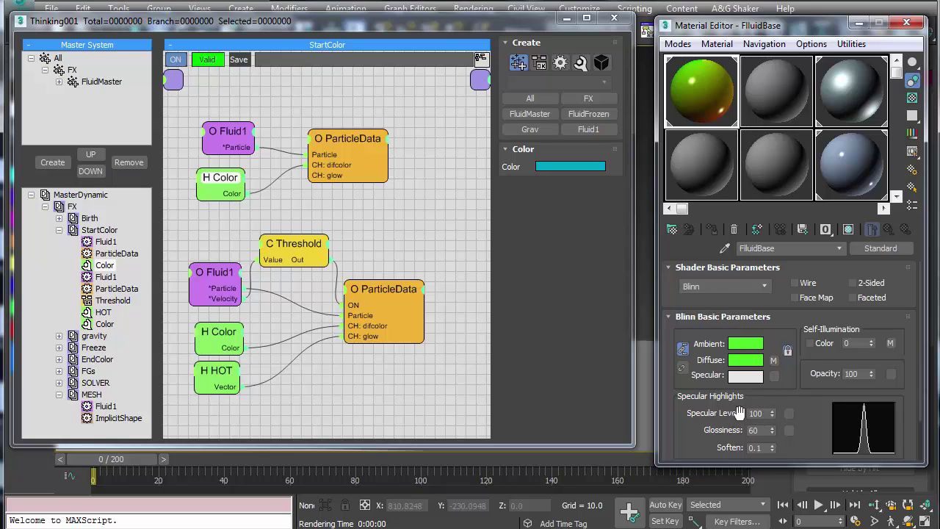
Try a specular level of 2 on the FluidBase material, restore it to 100 and close the Material Editor
left_click_drag(764, 413, 688, 415)
type("2")
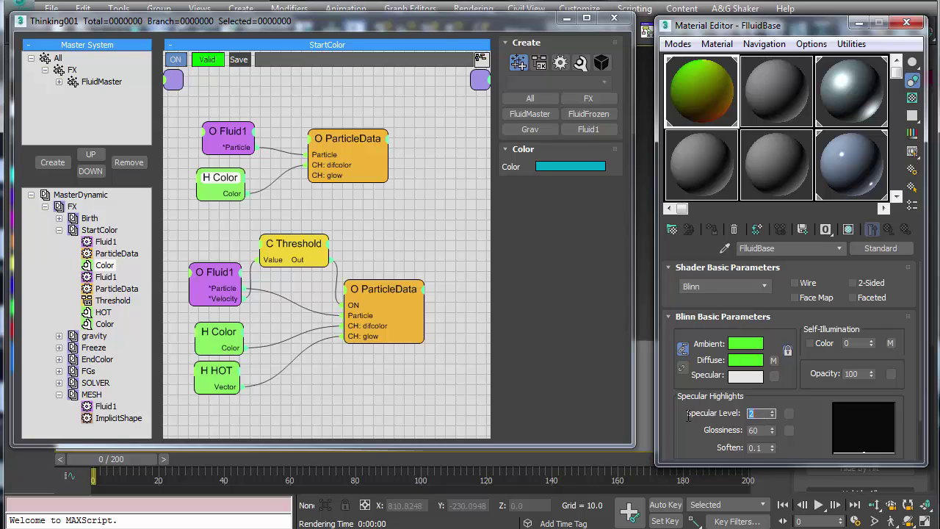
key("Return")
type("100")
key("Return")
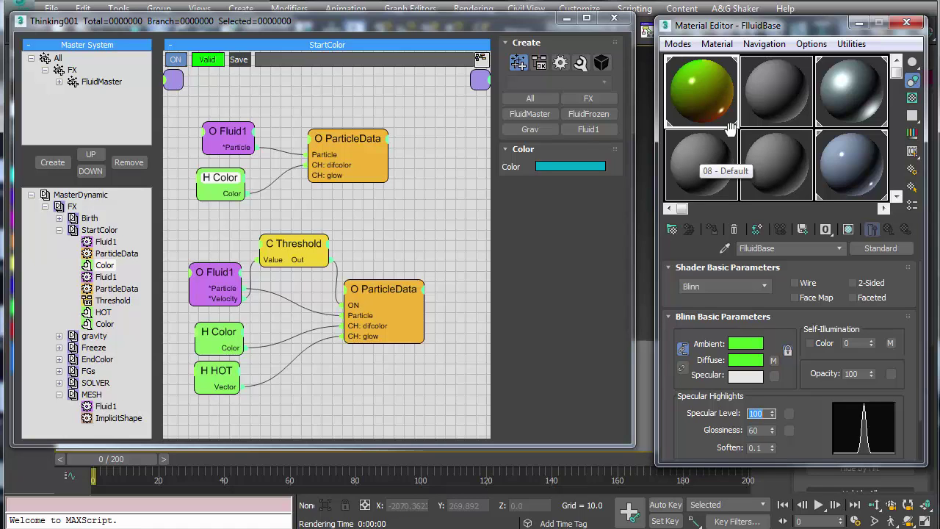
left_click(906, 23)
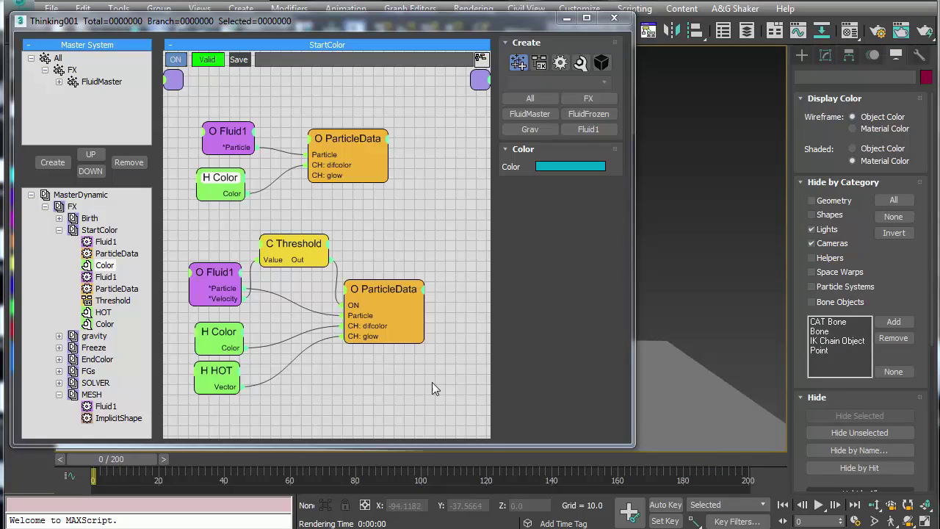
Copy the upper Fluid1, Color and ParticleData nodes from StartColor and paste them into the EndColor set
left_click(429, 227)
right_click(415, 212)
left_click(380, 340)
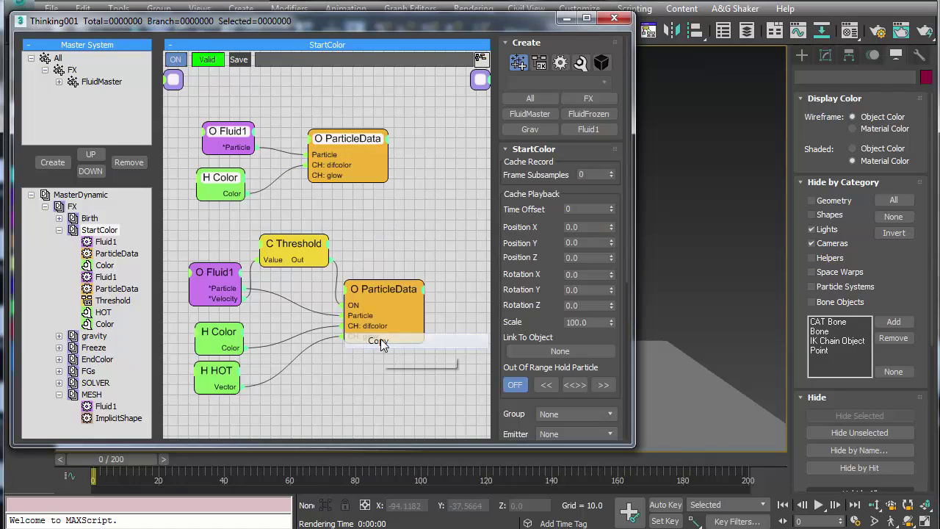
left_click(59, 230)
left_click(97, 265)
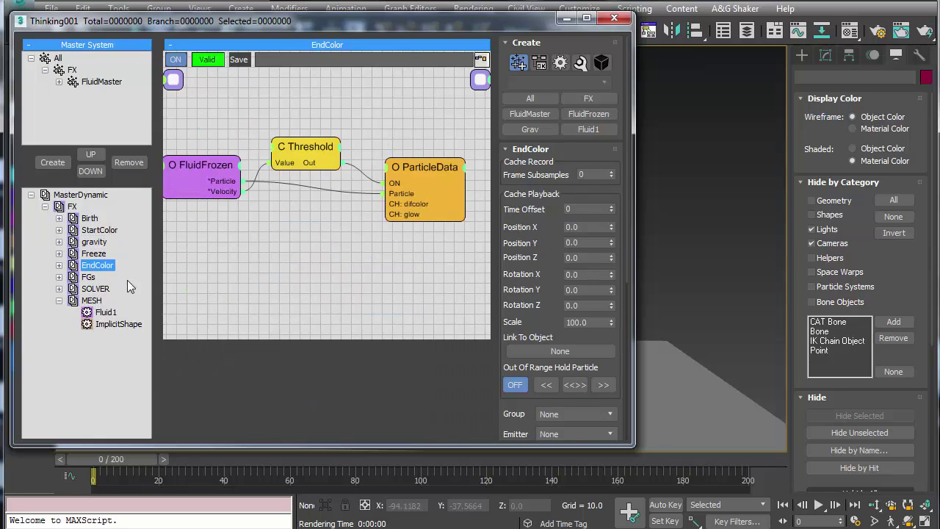
middle_click_drag(266, 253, 286, 247)
right_click(286, 268)
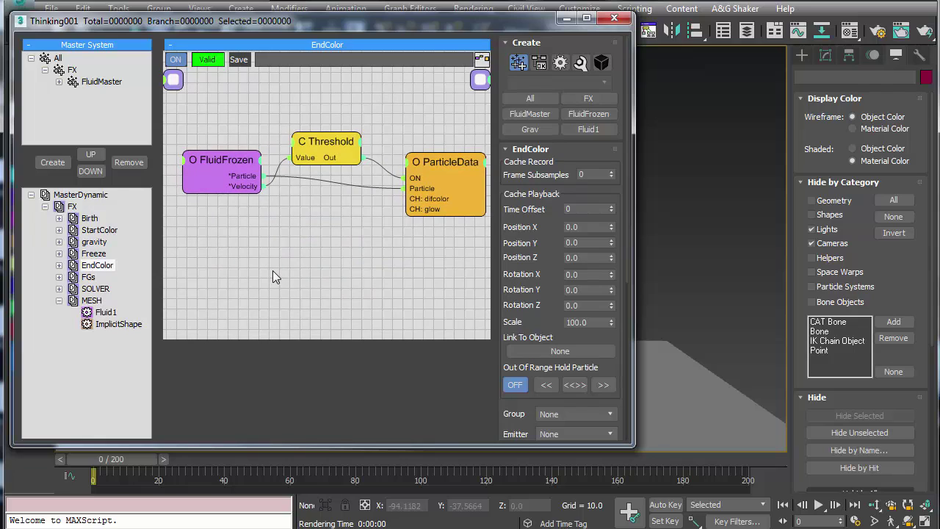
right_click(188, 248)
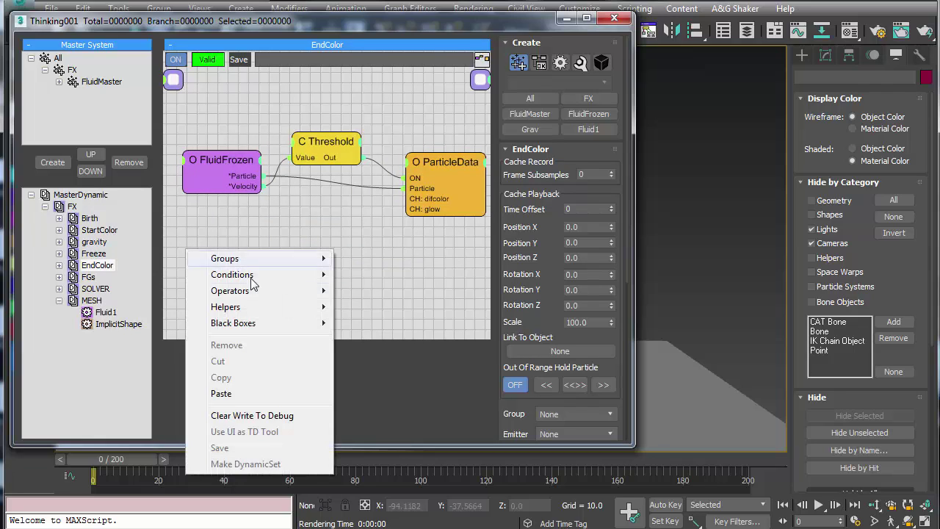
left_click(229, 393)
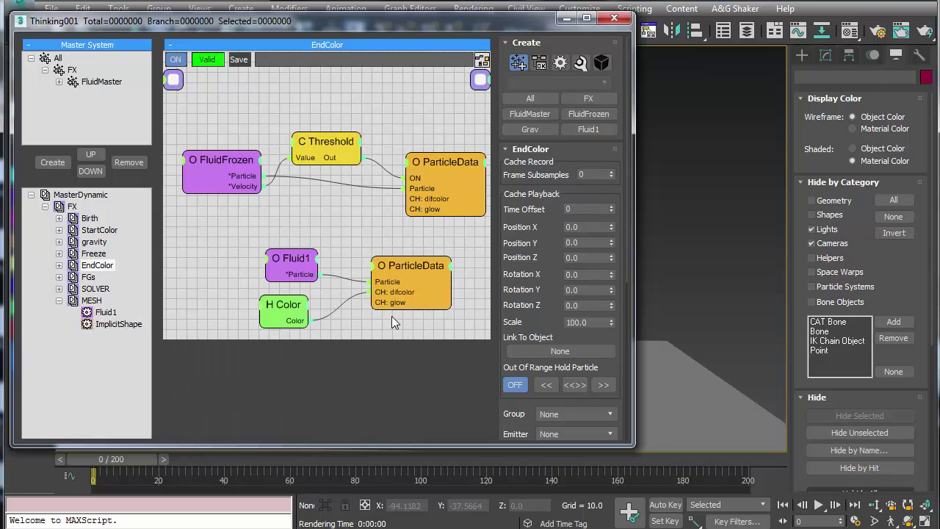
Delete the pasted ParticleData and Fluid1 nodes and place the remaining Color node just below FluidFrozen
left_click(407, 269)
key("Delete")
left_click(309, 259)
key("Delete")
left_click_drag(290, 301, 213, 224)
left_click(288, 275)
left_click(210, 224)
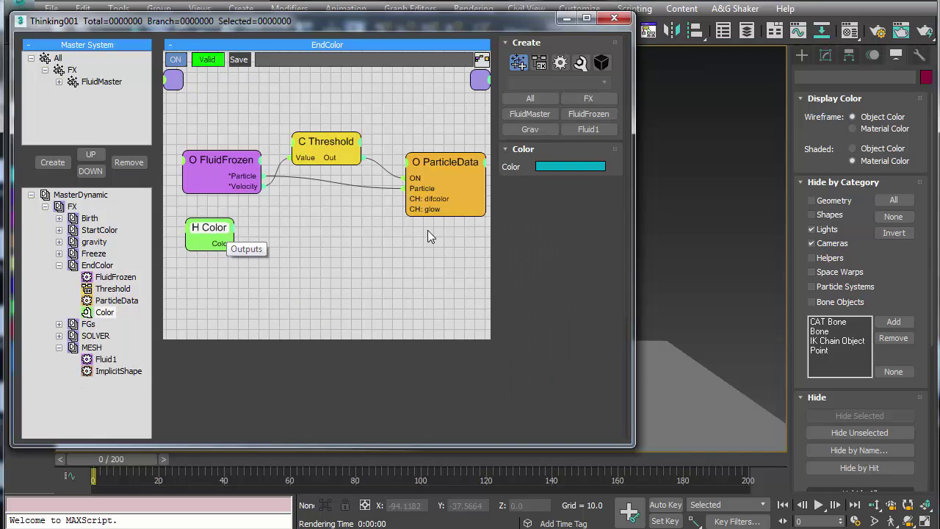
Darken the EndColor Color node to dark teal (0, 23, 27) and connect it to ParticleData's difcolor channel
left_click(571, 166)
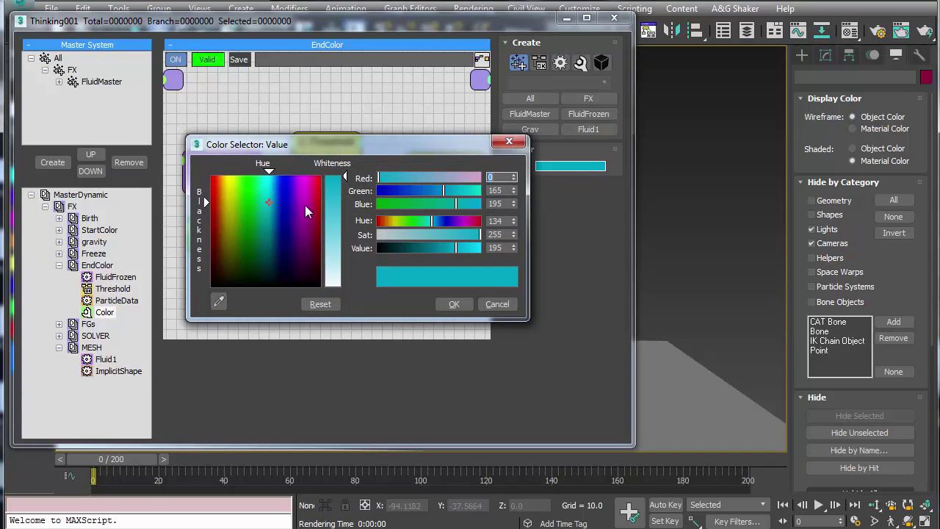
left_click_drag(456, 248, 382, 249)
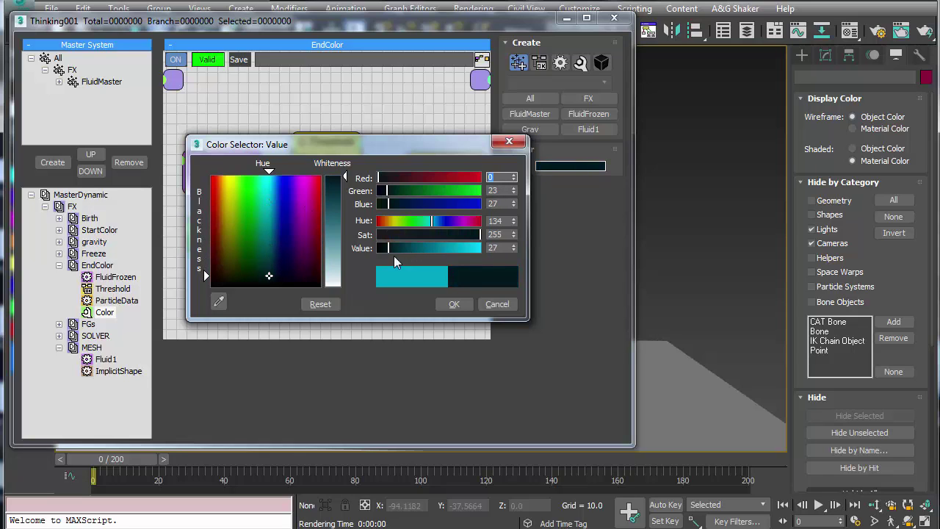
left_click(454, 304)
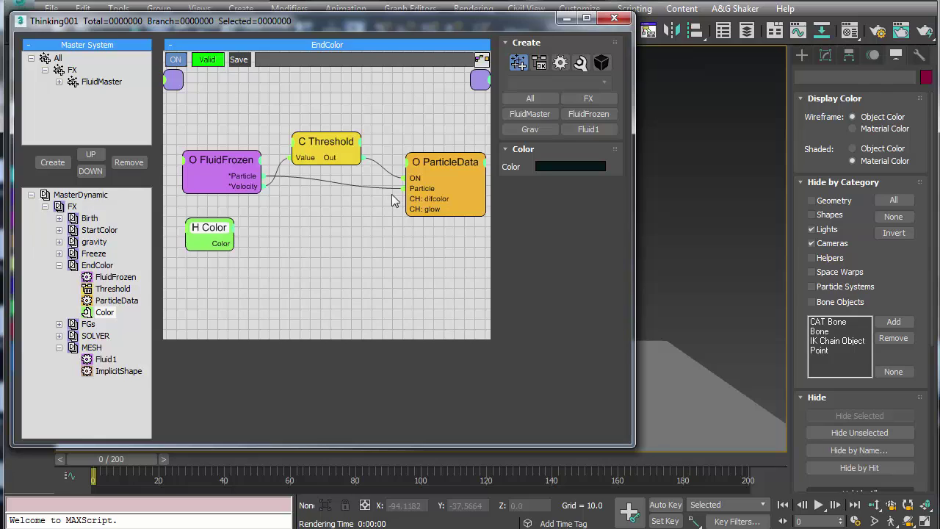
left_click_drag(391, 194, 408, 198)
left_click_drag(216, 227, 230, 228)
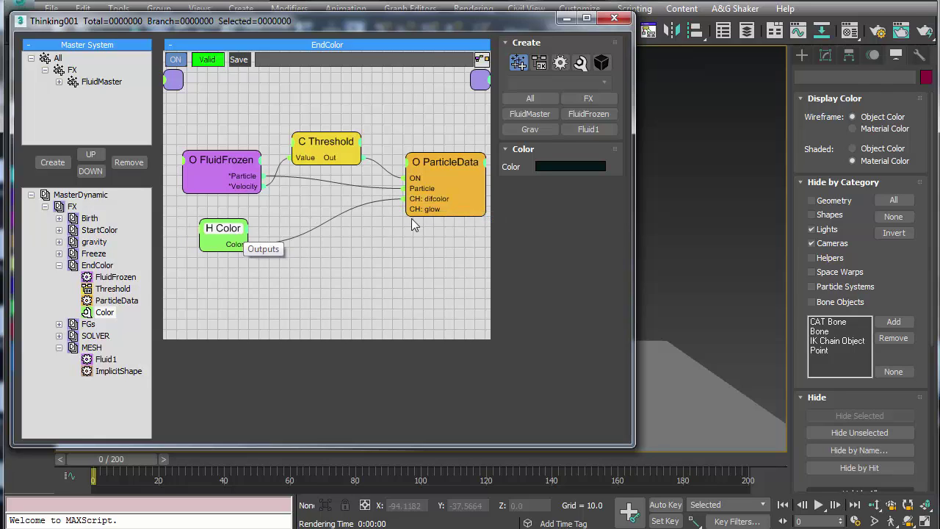
Check the EndColor Threshold node's settings, close the editor and play the simulation to about frame 129
left_click(336, 102)
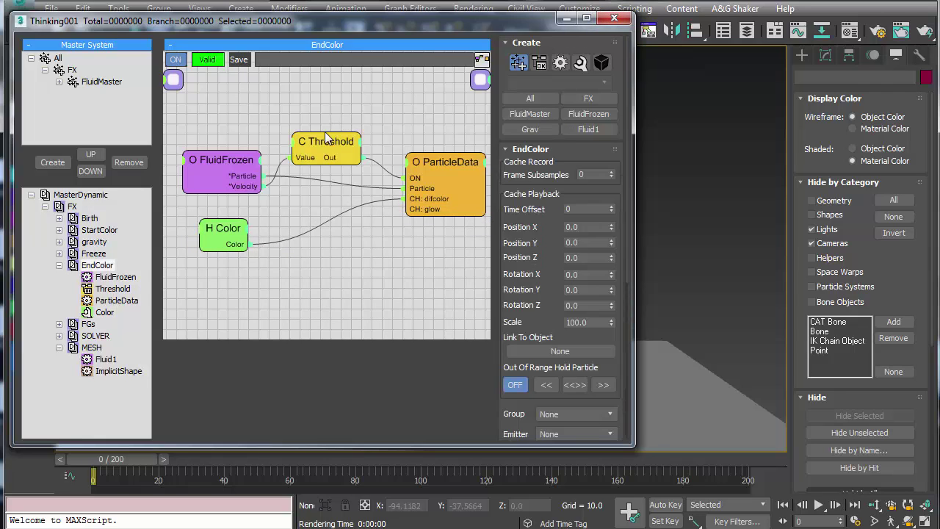
left_click(328, 140)
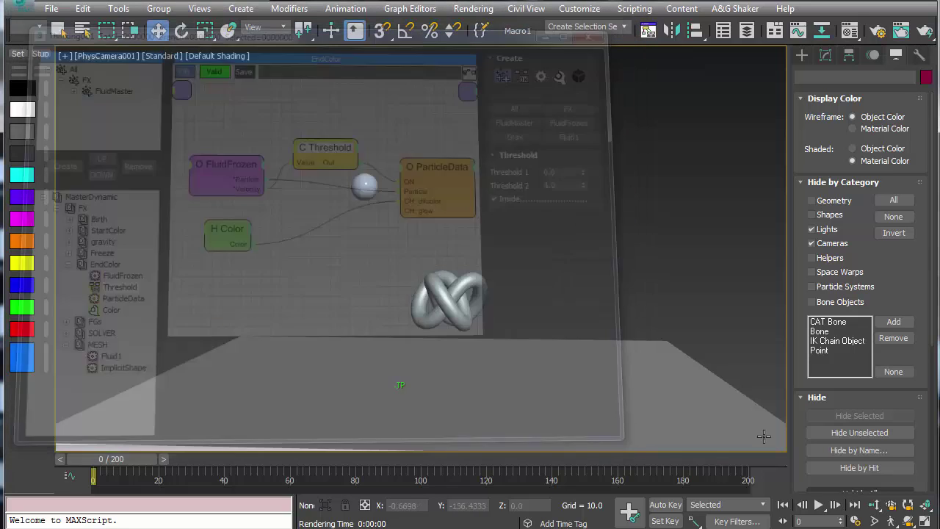
left_click(818, 505)
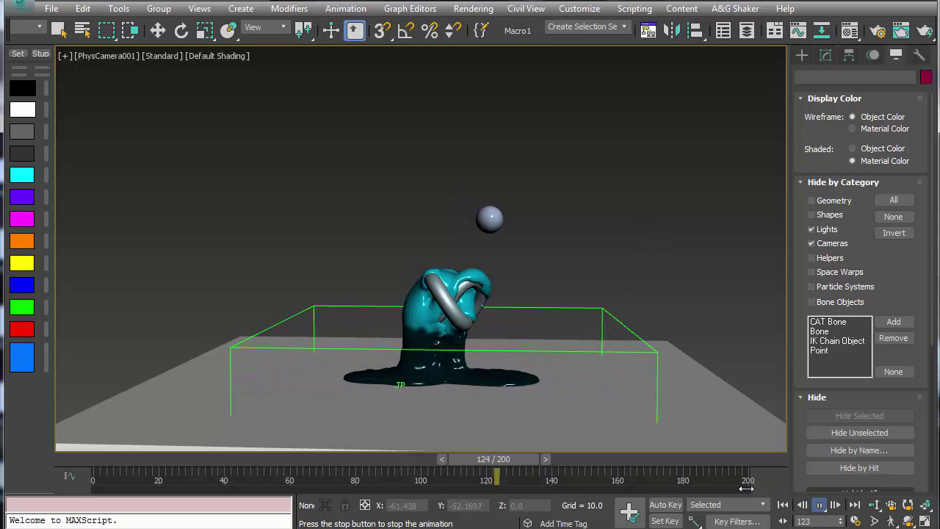
left_click(820, 506)
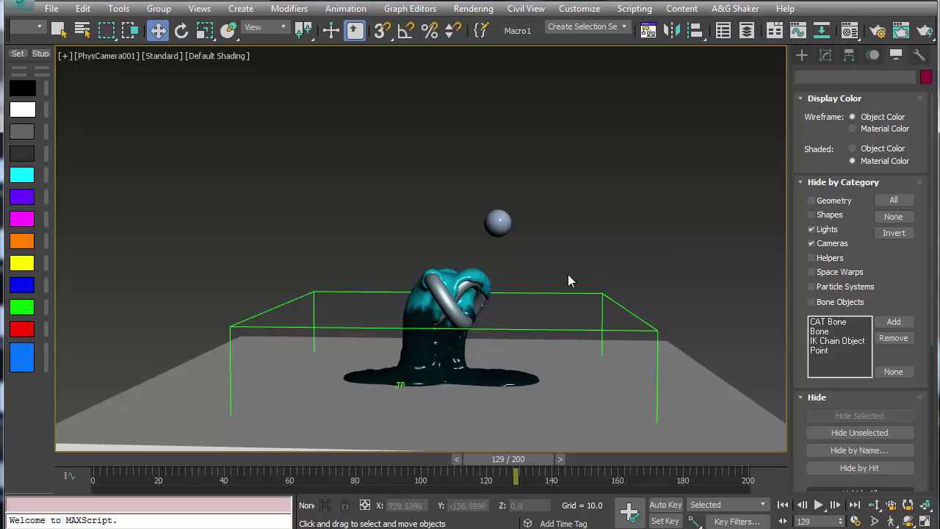
Select the FreezeBox to examine it against the darkened fluid, return to frame 0 and clear the selection
left_click_drag(569, 276, 653, 333)
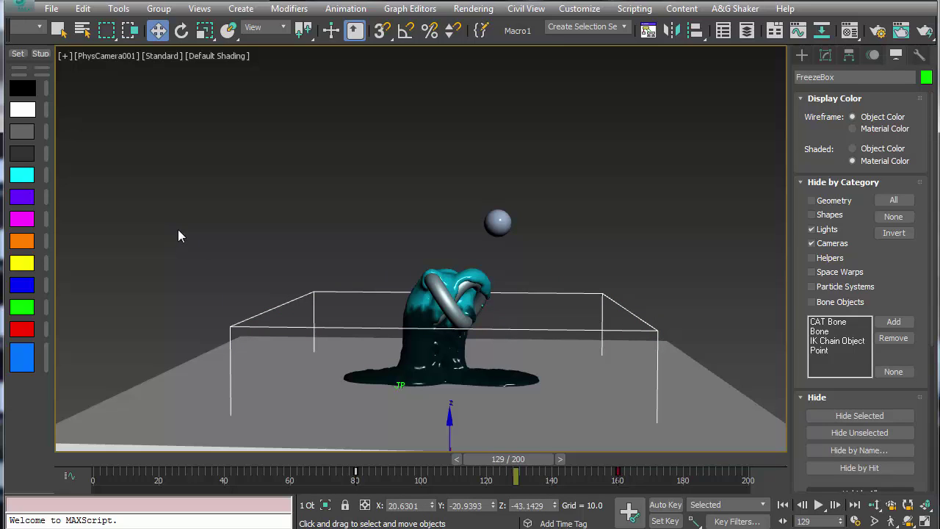
left_click(783, 505)
left_click(664, 252)
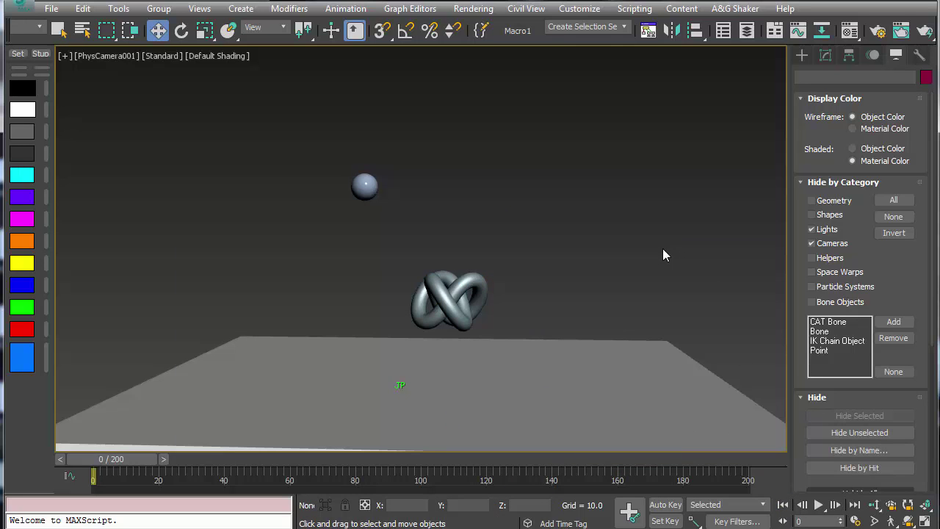
Reopen the Thinking Particles editor and shift the Color and ParticleData nodes slightly within the EndColor network
key("6")
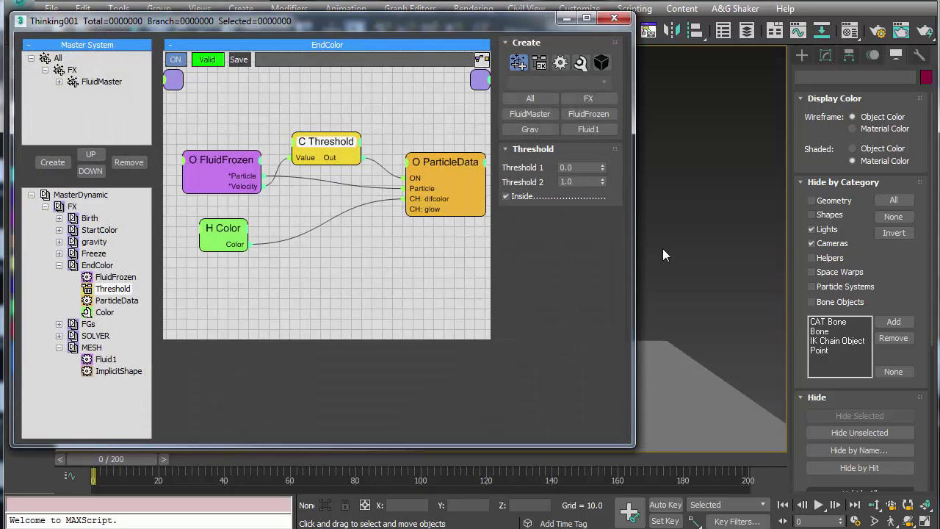
left_click_drag(223, 227, 214, 219)
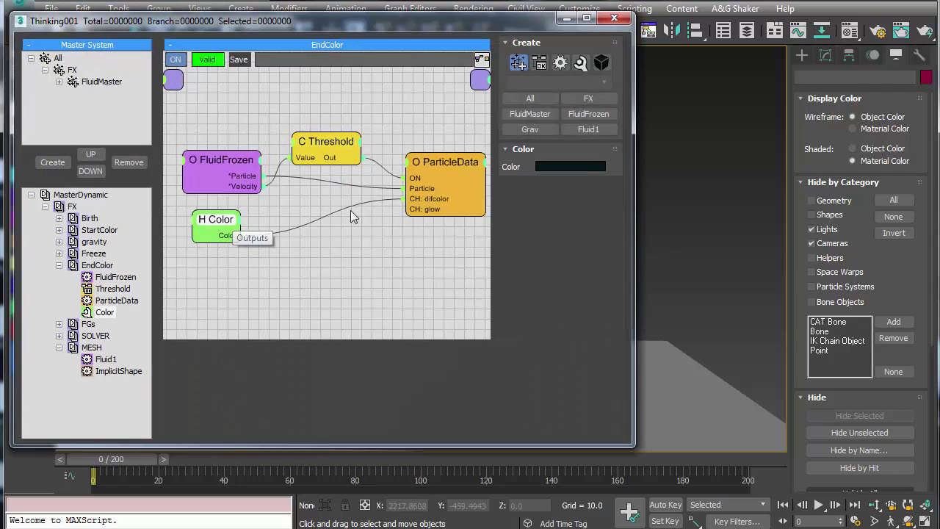
left_click_drag(431, 170, 415, 172)
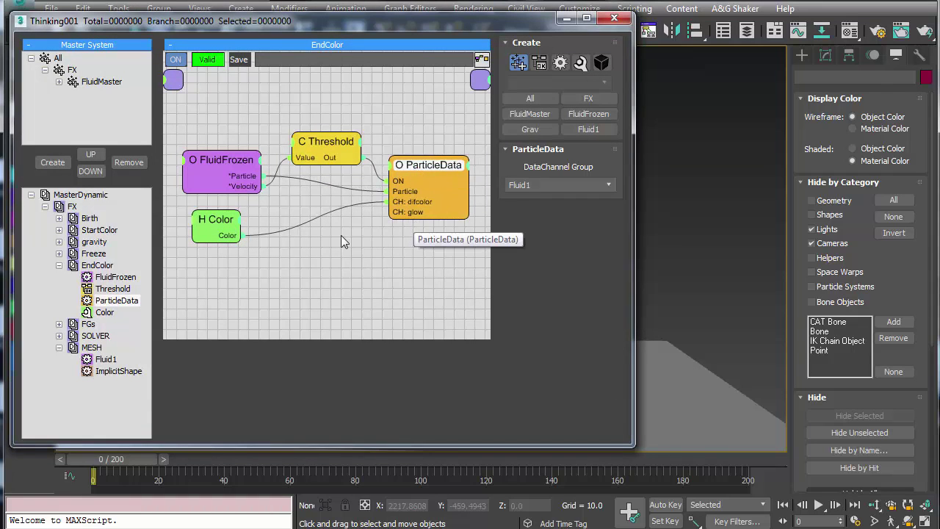
Copy the HOT node from StartColor into EndColor and place it just below the Color node
left_click(100, 229)
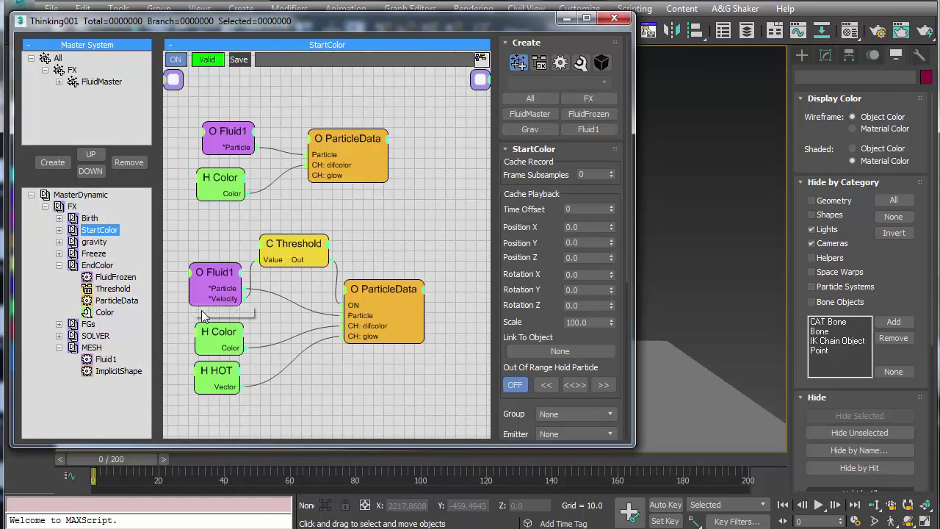
left_click(216, 379)
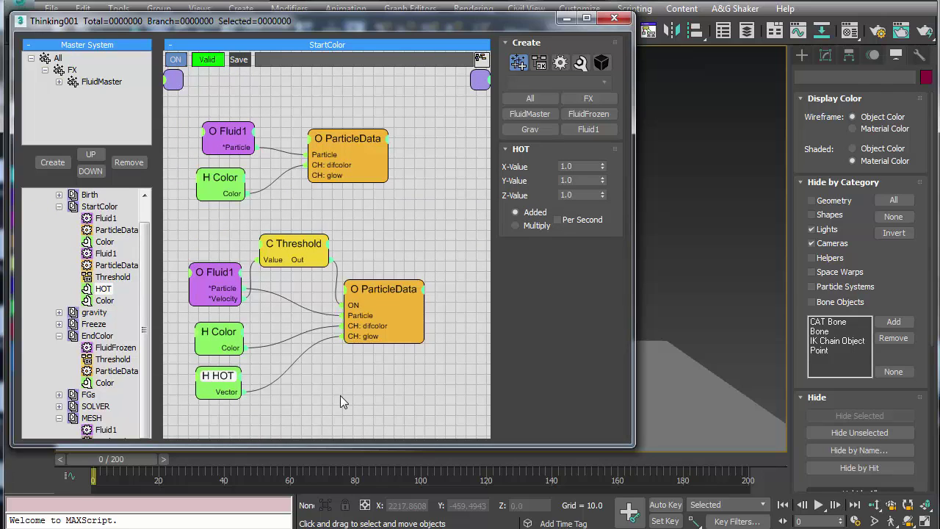
right_click(267, 397)
key("Escape")
left_click(97, 336)
right_click(248, 261)
left_click(220, 338)
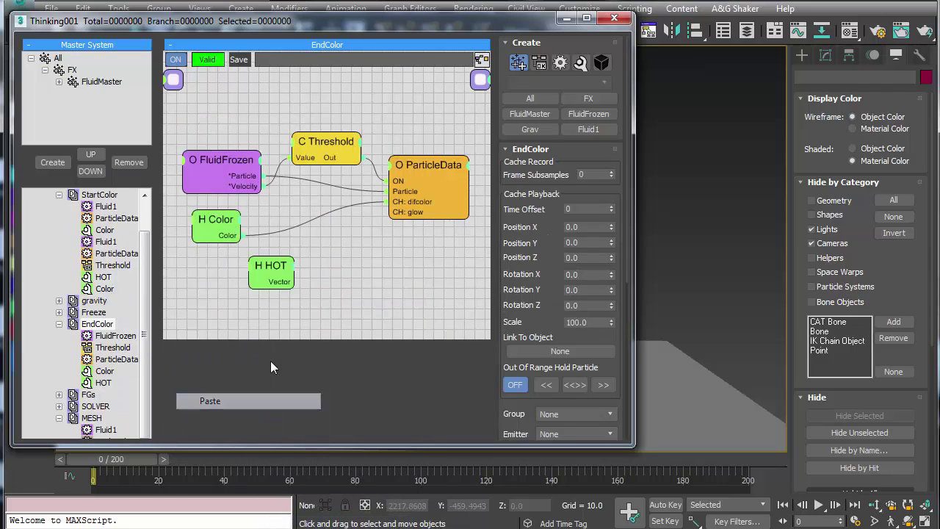
left_click_drag(277, 276, 235, 274)
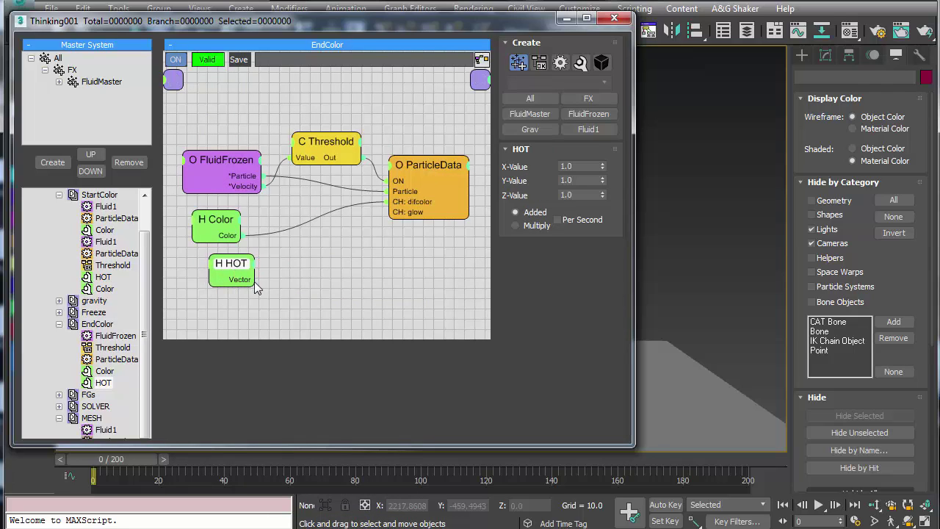
Connect the HOT copy's Vector output to ParticleData's glow channel and set its X, Y and Z values to 0.1
left_click_drag(403, 215, 257, 279)
left_click(582, 167)
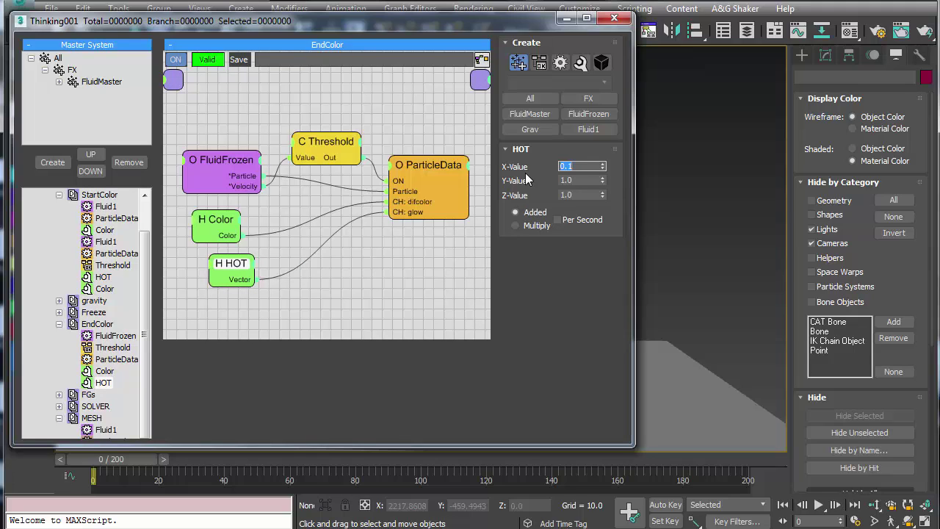
left_click(580, 180)
type("0.1")
key("Return")
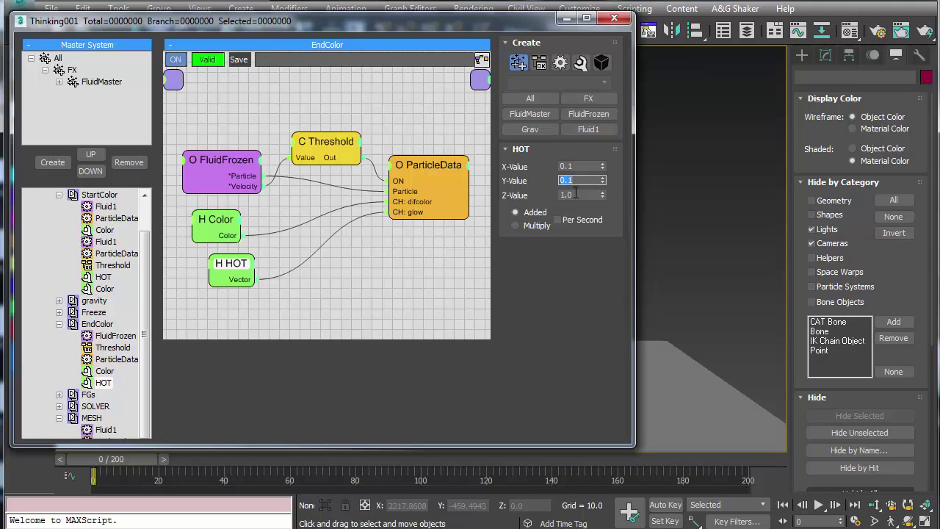
left_click_drag(576, 194, 528, 197)
type(".1")
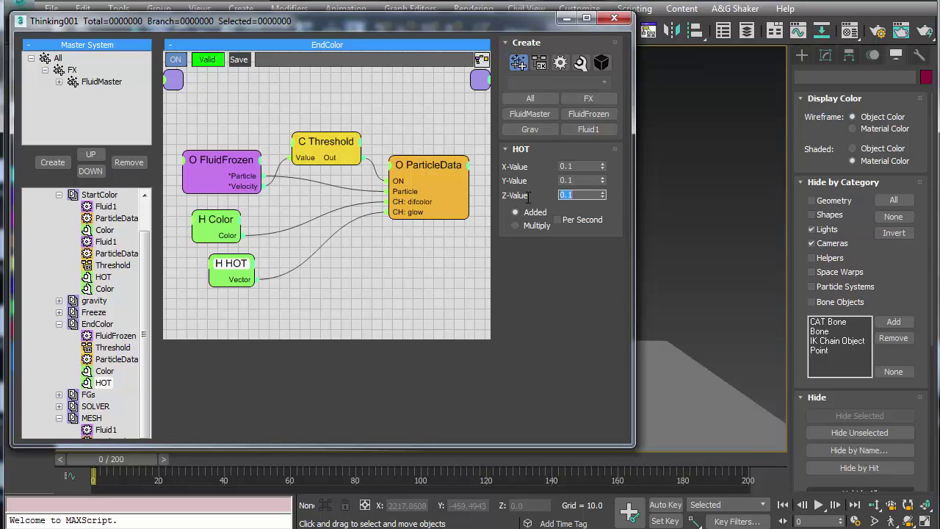
Set the HOT copy's X, Y and Z values in EndColor to 0
left_click_drag(579, 179, 538, 170)
type("0")
left_click(390, 258)
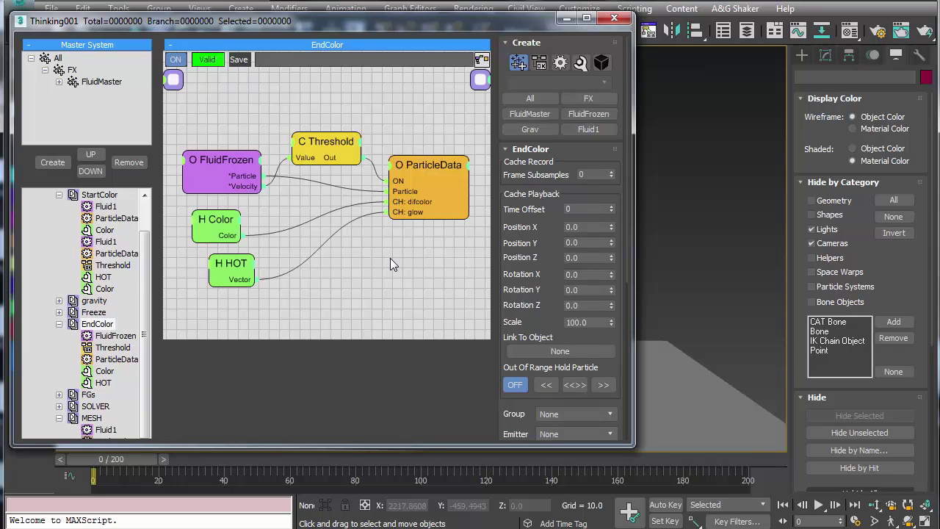
Line up EndColor's HOT node under the Color node and rename it COOL
left_click(229, 269)
right_click(221, 264)
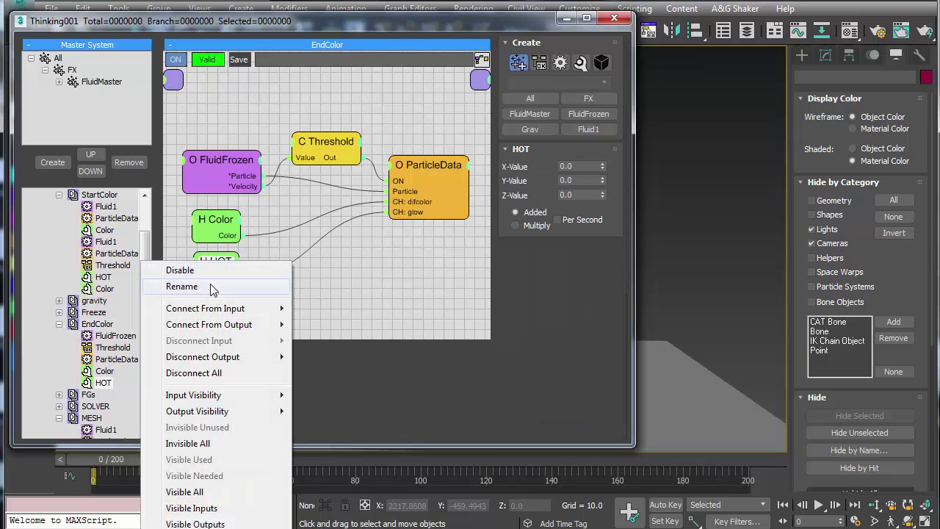
left_click(211, 287)
type("COOL")
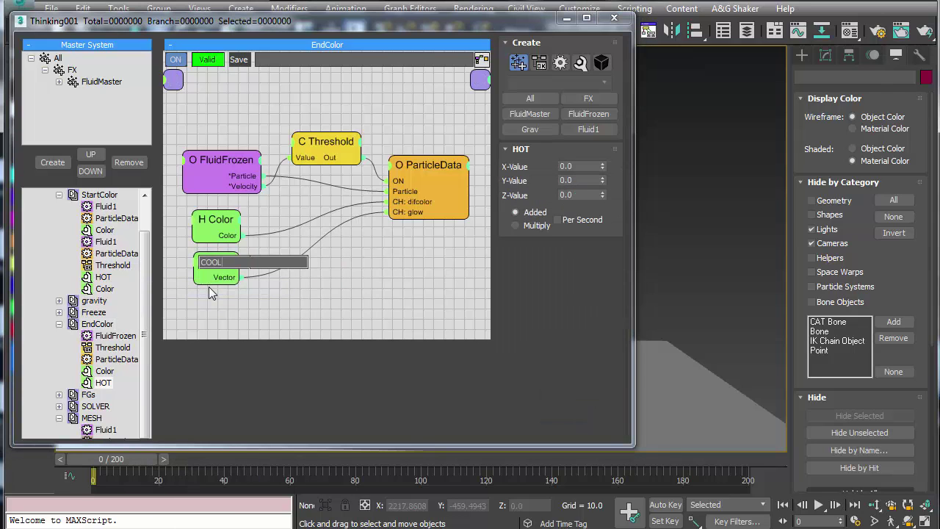
key("Return")
left_click(321, 301)
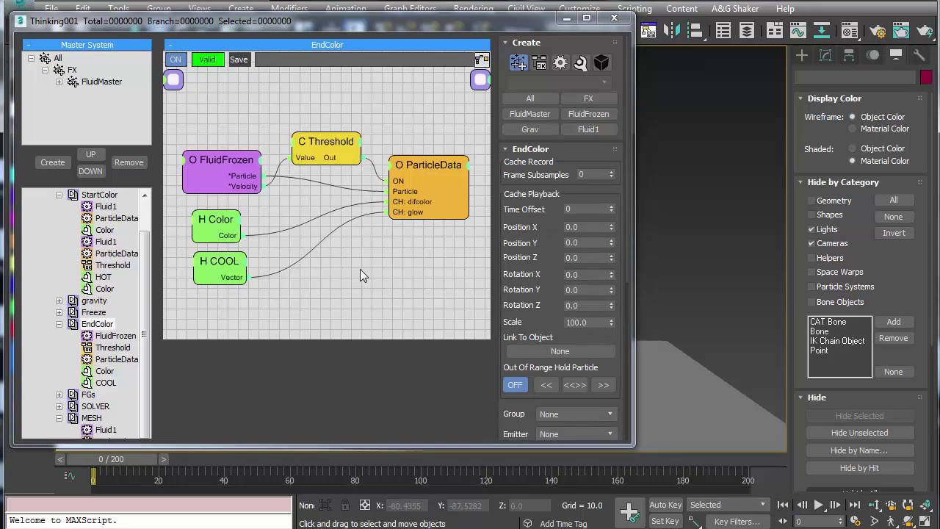
Examine the FluidBase material's Blinn and specular highlight parameters in the Material Editor, then close it
left_click(857, 30)
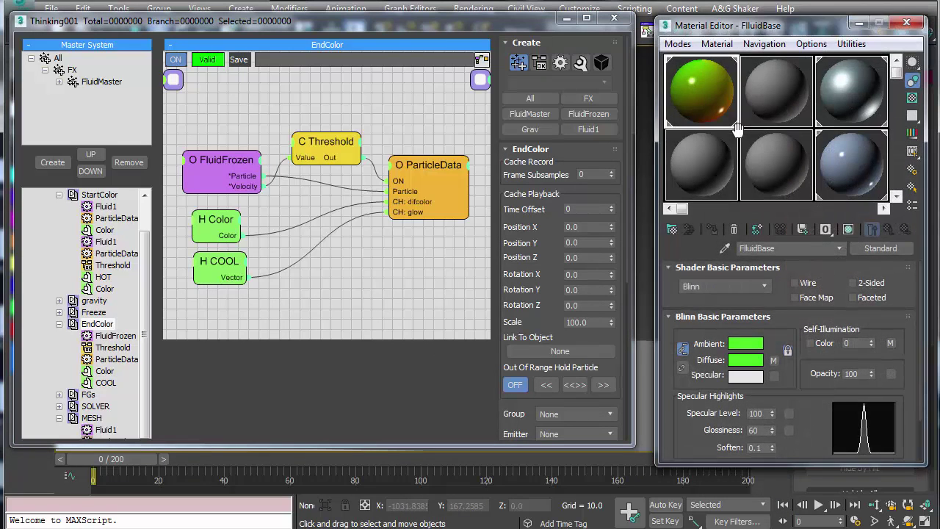
left_click_drag(684, 423, 698, 387)
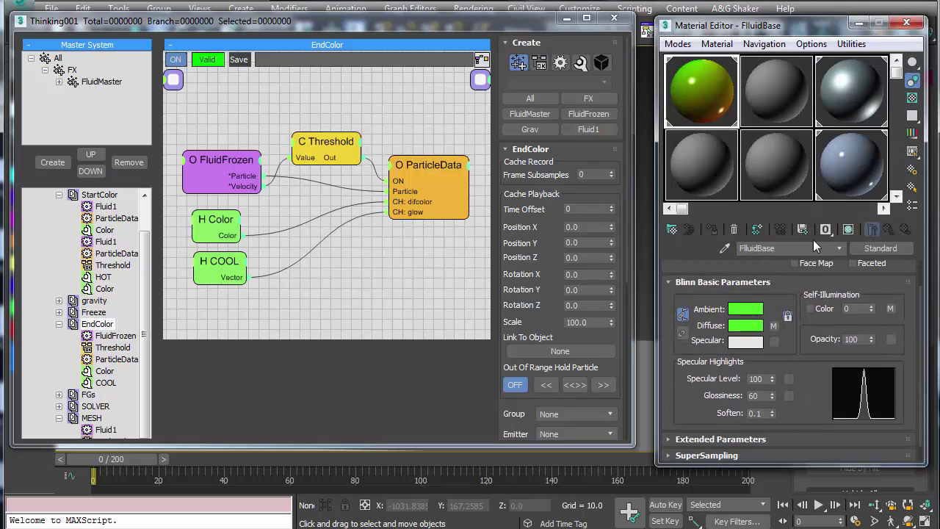
left_click(907, 22)
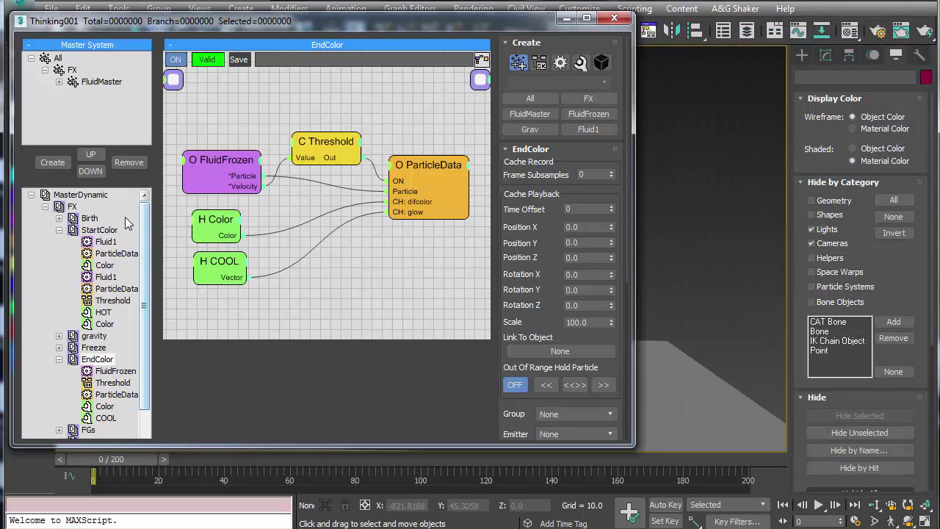
Add a Point3 data channel named spec to the FluidMaster group, checking FluidBase's Specular Level before adding it
left_click(96, 82)
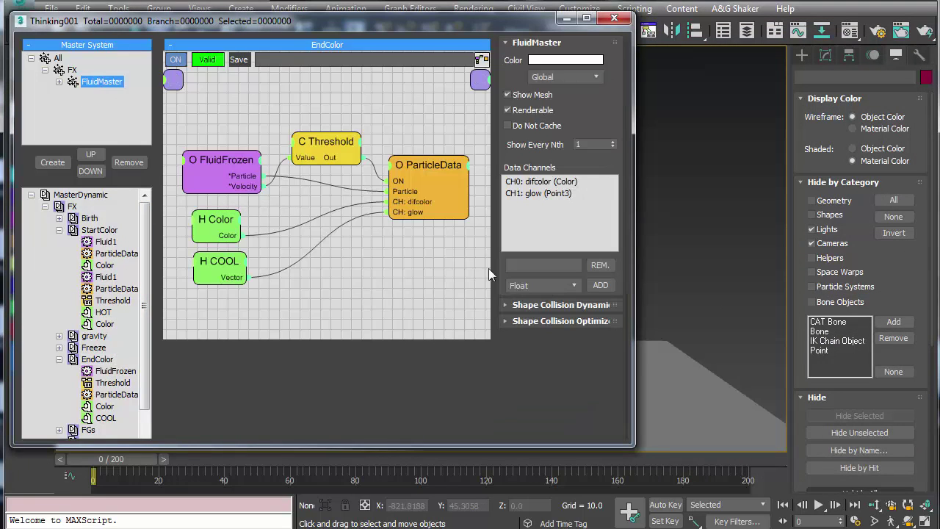
left_click(522, 265)
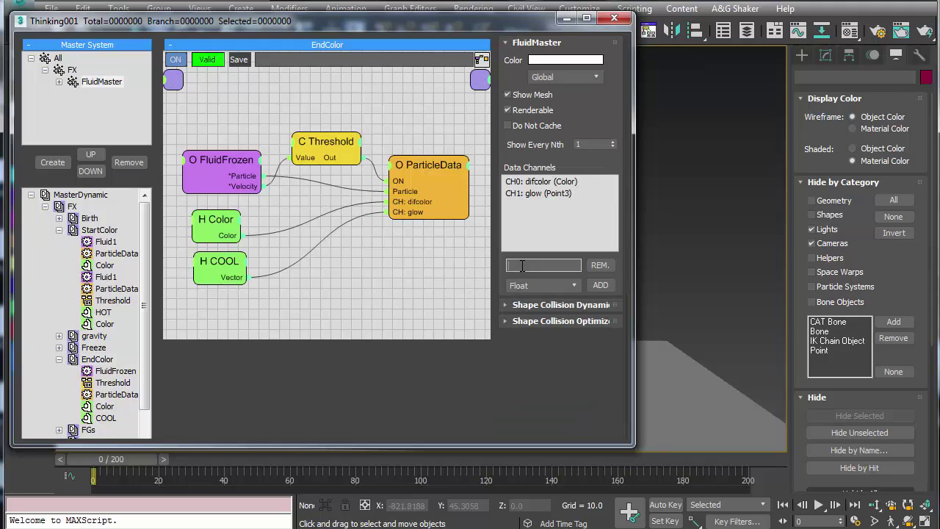
type("spec")
left_click(574, 285)
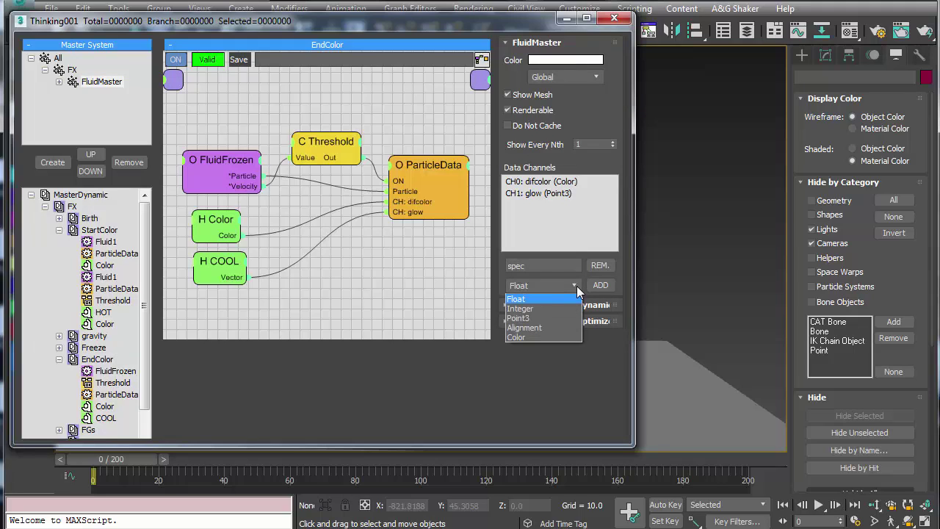
left_click(527, 319)
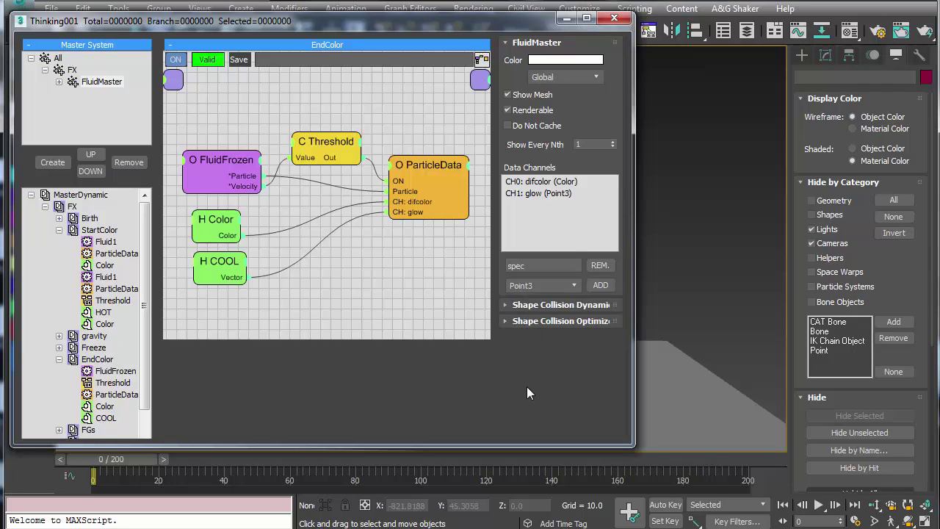
left_click(849, 30)
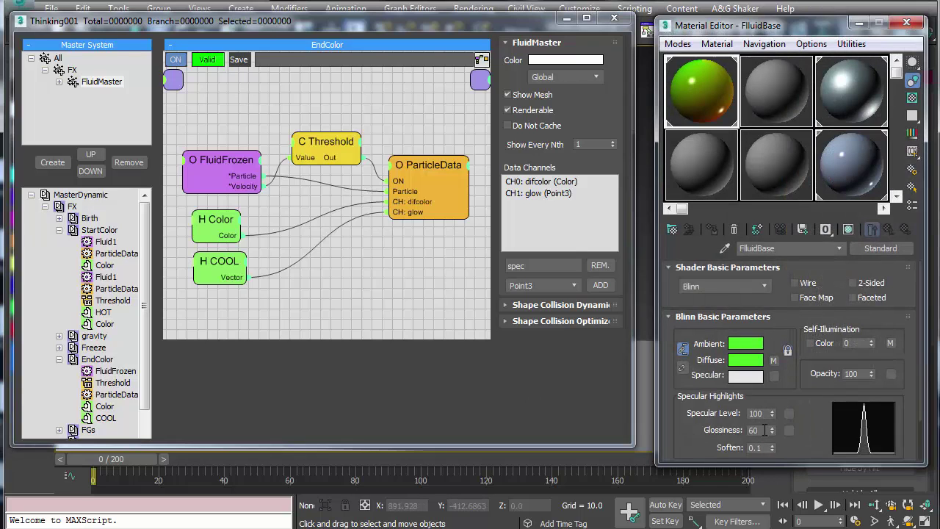
left_click(756, 413)
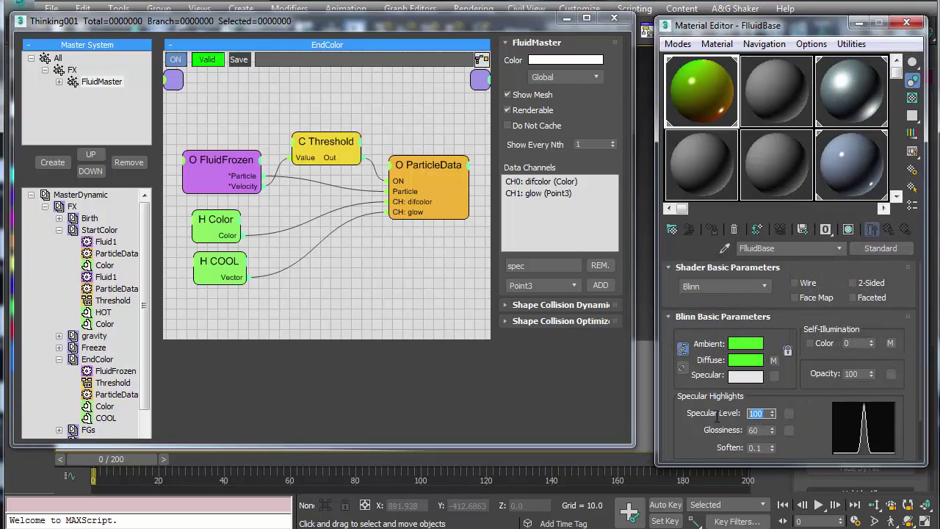
left_click(906, 26)
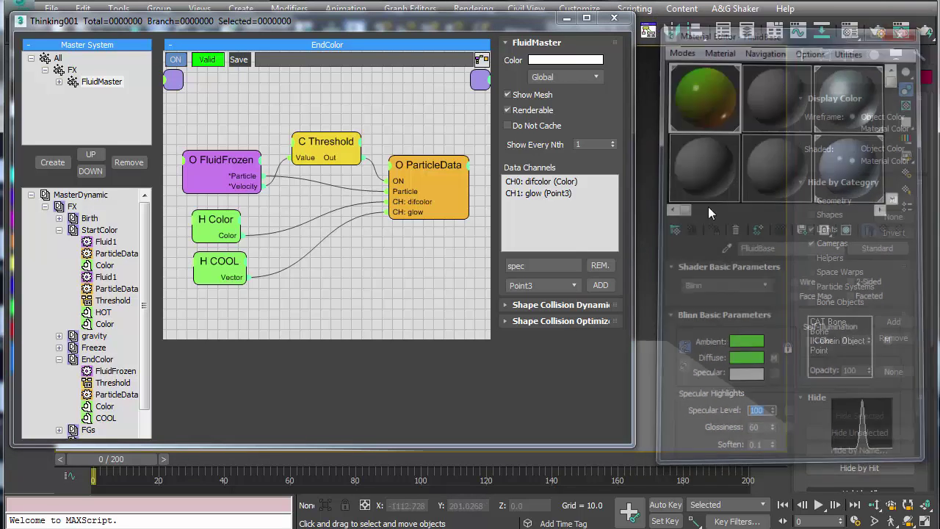
left_click(595, 286)
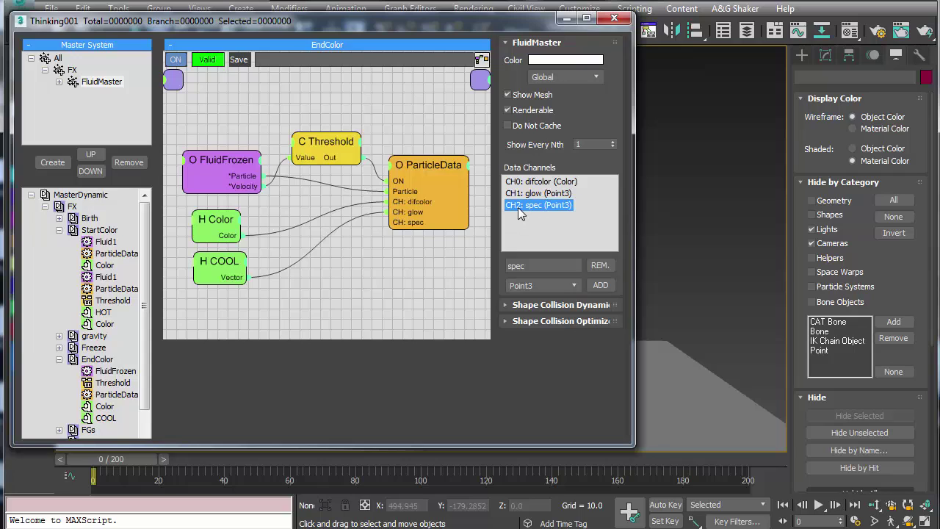
left_click_drag(518, 207, 387, 289)
left_click(387, 288)
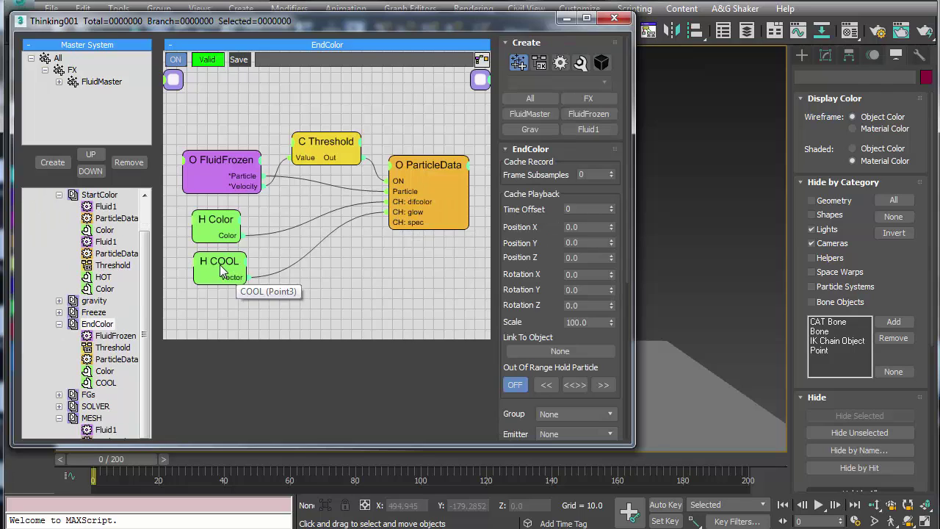
Duplicate the COOL node directly below itself in EndColor and rename the copy SPEC
left_click_drag(223, 270, 219, 312, "shift")
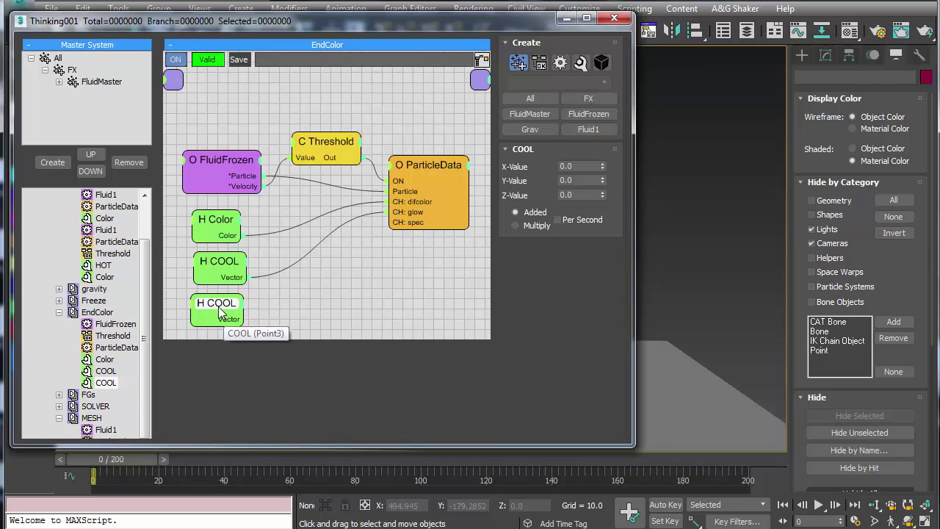
right_click(203, 310)
left_click(216, 330)
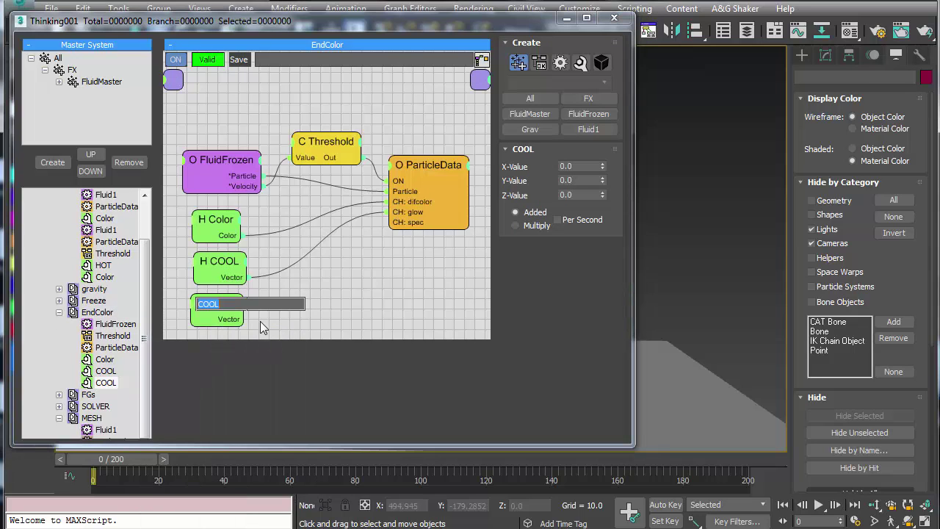
type("SPEC")
key("Return")
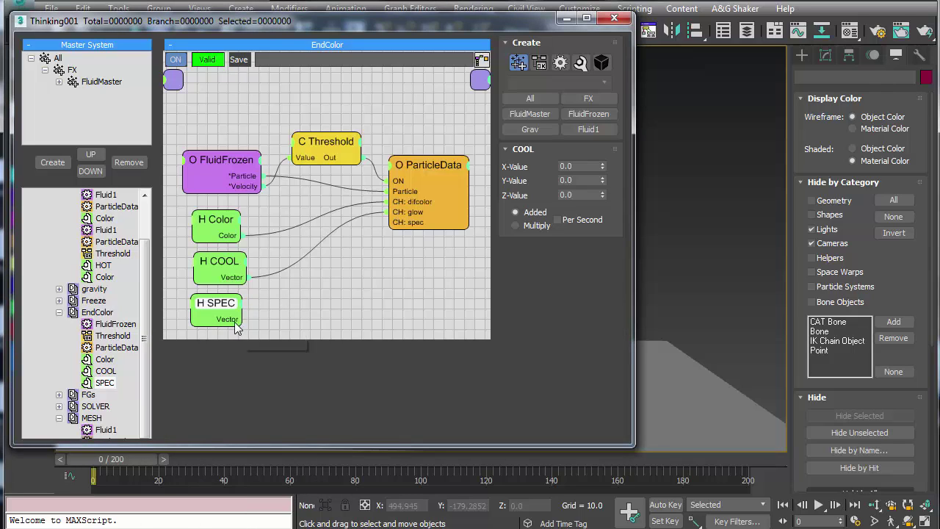
Connect the SPEC node's Vector output to ParticleData's spec channel and set its X, Y and Z values to 0.2
left_click_drag(242, 318, 390, 221)
left_click(560, 166)
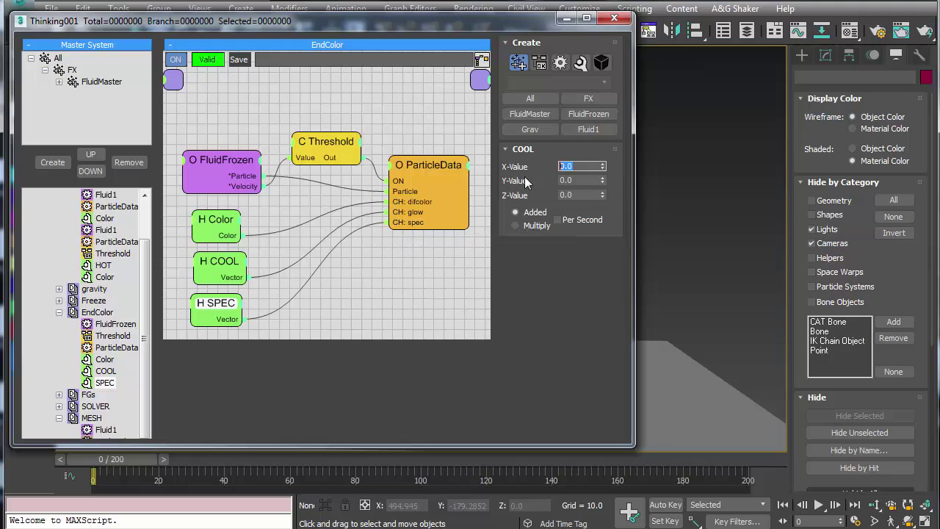
type("0.2")
key("Tab")
type("0.2")
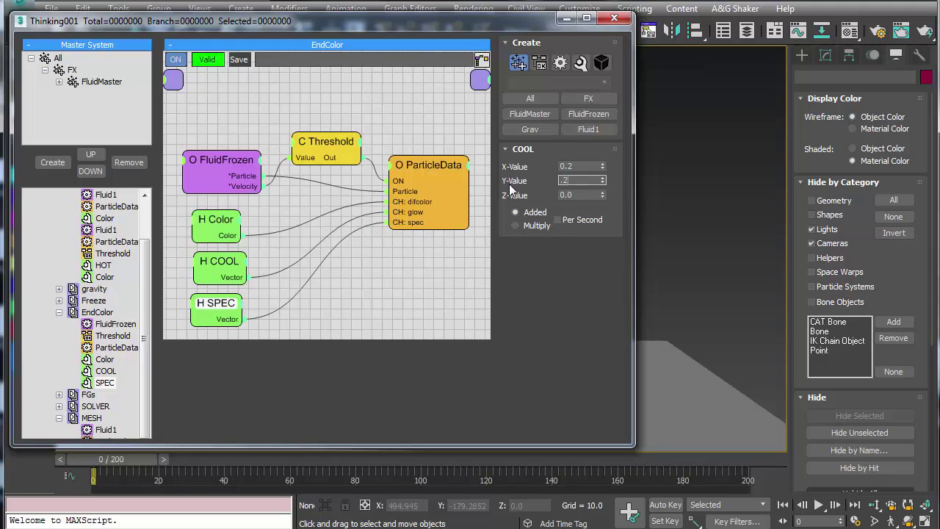
key("Tab")
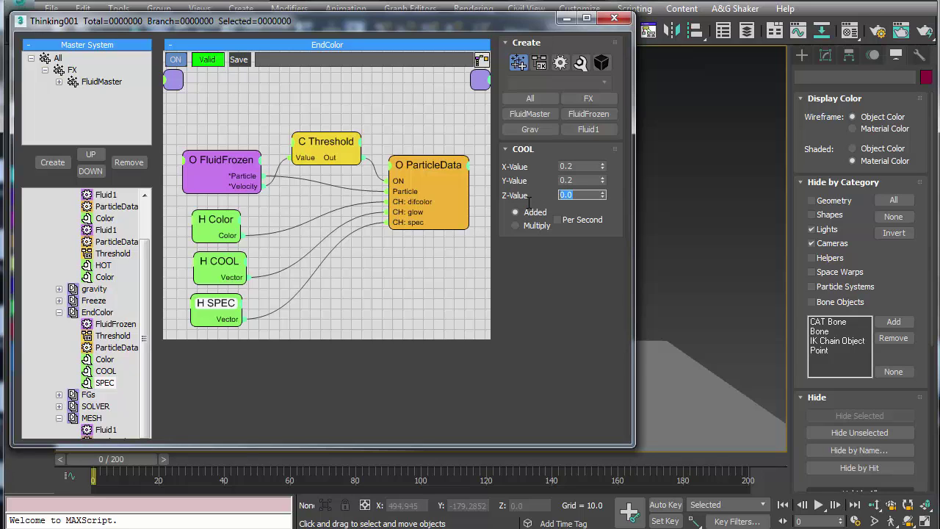
type("0.2")
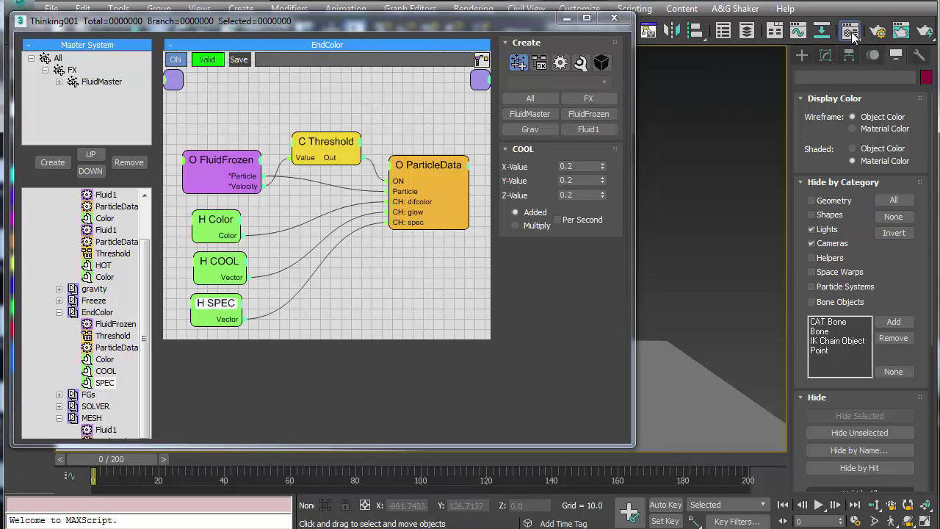
Open the Material Editor and set the FluidBase material's Specular Level to 20
left_click(851, 31)
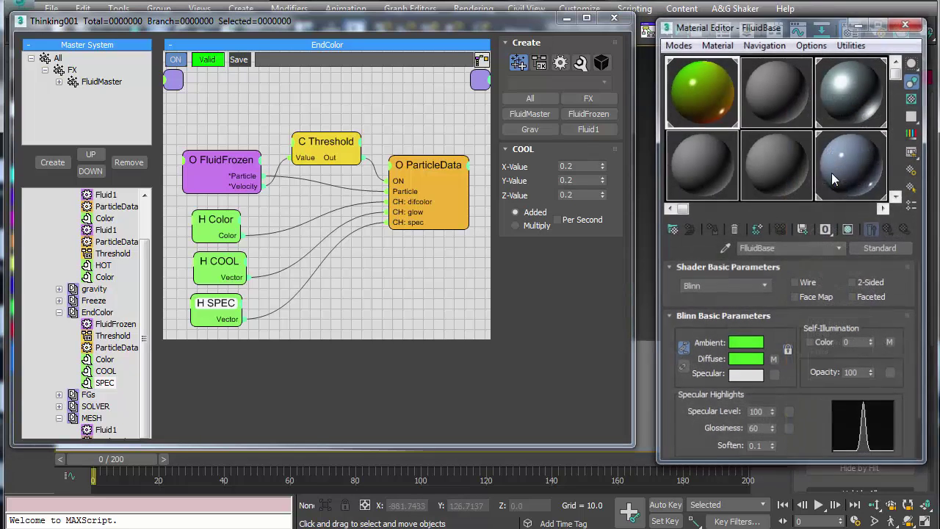
double_click(756, 413)
type("20")
key("Return")
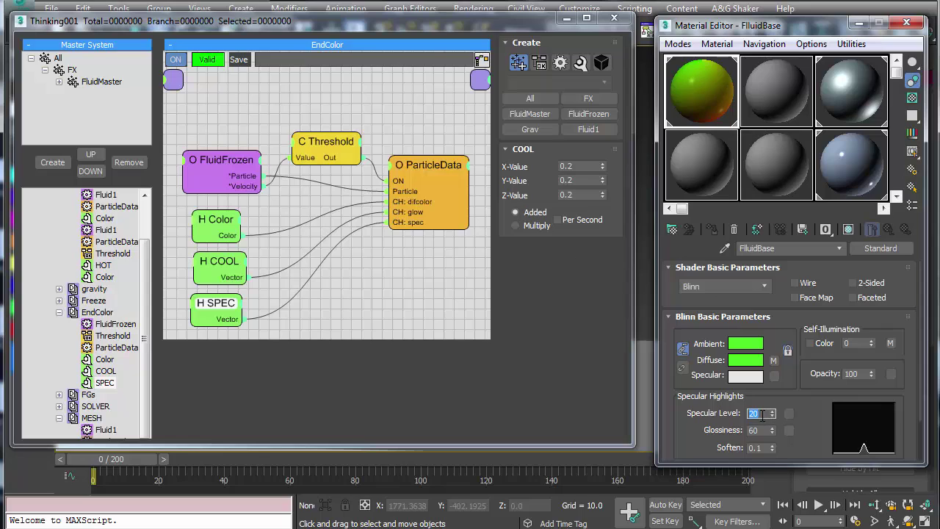
Set the FluidBase material's Specular Level to 100 and close the Material Editor
left_click(706, 418)
left_click_drag(764, 417, 710, 416)
type("100")
key("Return")
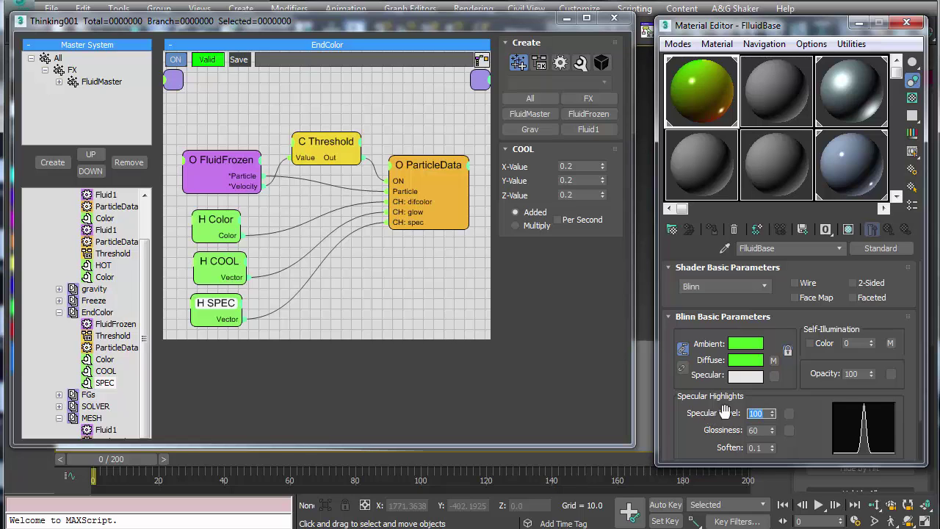
left_click(904, 25)
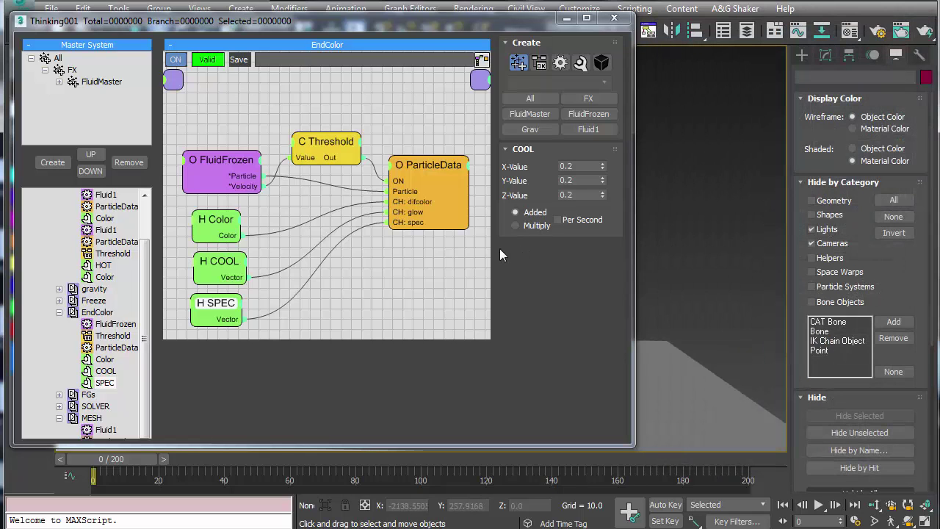
Check the spec channel's number in the FluidMaster group's data channels and return to the EndColor network
left_click(92, 82)
left_click(523, 205)
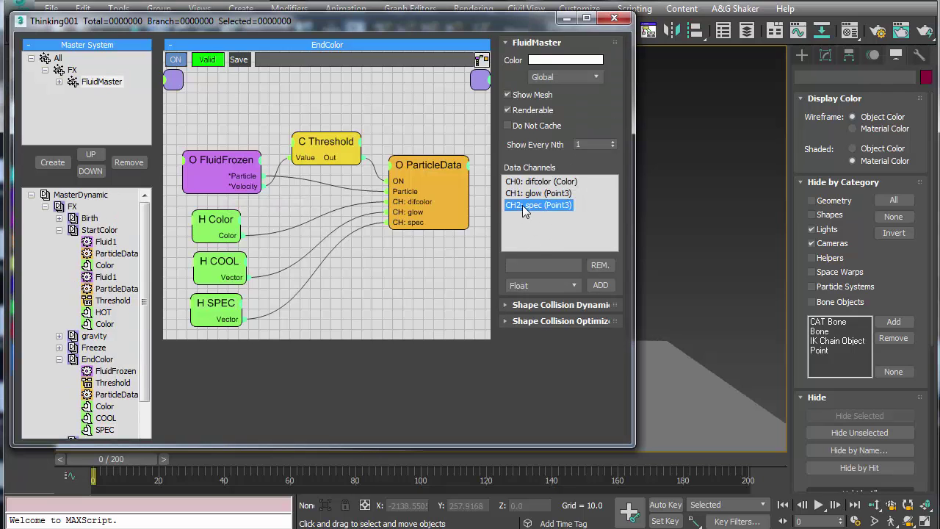
left_click(382, 280)
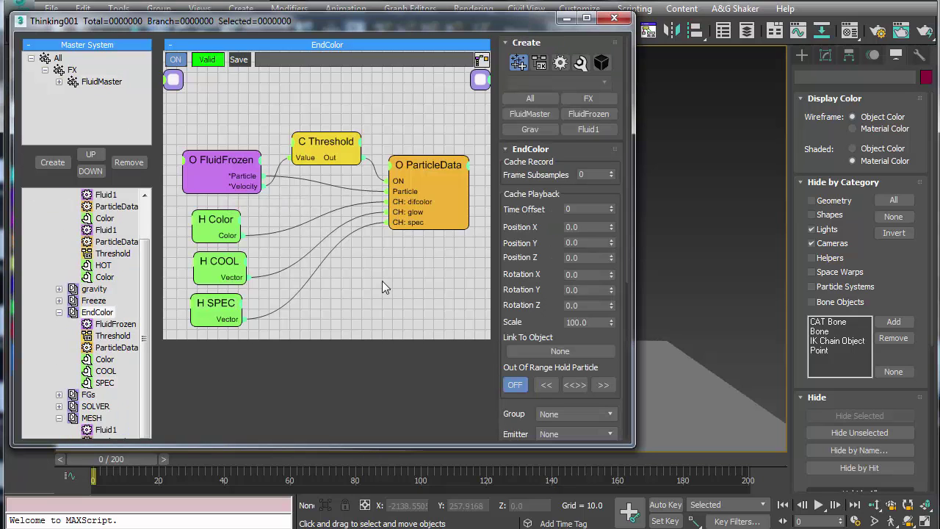
Assign a Vertex Color map to FluidBase's Specular Level, adjust its Map Channel, and close the Material Editor
left_click(850, 31)
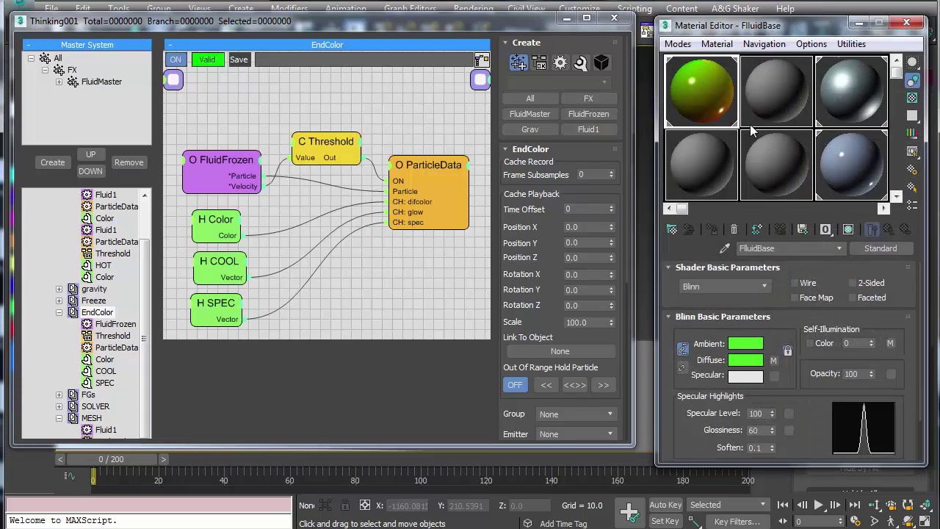
scroll(670, 426, "down", 3)
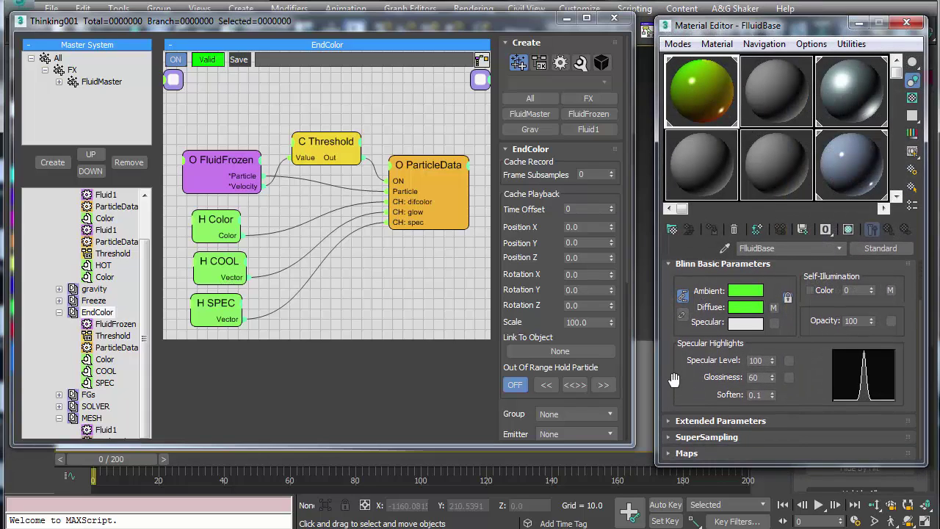
left_click(786, 360)
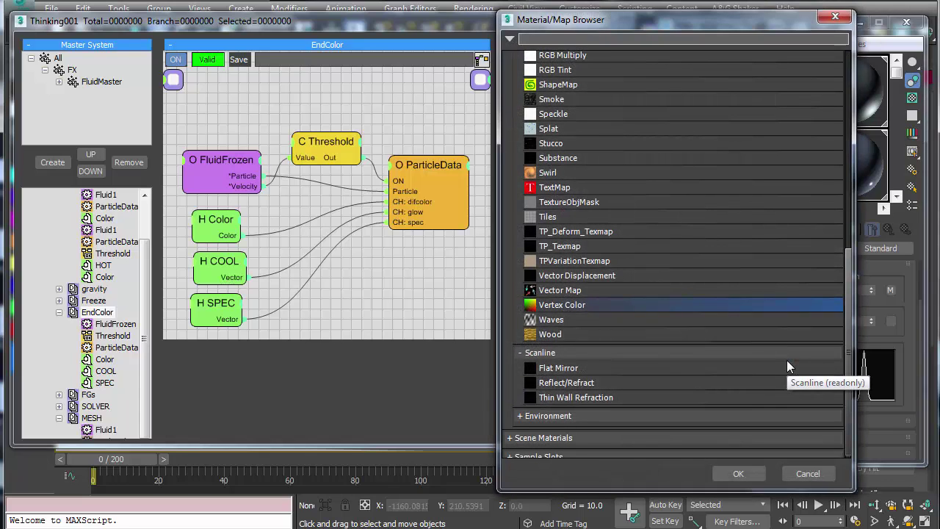
double_click(566, 306)
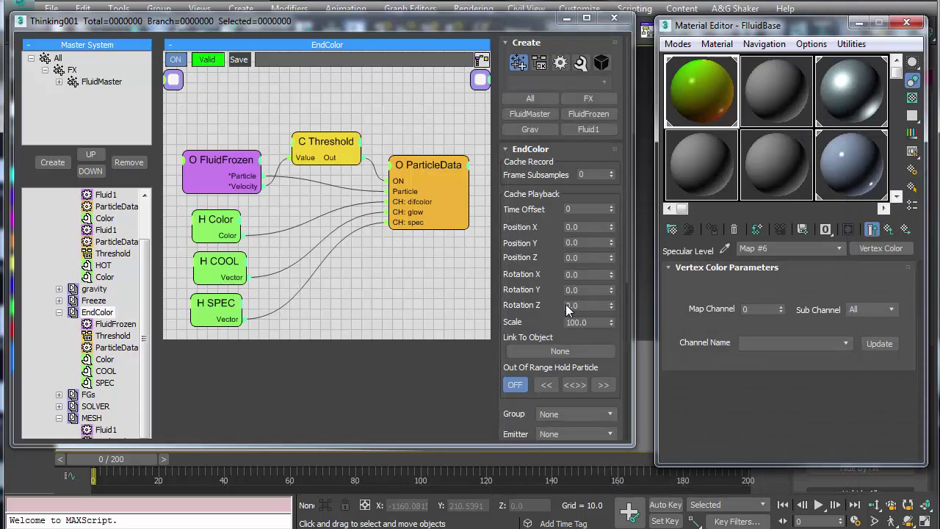
left_click(781, 307)
left_click(781, 307)
left_click(780, 313)
left_click(889, 230)
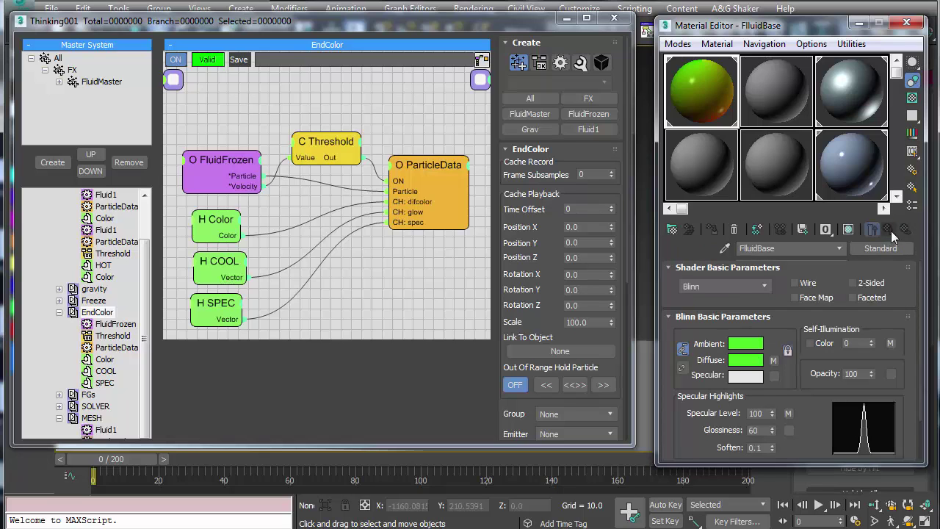
left_click(908, 24)
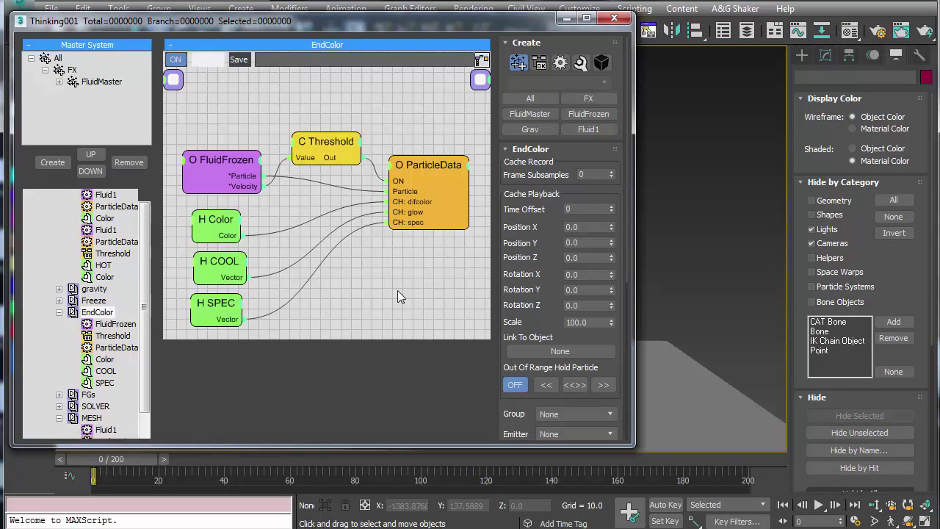
Set Vector1 to 2 in the MESH ImplicitShape node's data-to-mapping channels and close the Thinking Particles window
left_click(59, 312)
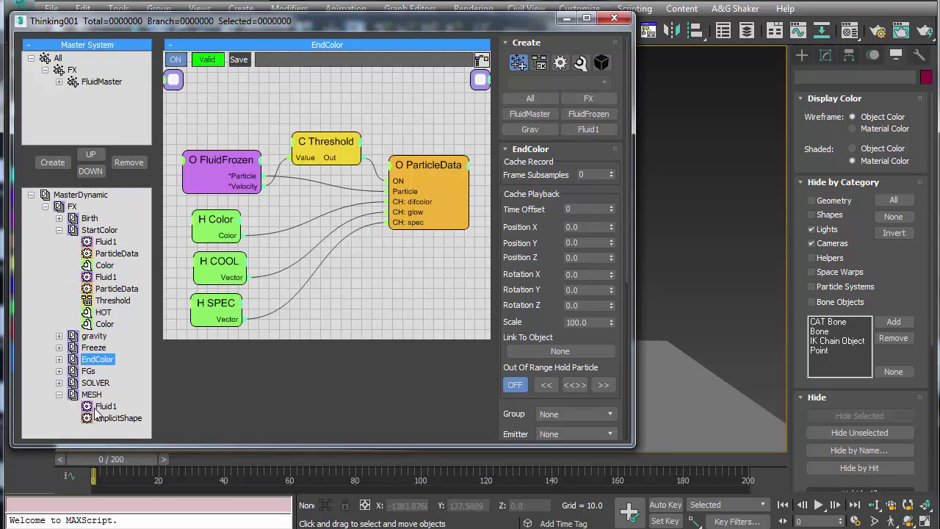
left_click(112, 418)
left_click_drag(335, 225, 348, 203)
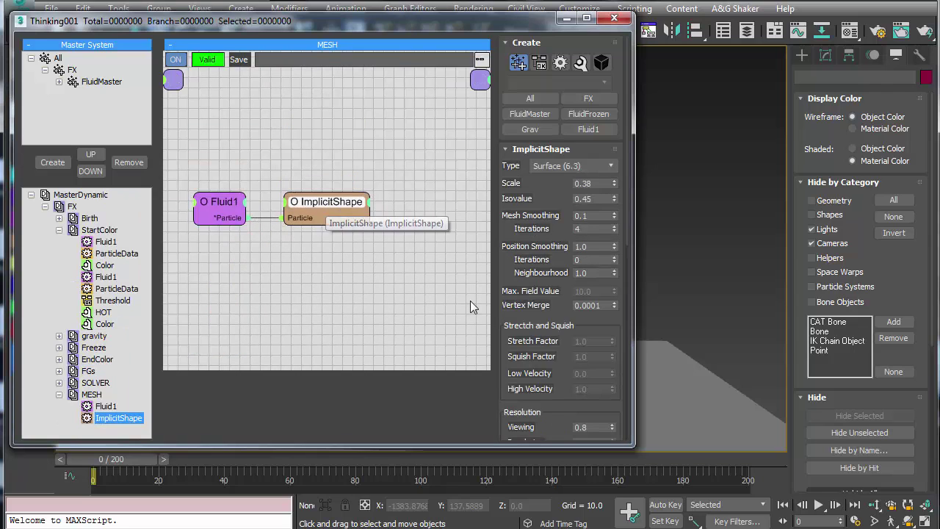
scroll(524, 157, "down", 5)
scroll(524, 156, "down", 1)
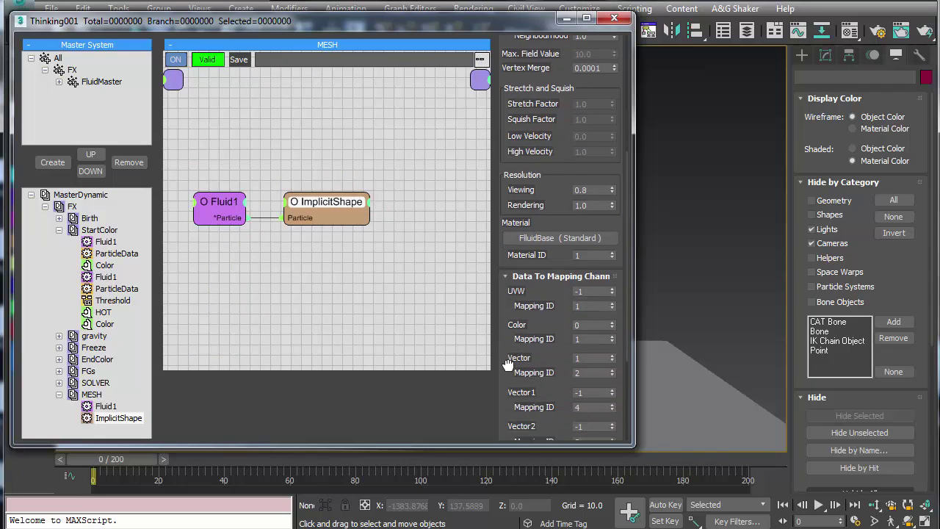
scroll(504, 294, "down", 4)
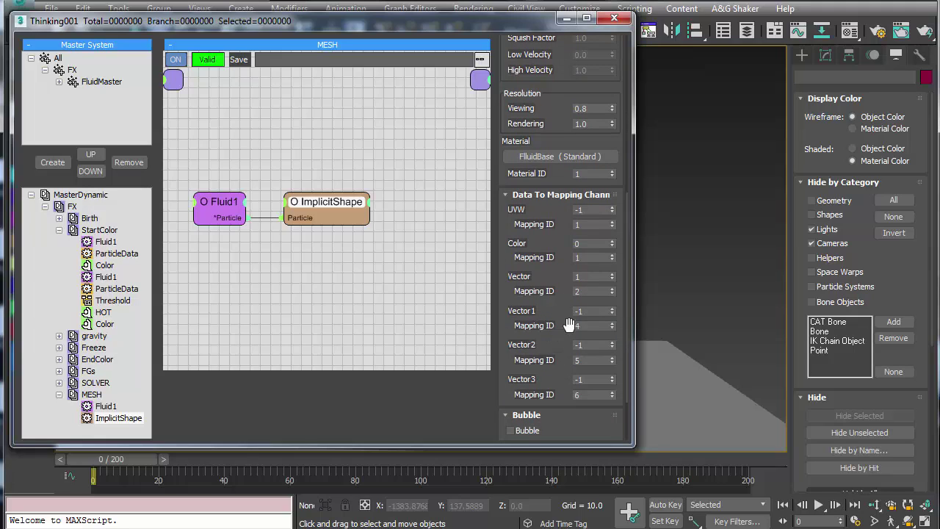
double_click(591, 311)
type("2")
key("Tab")
left_click(614, 17)
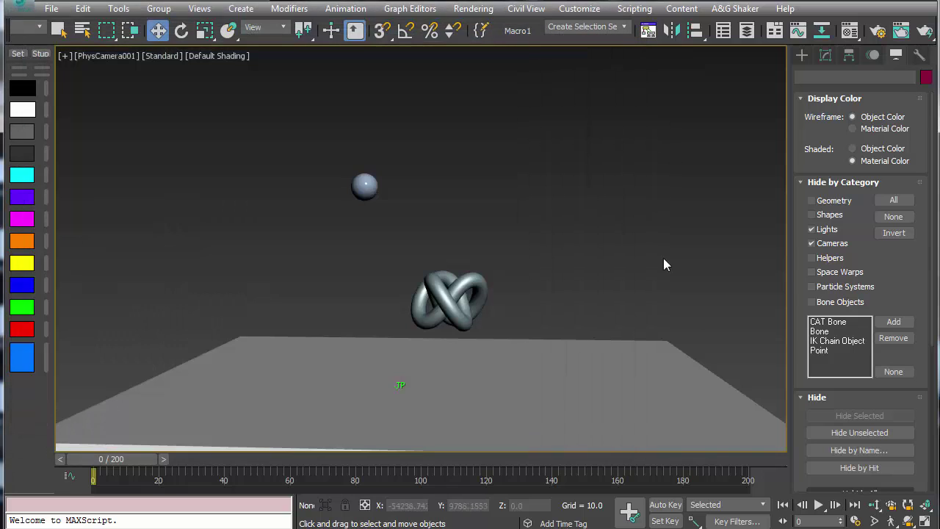
Move the camera closer to the torus knot and play the fluid simulation, stopping at frame 128
left_click(874, 505)
left_click_drag(568, 380, 565, 368)
scroll(567, 370, "up", 4)
middle_click_drag(569, 375, 530, 287)
scroll(551, 353, "up", 4)
middle_click_drag(556, 351, 549, 334)
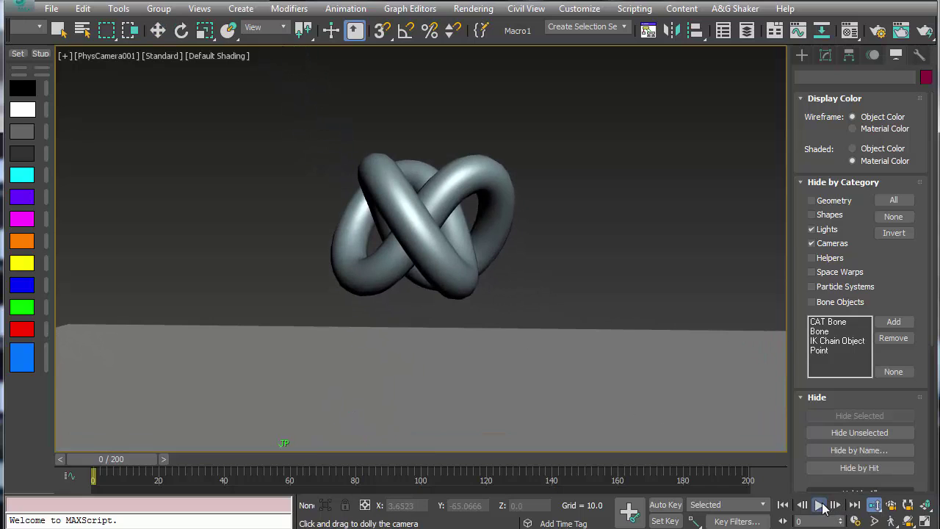
left_click(818, 504)
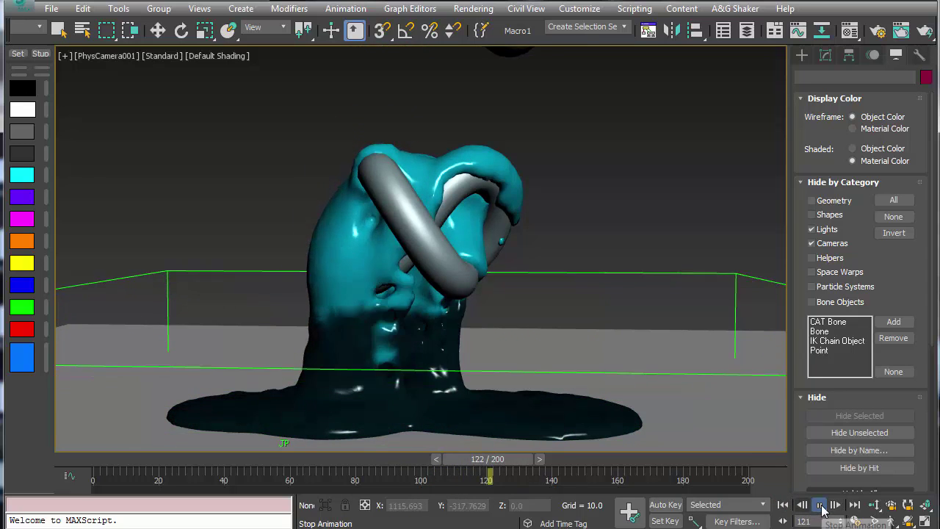
left_click(821, 505)
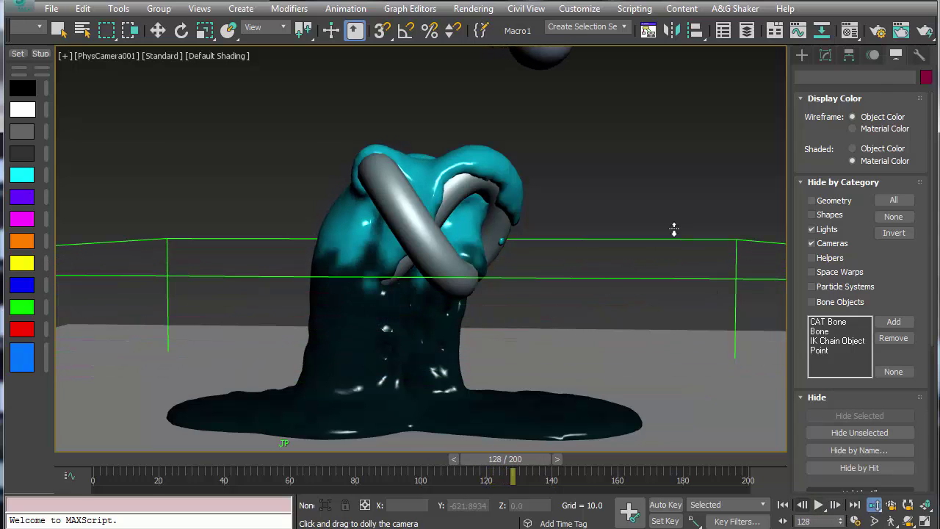
Render the camera view at frame 128 and return the animation to the first frame
key("w")
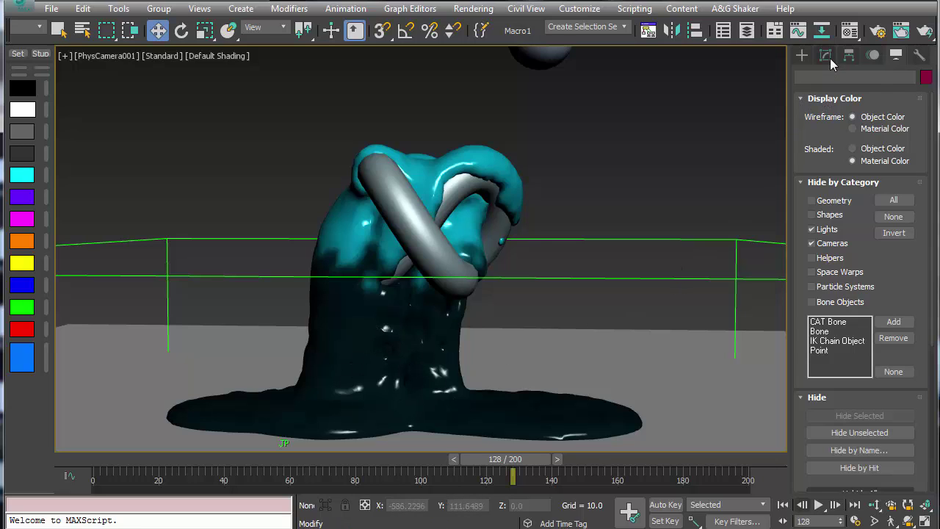
left_click(875, 32)
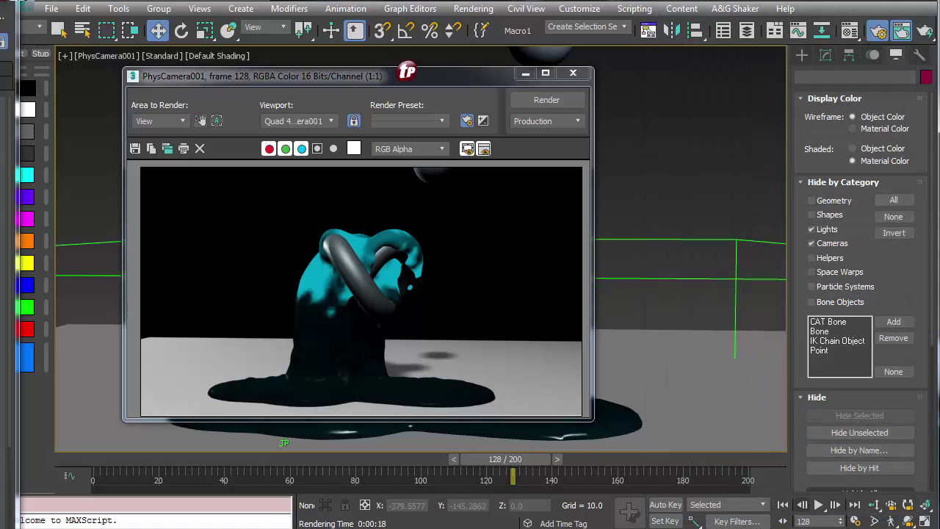
left_click(783, 508)
Examine the specular highlights on the fresh and frozen fluid up close in the rendered frame, then close the render
left_click_drag(232, 76, 543, 28)
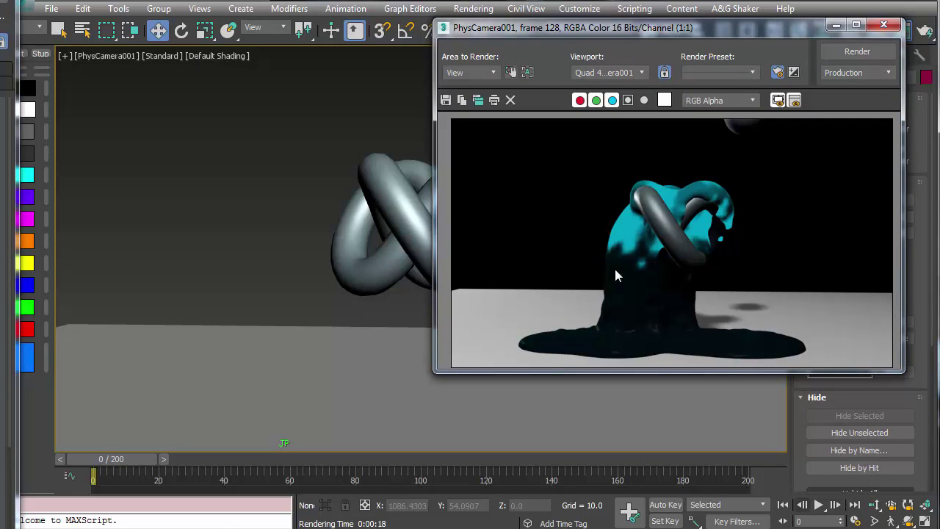
scroll(636, 267, "up", 2)
middle_click_drag(703, 315, 614, 255)
scroll(627, 244, "down", 3)
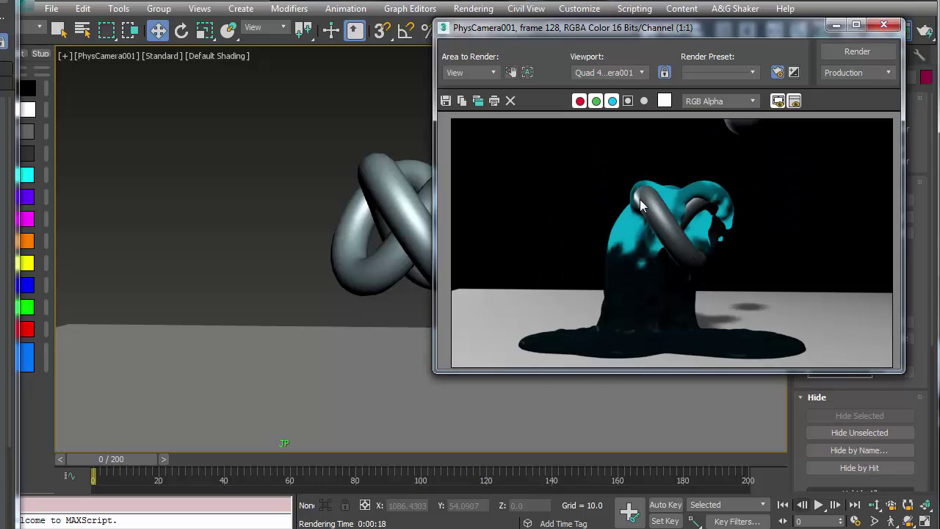
scroll(571, 224, "up", 2)
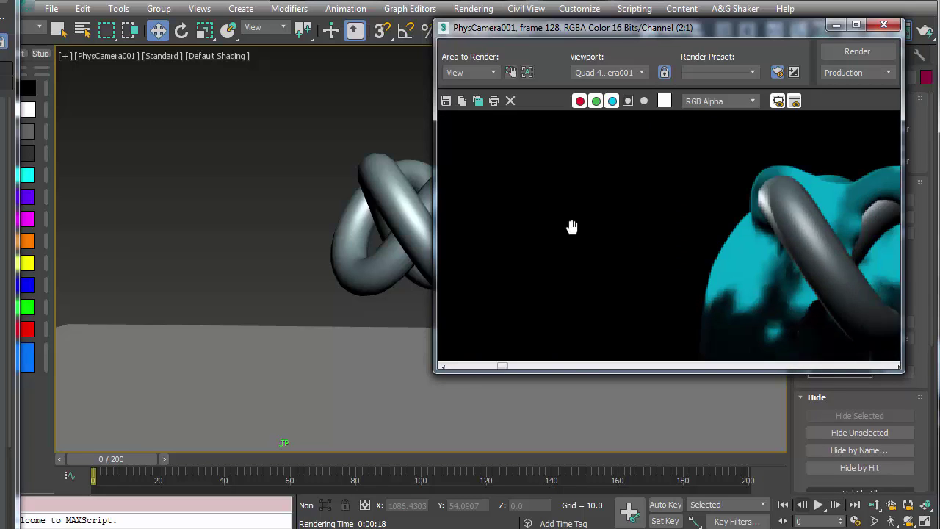
middle_click_drag(571, 224, 636, 294)
scroll(633, 259, "down", 3)
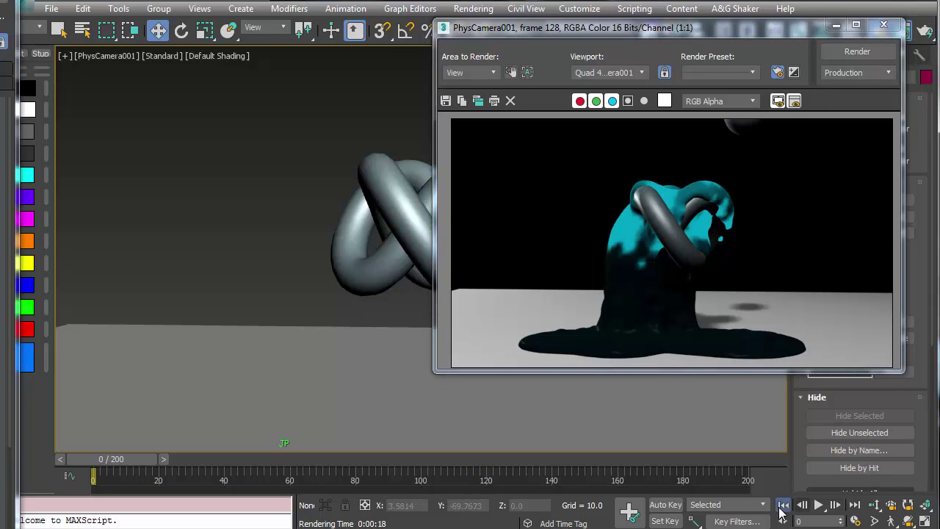
left_click(883, 25)
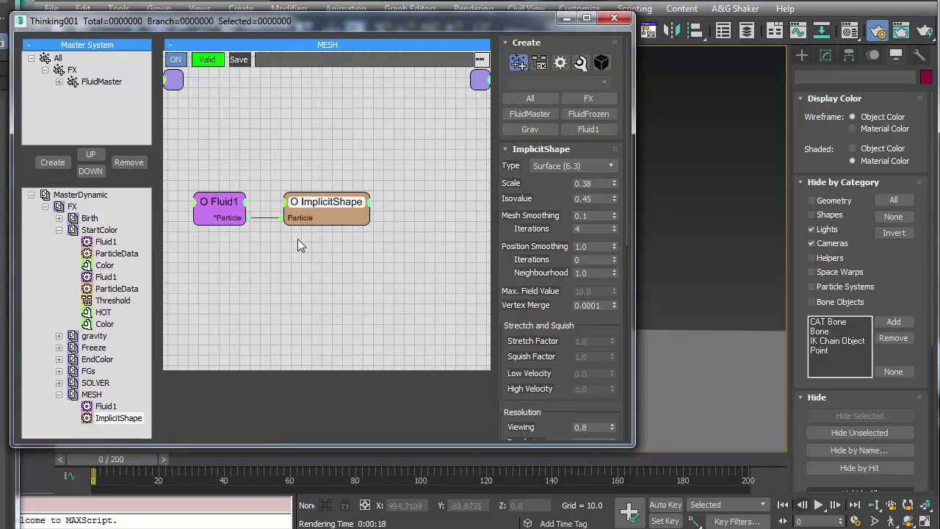
Duplicate the HOT node in StartColor below the upper Color node and rename the copy SPEC
left_click(98, 231)
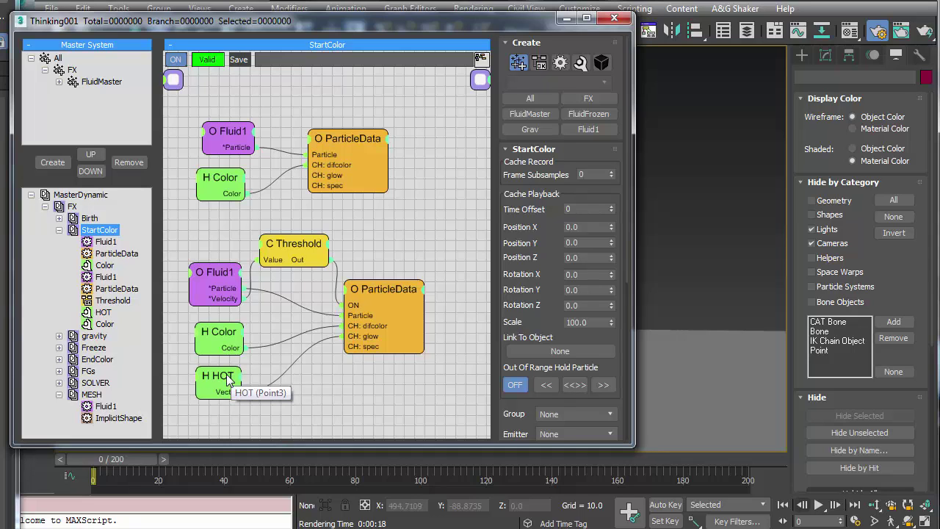
left_click_drag(235, 377, 219, 218, "shift")
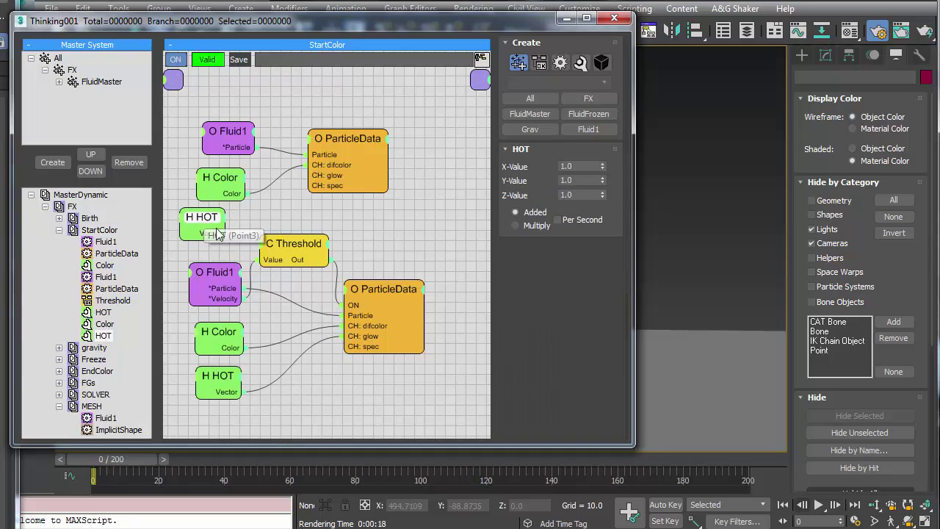
right_click(207, 220)
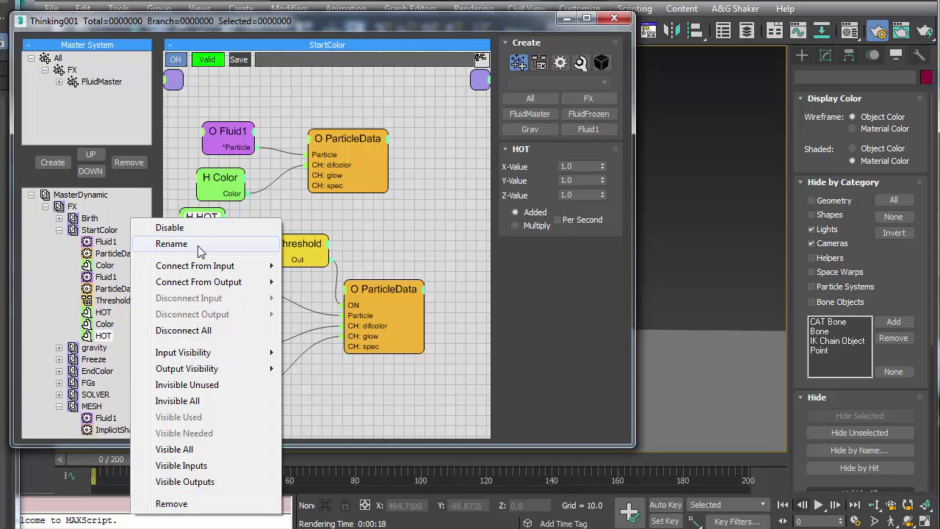
left_click(198, 245)
type("SPEC")
key("Return")
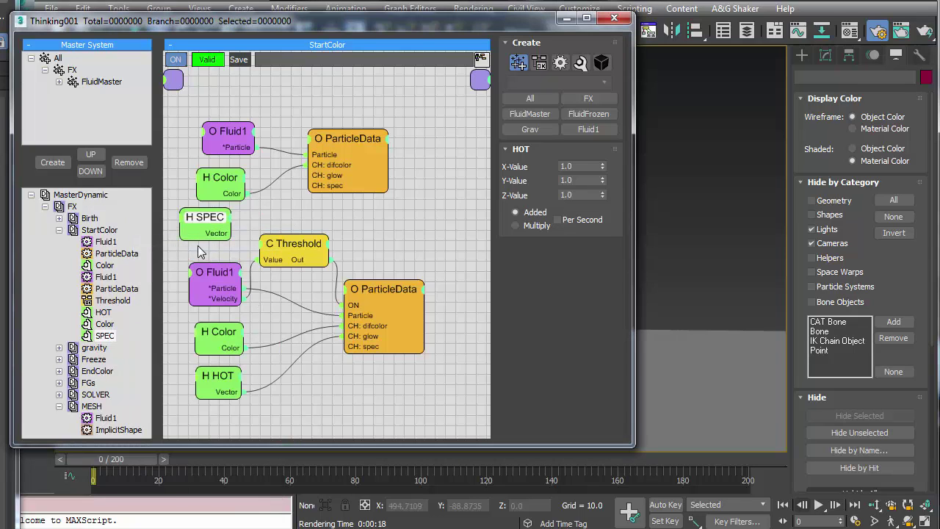
Connect the SPEC node's Vector output to the upper ParticleData's spec channel and rearrange the upper node group neatly
left_click_drag(232, 232, 309, 186)
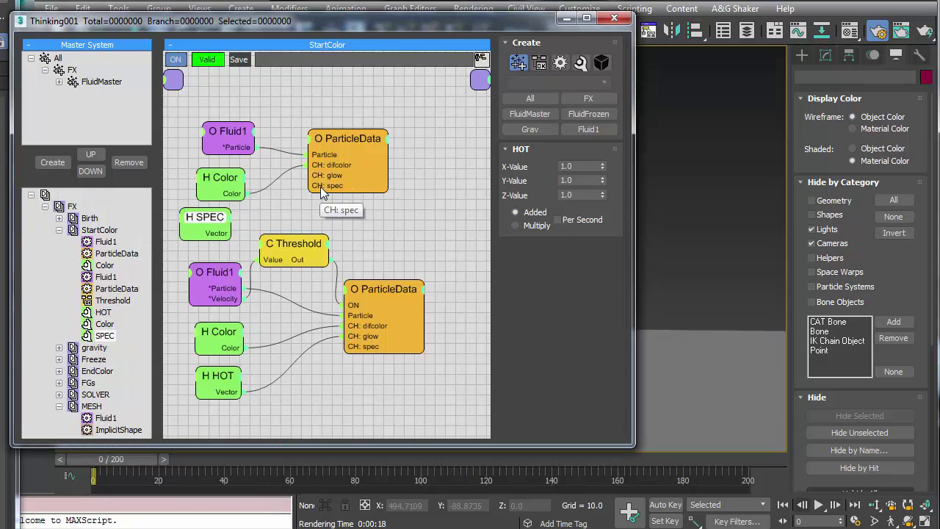
left_click(220, 171)
left_click_drag(223, 134, 210, 112)
left_click_drag(220, 170, 212, 149)
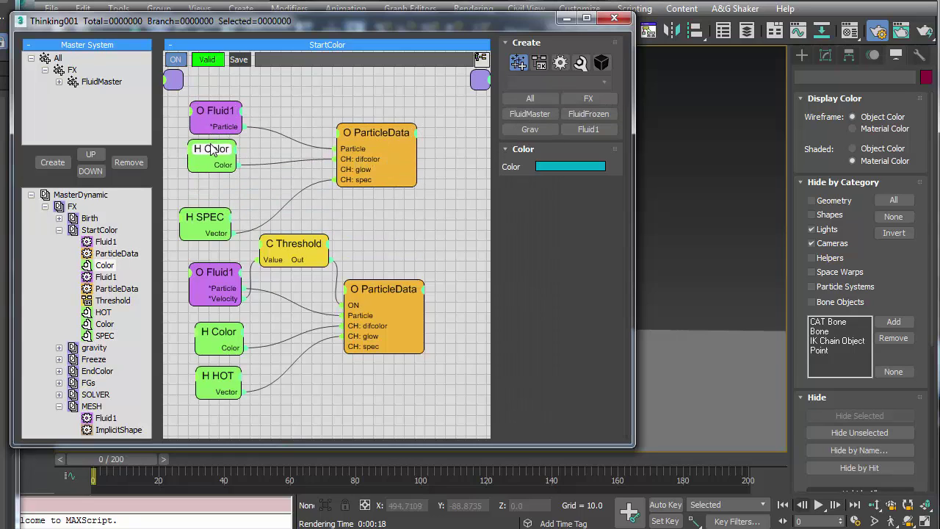
left_click_drag(207, 218, 218, 188)
left_click_drag(353, 140, 331, 138)
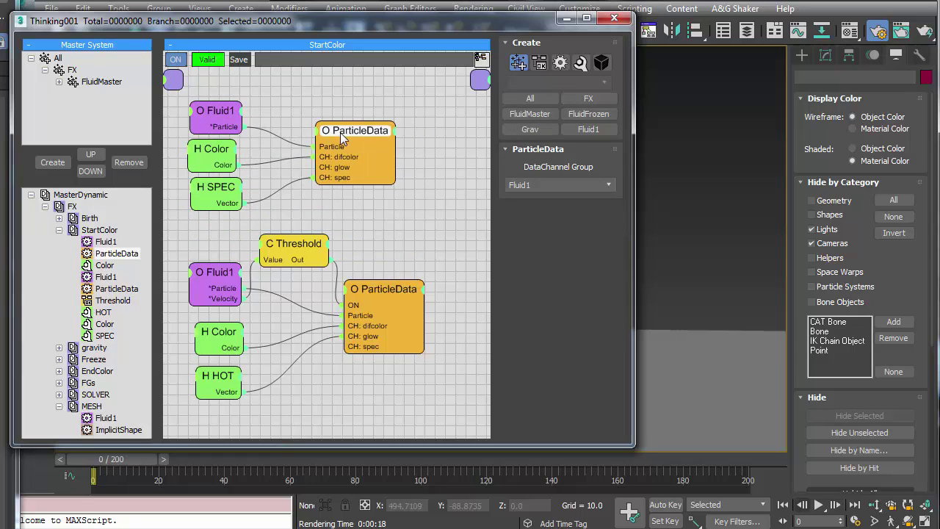
Compare the X, Y and Z values of the SPEC nodes in StartColor and EndColor
left_click(237, 192)
left_click(580, 166)
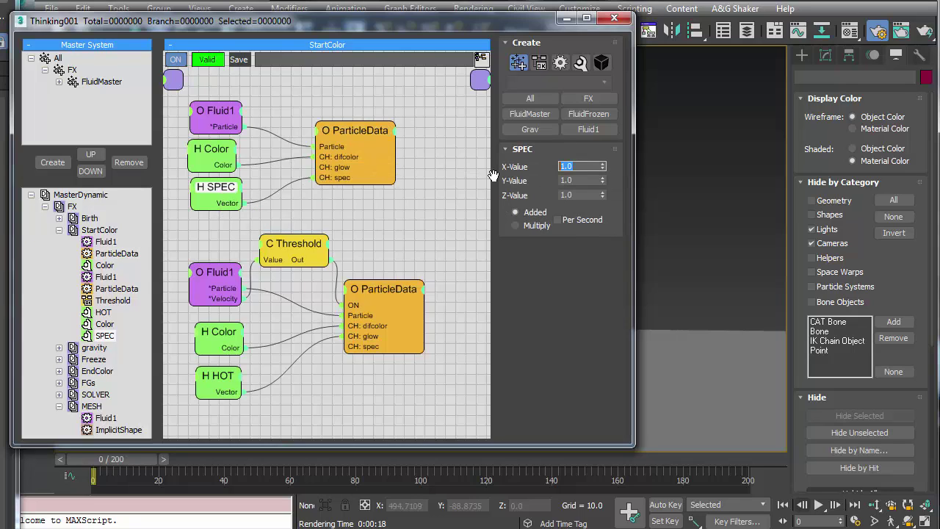
left_click(59, 230)
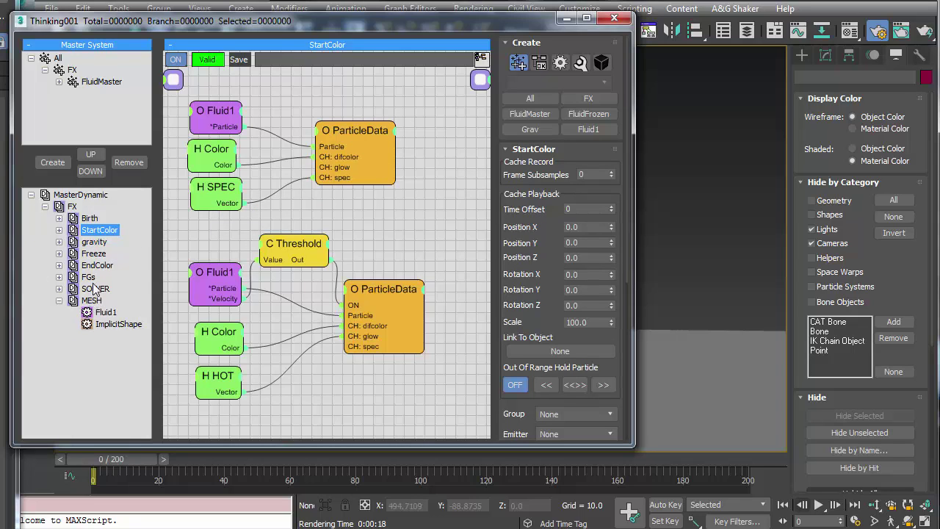
left_click(97, 265)
left_click(210, 316)
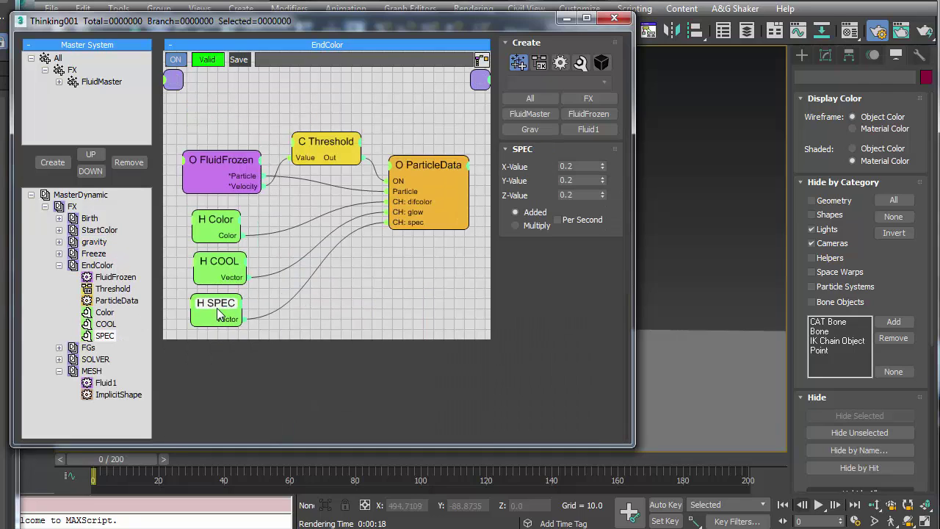
Set the X, Y and Z values of EndColor's SPEC node to 0.1 and close the Thinking Particles window
double_click(563, 167)
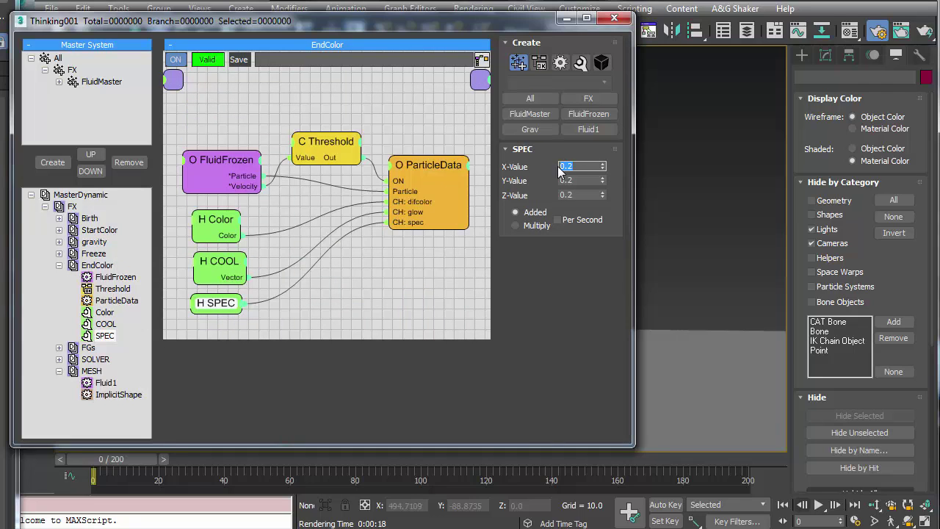
type(".1")
left_click_drag(577, 179, 523, 197)
key("Return")
type(".1")
key("Return")
left_click(386, 267)
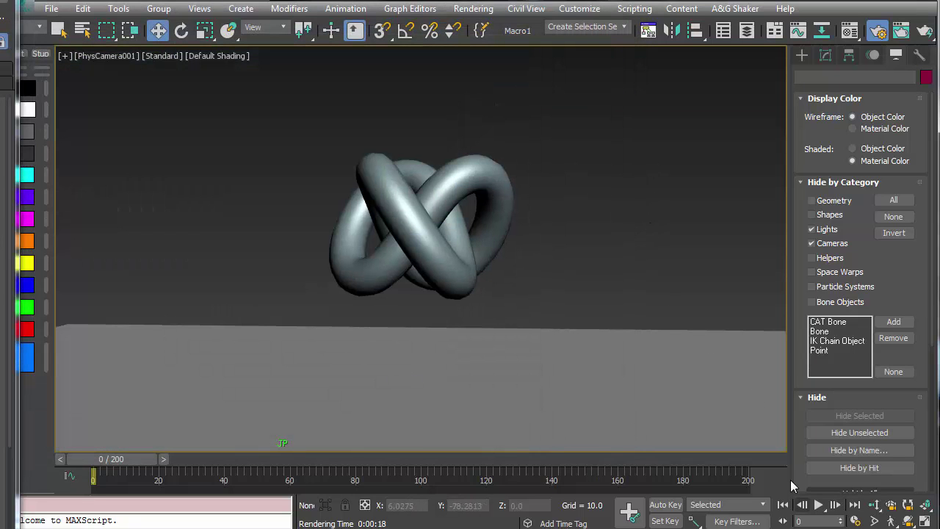
Play the fluid simulation to frame 47, render the camera view to check the new specular values, and close the render
left_click(819, 505)
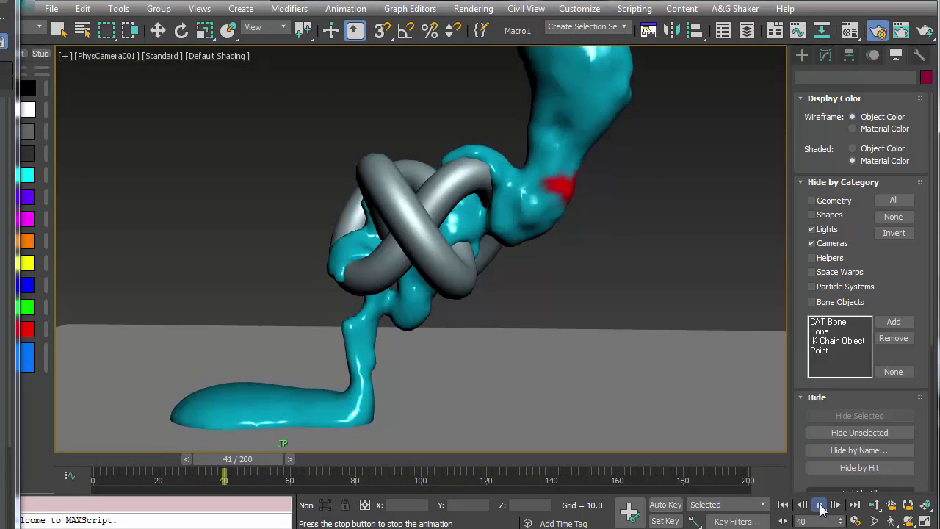
left_click(820, 505)
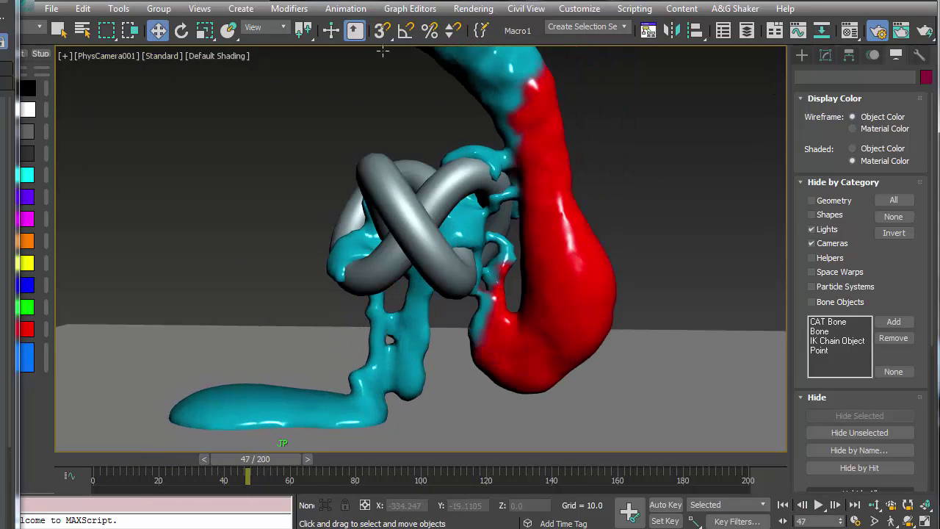
key("shift+q")
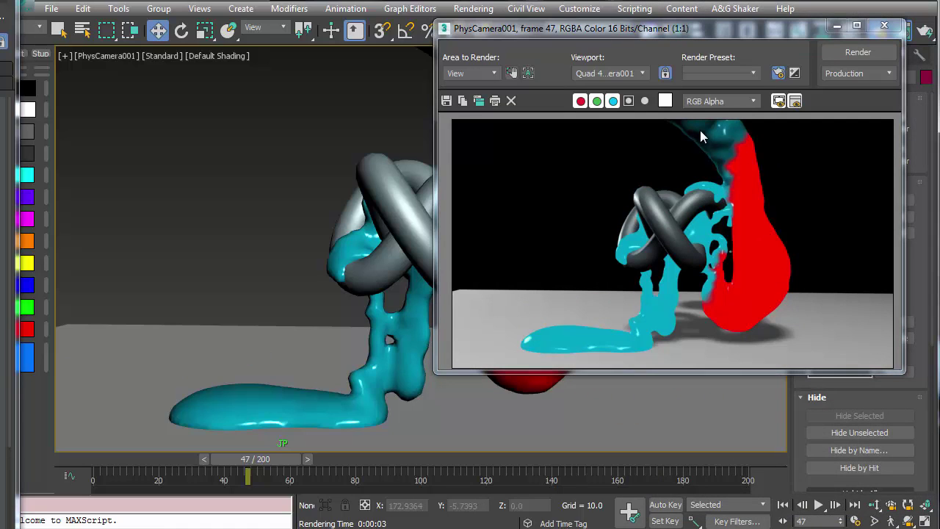
left_click(885, 28)
Continue the simulation past frame 113 and advance it frame by frame to frame 119
left_click(818, 505)
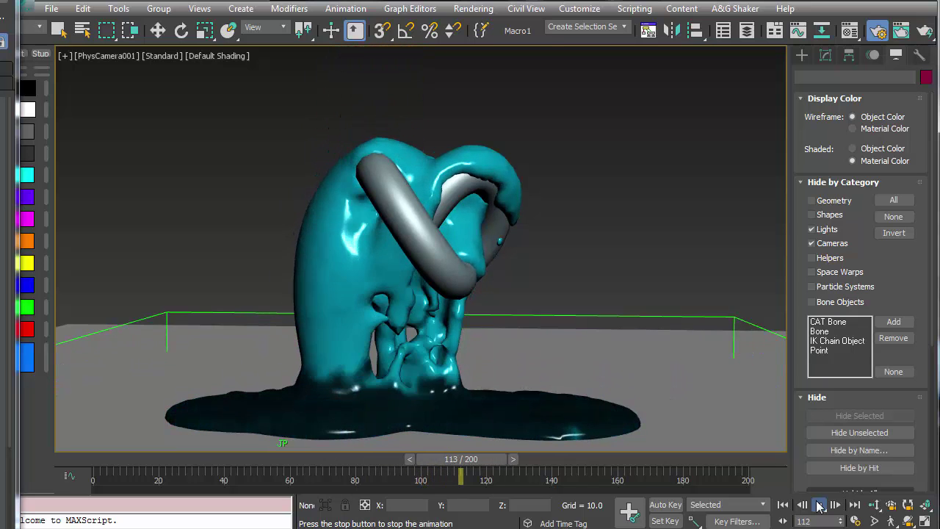
left_click(820, 506)
left_click(835, 505)
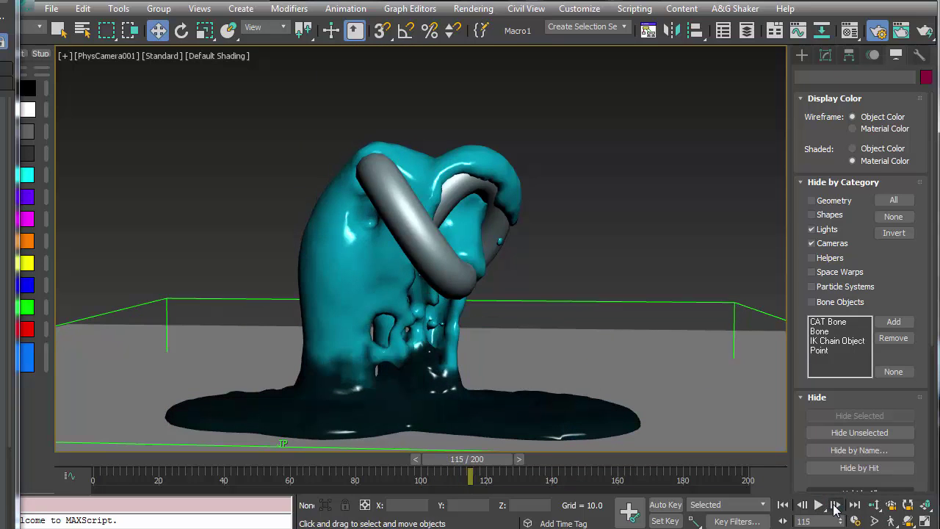
left_click(835, 504)
left_click(835, 505)
left_click(835, 504)
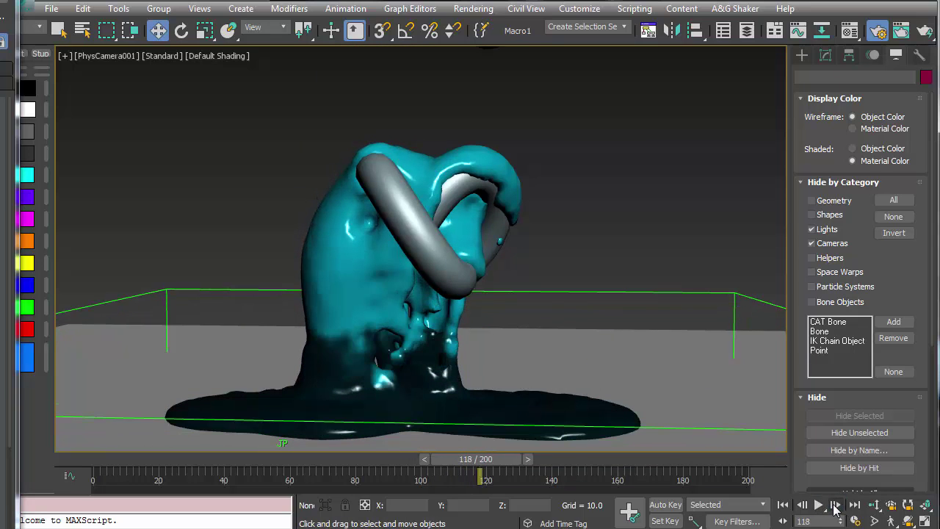
left_click(835, 504)
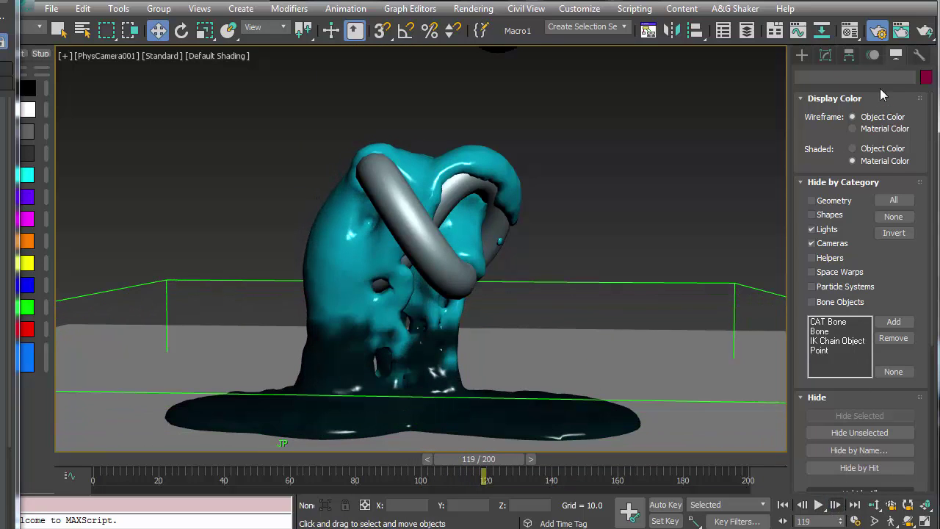
Render frame 119 to check the frozen fluid's highlights, close the render and return to frame 0
left_click(925, 31)
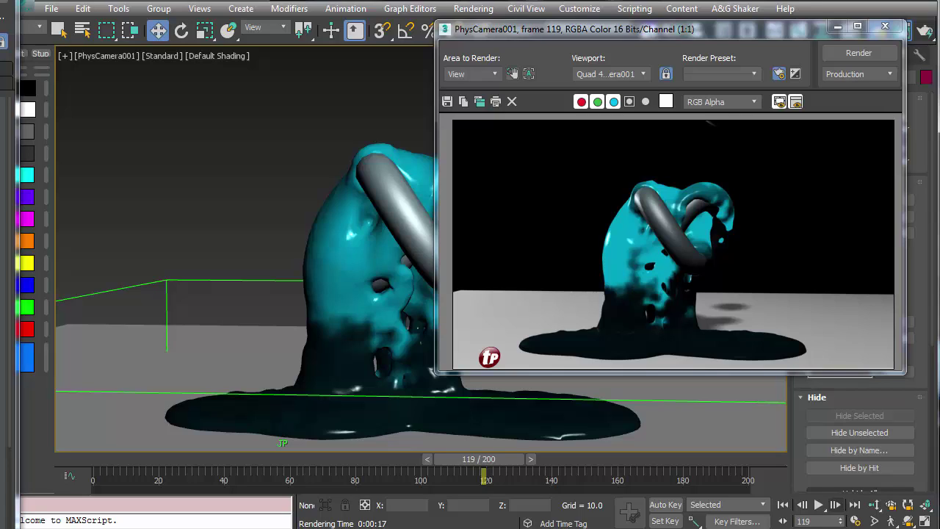
left_click(885, 26)
left_click(782, 504)
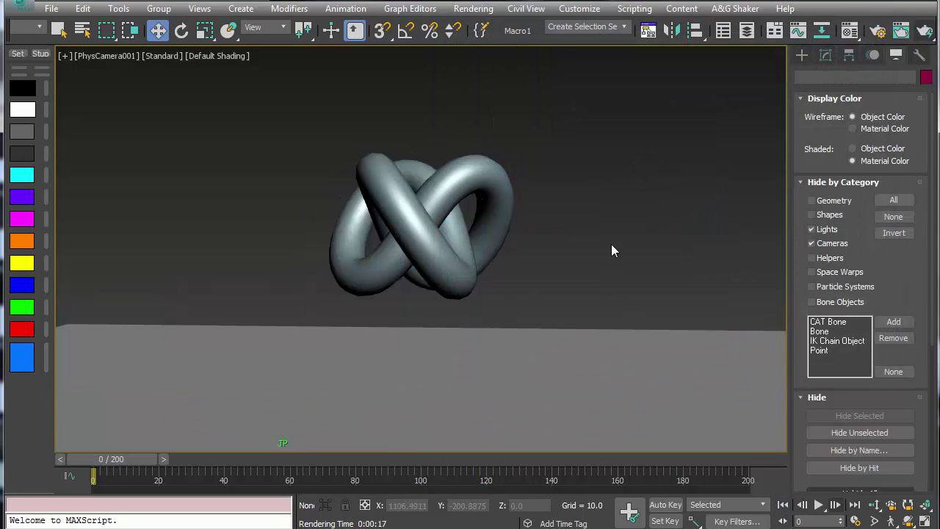
Open the Thinking Particles setup and the Material Editor with the FluidBase material, arranging both windows side by side
key("6")
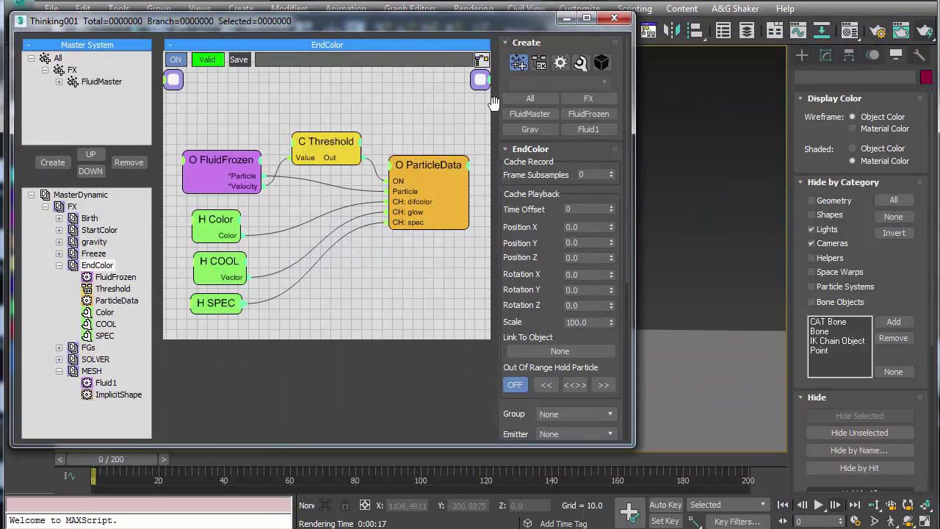
left_click_drag(354, 20, 373, 31)
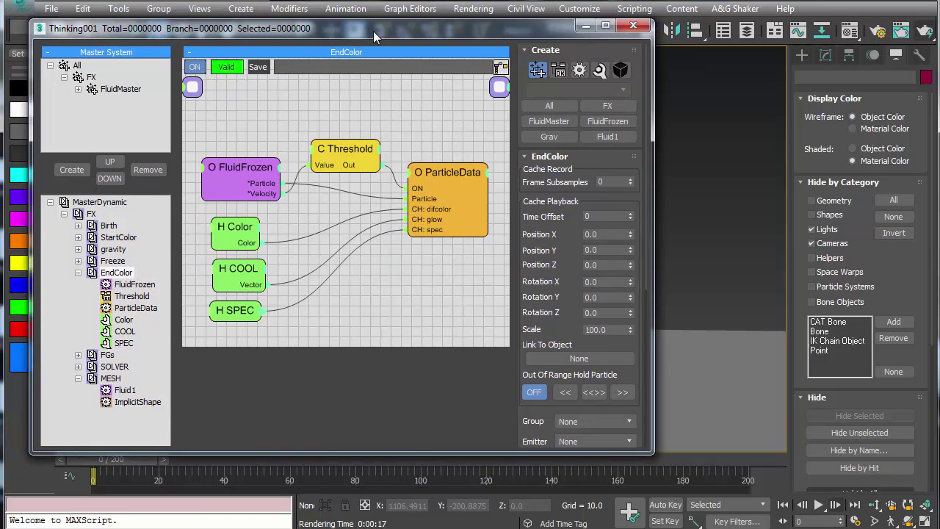
left_click(848, 34)
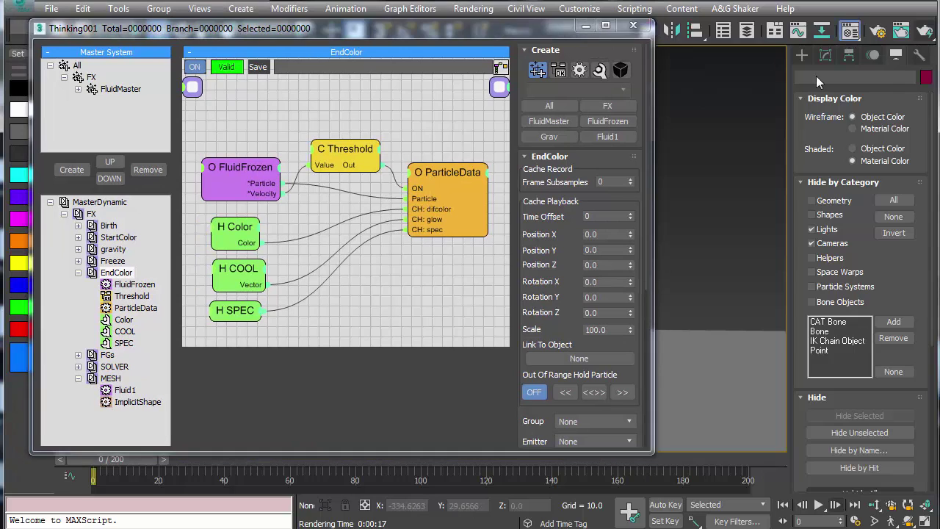
left_click_drag(712, 25, 718, 25)
left_click_drag(545, 29, 538, 28)
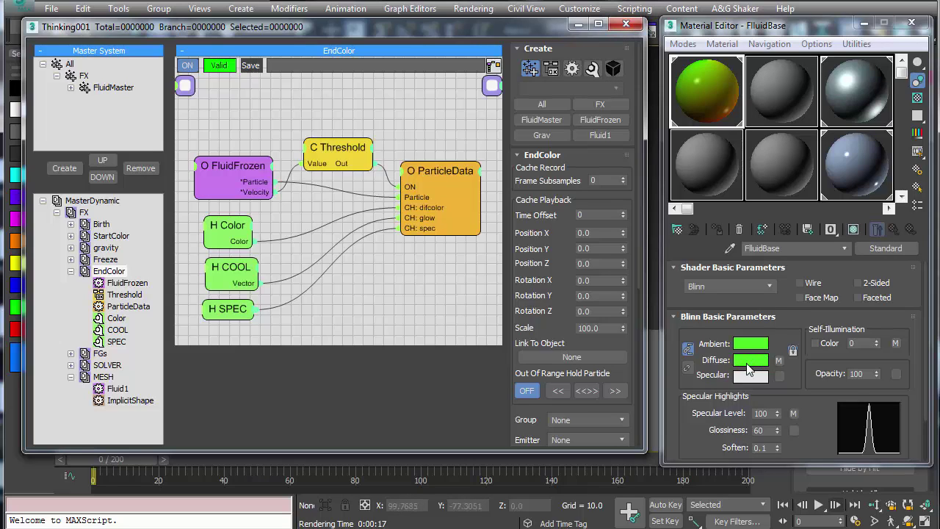
Review EndColor's Color and SPEC nodes against the FluidBase material's mapped parameters, nudging SPEC into line below COOL
left_click(237, 232)
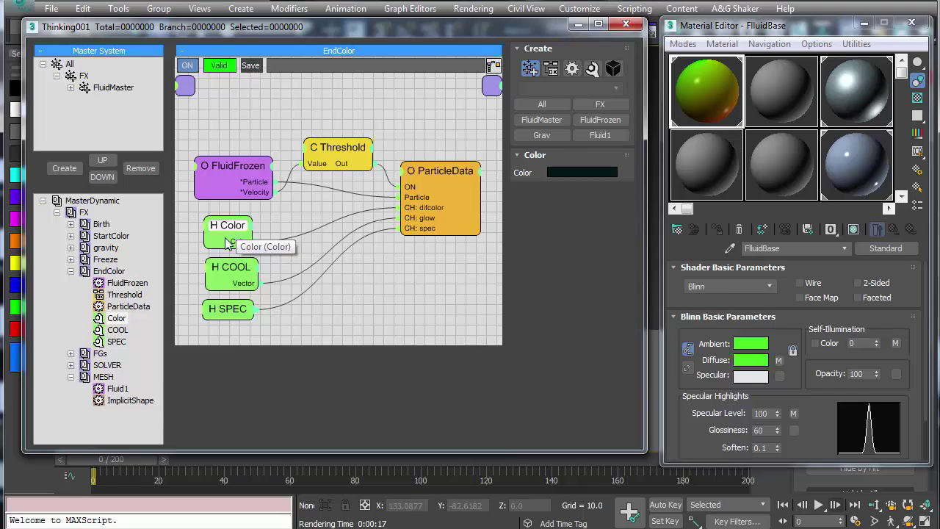
left_click(230, 314)
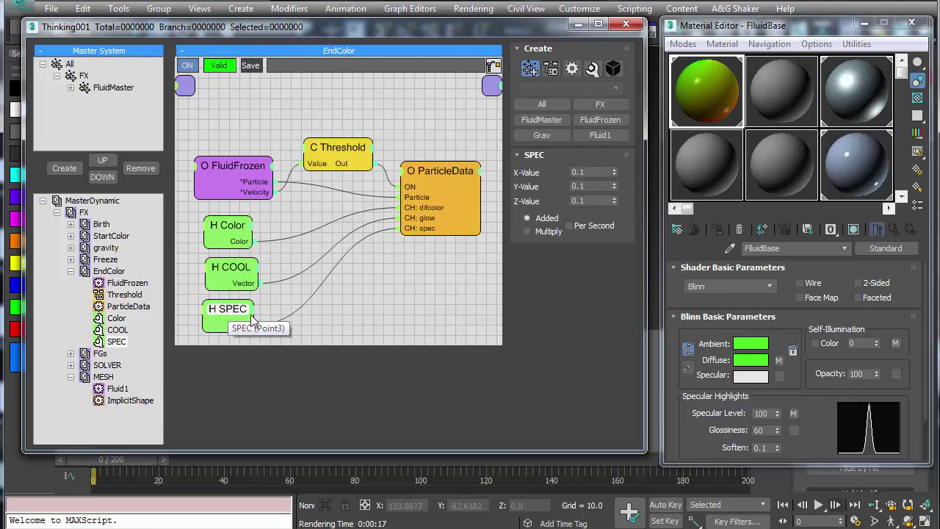
left_click_drag(226, 314, 230, 316)
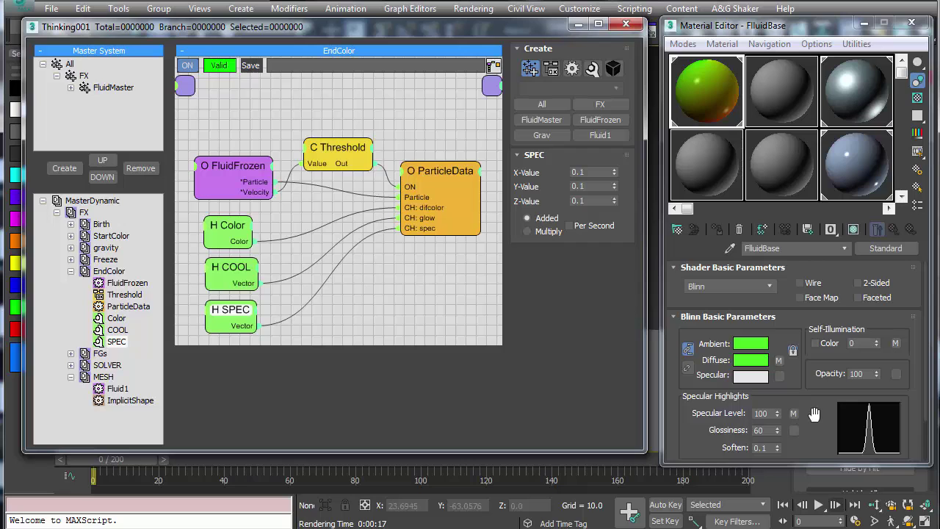
Change the FluidBase material from Standard to Blend, keeping the old material as a sub-material
left_click(883, 250)
left_click(552, 106)
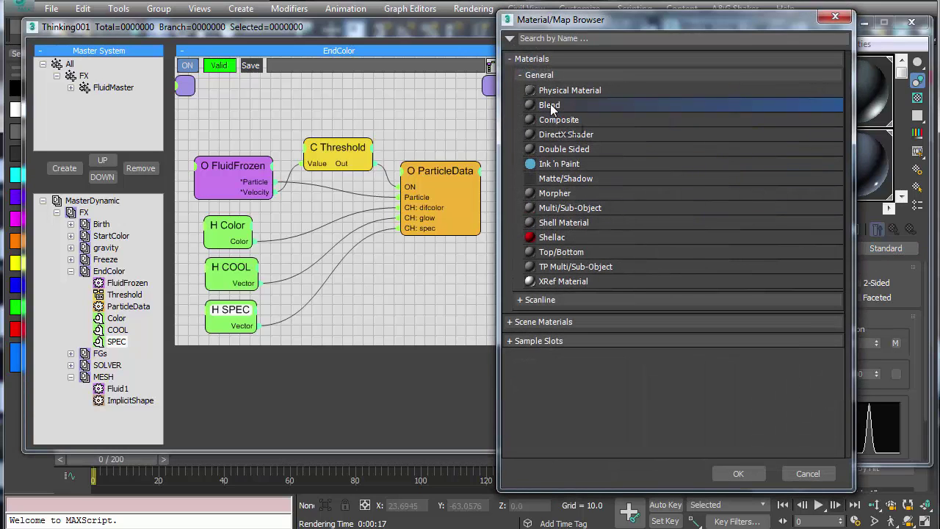
double_click(549, 106)
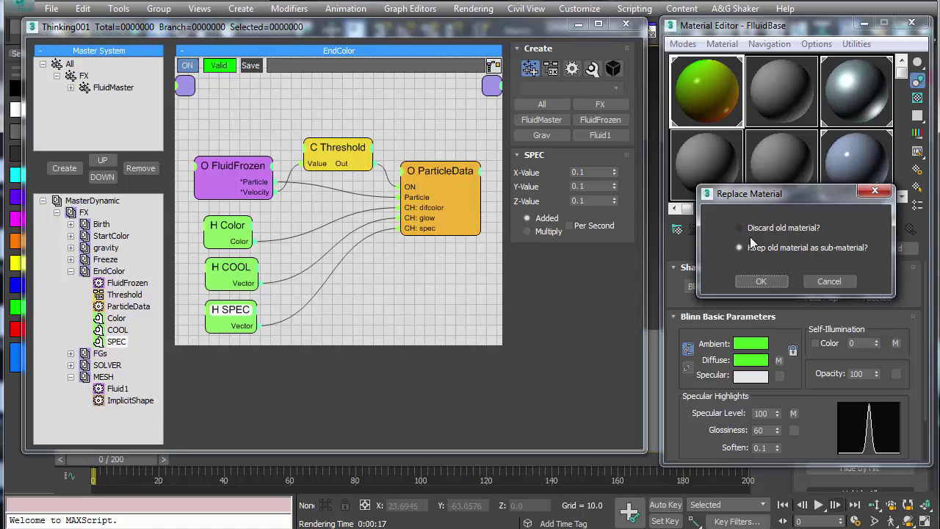
left_click(761, 280)
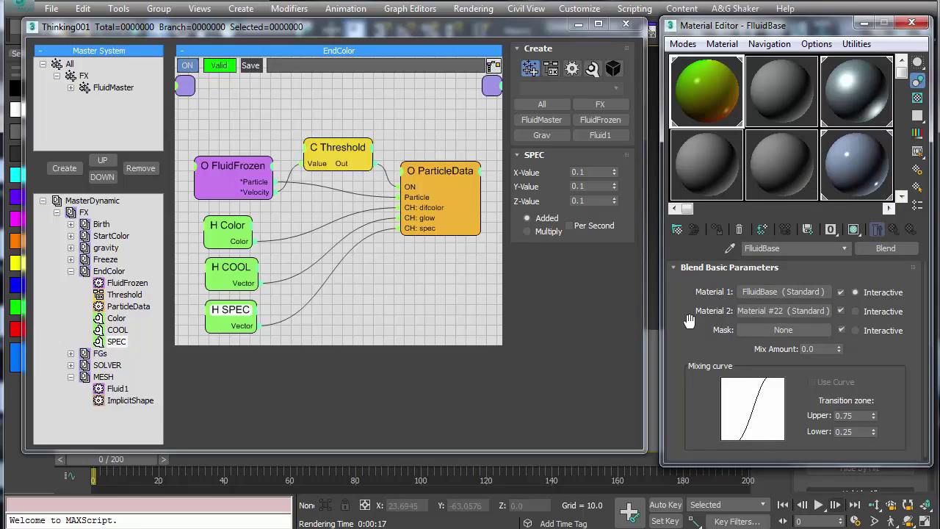
Assign a Vertex Color map as the Blend material's mask and return to the Blend parameters
left_click(760, 332)
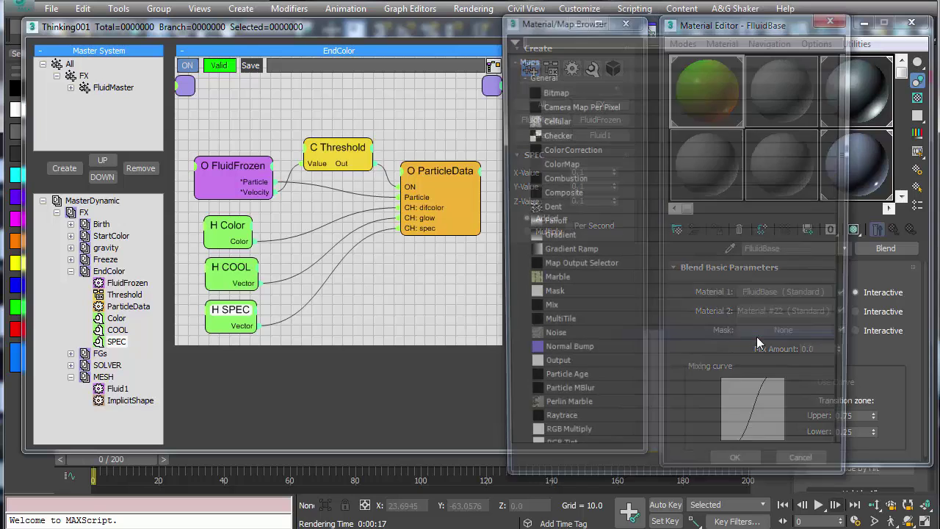
scroll(709, 342, "down", 6)
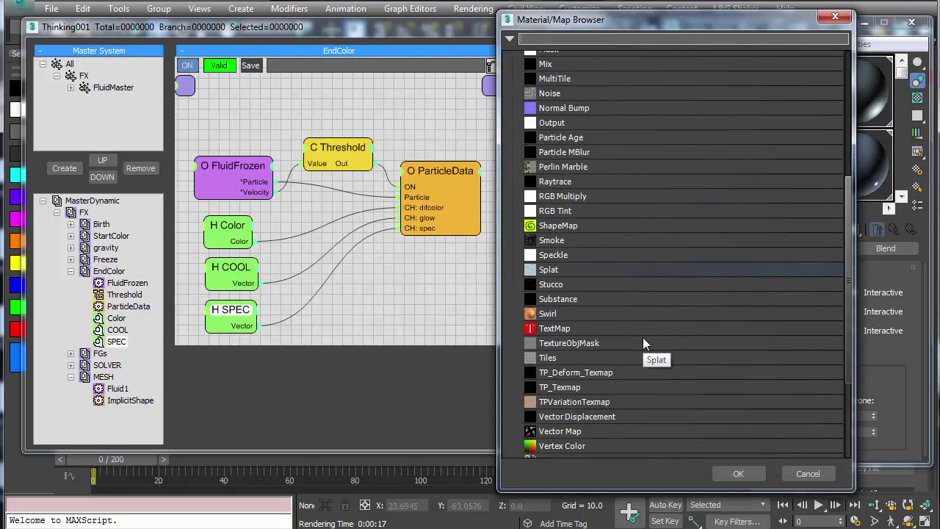
double_click(575, 430)
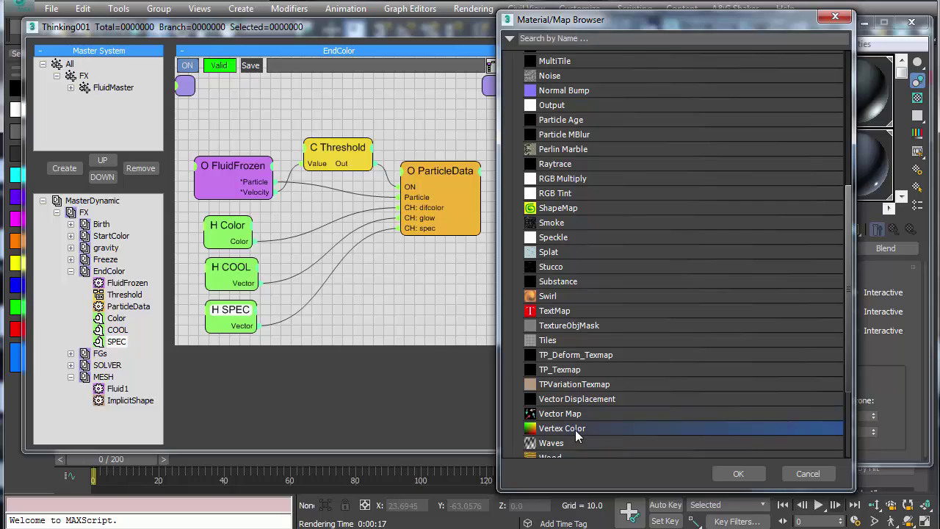
left_click(899, 230)
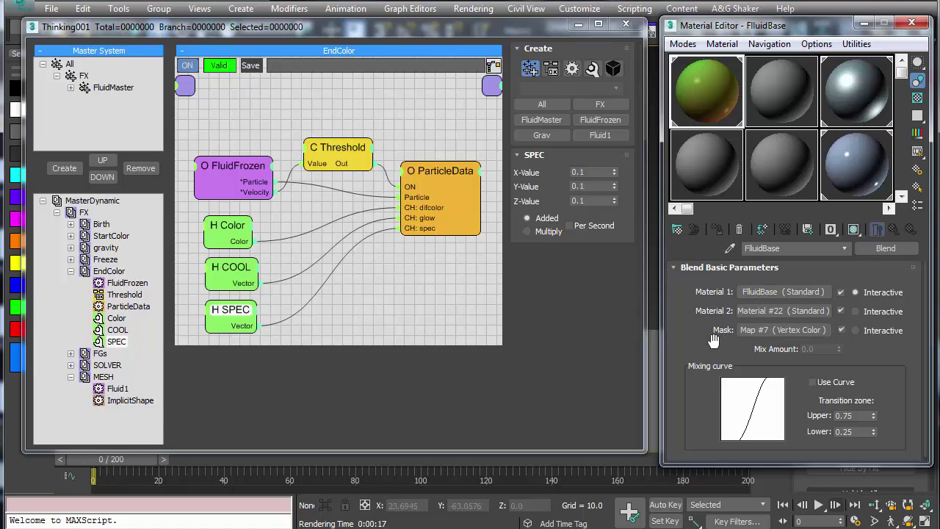
Shift EndColor's Color node slightly to the right, and close the Material Editor and the Thinking Particles window
left_click(239, 228)
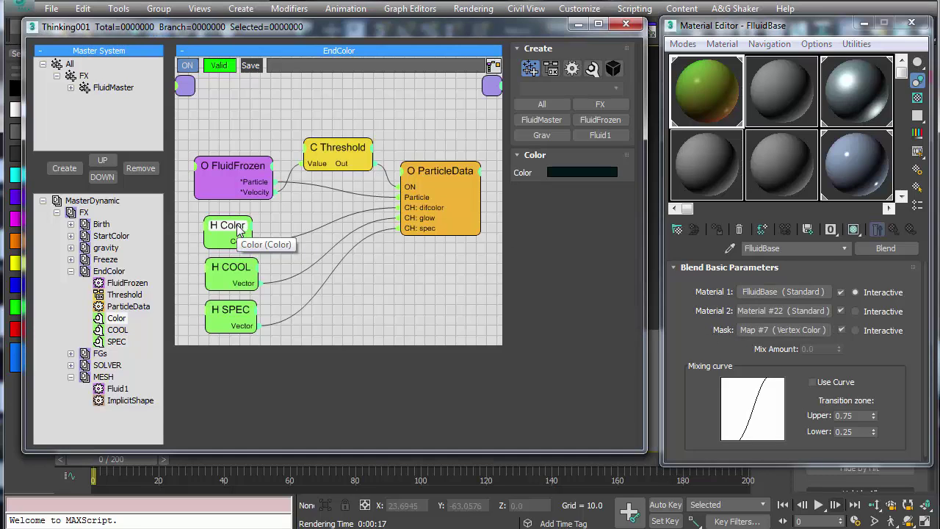
left_click_drag(238, 228, 259, 227)
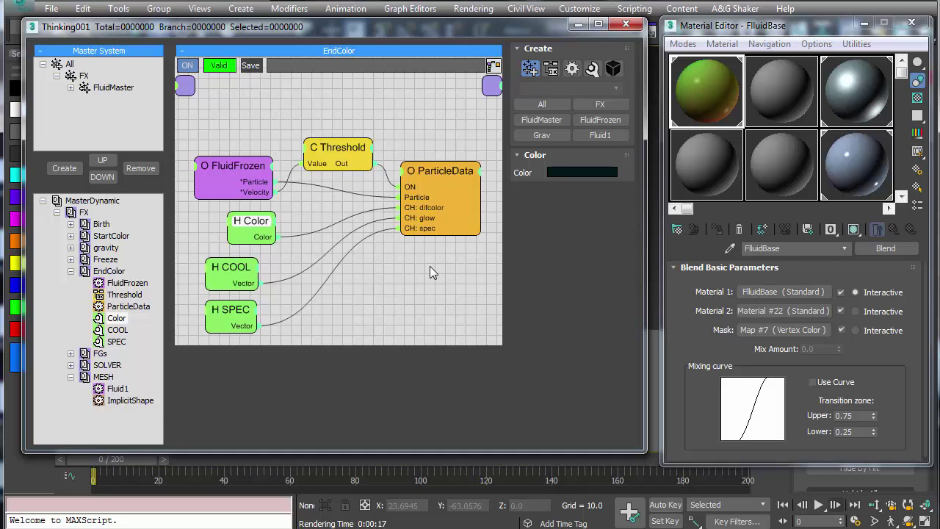
left_click(911, 23)
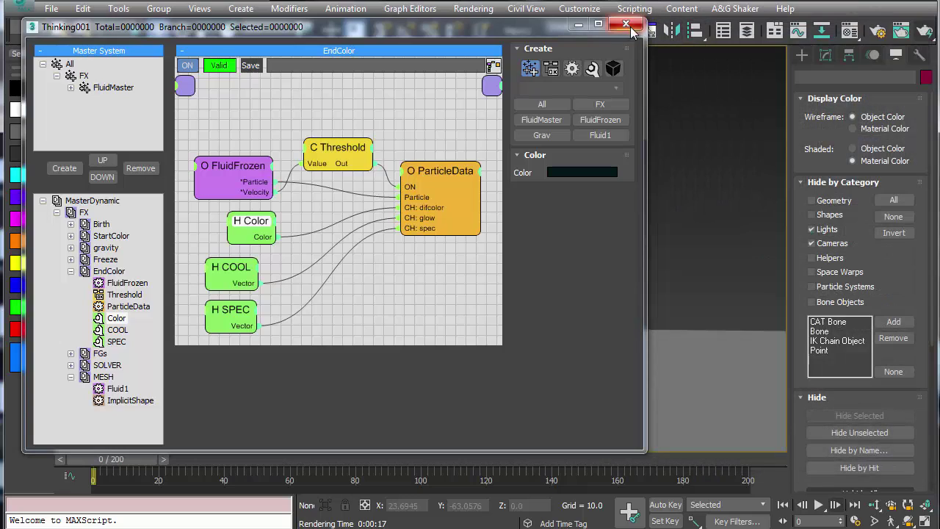
left_click(629, 26)
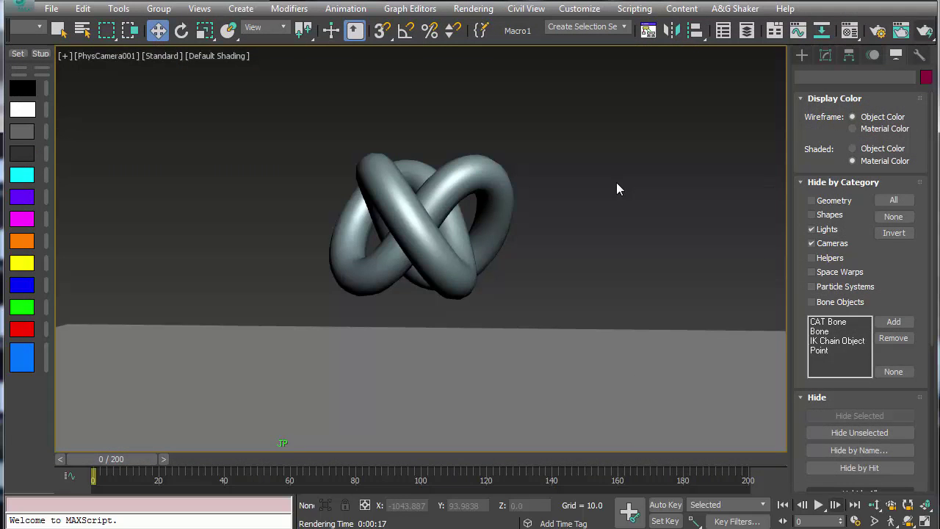